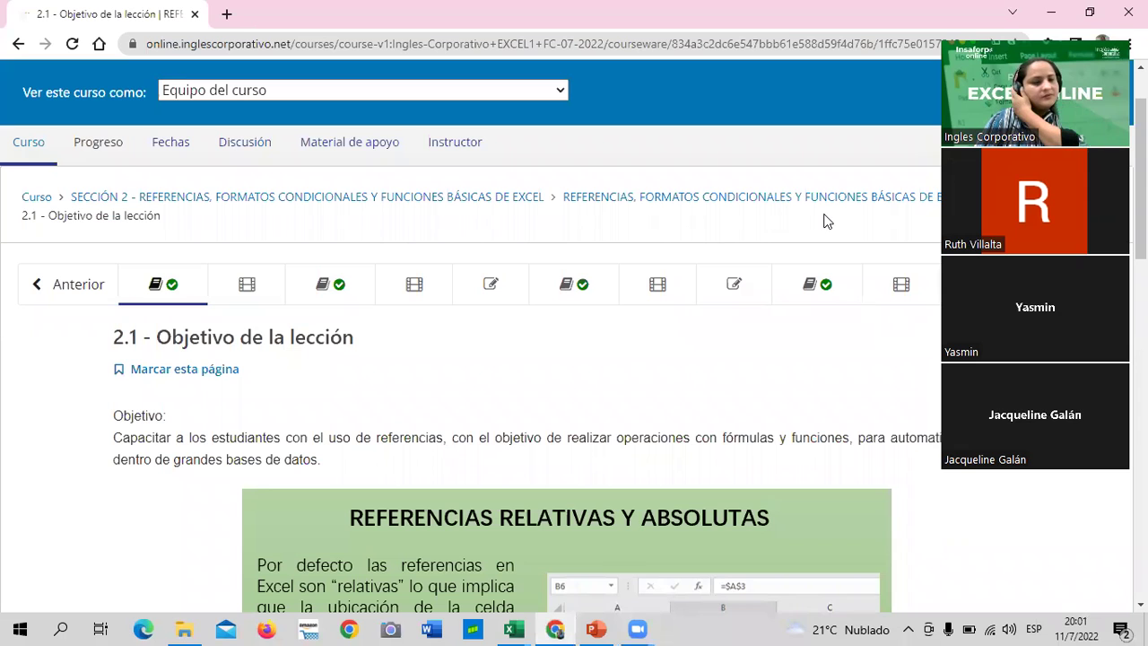
# Open lesson 2.2 Uso de referencias en Excel from the unit navigation bar.
pyautogui.scroll(-1, 461, 359)
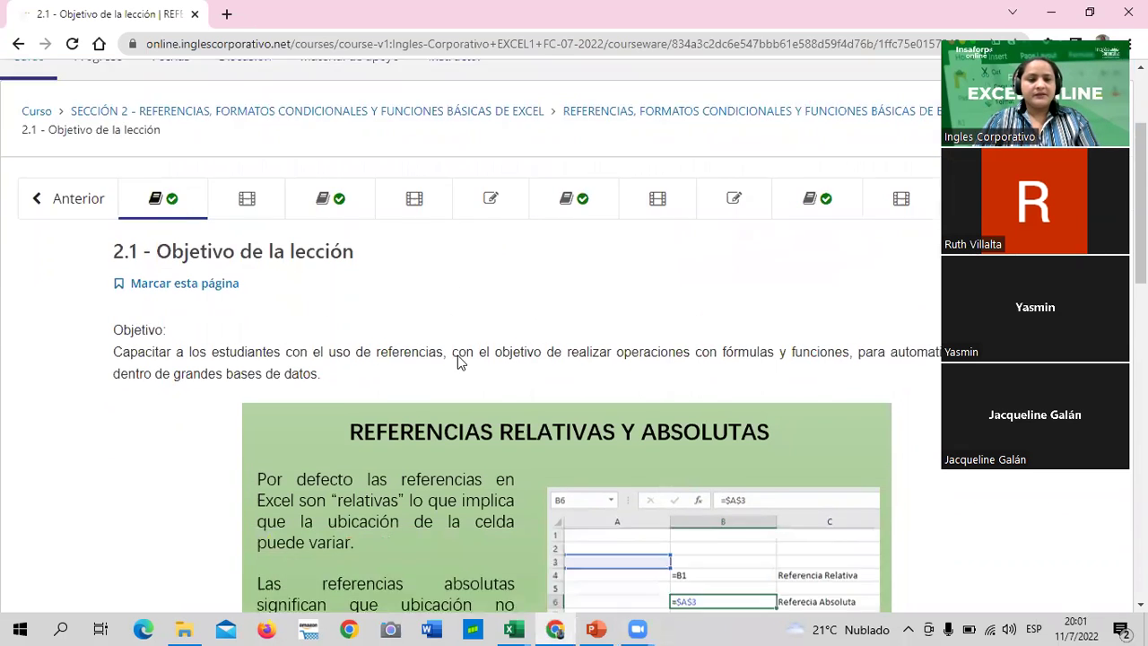
pyautogui.scroll(-3, 456, 372)
pyautogui.scroll(-1, 379, 167)
pyautogui.scroll(-3, 428, 293)
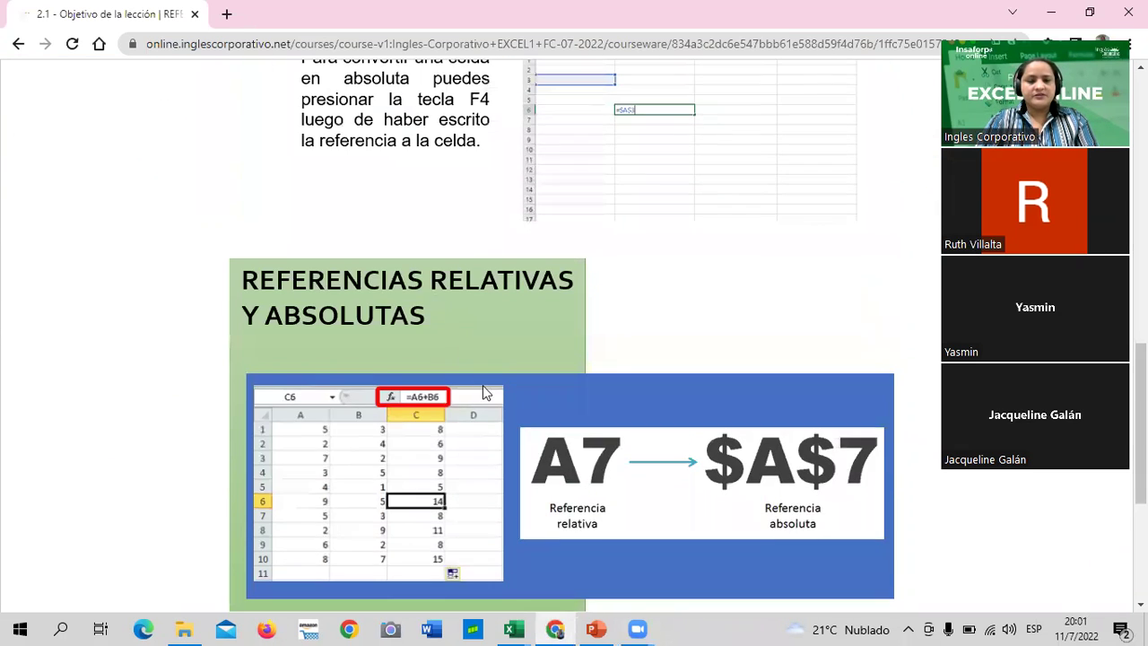
pyautogui.scroll(2, 464, 328)
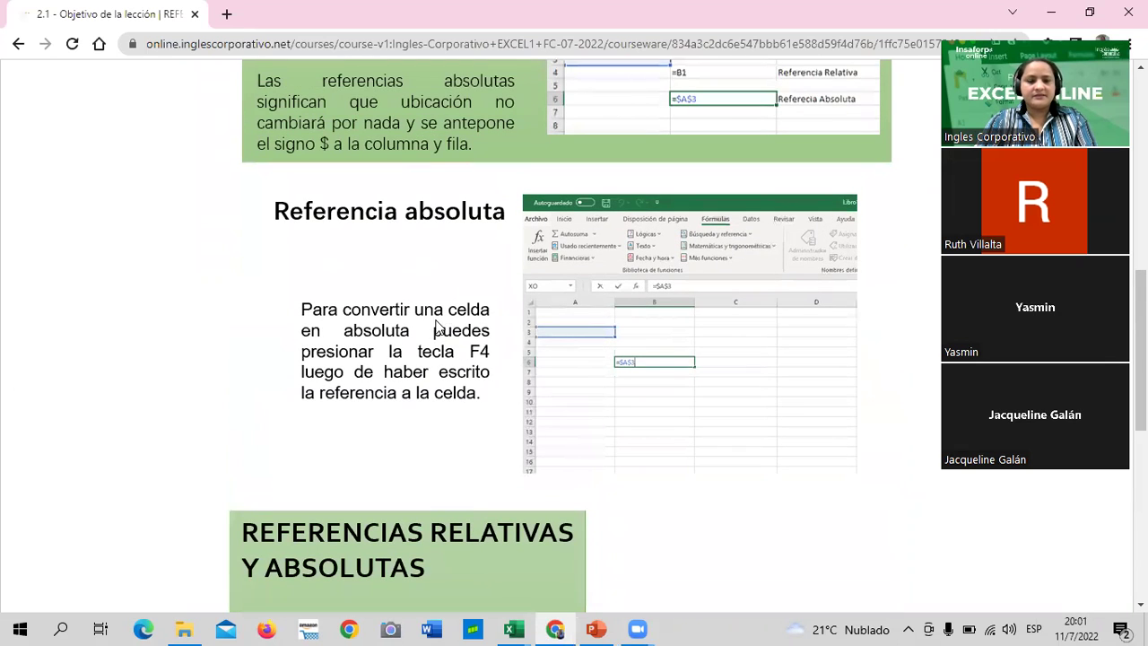
pyautogui.scroll(3, 484, 352)
pyautogui.scroll(4, 491, 356)
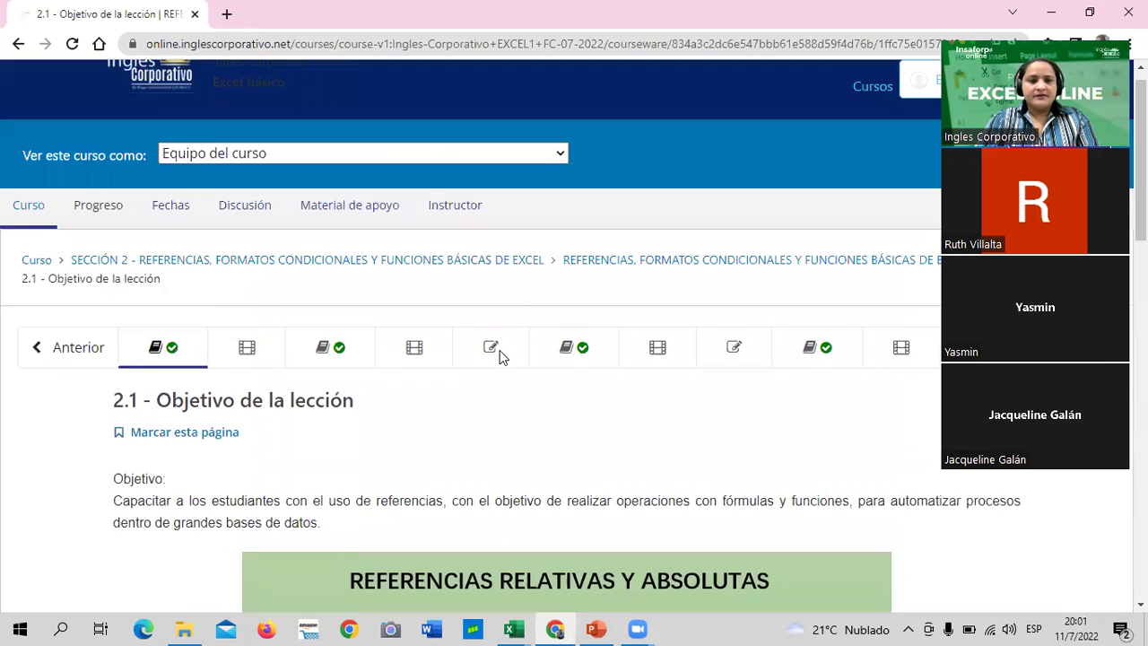
pyautogui.click(250, 384)
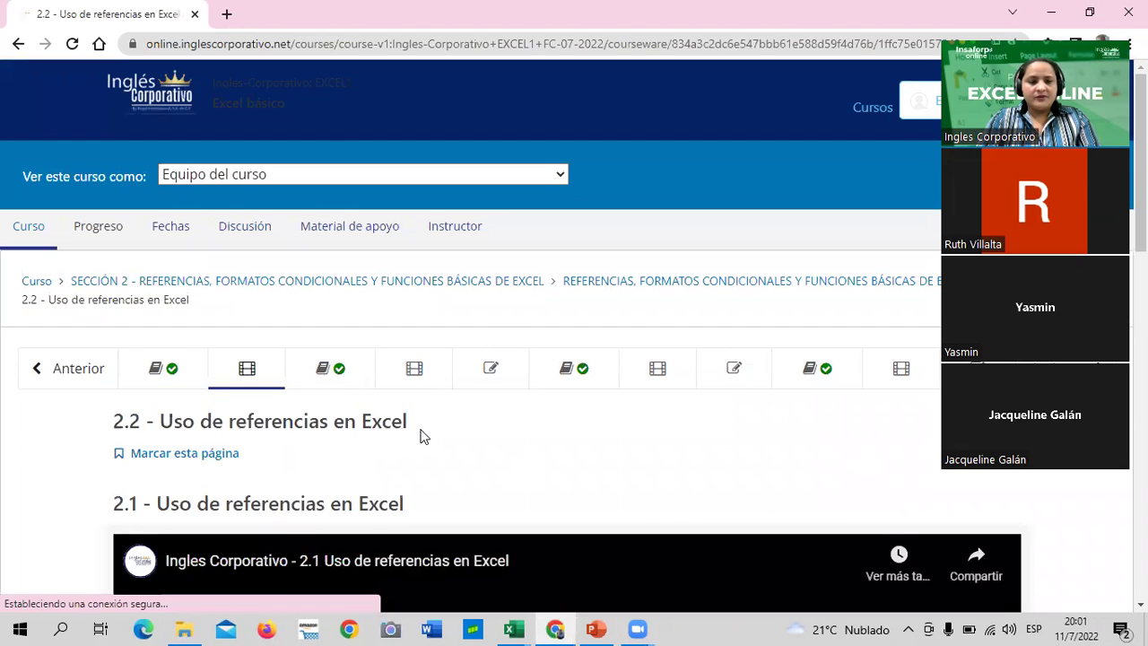
# Scroll through lesson 2.2's tutorial video section without starting the video.
pyautogui.scroll(-3, 421, 430)
pyautogui.scroll(-5, 421, 431)
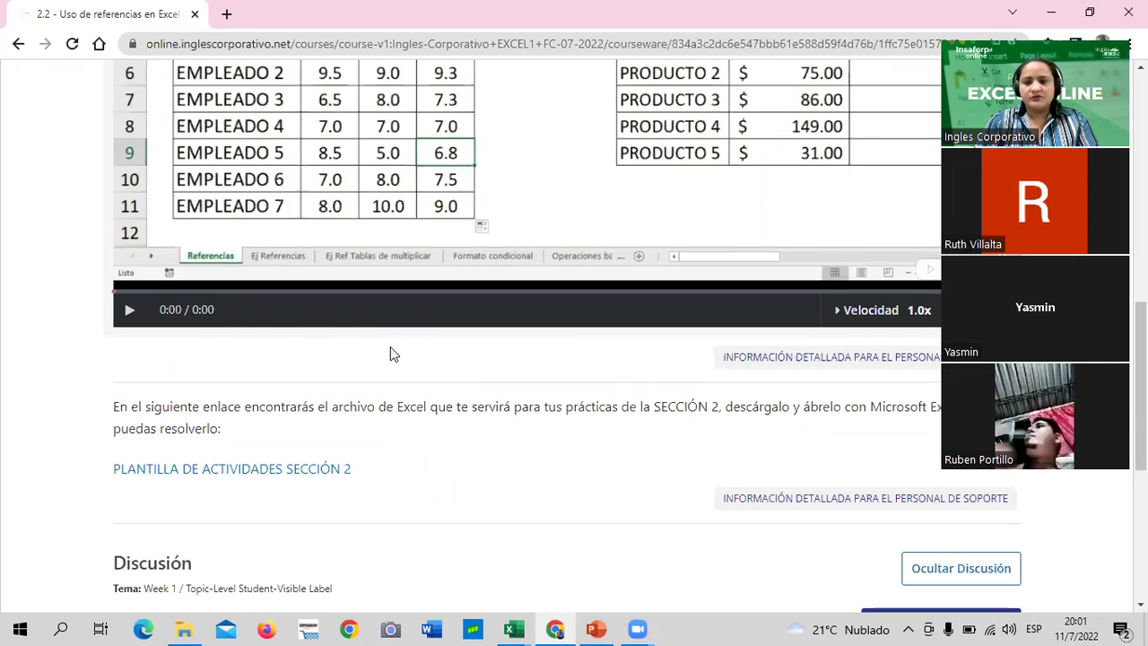
pyautogui.scroll(2, 391, 354)
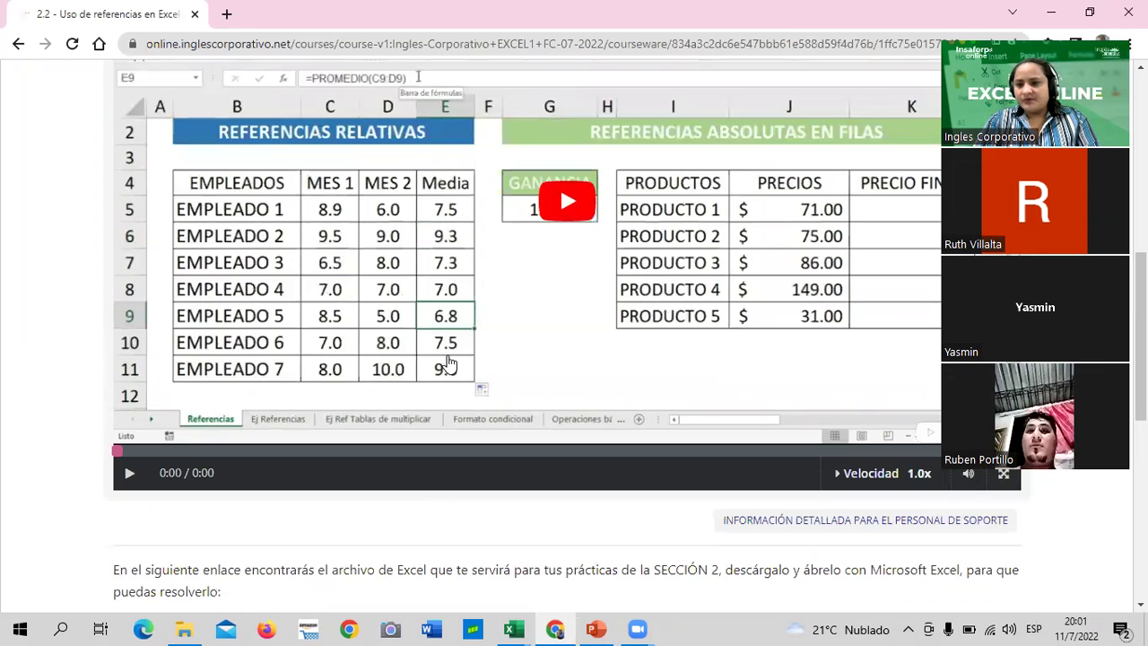
pyautogui.scroll(1, 510, 391)
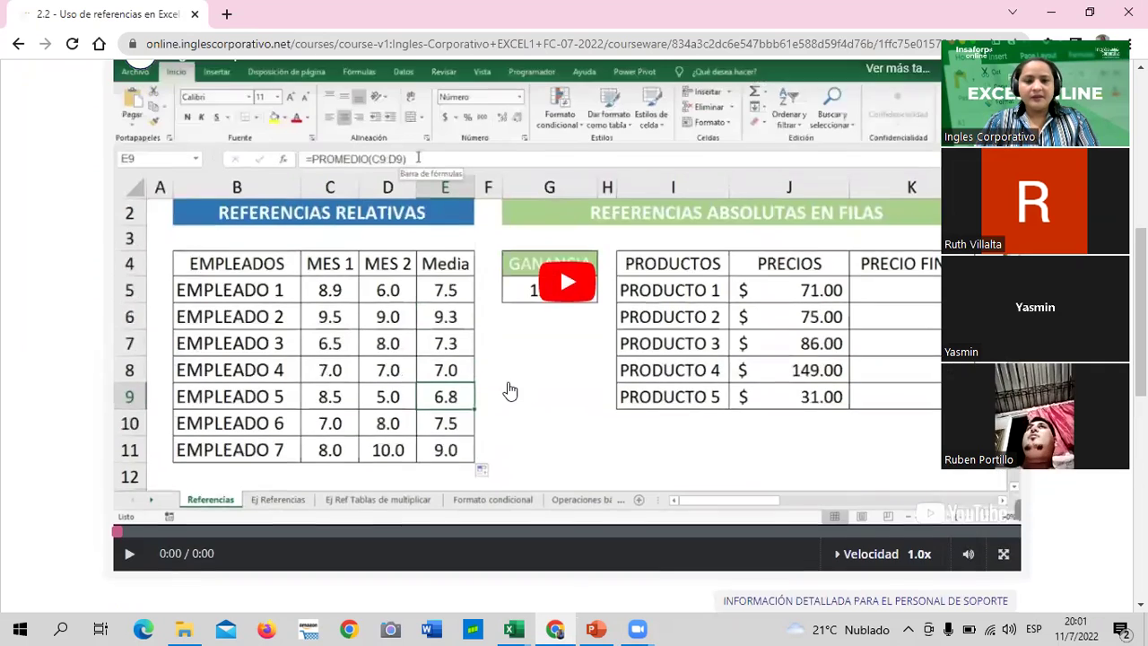
pyautogui.scroll(1, 509, 391)
pyautogui.scroll(2, 503, 389)
pyautogui.scroll(2, 498, 388)
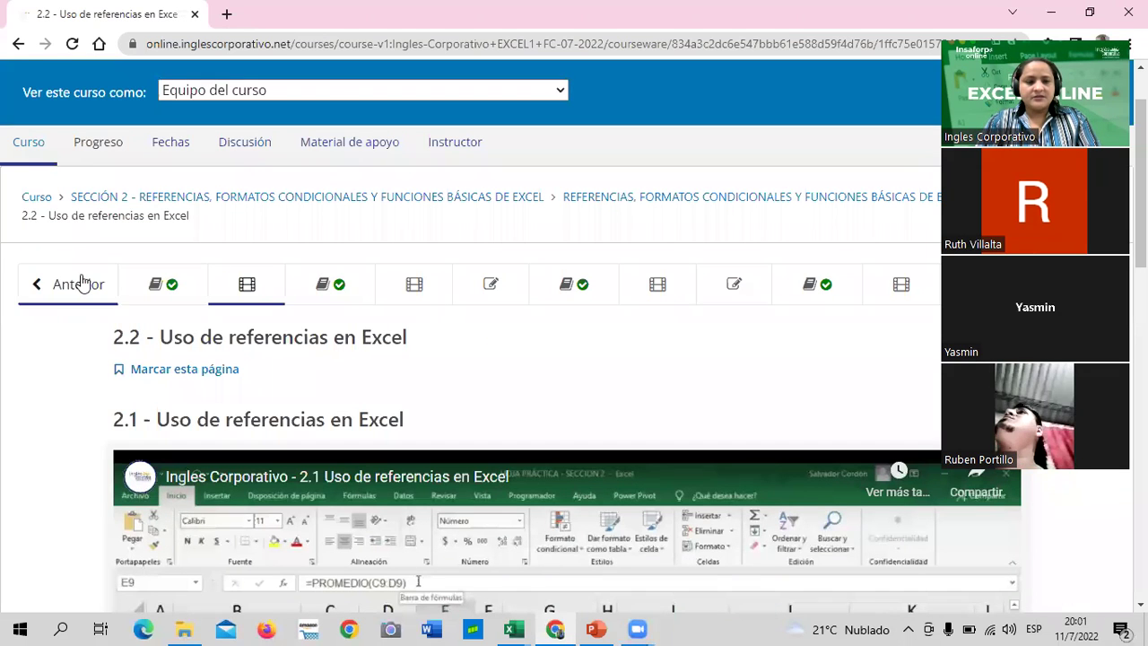
pyautogui.scroll(-2, 479, 403)
pyautogui.scroll(-2, 478, 402)
pyautogui.scroll(-2, 479, 402)
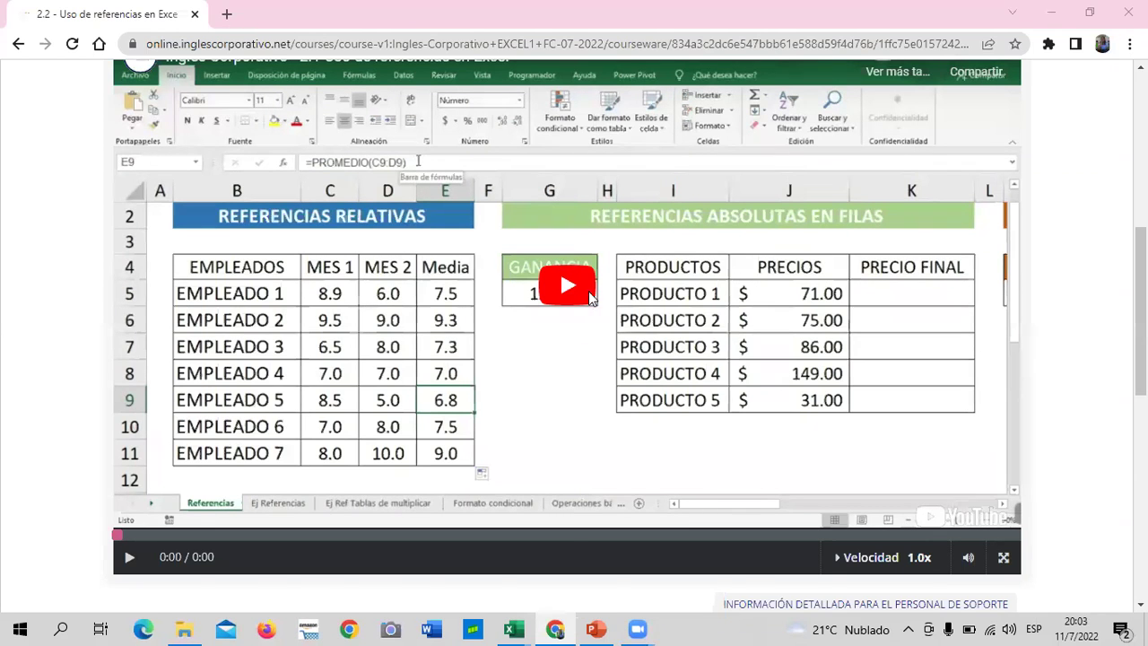
pyautogui.scroll(3, 571, 240)
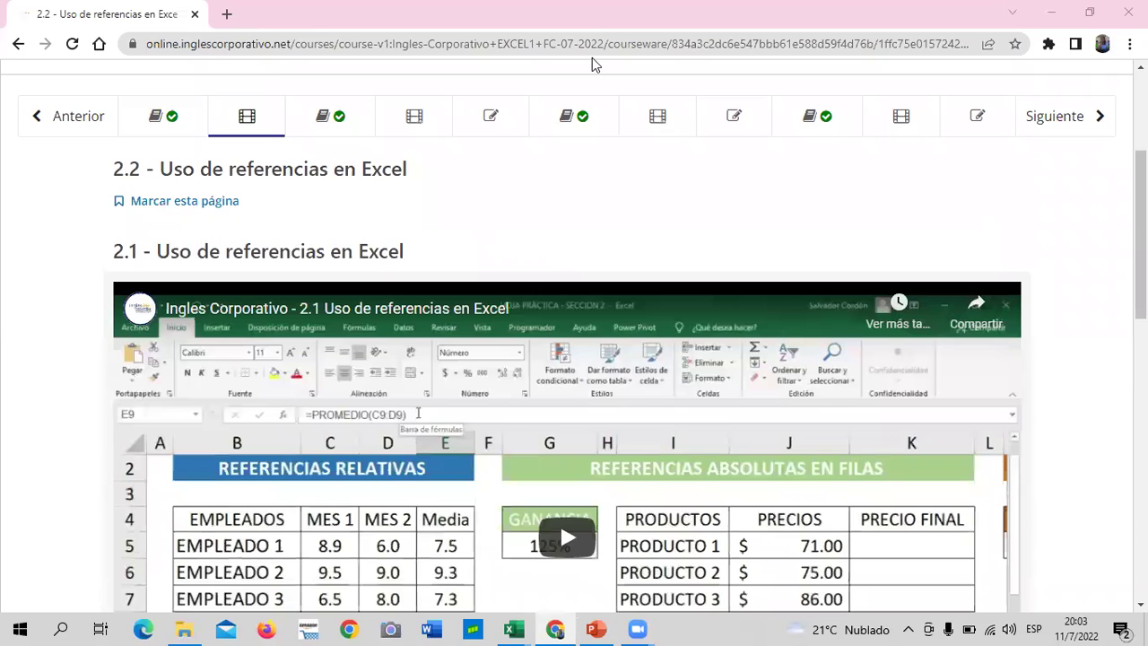
# Go back to lesson 2.1 Objetivo de la lección and browse its relative/absolute references slides.
pyautogui.click(185, 119)
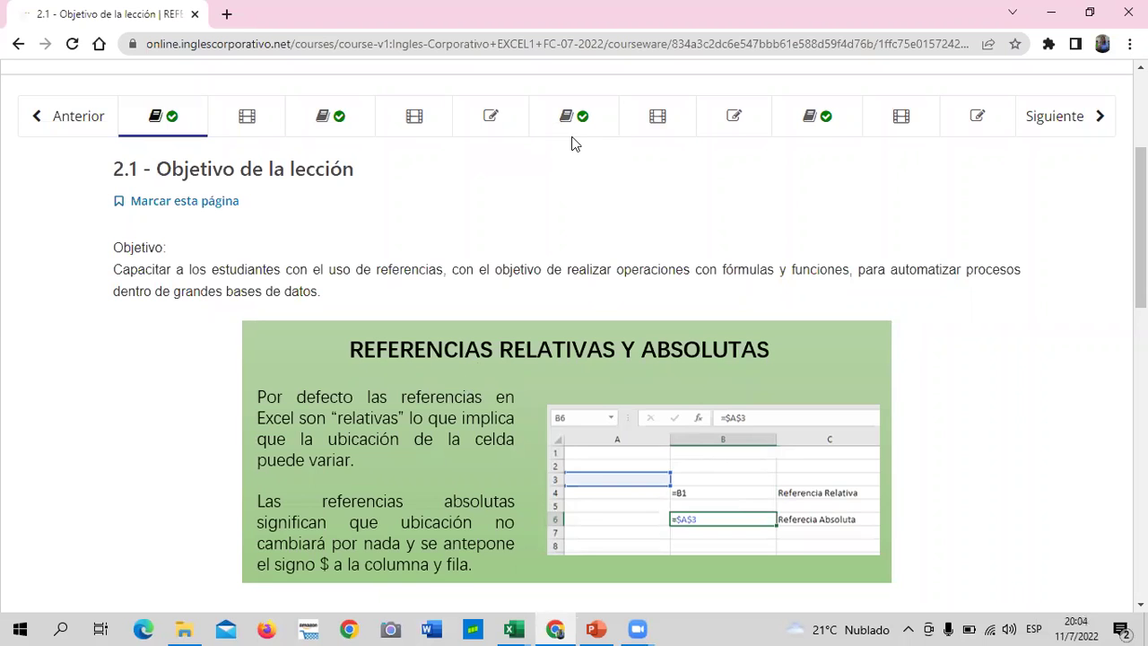
pyautogui.scroll(-1, 442, 202)
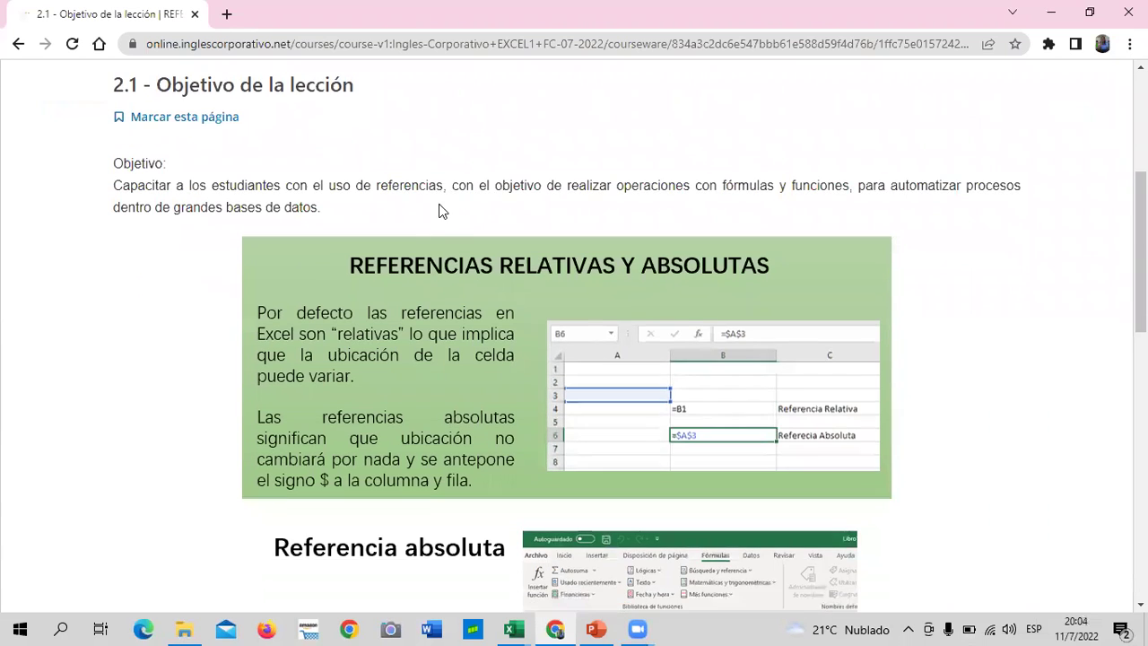
pyautogui.scroll(-1, 431, 211)
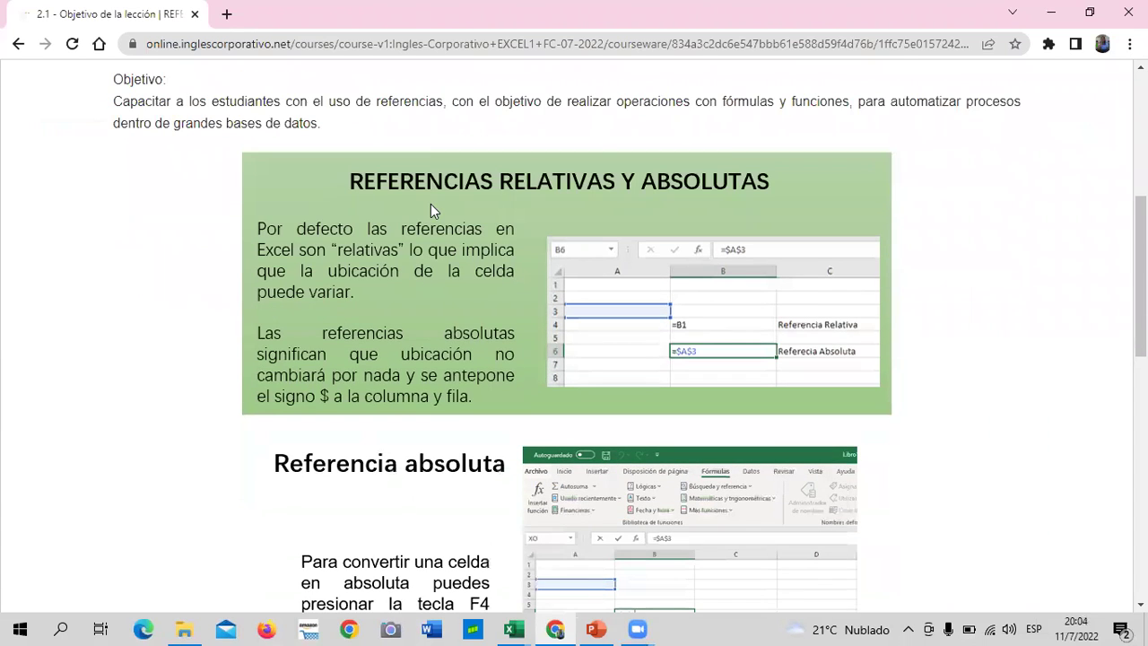
pyautogui.scroll(-1, 430, 203)
pyautogui.scroll(-1, 429, 337)
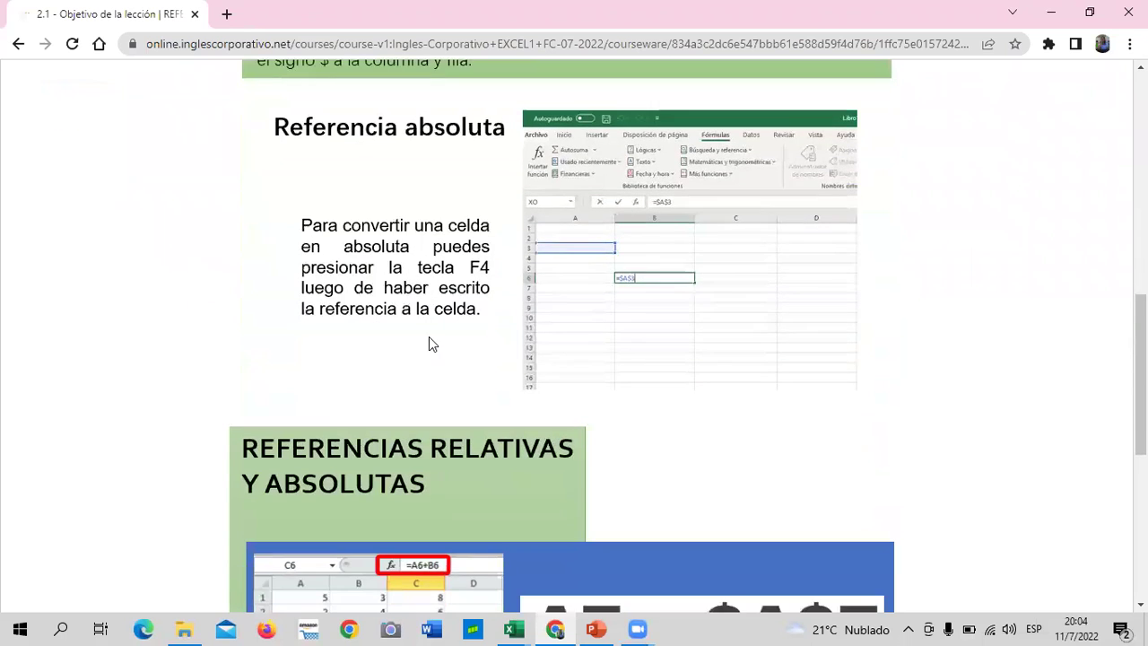
pyautogui.scroll(-2, 473, 341)
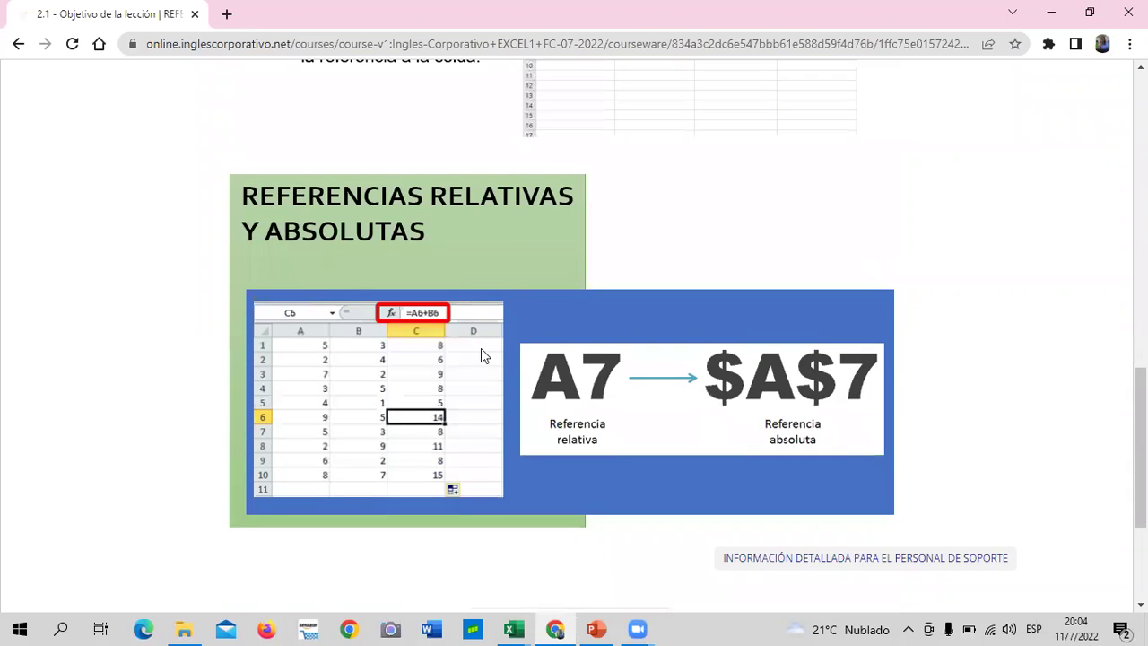
pyautogui.scroll(2, 463, 319)
pyautogui.scroll(2, 463, 321)
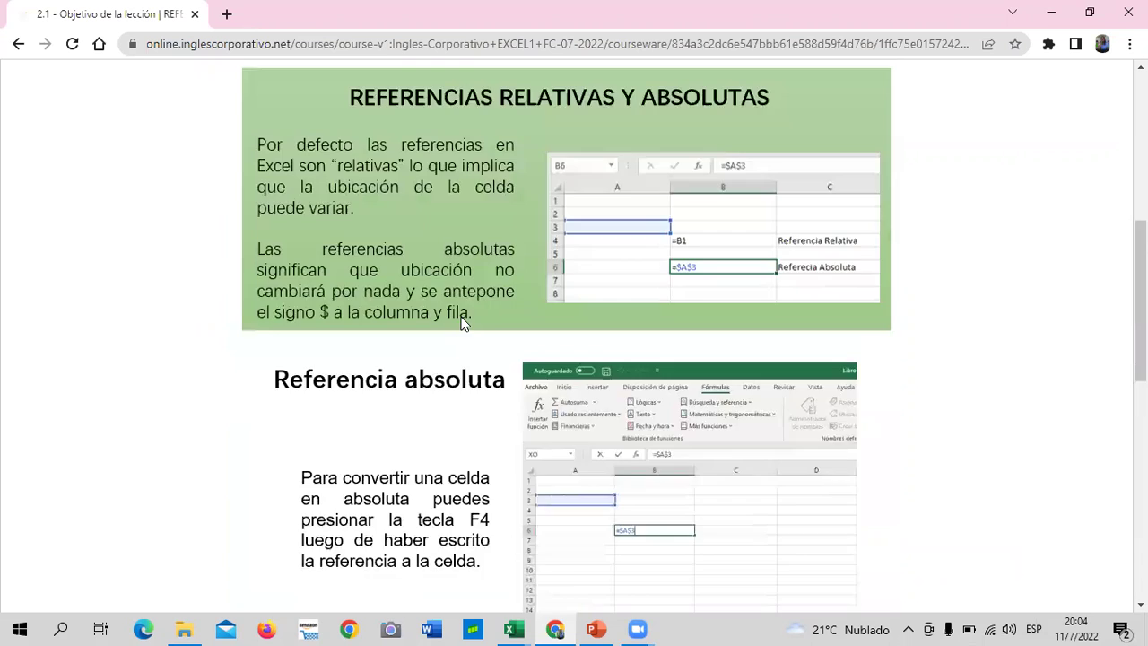
pyautogui.scroll(2, 462, 322)
pyautogui.scroll(2, 461, 317)
pyautogui.scroll(-3, 459, 316)
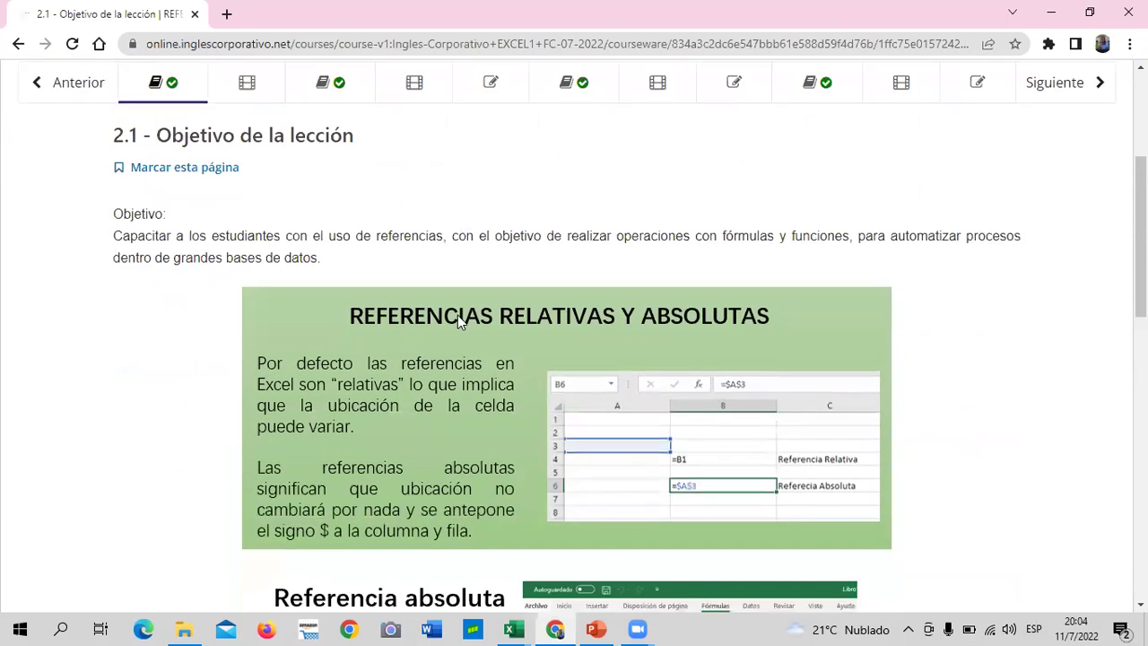
pyautogui.scroll(2, 458, 314)
pyautogui.scroll(-1, 242, 315)
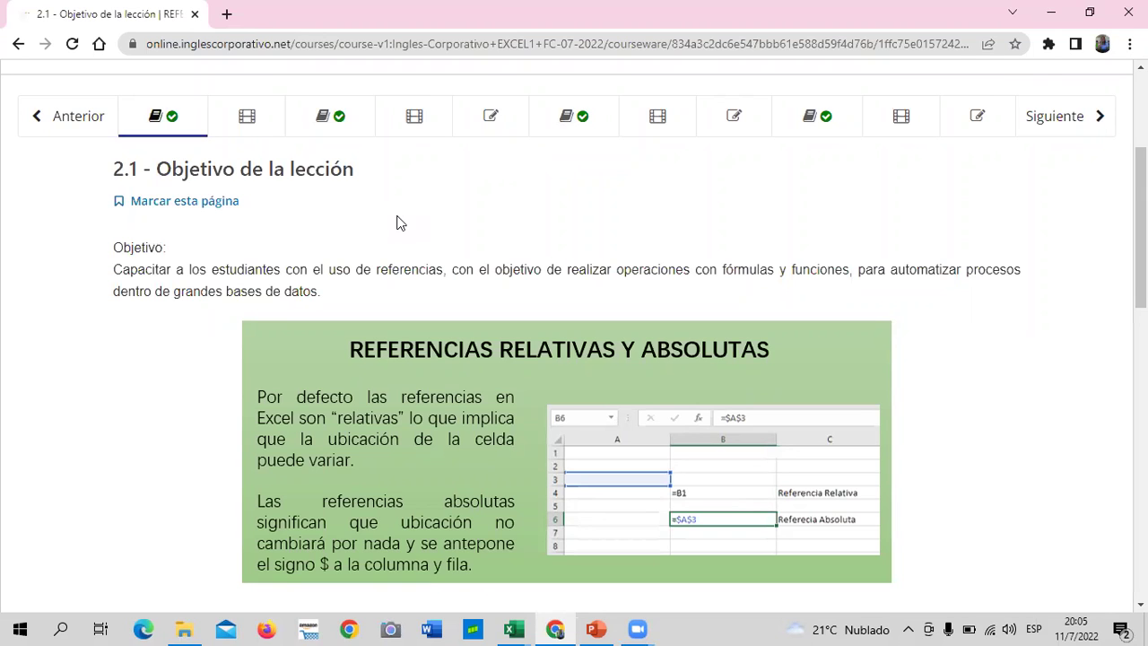
pyautogui.scroll(-2, 400, 222)
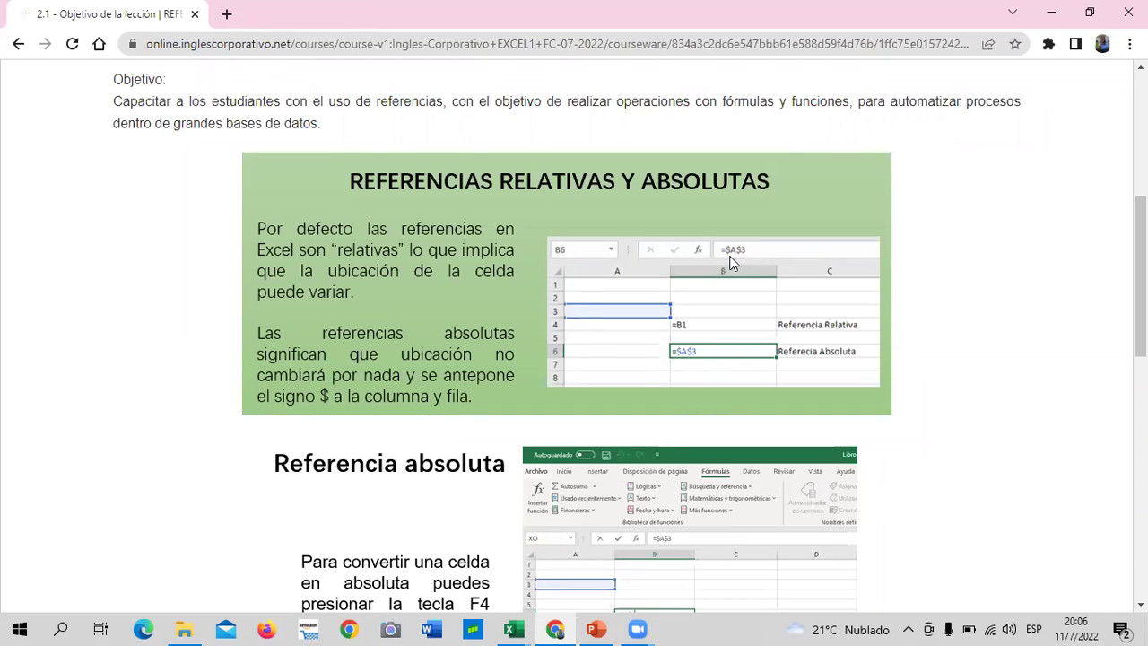
pyautogui.scroll(-1, 726, 338)
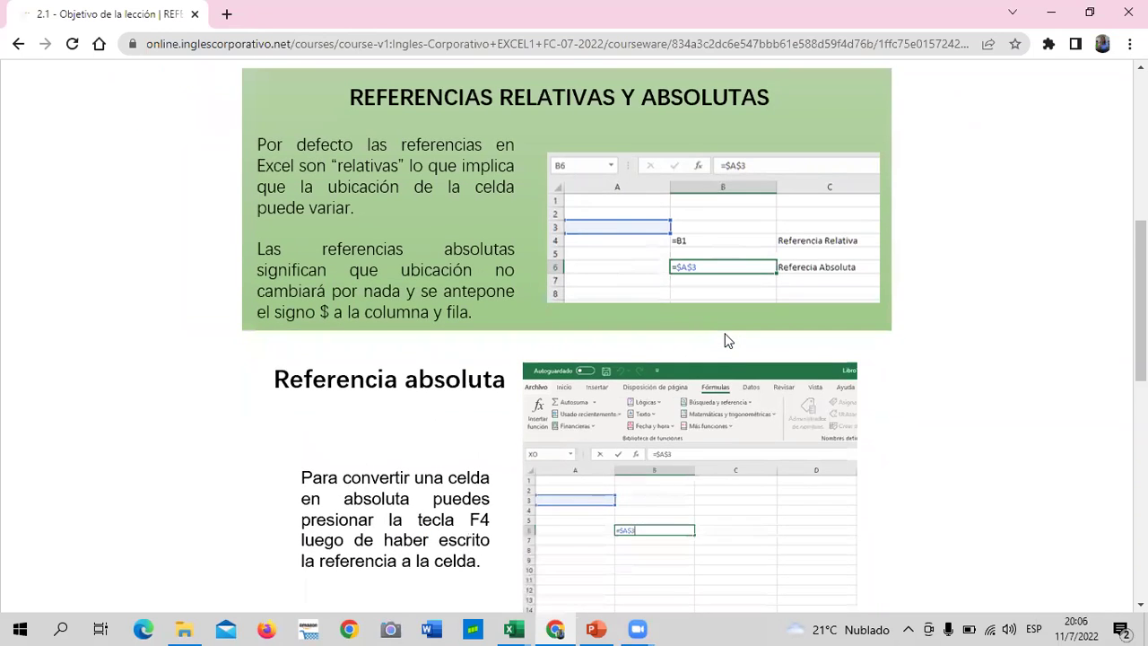
pyautogui.scroll(-1, 727, 339)
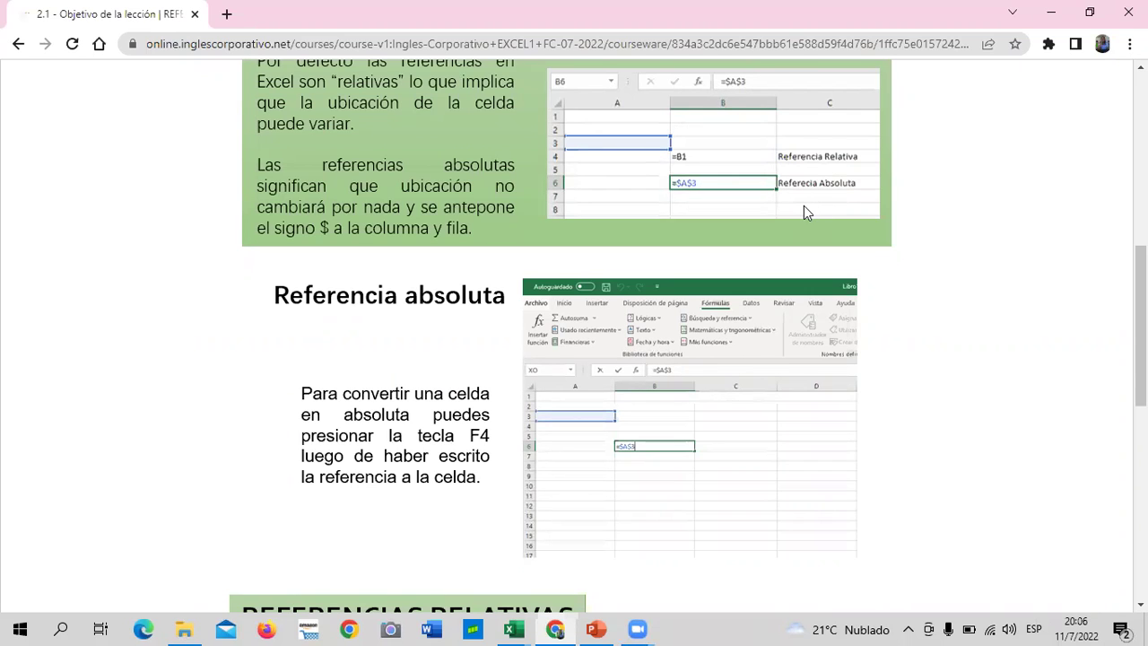
pyautogui.scroll(-1, 801, 212)
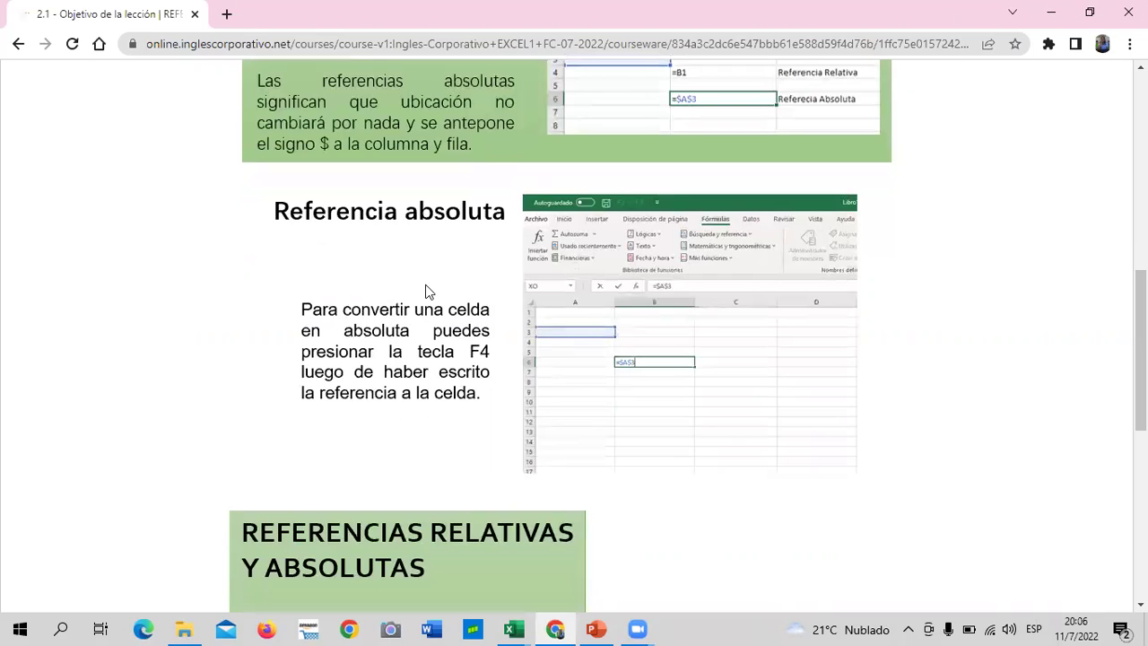
pyautogui.scroll(-1, 426, 292)
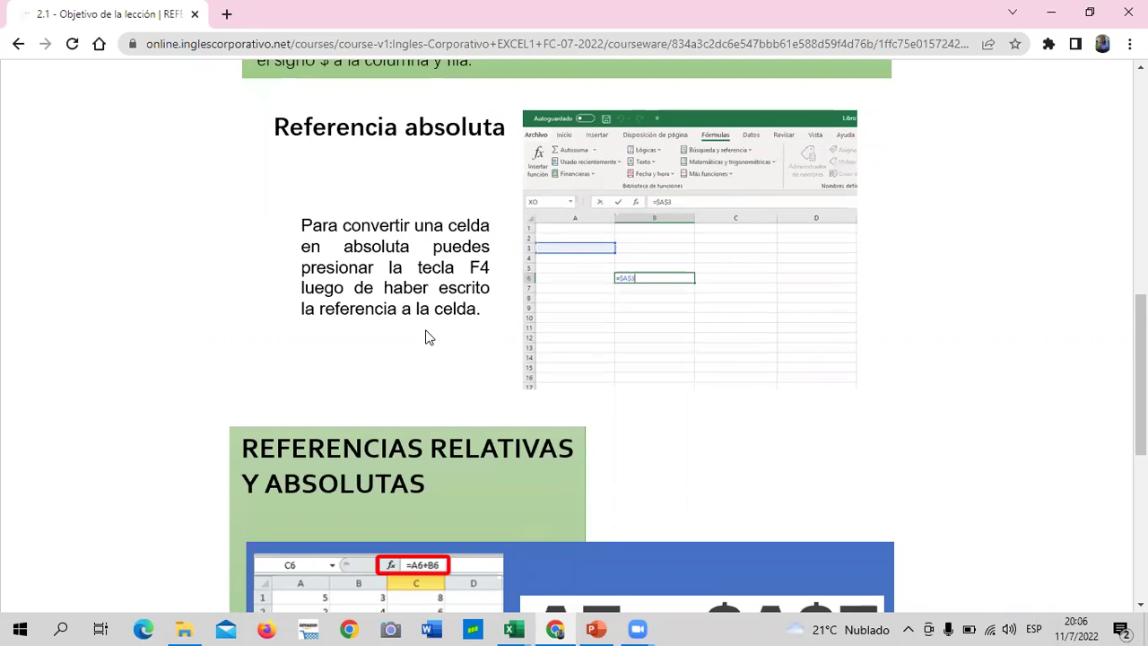
pyautogui.scroll(-1, 420, 332)
pyautogui.scroll(-1, 417, 332)
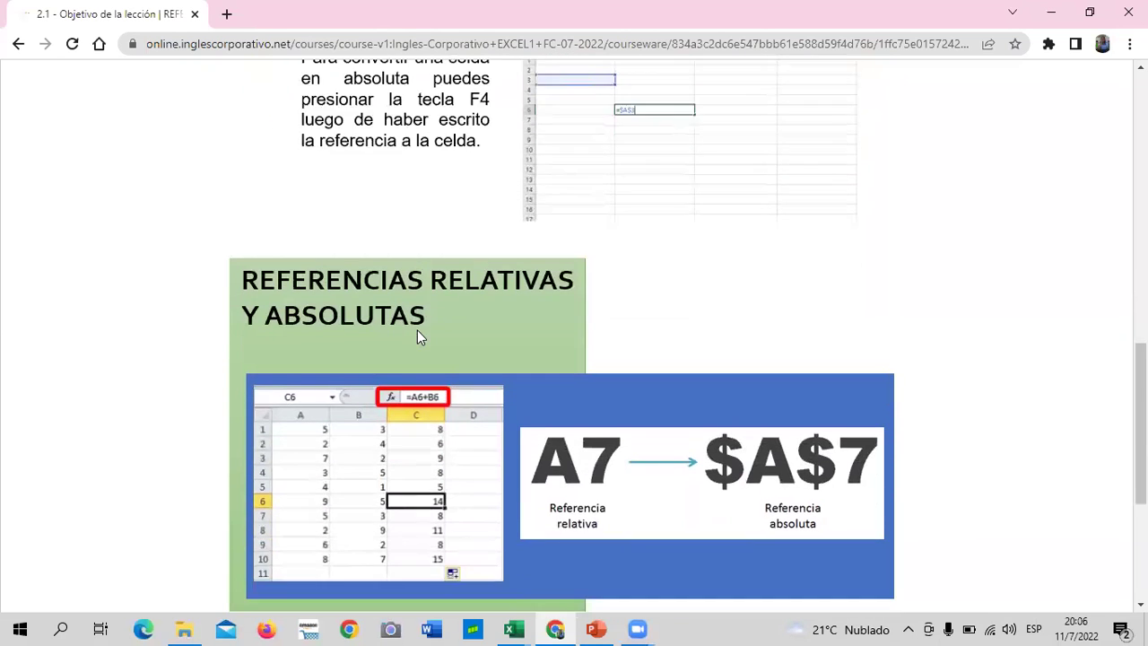
pyautogui.scroll(-2, 418, 332)
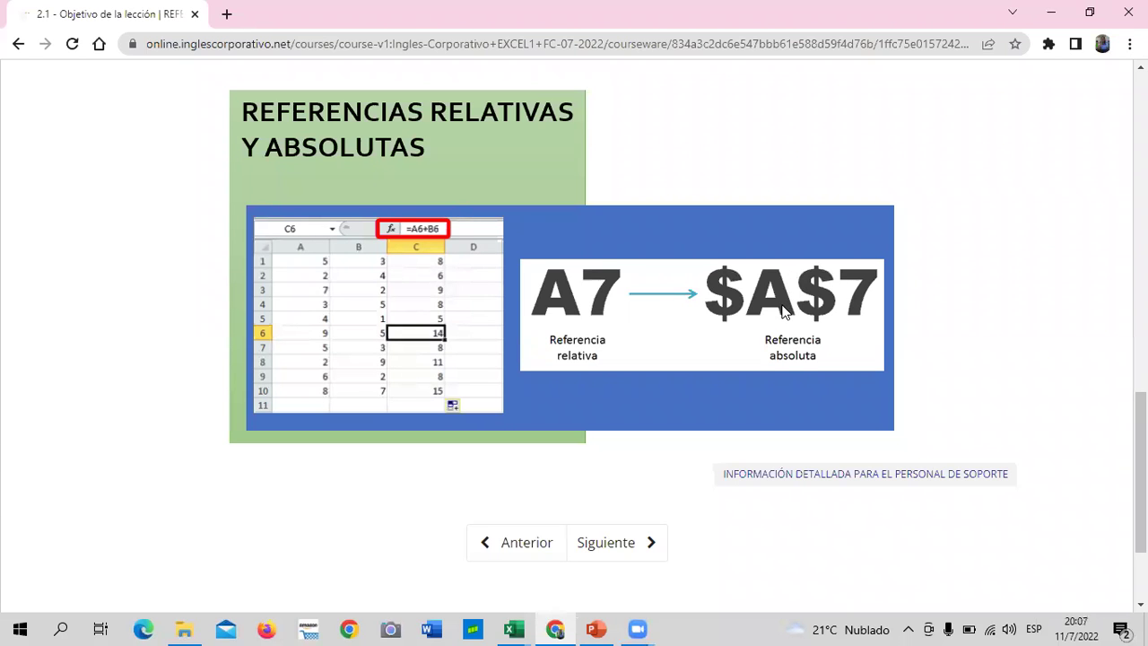
# Advance to lesson 2.2, scroll its page, and bring up the Referencia Relativa y Absoluta workbook.
pyautogui.click(615, 545)
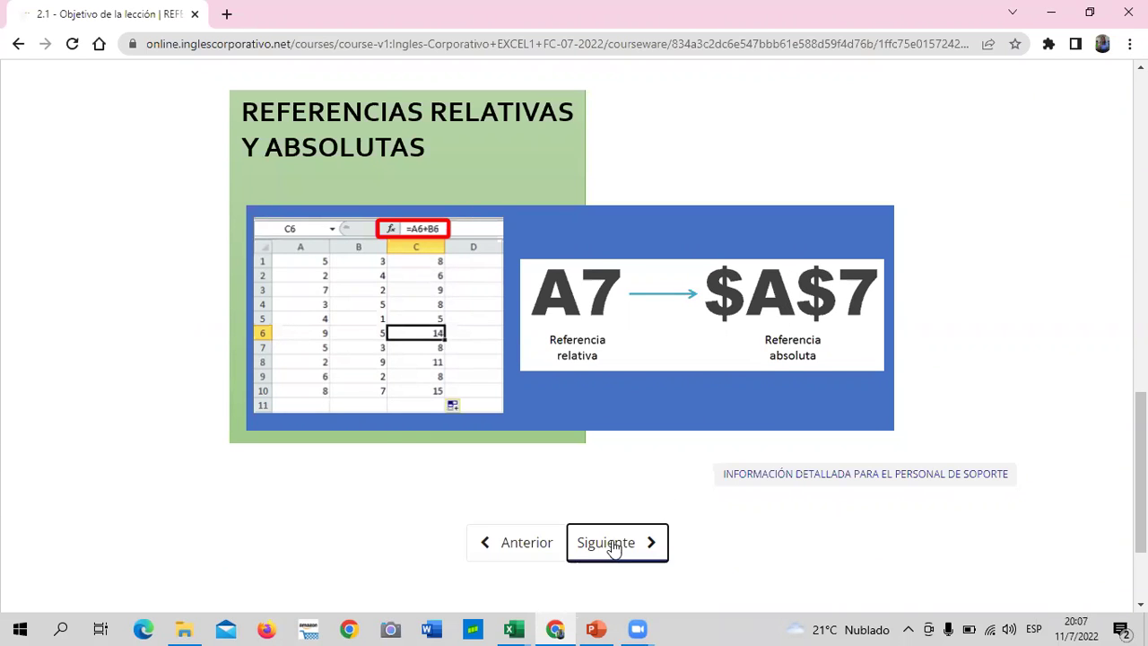
pyautogui.scroll(-2, 612, 526)
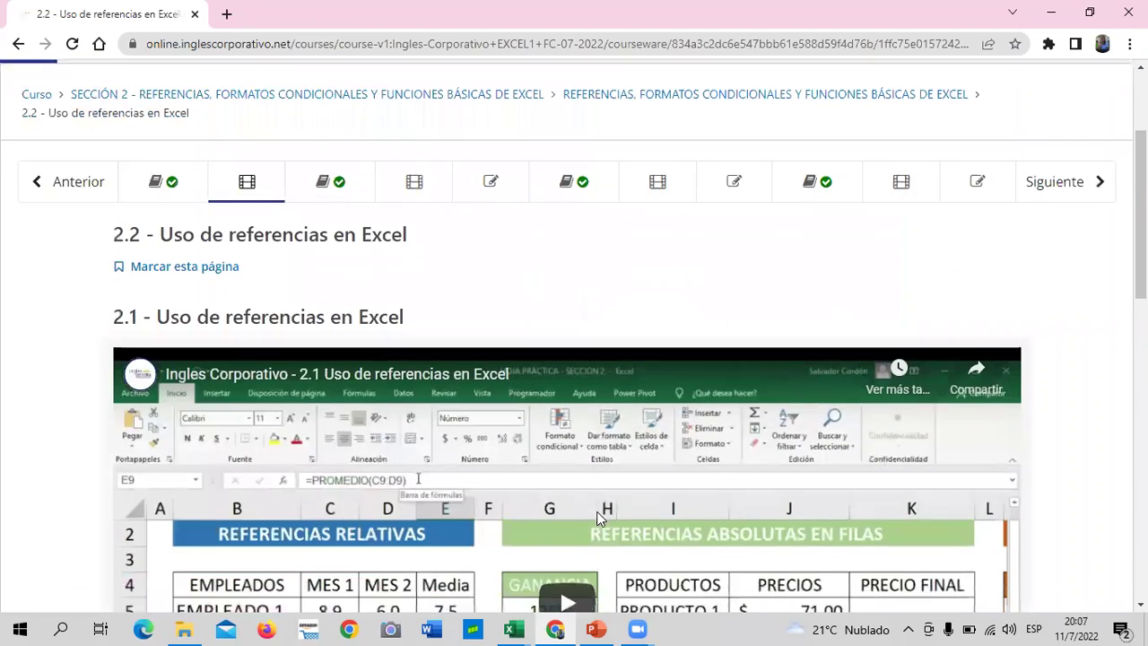
pyautogui.scroll(-3, 597, 518)
pyautogui.scroll(-2, 381, 370)
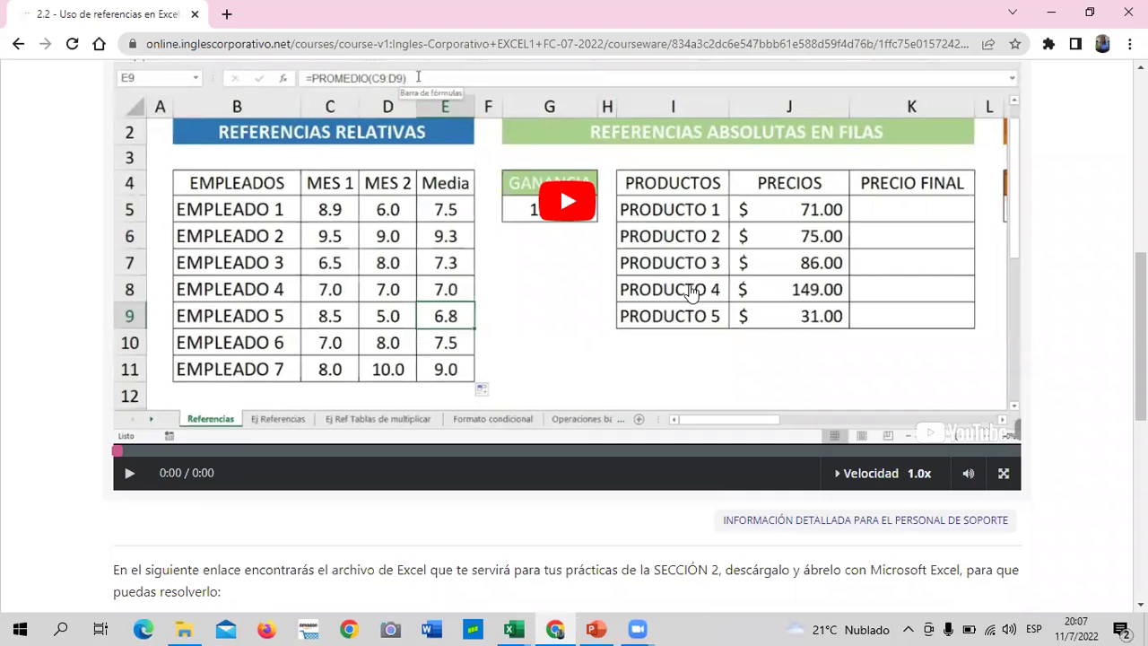
pyautogui.scroll(-1, 484, 381)
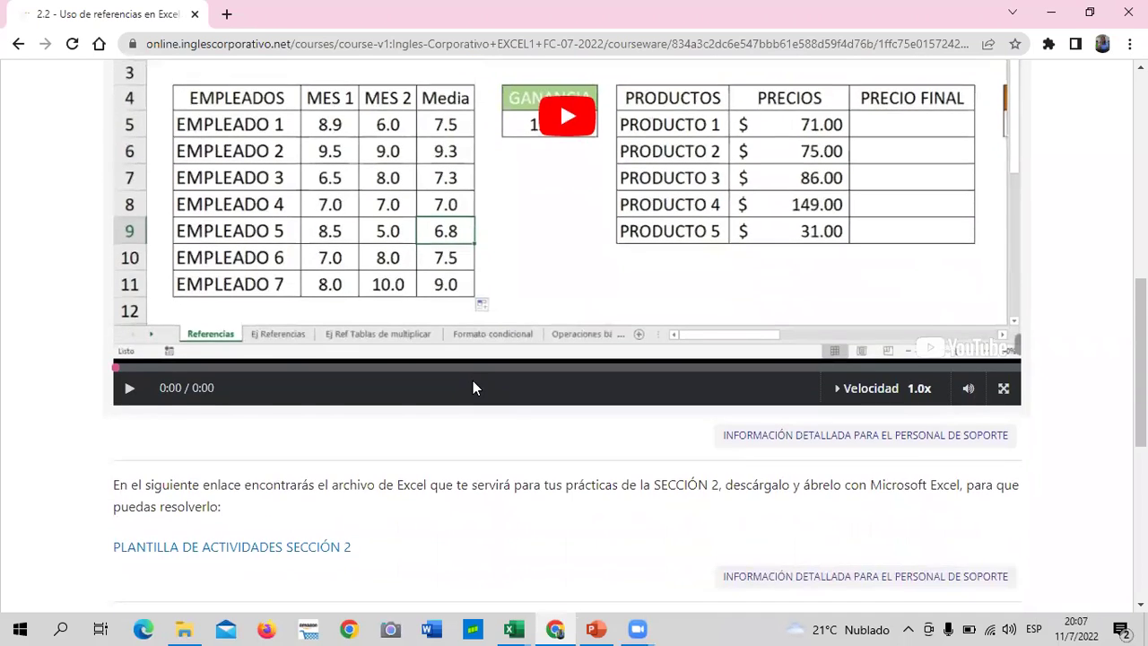
pyautogui.scroll(-1, 473, 380)
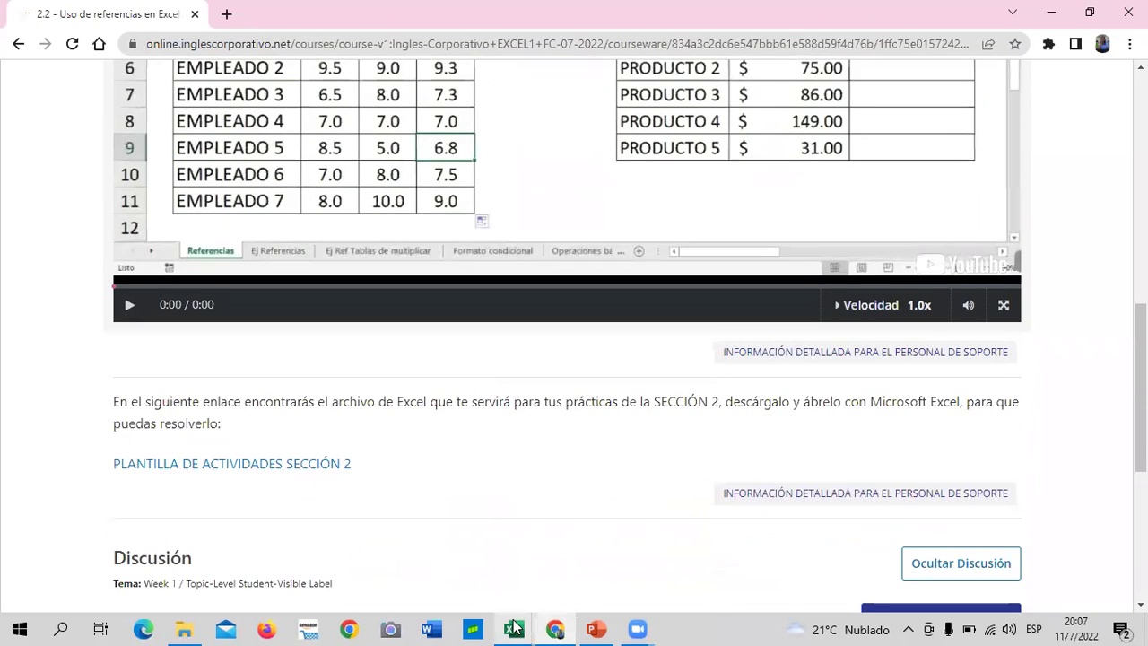
pyautogui.moveTo(513, 628)
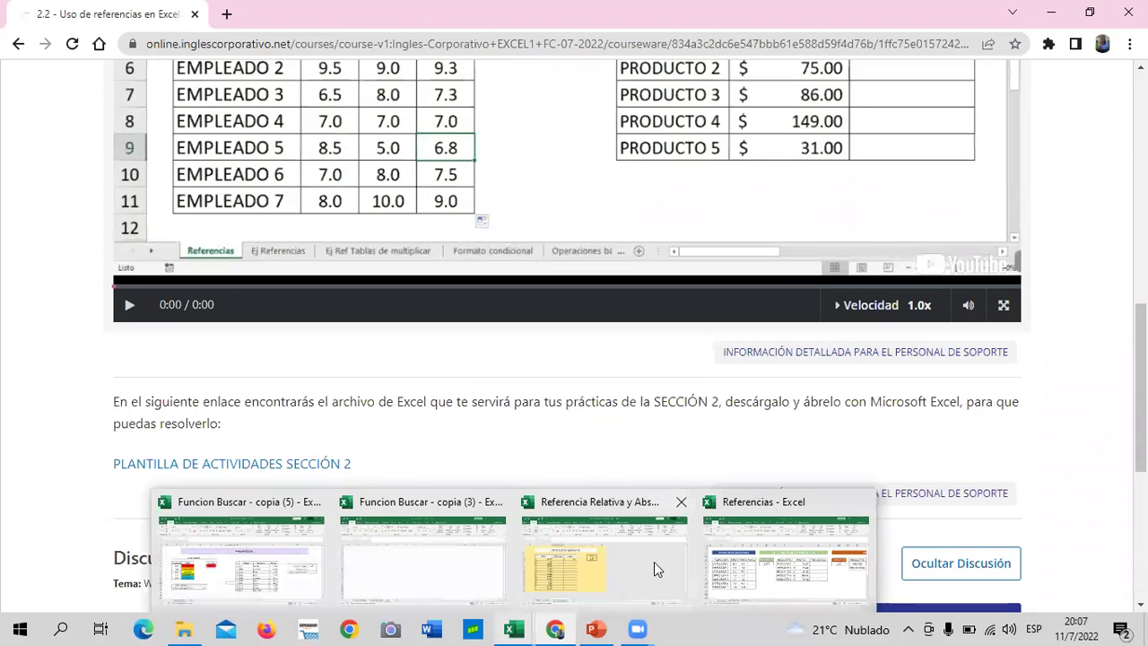
pyautogui.click(654, 561)
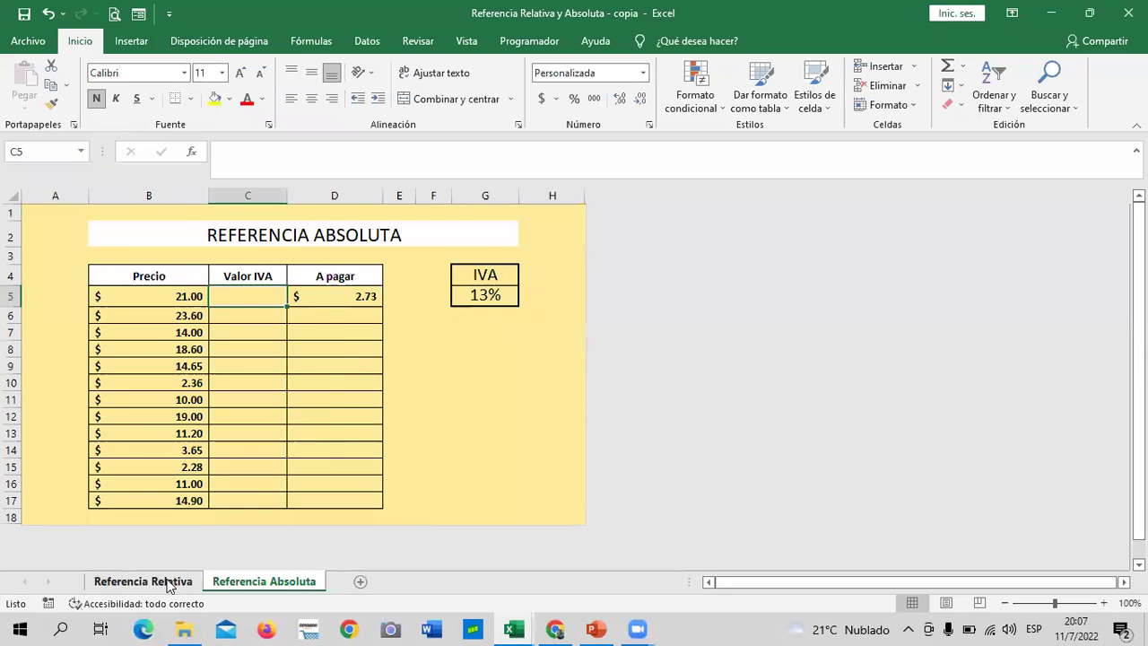
# Glance at the Referencia Relativa and Absoluta sheets, then show the Referencias workbook's Ej Referencias sheet.
pyautogui.click(168, 583)
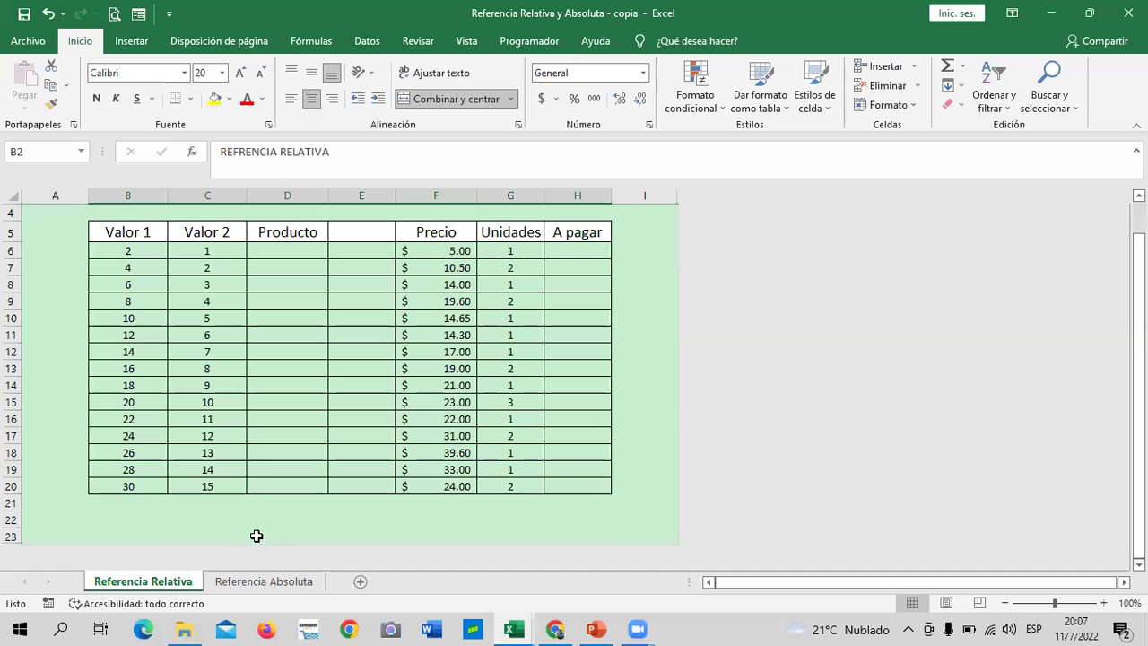
pyautogui.click(274, 581)
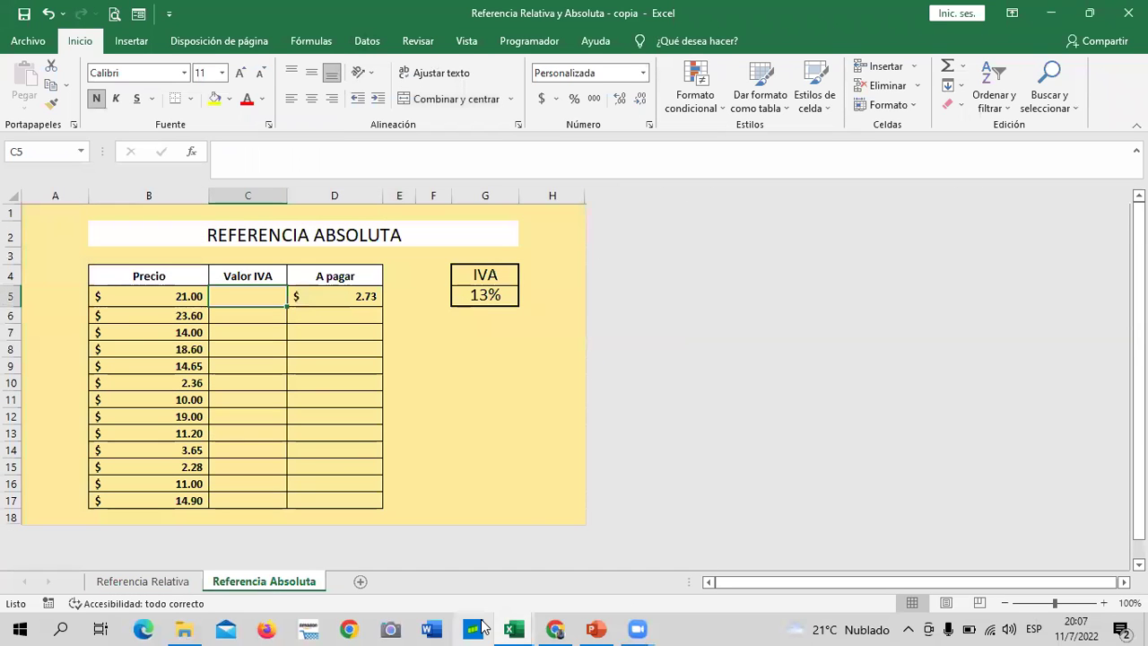
pyautogui.moveTo(513, 628)
pyautogui.click(791, 563)
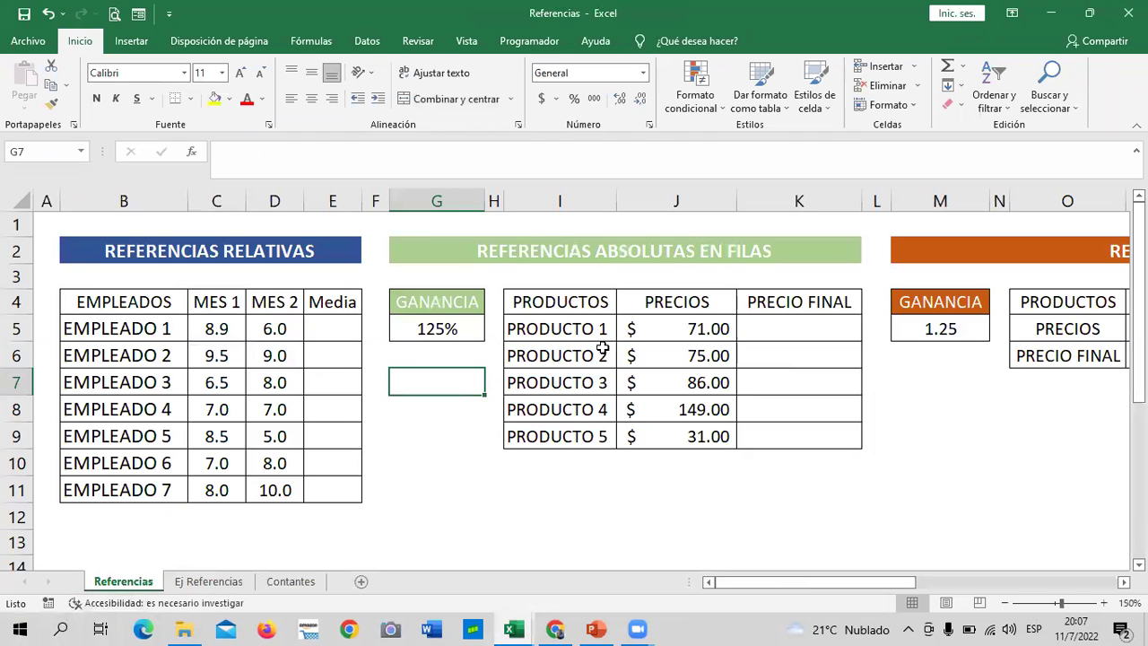
pyautogui.click(211, 583)
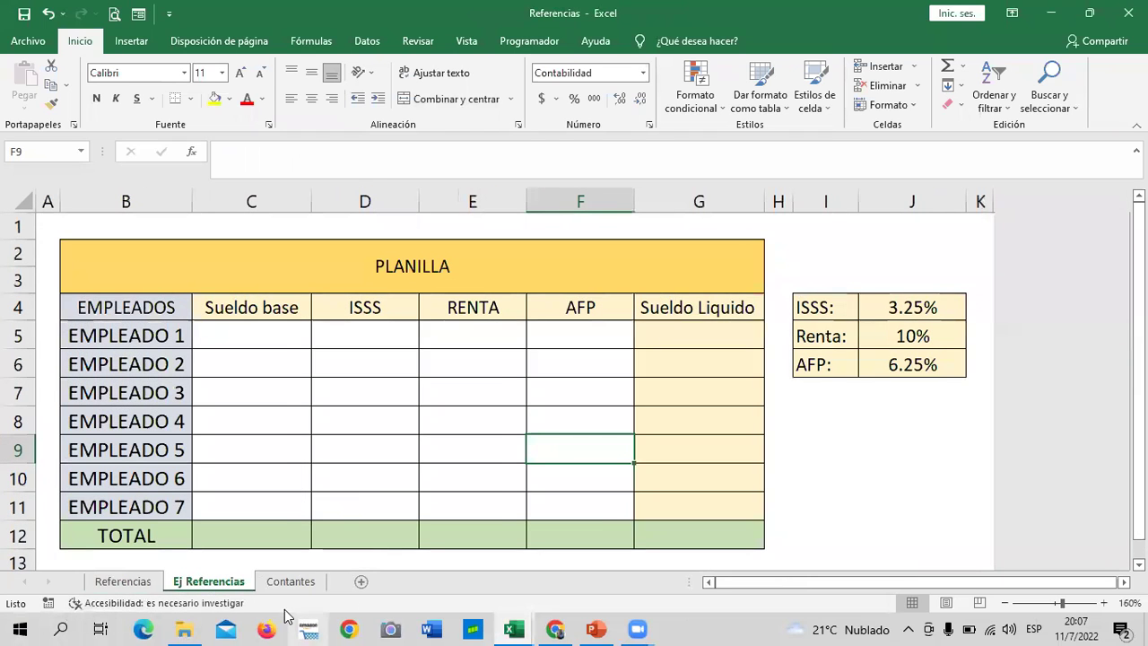
pyautogui.click(294, 581)
pyautogui.click(216, 581)
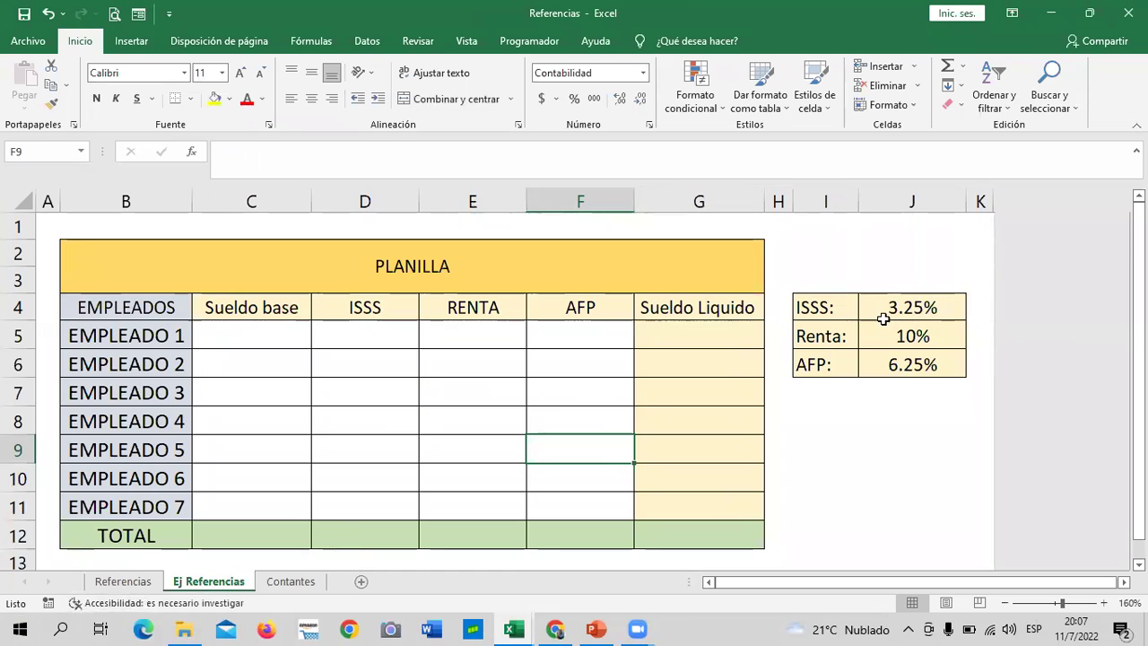
# View the Contantes sheet, then return to the course page in Chrome.
pyautogui.click(303, 584)
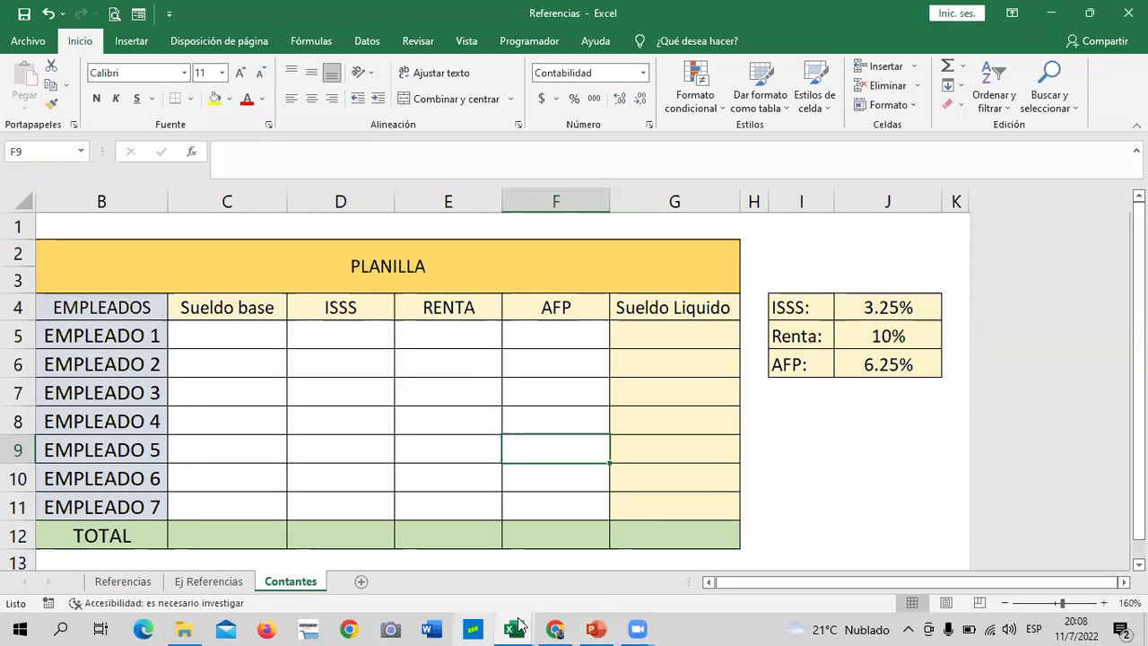
pyautogui.click(557, 628)
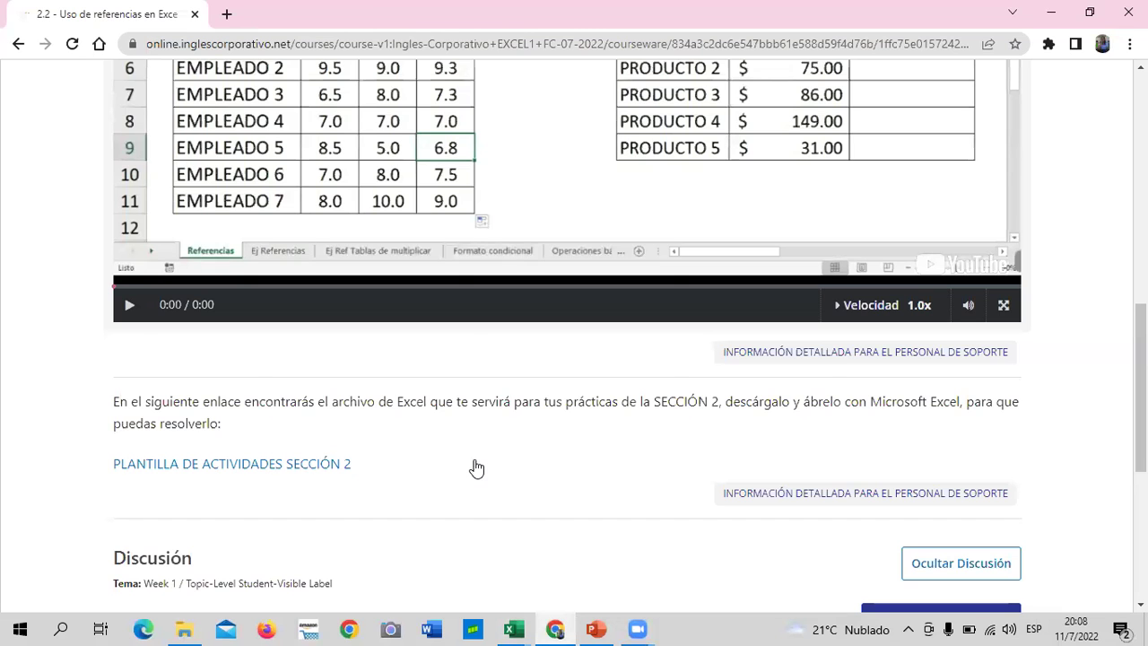
# Play the embedded lesson video 2.1 Uso de referencias en Excel.
pyautogui.scroll(4, 476, 468)
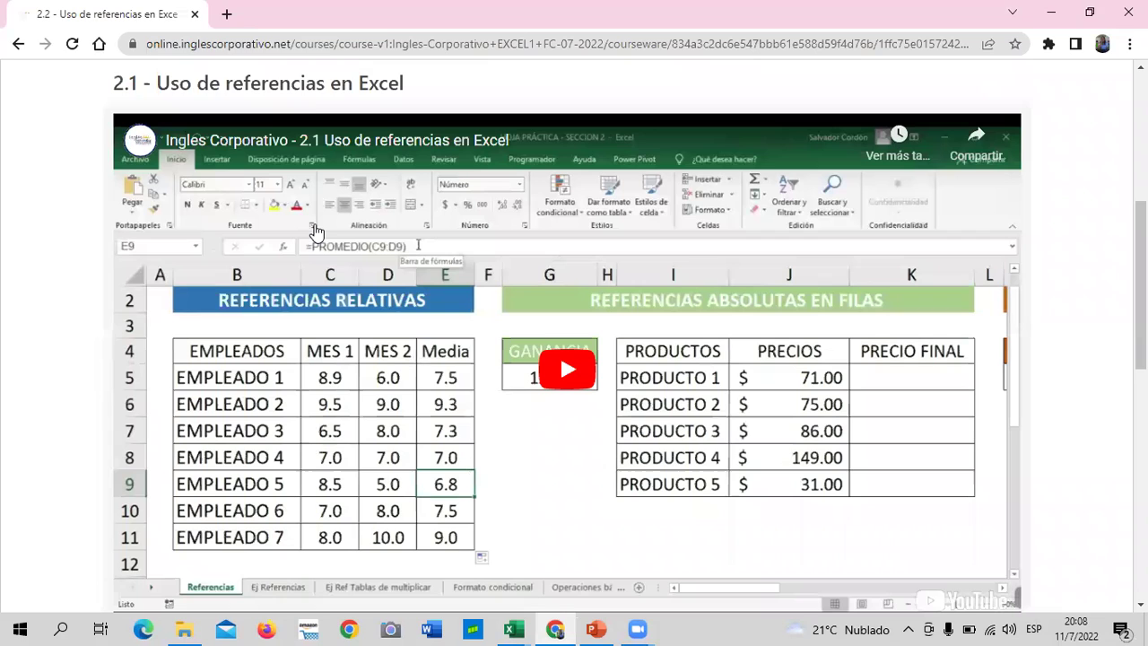
pyautogui.click(575, 370)
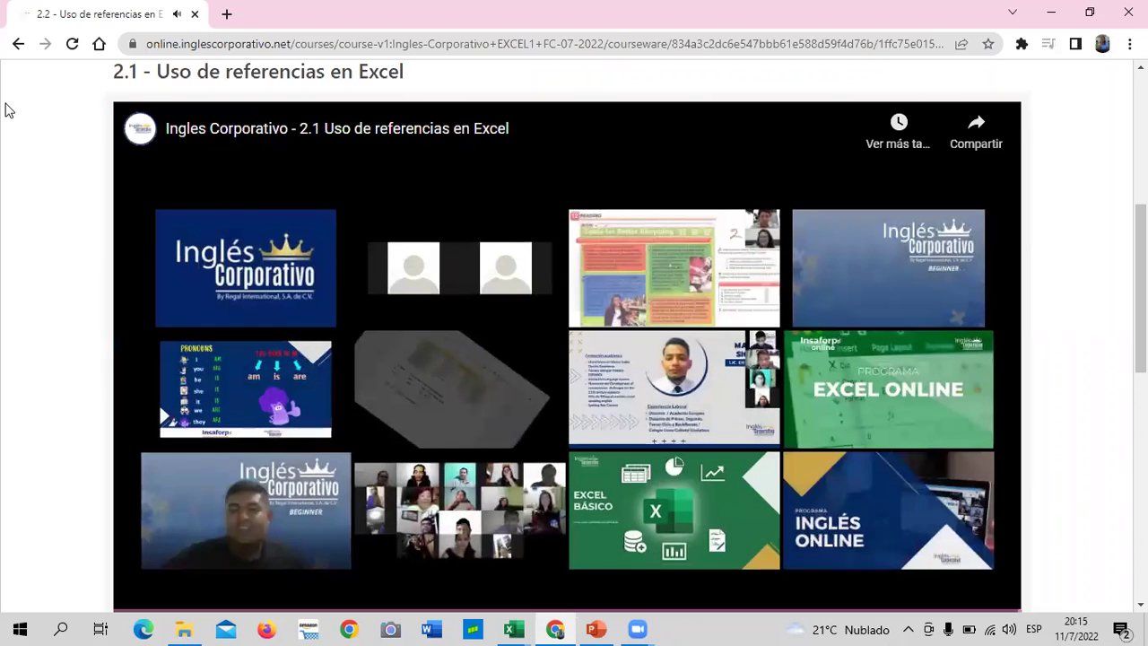
# Bring forward the Referencia Relativa y Absoluta - copia workbook on its Referencia Absoluta sheet.
pyautogui.scroll(1, 15, 104)
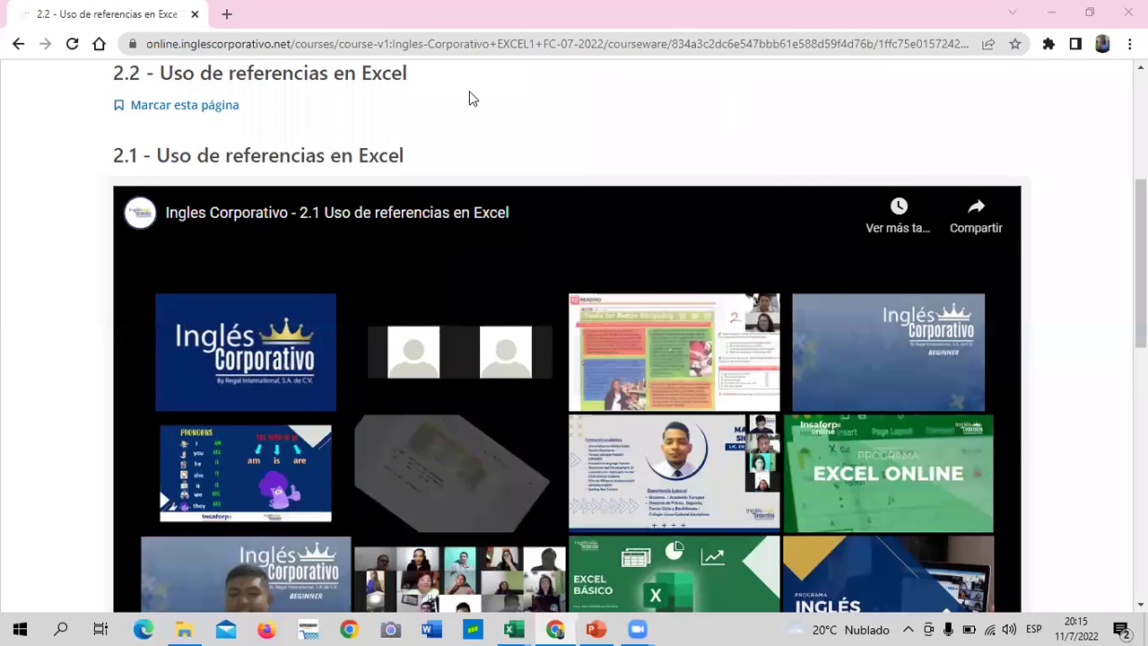
pyautogui.scroll(-3, 461, 251)
pyautogui.scroll(-1, 461, 251)
pyautogui.scroll(-1, 543, 417)
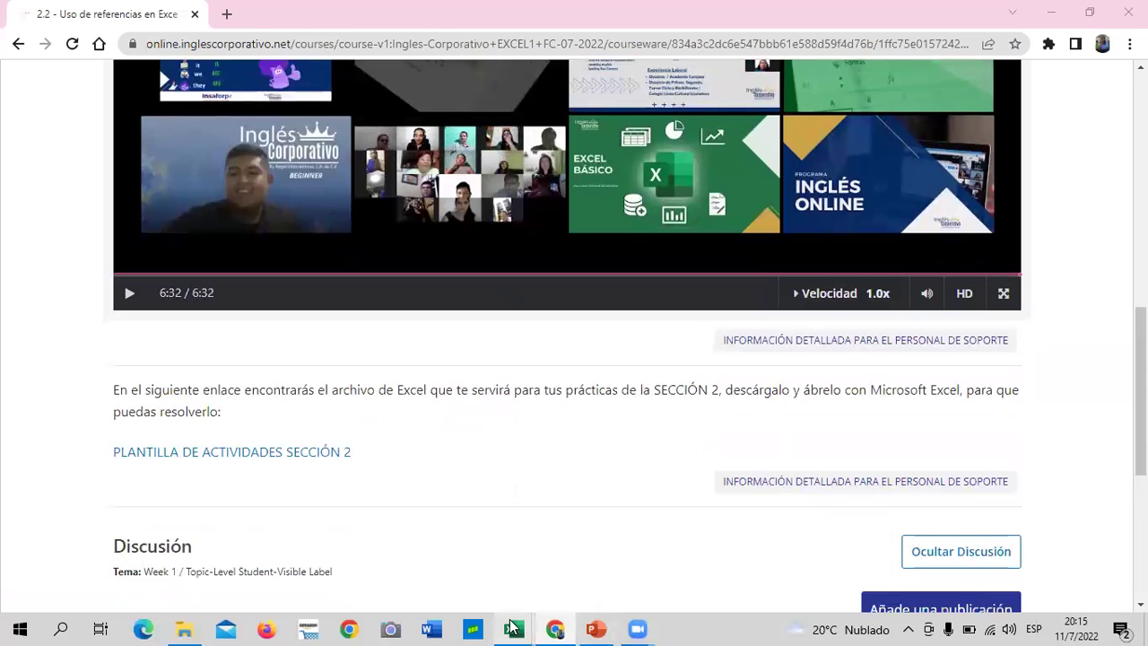
pyautogui.click(511, 628)
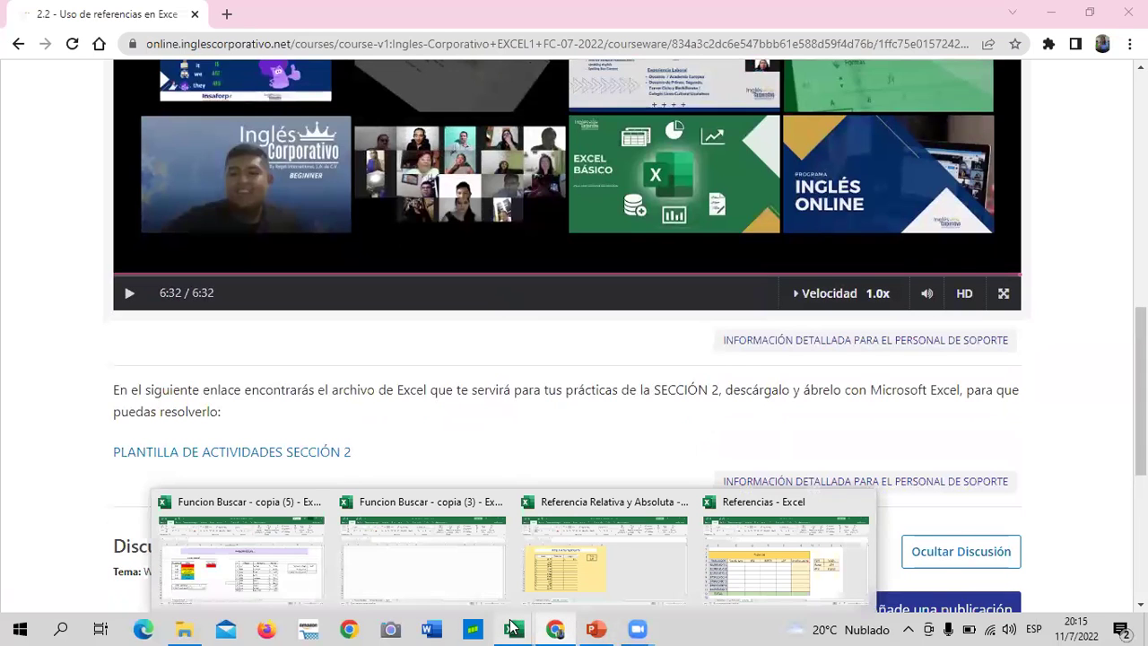
pyautogui.moveTo(603, 551)
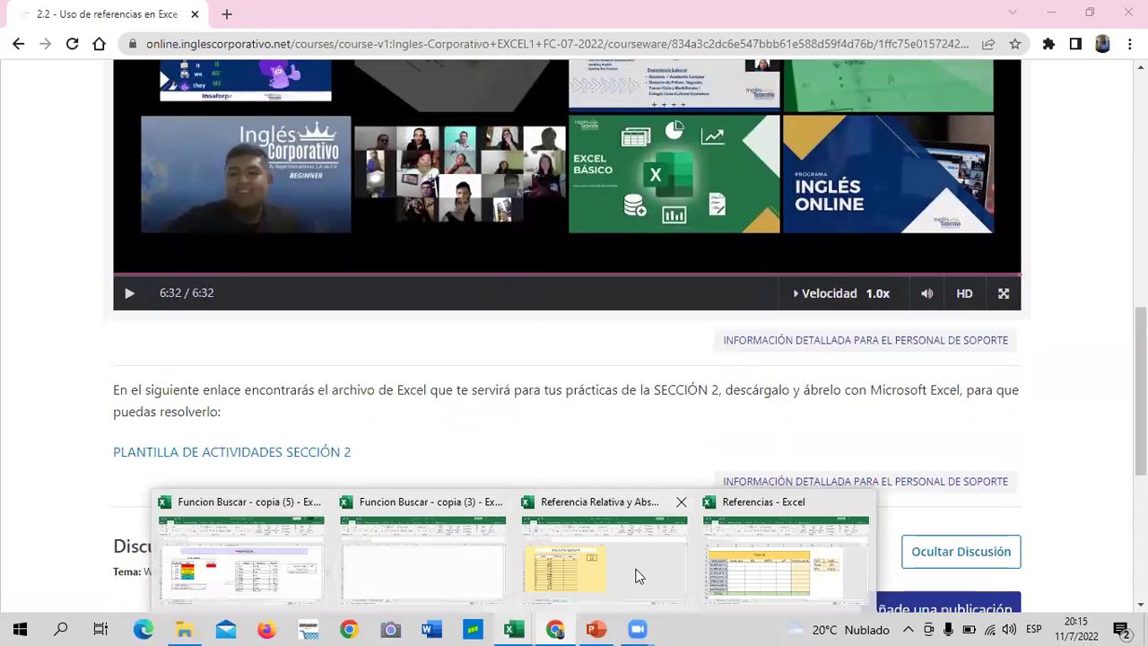
pyautogui.click(647, 575)
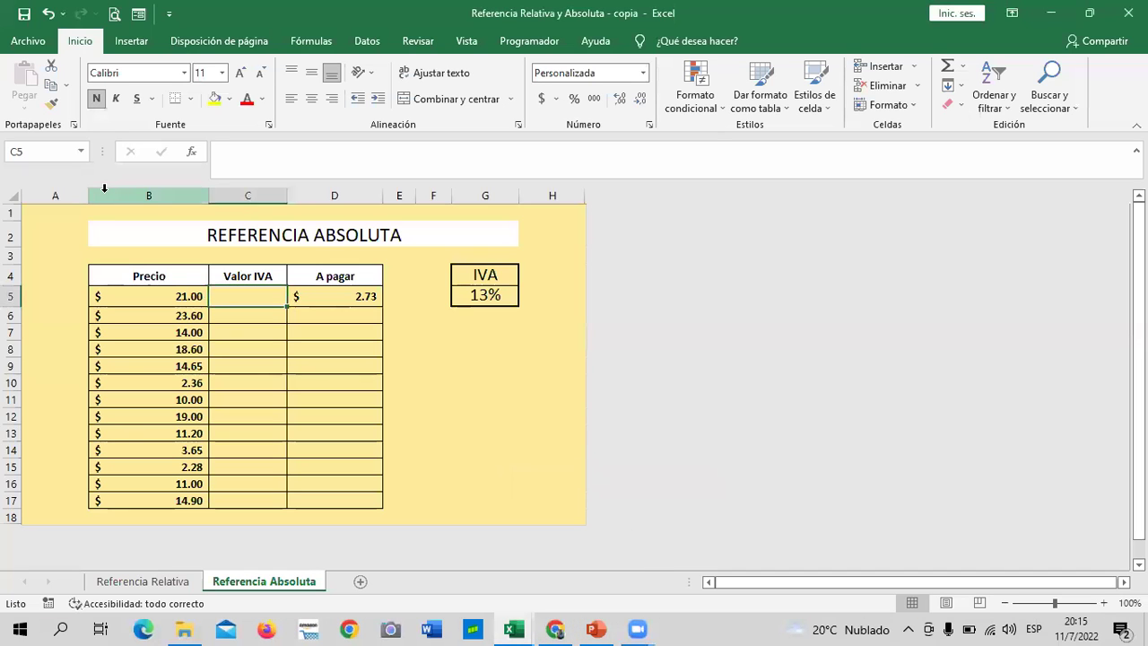
# Show the Referencia Relativa sheet from its row 2 title and select A pagar cell H6.
pyautogui.click(145, 583)
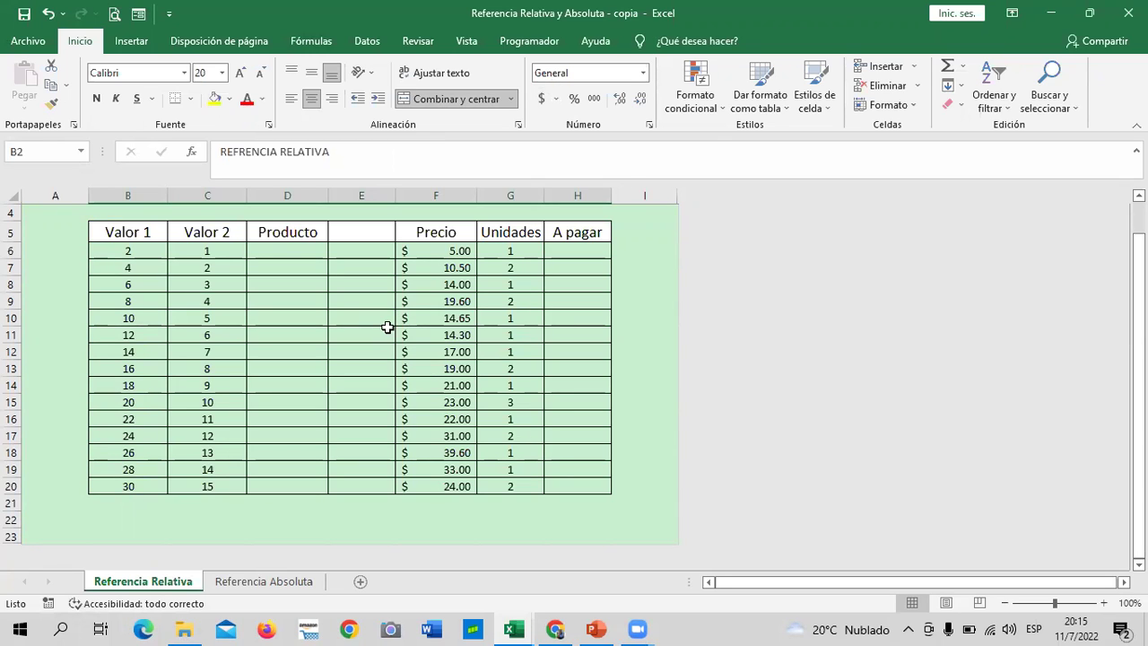
pyautogui.scroll(1, 451, 394)
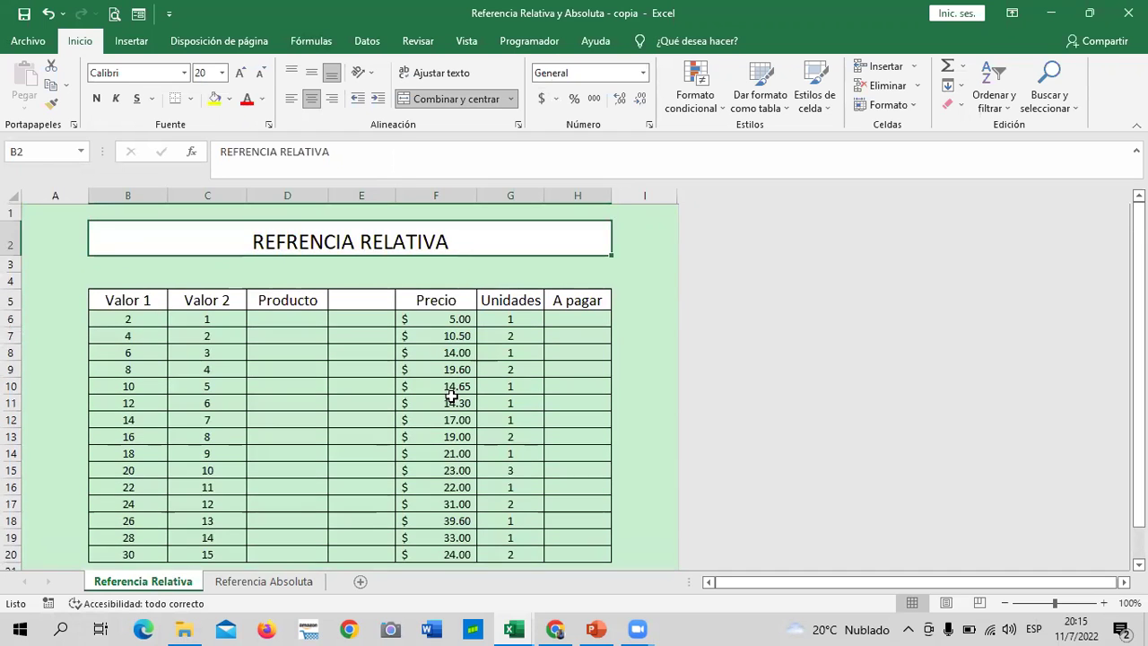
pyautogui.scroll(-2, 450, 394)
pyautogui.scroll(2, 449, 395)
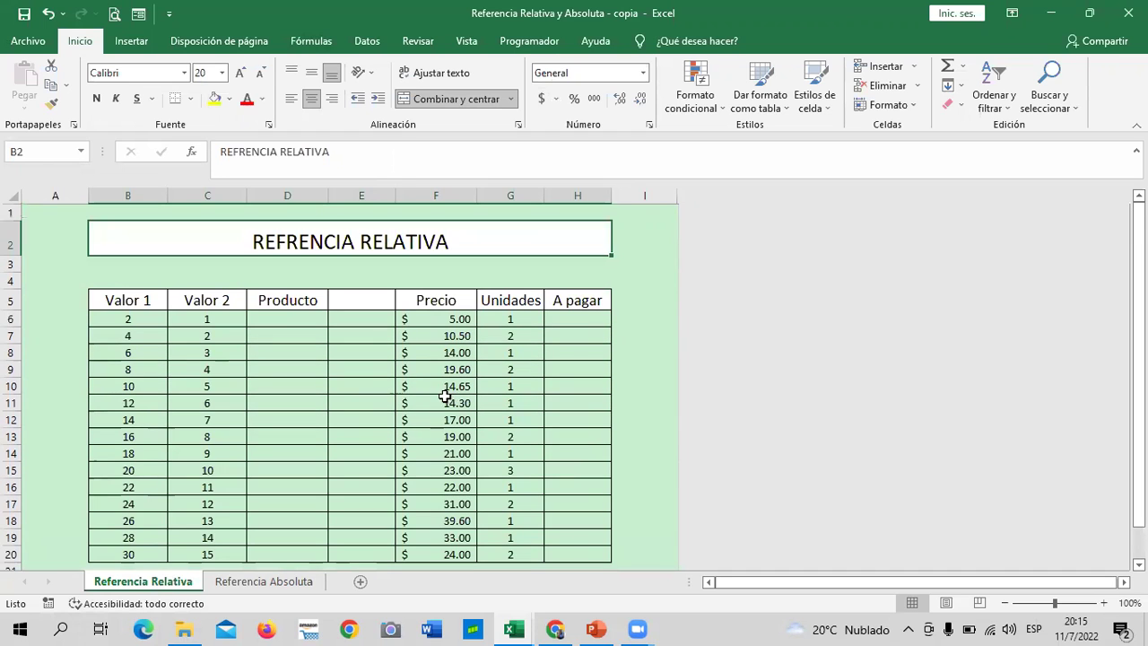
pyautogui.moveTo(1139, 219)
pyautogui.mouseDown()
pyautogui.moveTo(1139, 244)
pyautogui.moveTo(1139, 219)
pyautogui.mouseUp()
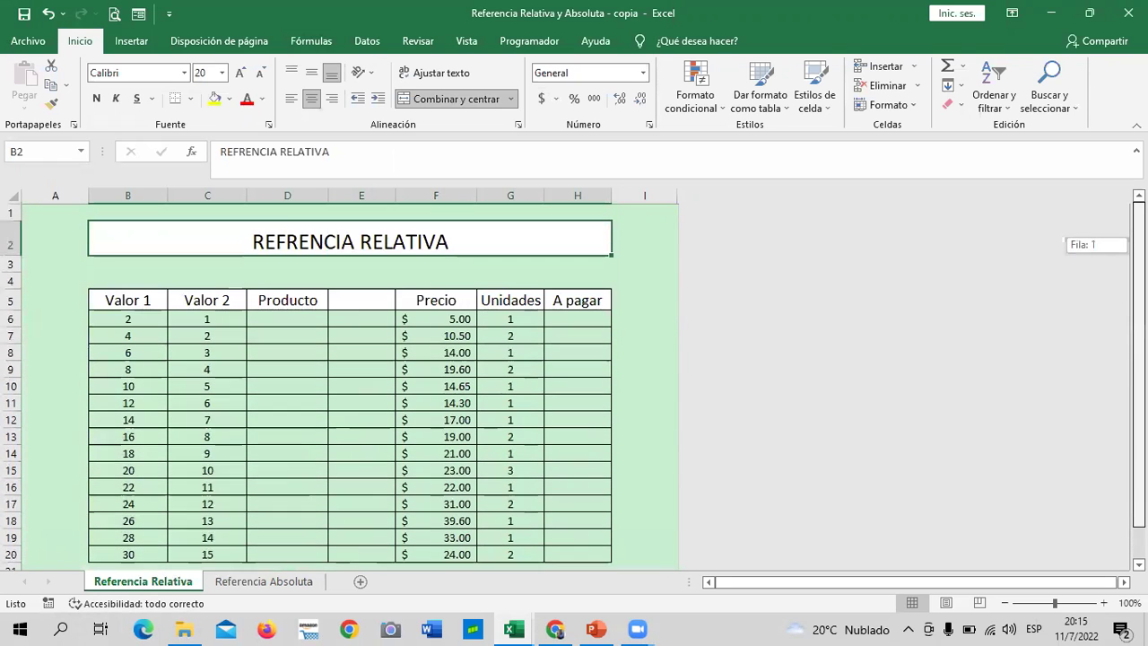
pyautogui.click(568, 319)
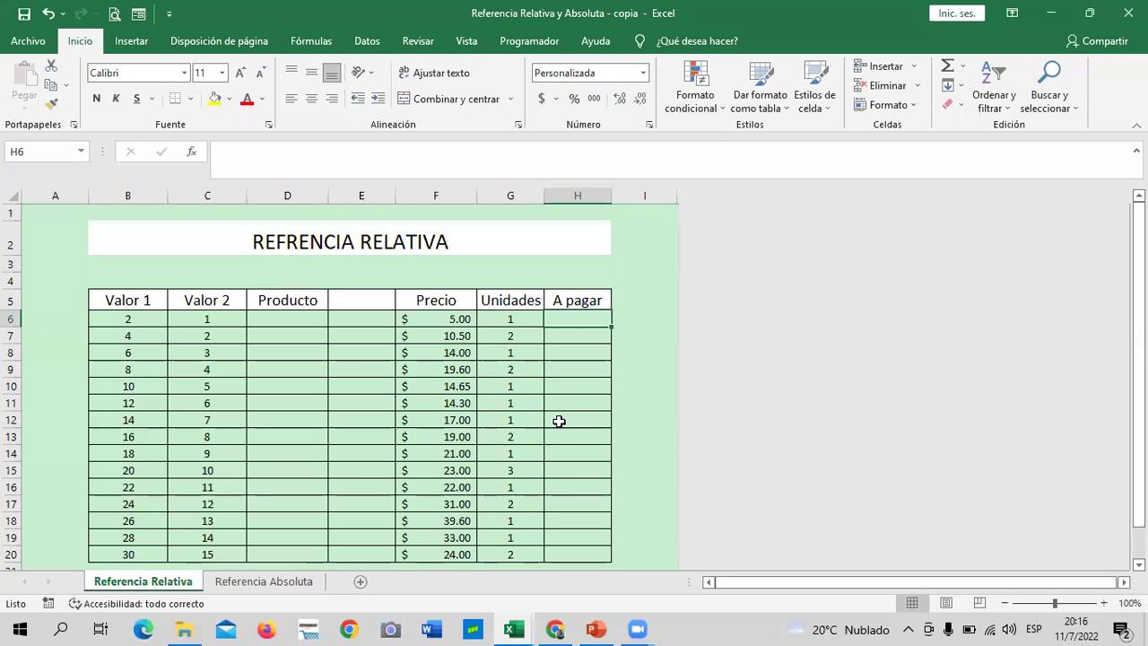
pyautogui.doubleClick(303, 242)
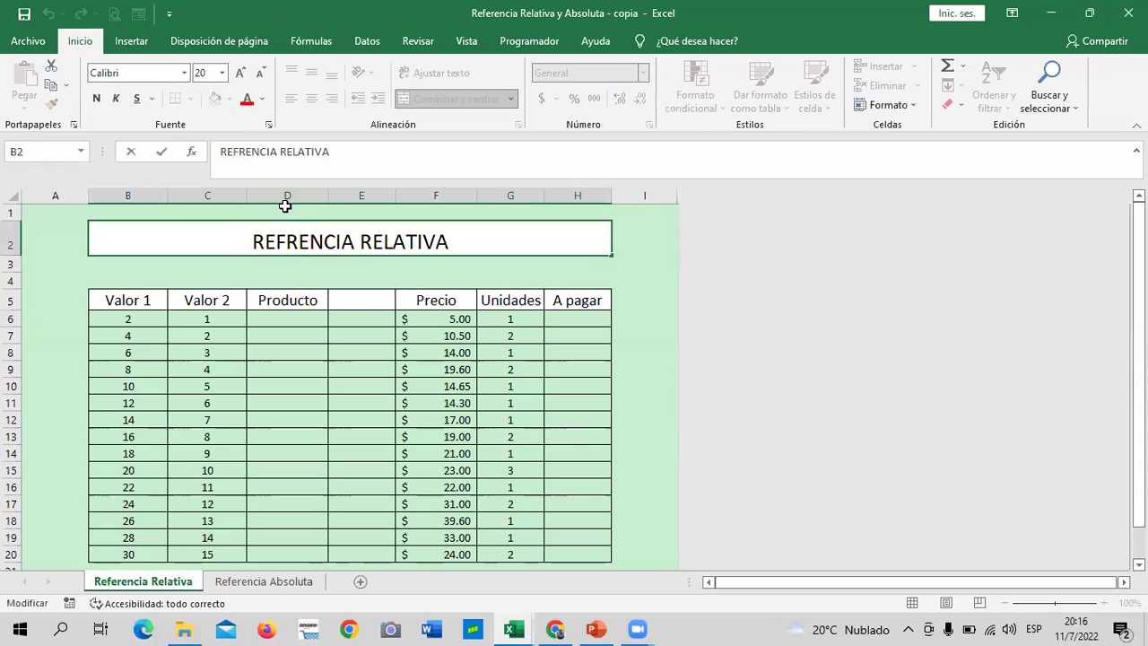
pyautogui.press('BackSpace')
pyautogui.write('er')
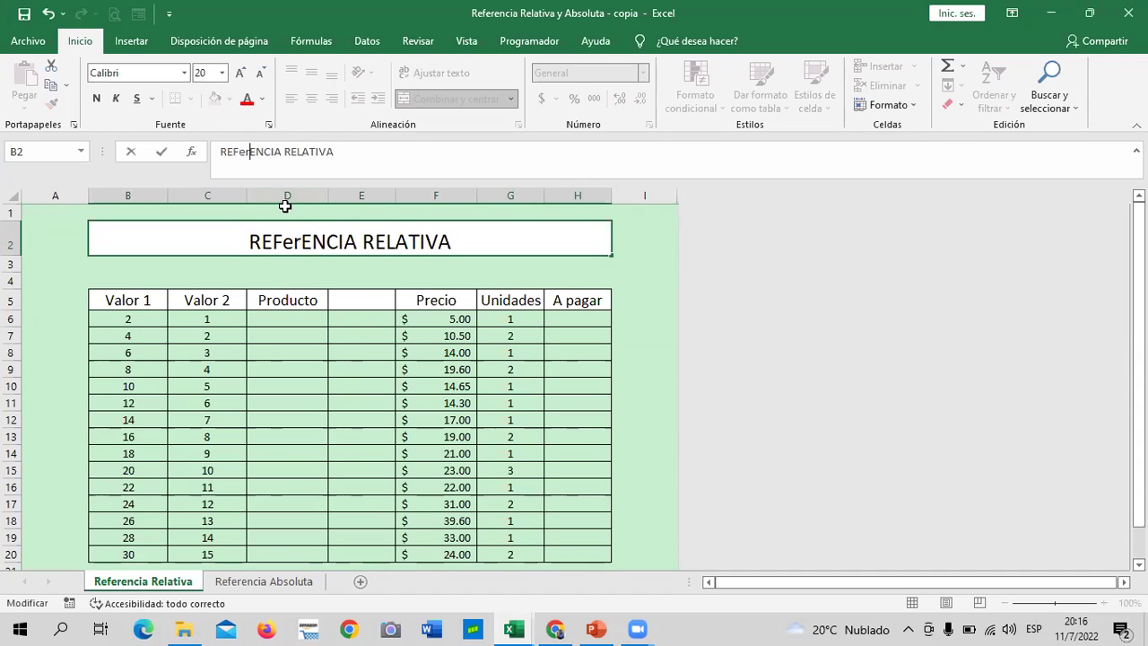
pyautogui.press('capslock')
pyautogui.press('BackSpace')
pyautogui.press('BackSpace')
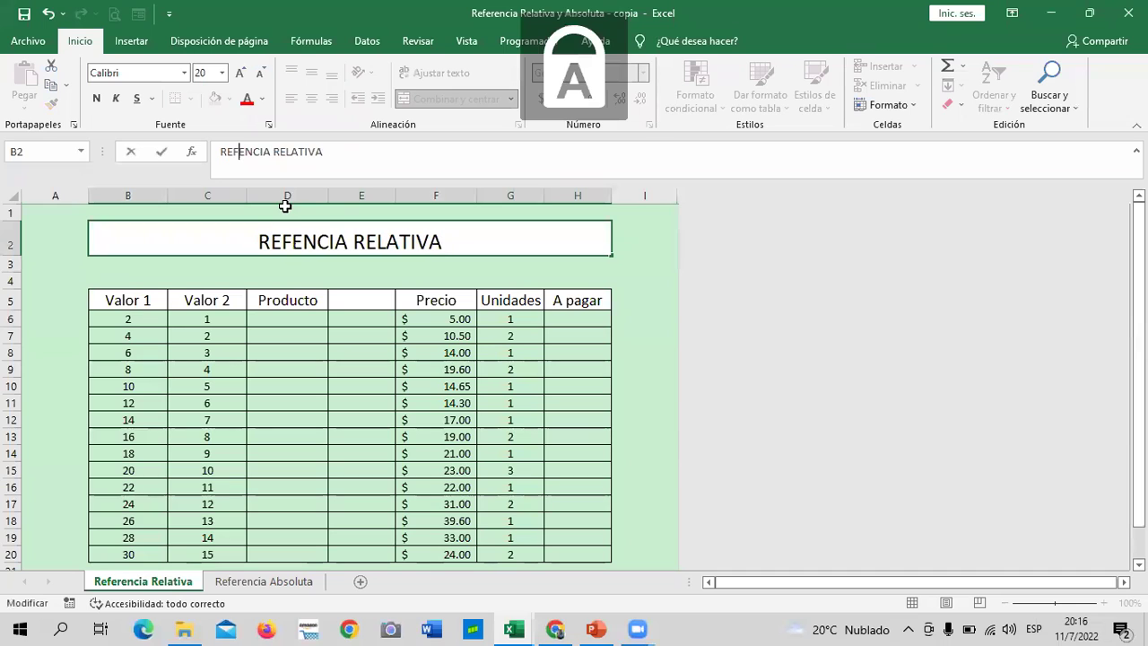
pyautogui.write('ER')
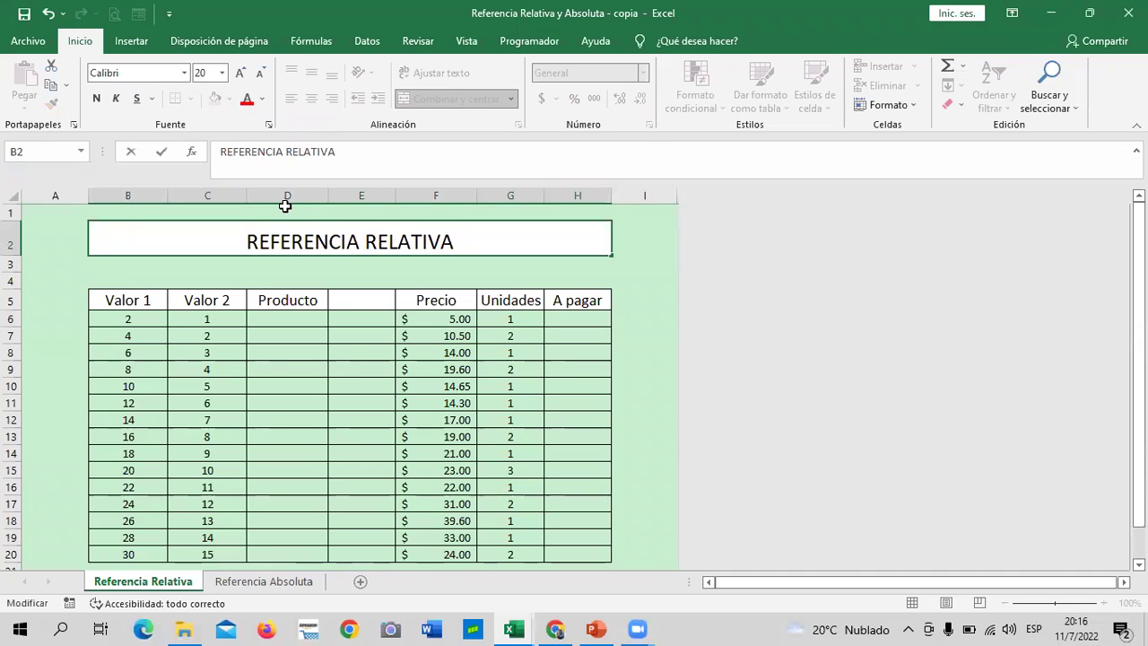
pyautogui.press('Return')
pyautogui.click(568, 431)
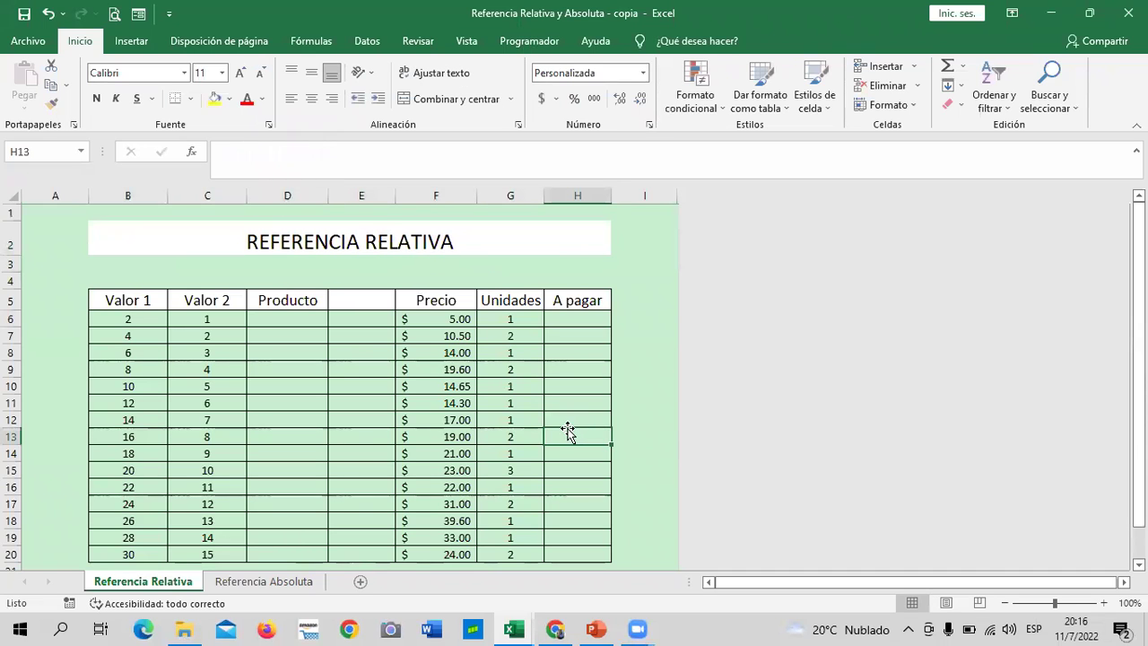
pyautogui.click(572, 315)
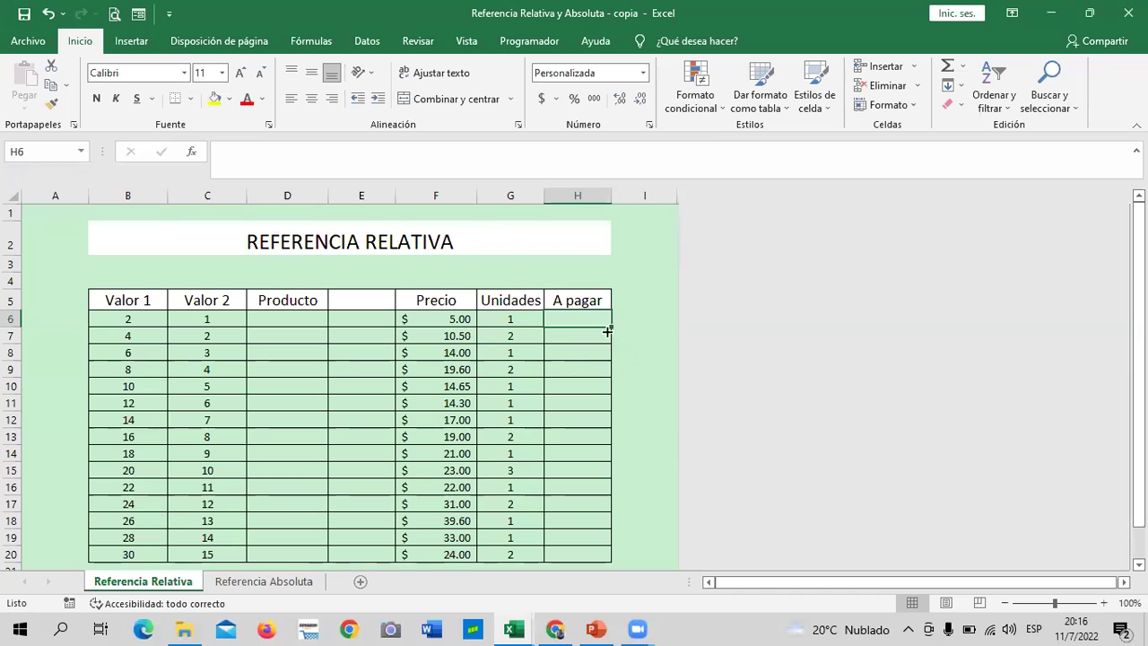
pyautogui.click(658, 393)
pyautogui.click(584, 316)
pyautogui.moveTo(612, 328); pyautogui.dragTo(610, 561)
pyautogui.click(648, 499)
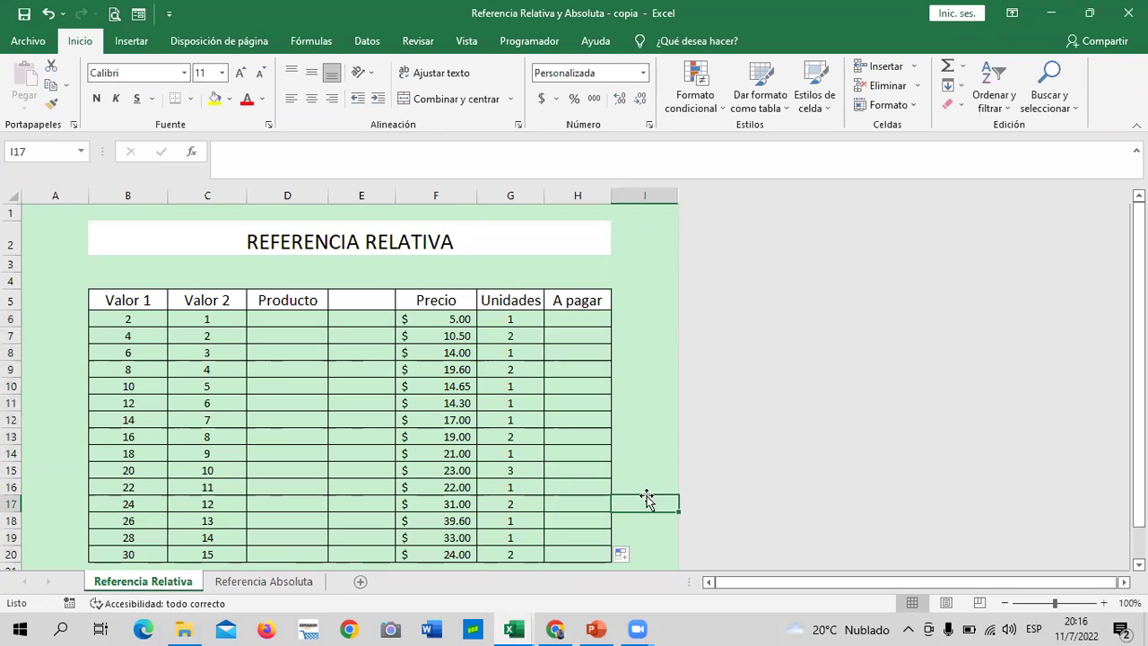
pyautogui.click(653, 322)
pyautogui.click(592, 321)
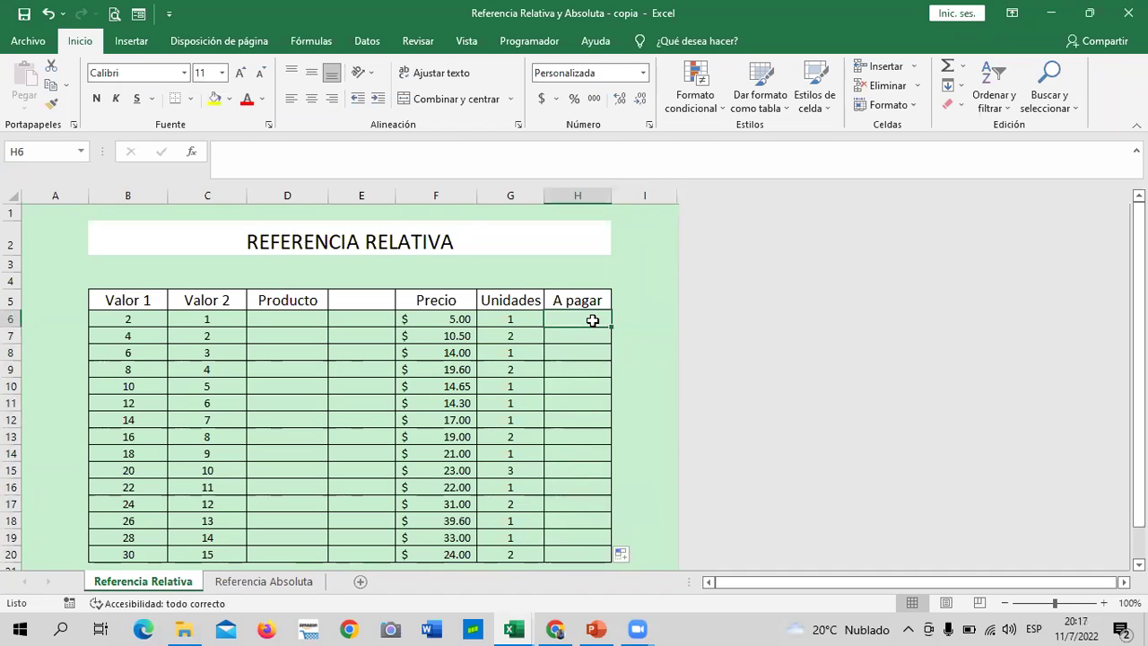
pyautogui.click(658, 367)
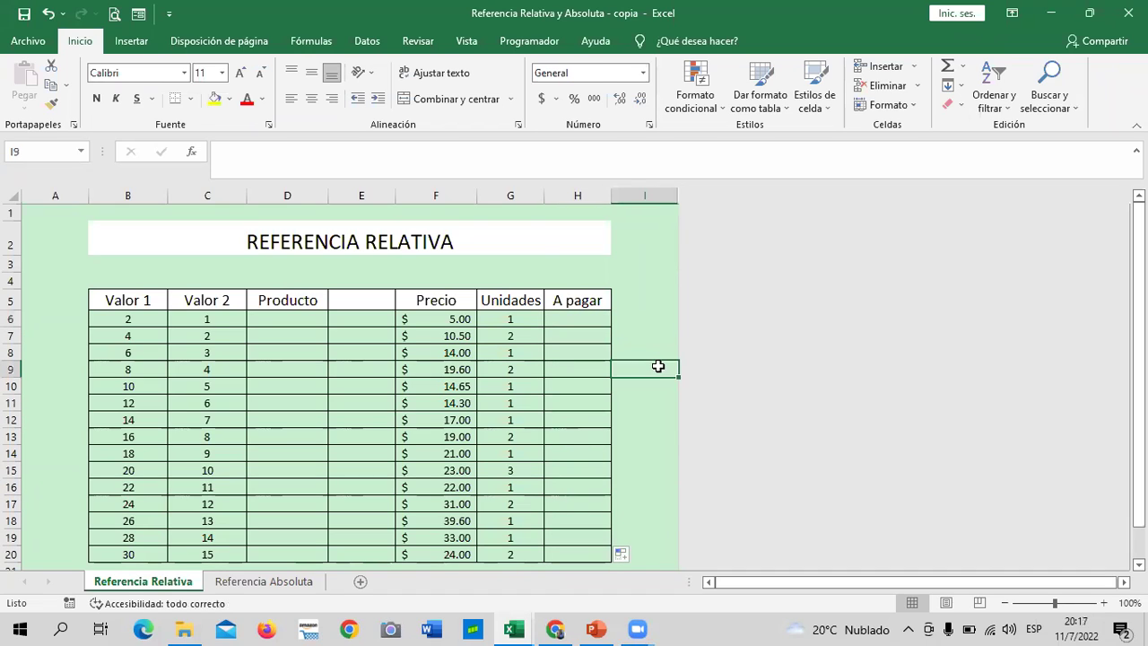
pyautogui.click(441, 319)
pyautogui.click(589, 320)
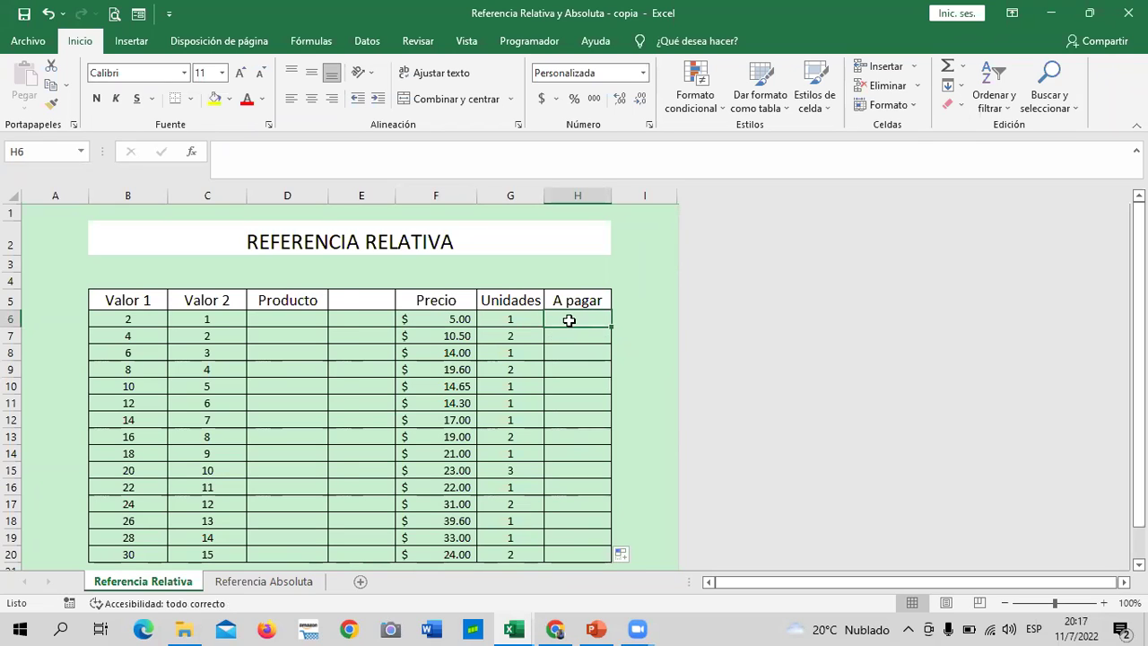
# Enter =F6*G6 in H6 so the first A pagar amount shows $ 5.00.
pyautogui.write('=')
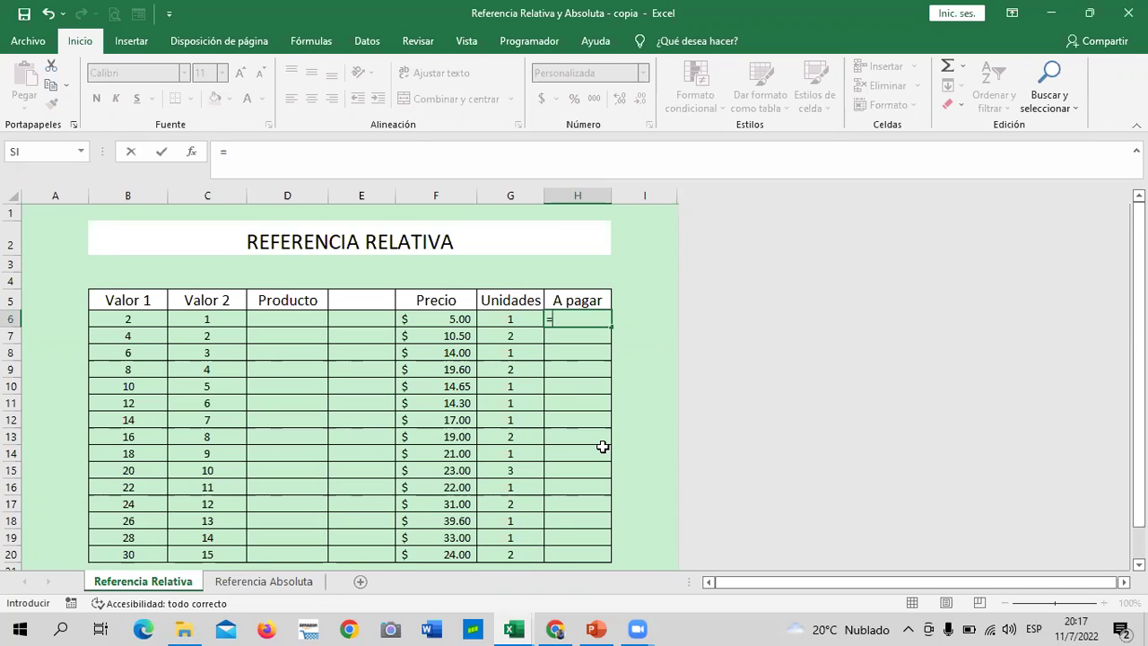
pyautogui.click(428, 319)
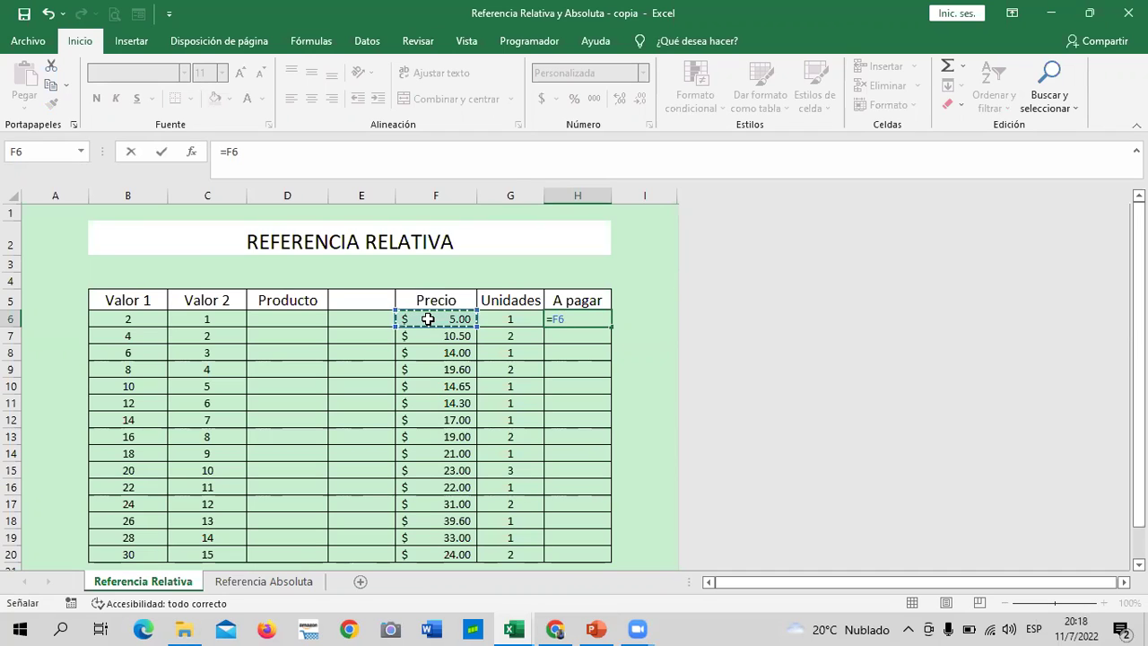
pyautogui.write('*')
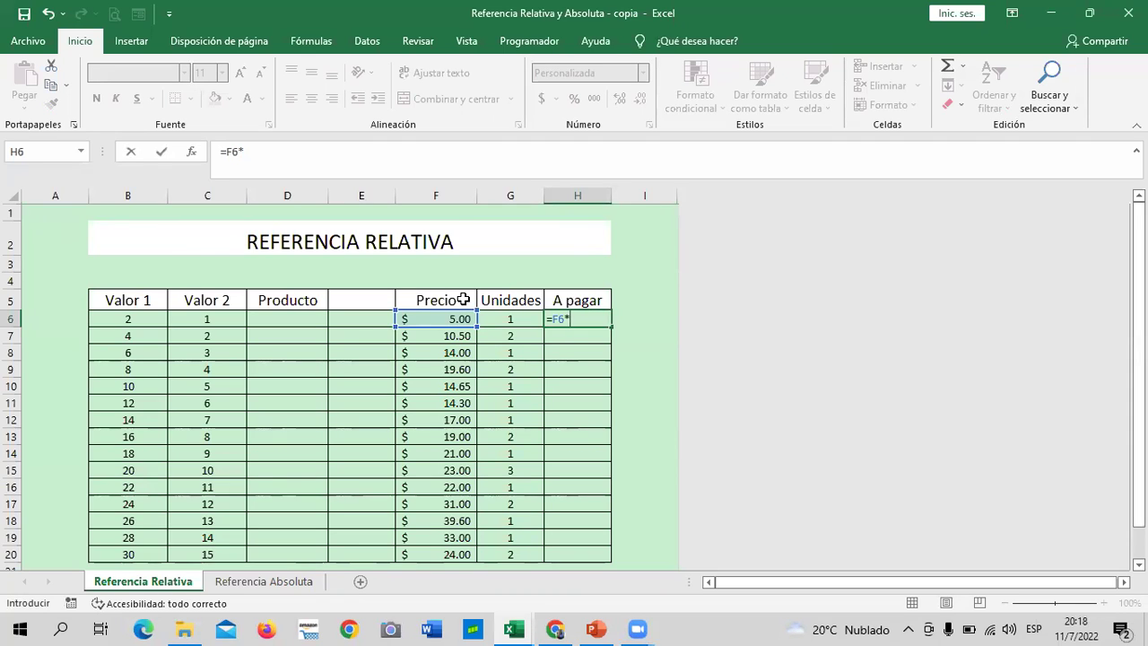
pyautogui.click(502, 319)
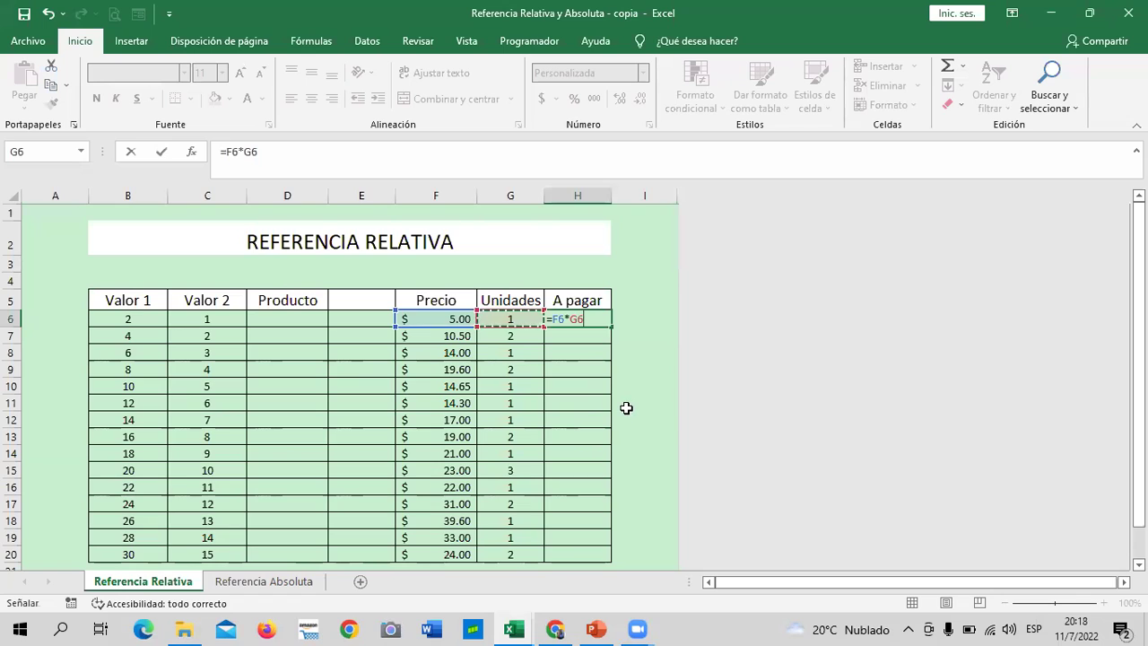
pyautogui.press('Return')
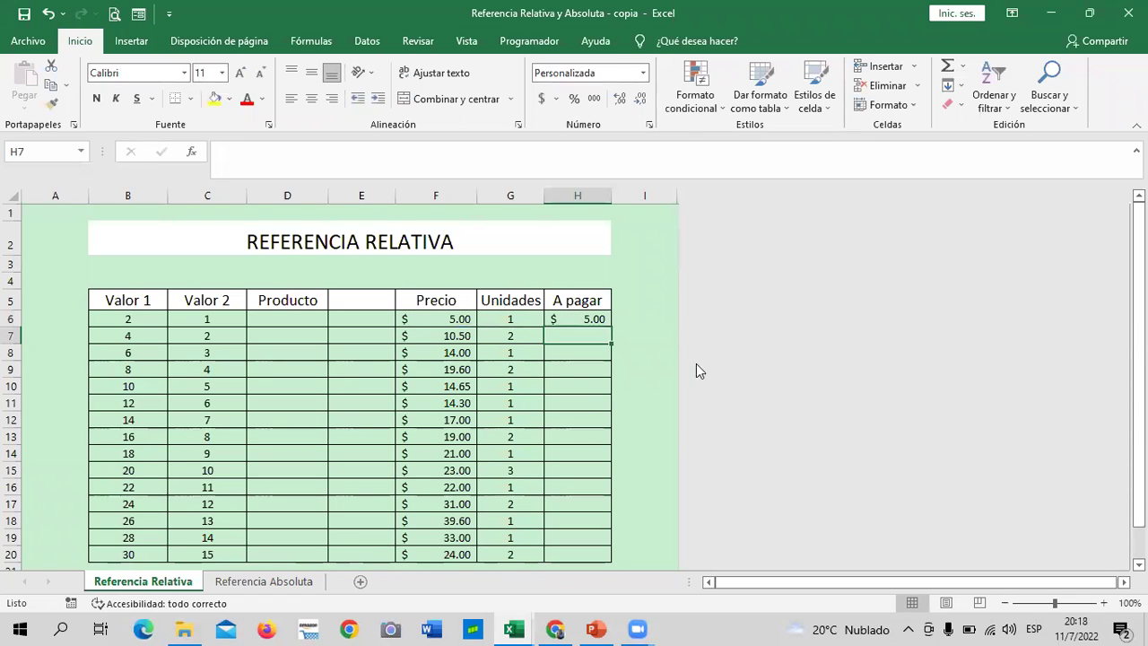
# Compare the G6 Unidades value with H6's =F6*G6 formula, then select G6 to clear it.
pyautogui.click(508, 321)
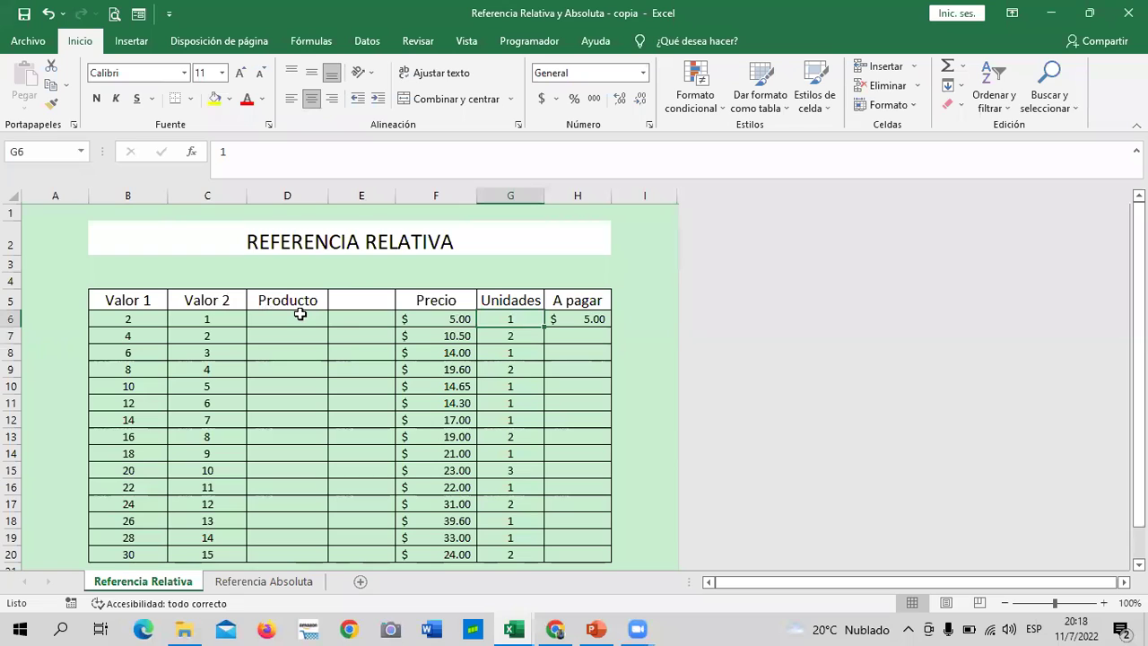
pyautogui.click(568, 420)
pyautogui.click(509, 320)
pyautogui.click(565, 317)
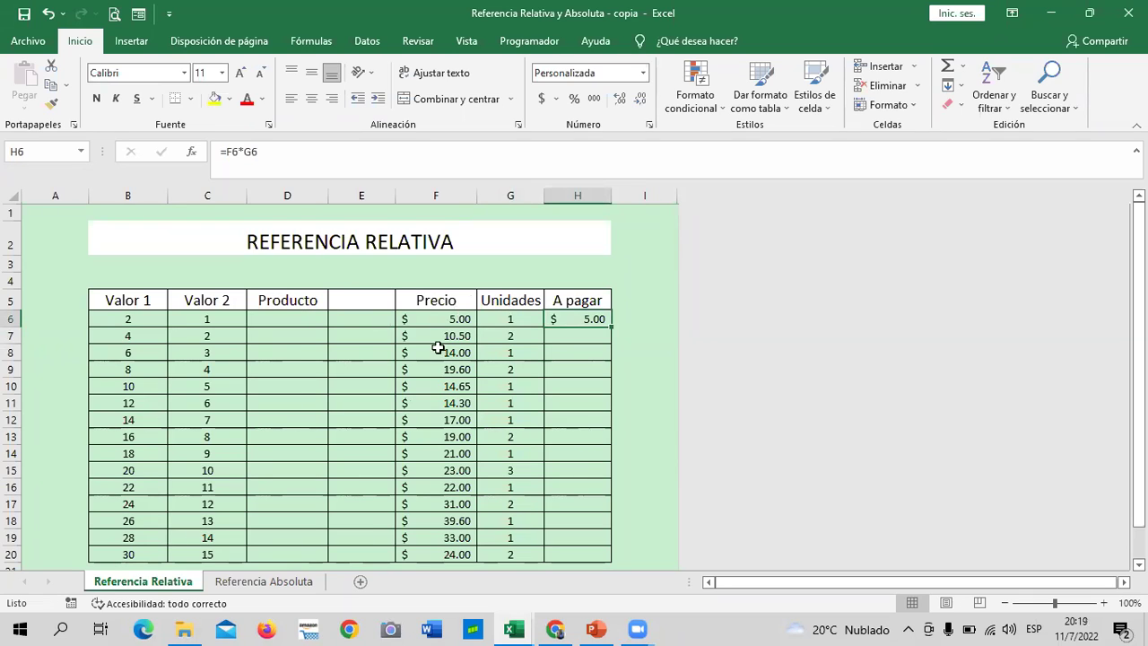
pyautogui.click(627, 387)
pyautogui.click(557, 319)
pyautogui.click(508, 321)
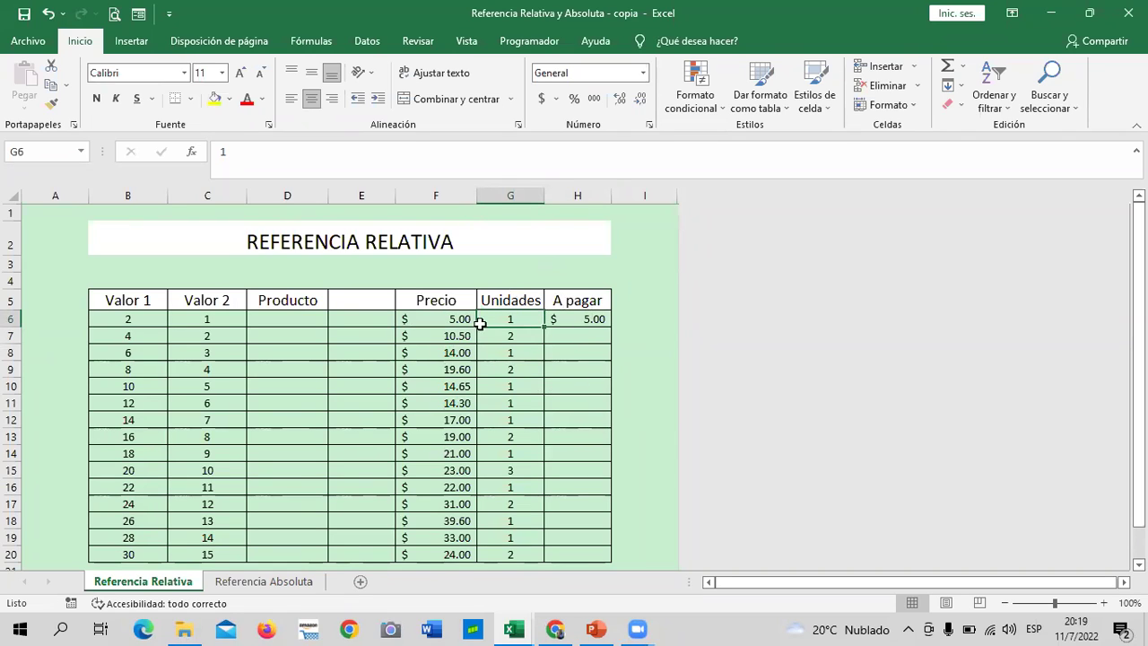
pyautogui.click(569, 317)
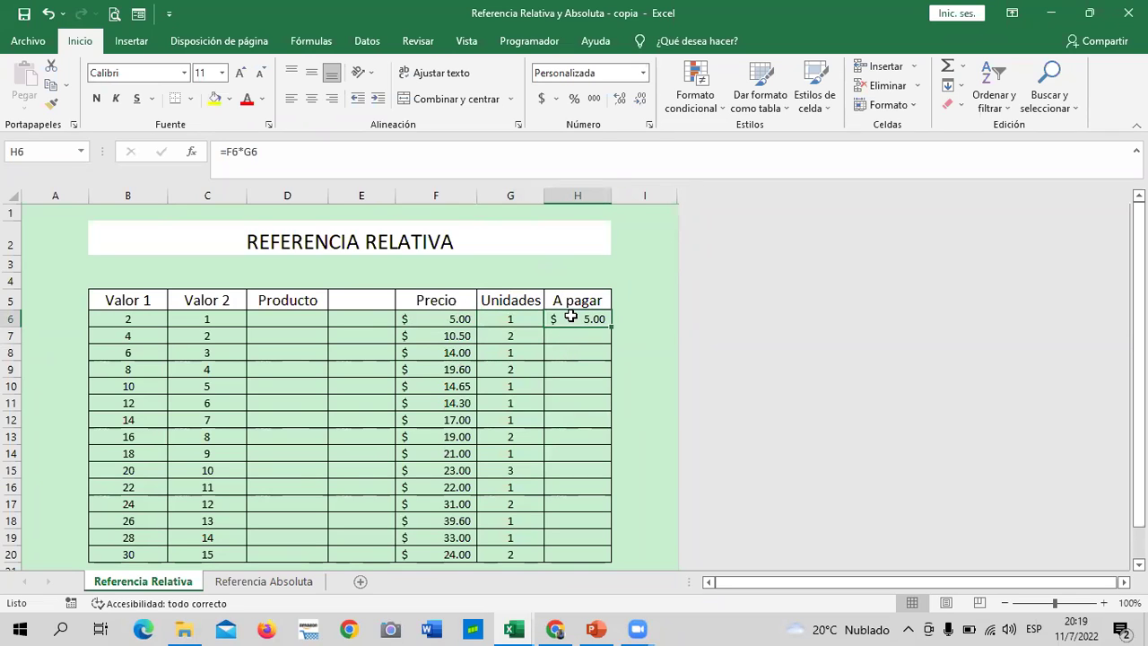
pyautogui.click(495, 318)
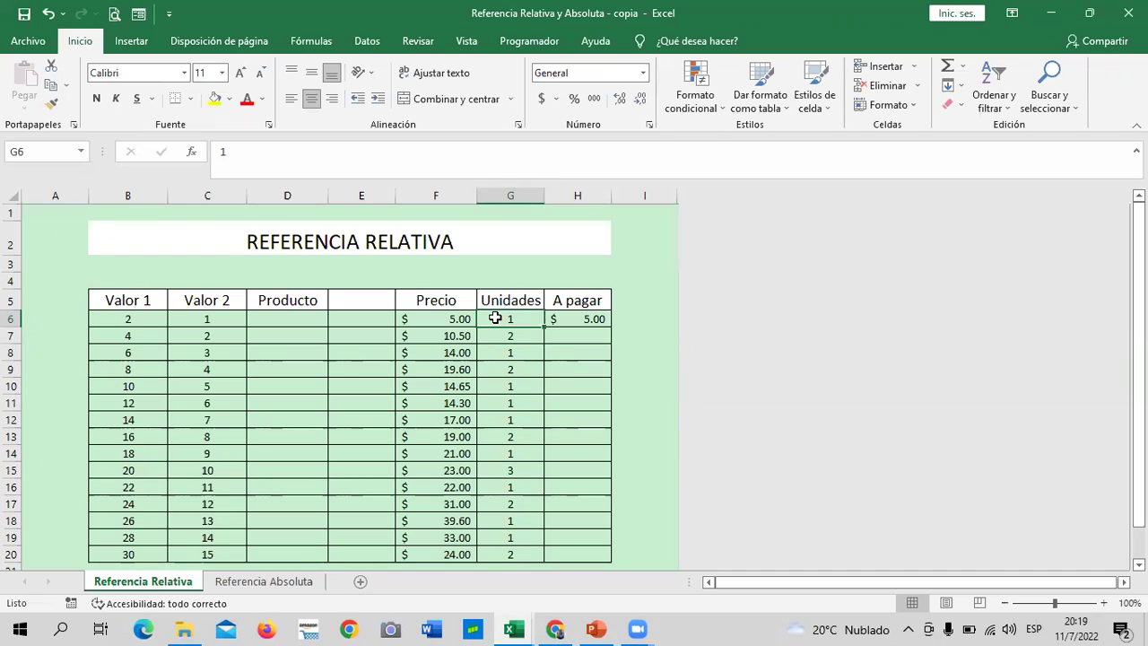
# Clear the Unidades value in G6 and the Precio value in F6.
pyautogui.press('Delete')
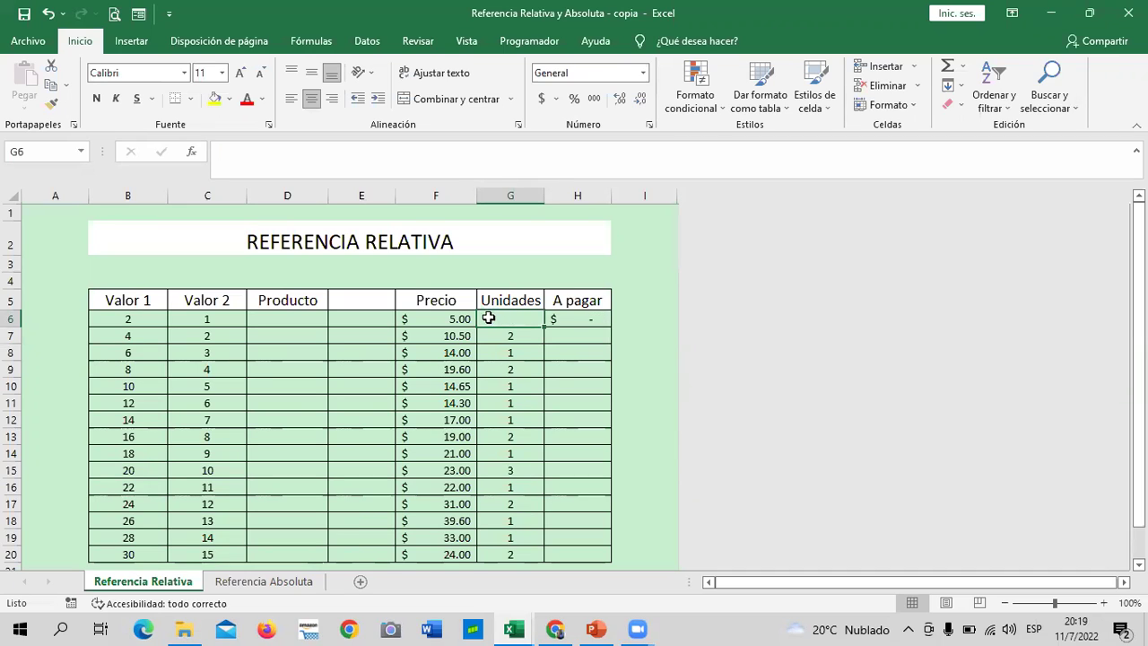
pyautogui.click(442, 317)
pyautogui.press('Delete')
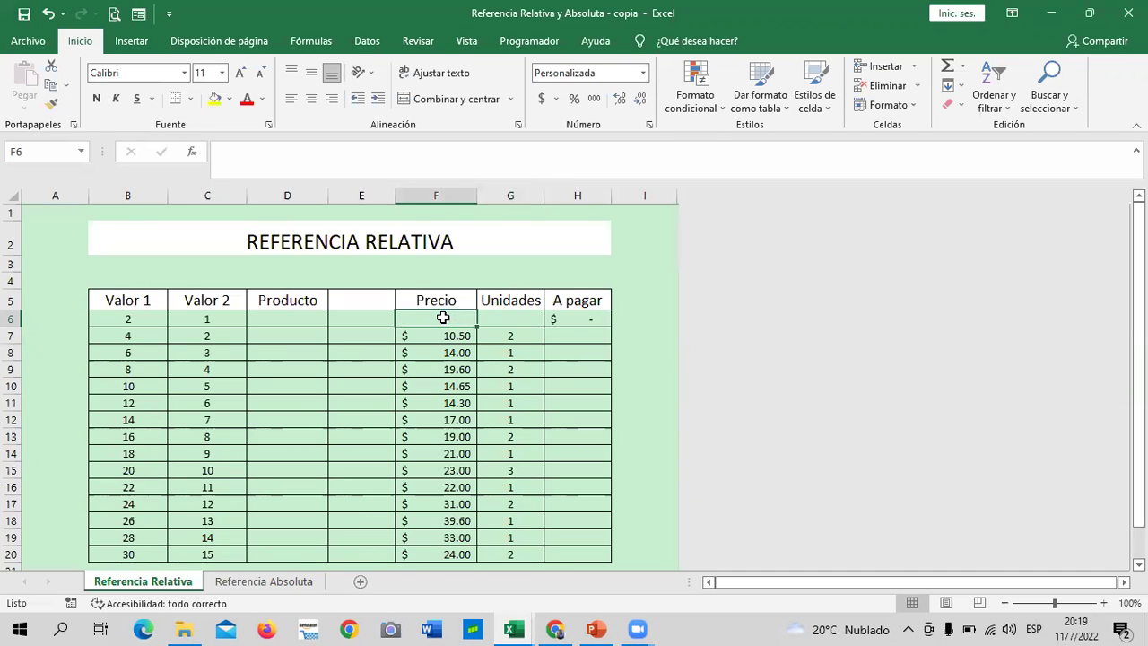
# Check that H6's =F6*G6 formula now shows $ - with F6 and G6 empty.
pyautogui.click(570, 397)
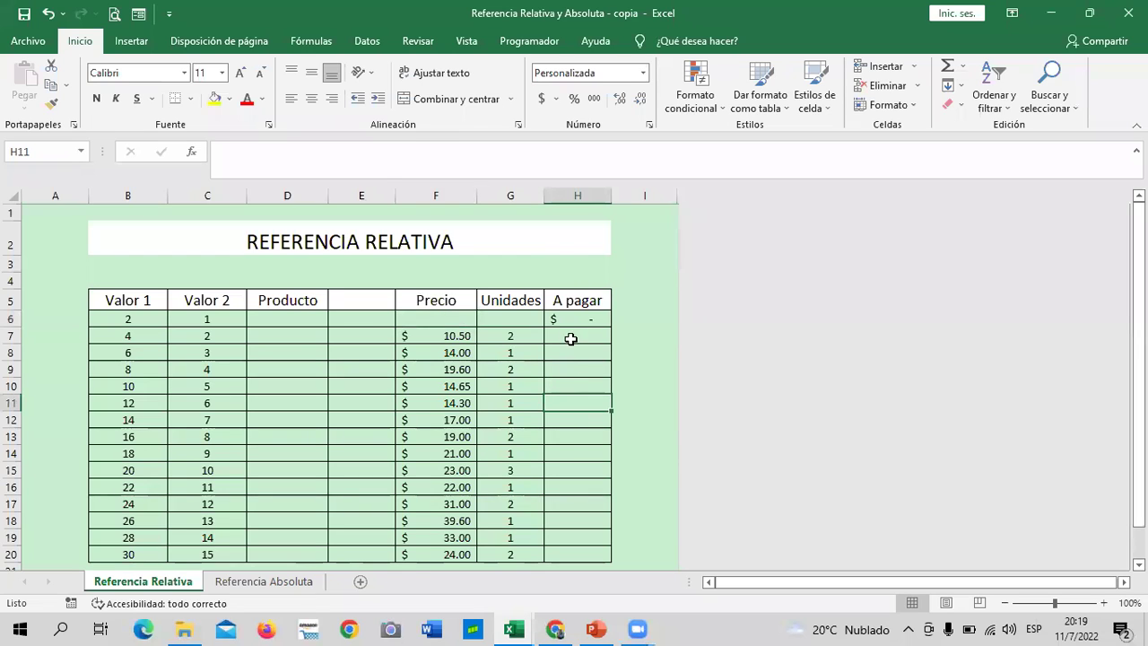
pyautogui.click(572, 317)
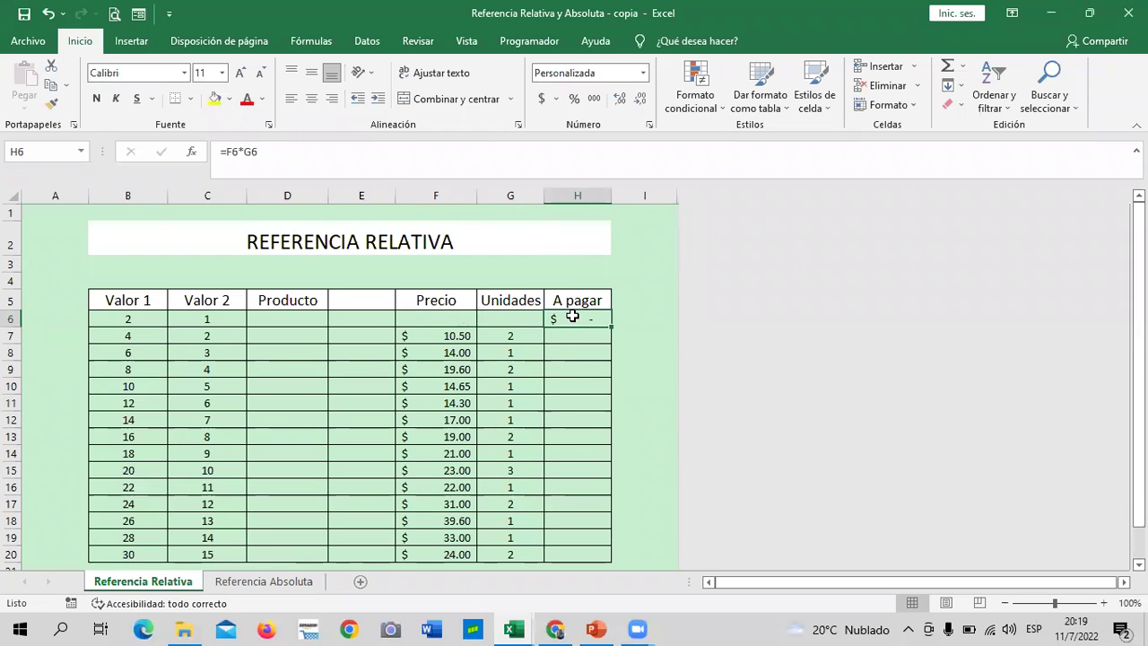
pyautogui.click(436, 314)
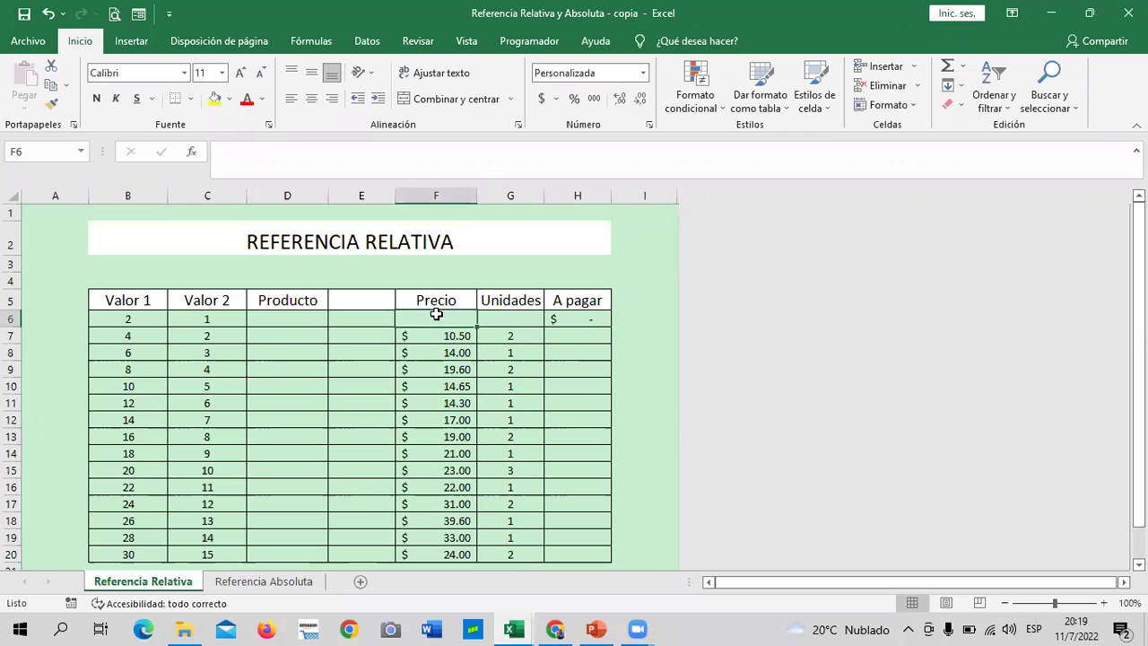
pyautogui.click(516, 317)
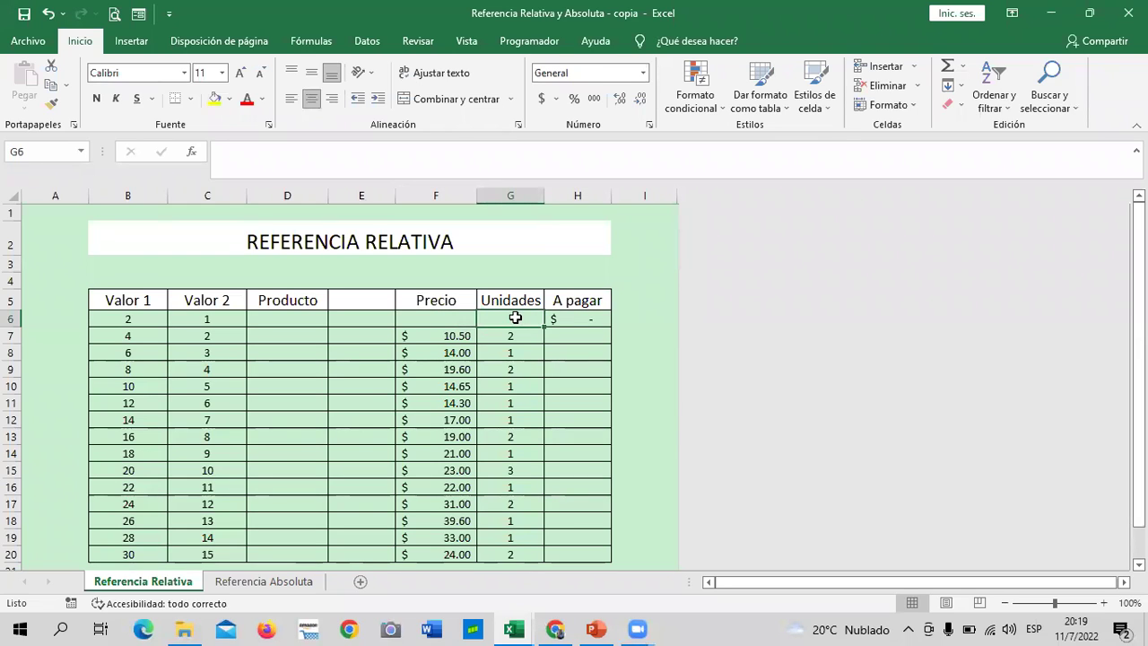
pyautogui.click(577, 412)
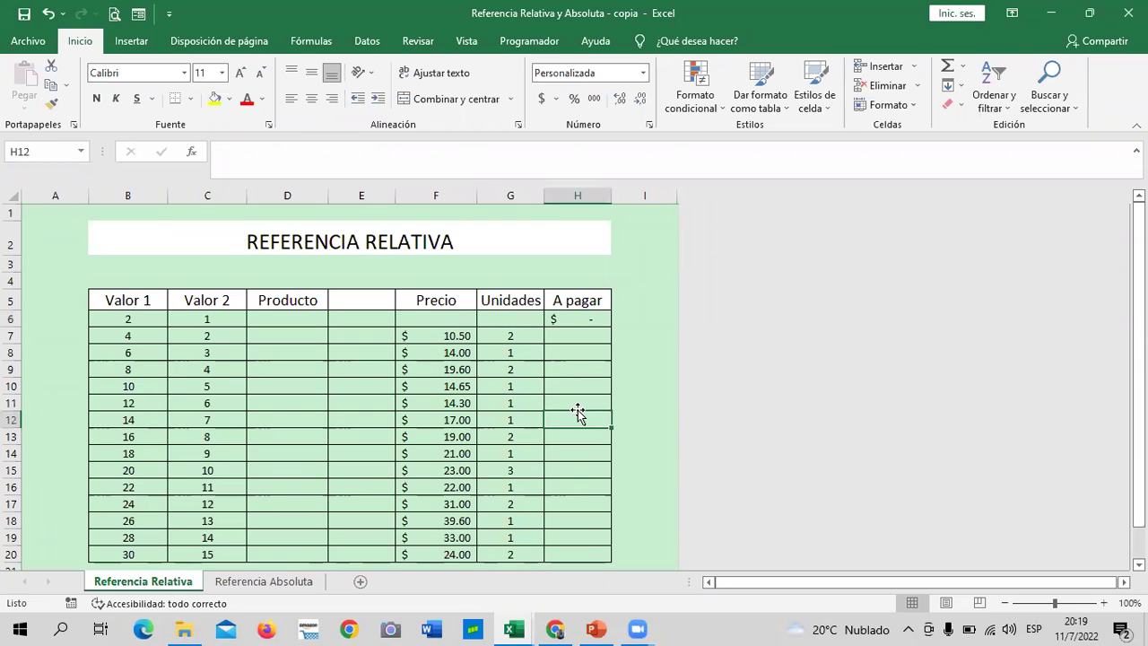
pyautogui.click(568, 314)
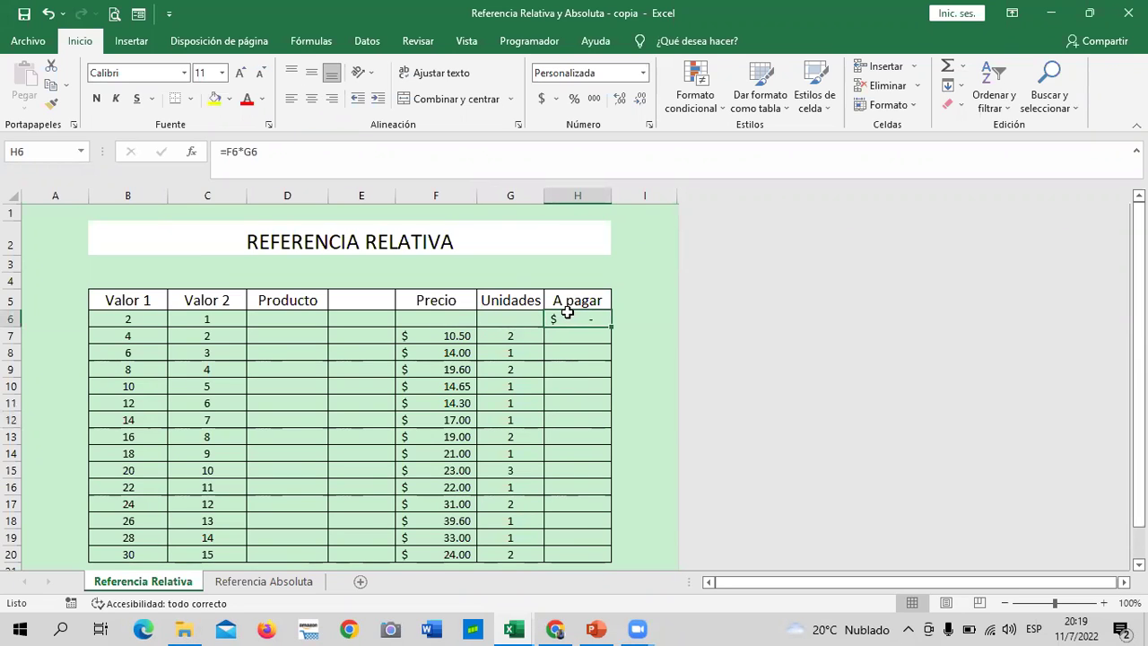
pyautogui.click(584, 396)
pyautogui.click(567, 319)
pyautogui.click(502, 316)
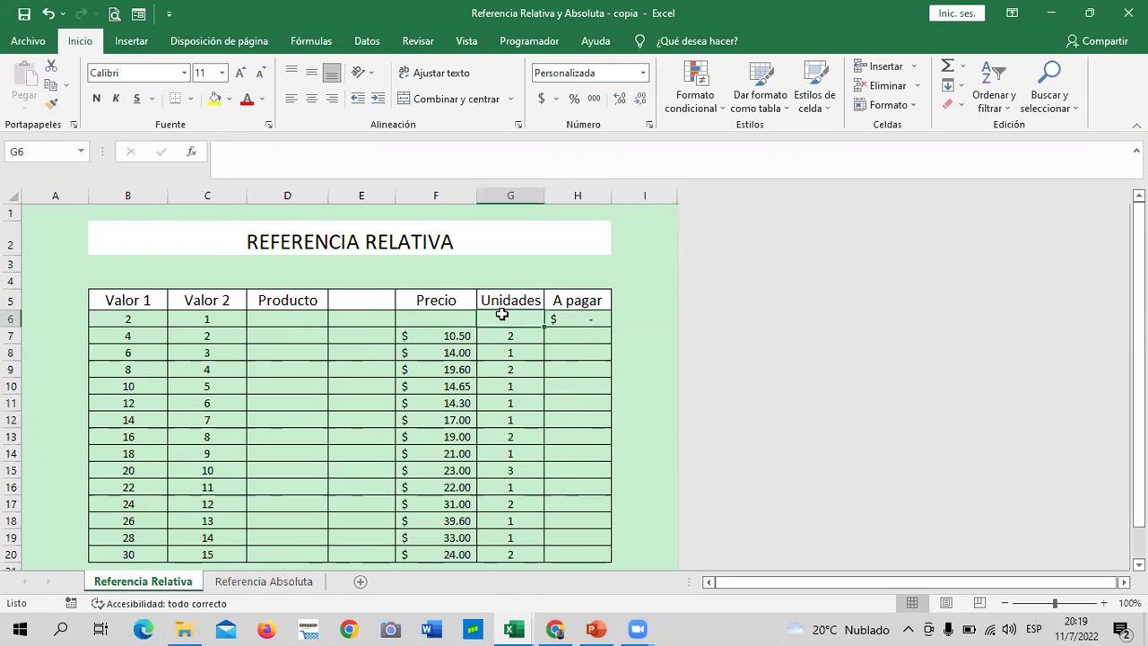
pyautogui.click(579, 366)
pyautogui.click(444, 318)
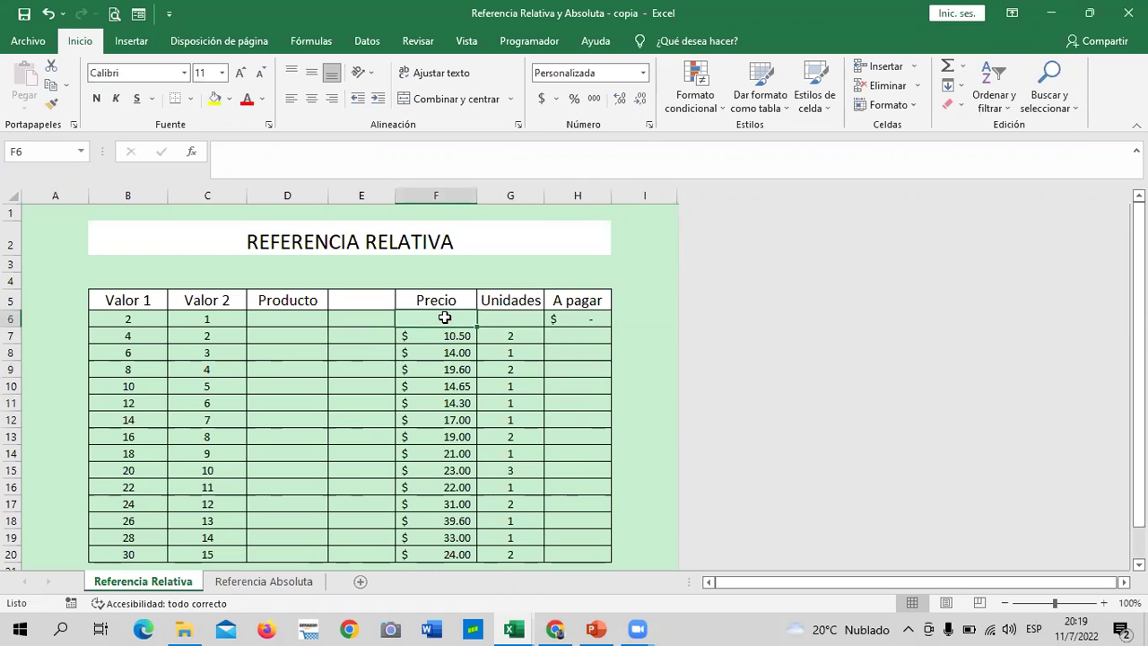
# Enter a price of 15 in F6 and 5 units in G6.
pyautogui.write('15')
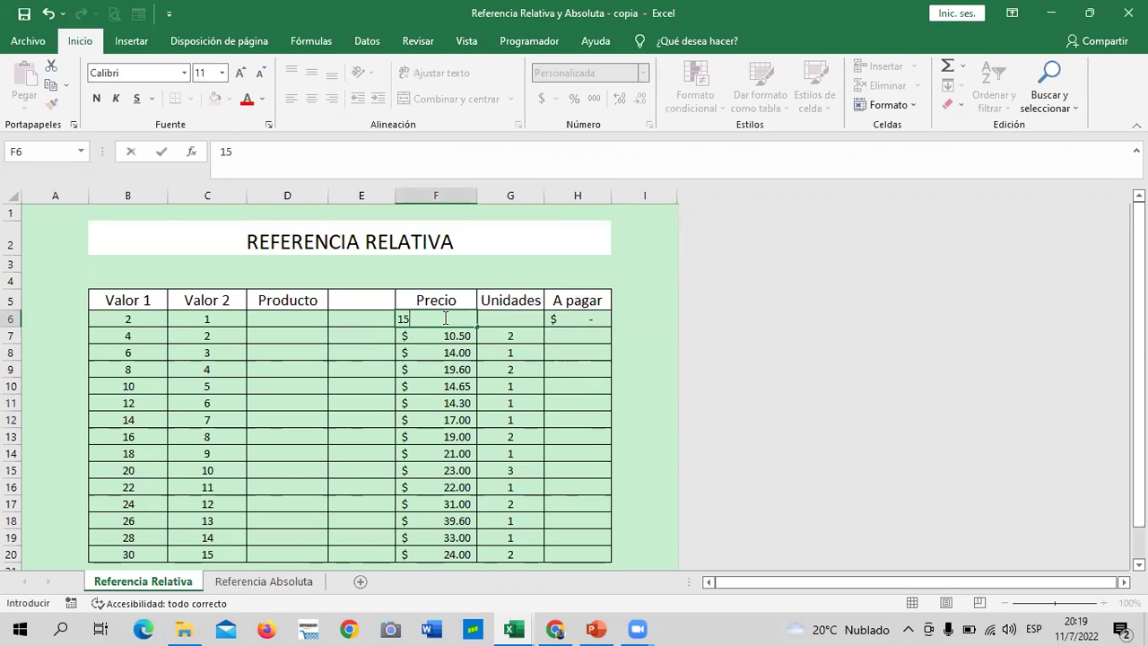
pyautogui.press('Return')
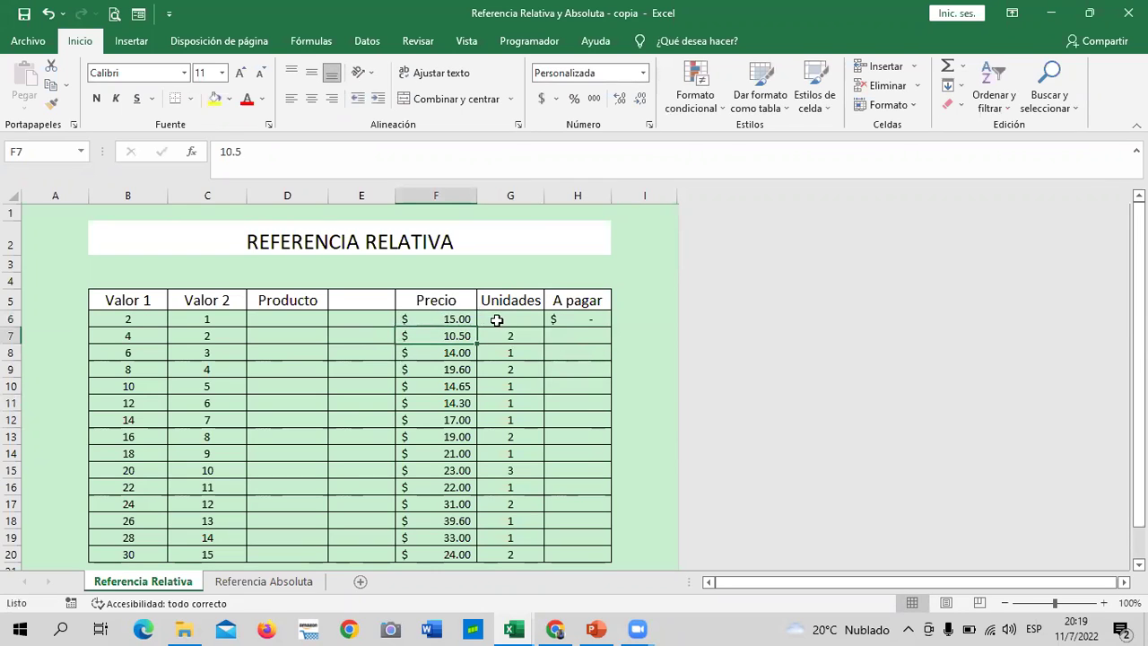
pyautogui.click(512, 320)
pyautogui.write('5')
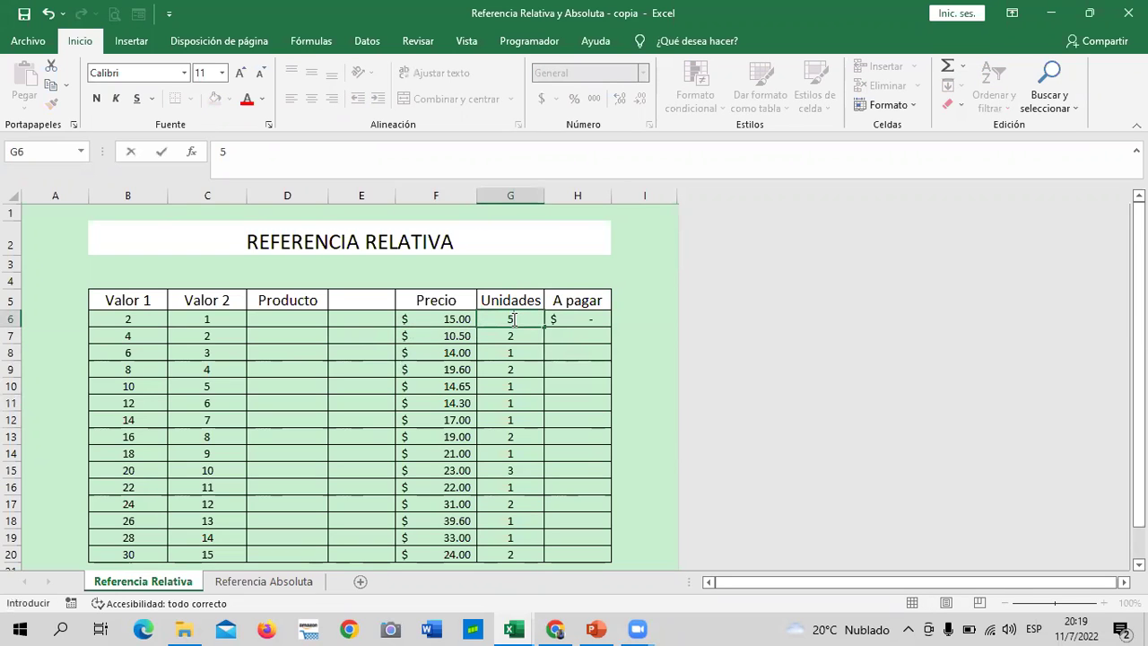
pyautogui.press('Return')
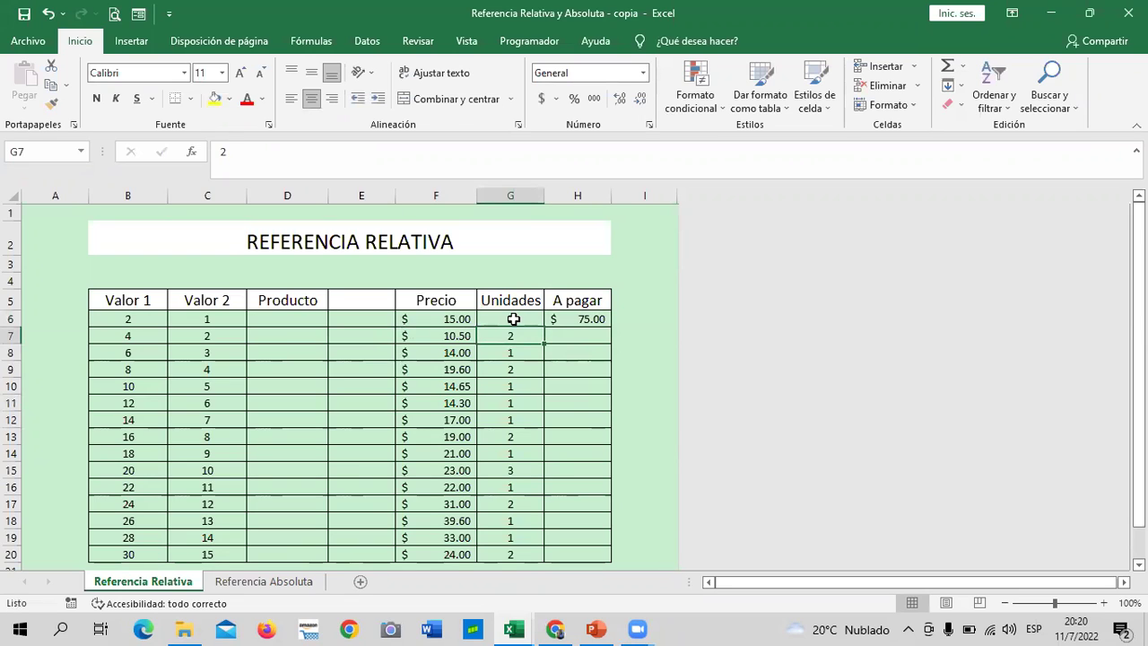
# Verify F6, G6 and H6's =F6*G6 result of $ 75.00, ending on H7.
pyautogui.click(576, 469)
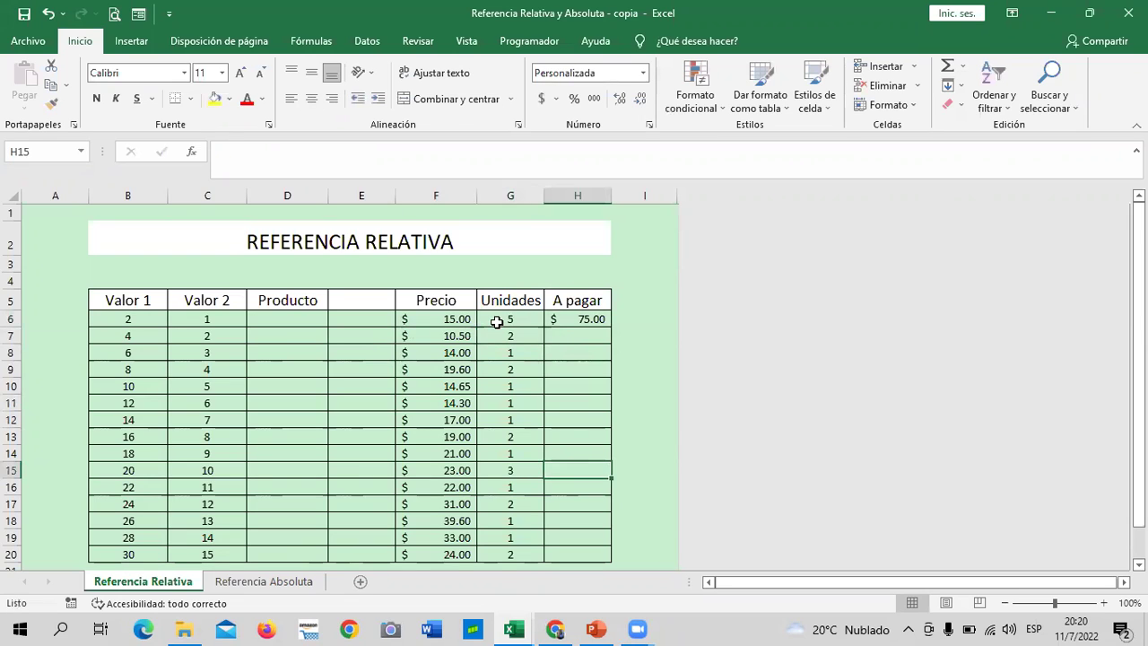
pyautogui.click(498, 321)
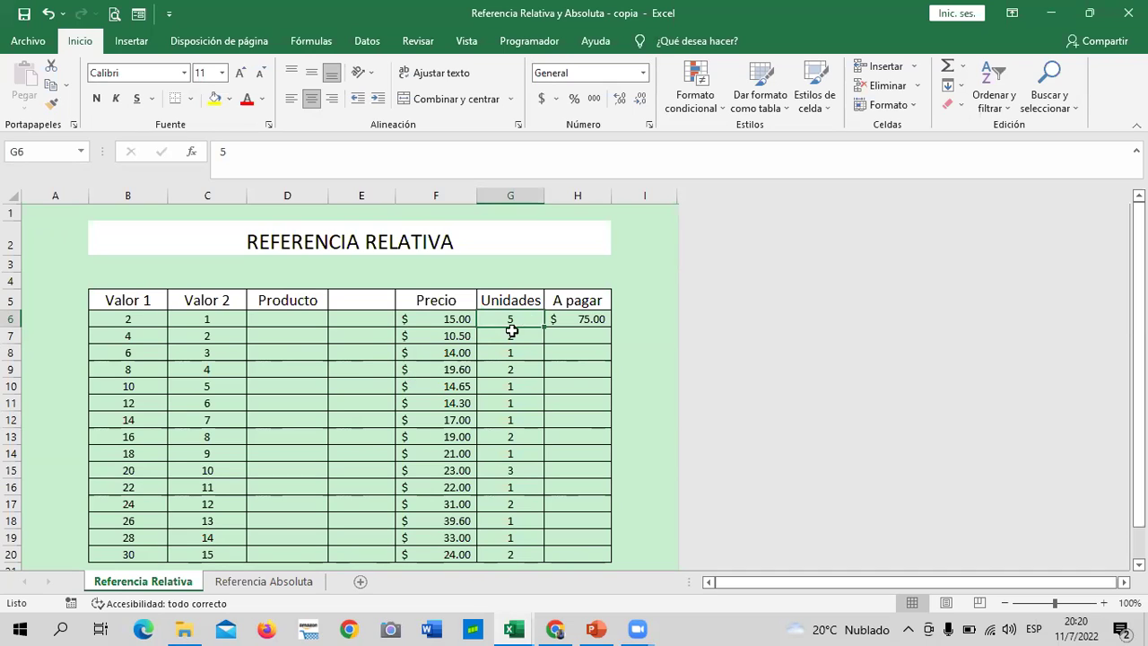
pyautogui.click(456, 318)
pyautogui.click(518, 319)
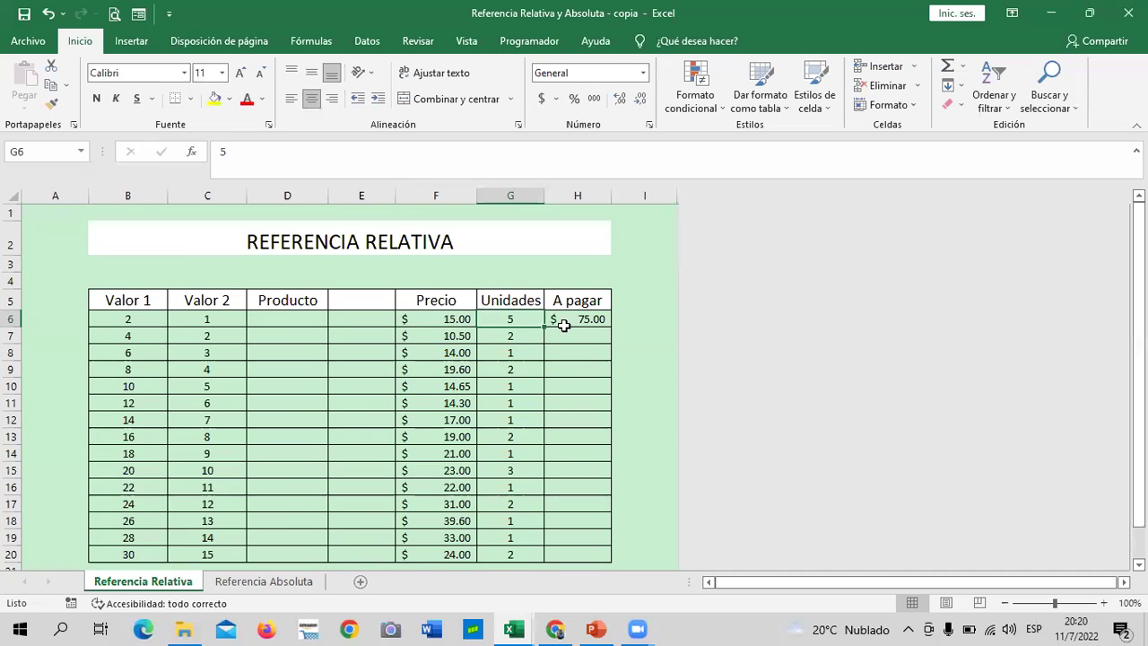
pyautogui.click(560, 319)
pyautogui.click(569, 335)
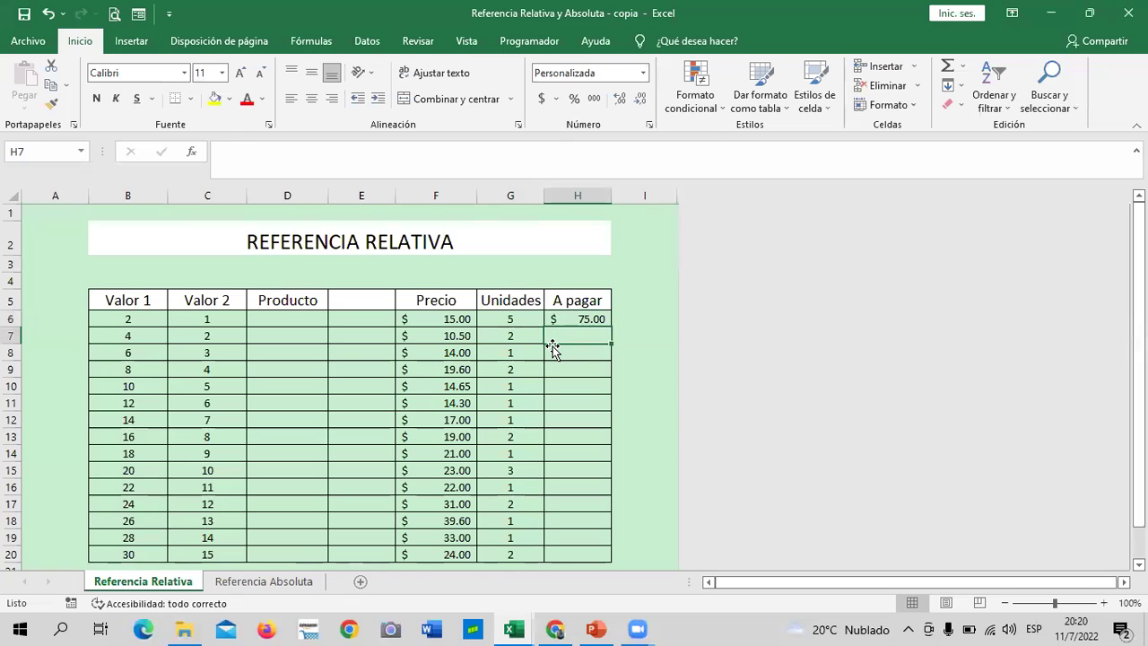
# Enter =F7*G7 in H7, giving $ 21.00.
pyautogui.click(569, 453)
pyautogui.click(578, 335)
pyautogui.write('=')
pyautogui.click(434, 333)
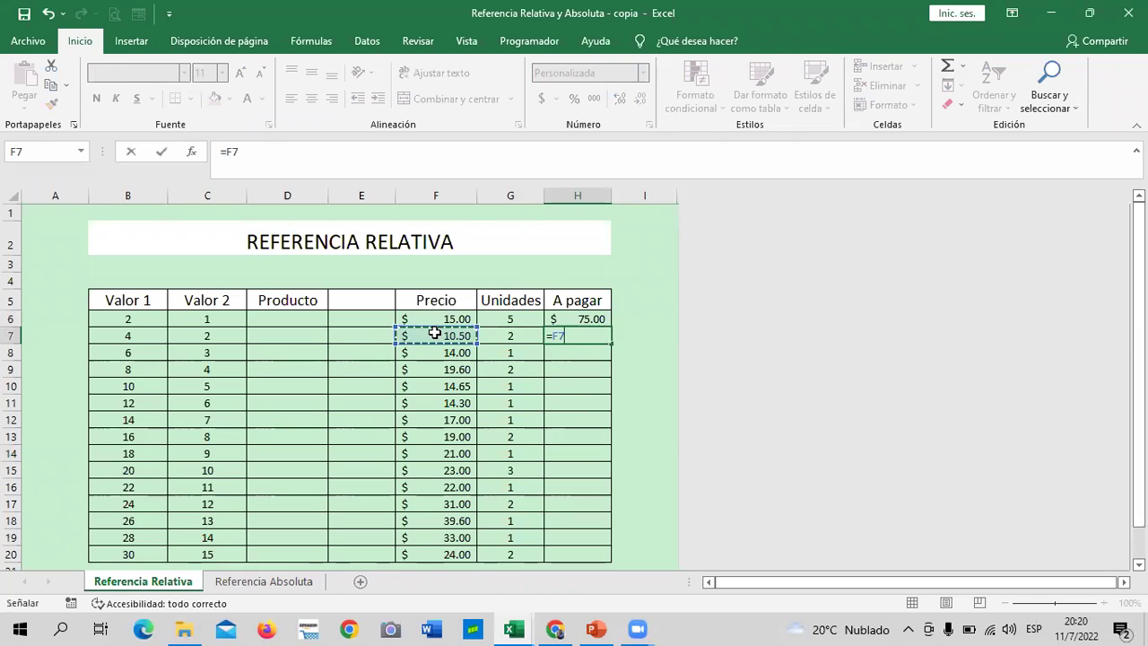
pyautogui.write('*')
pyautogui.click(507, 336)
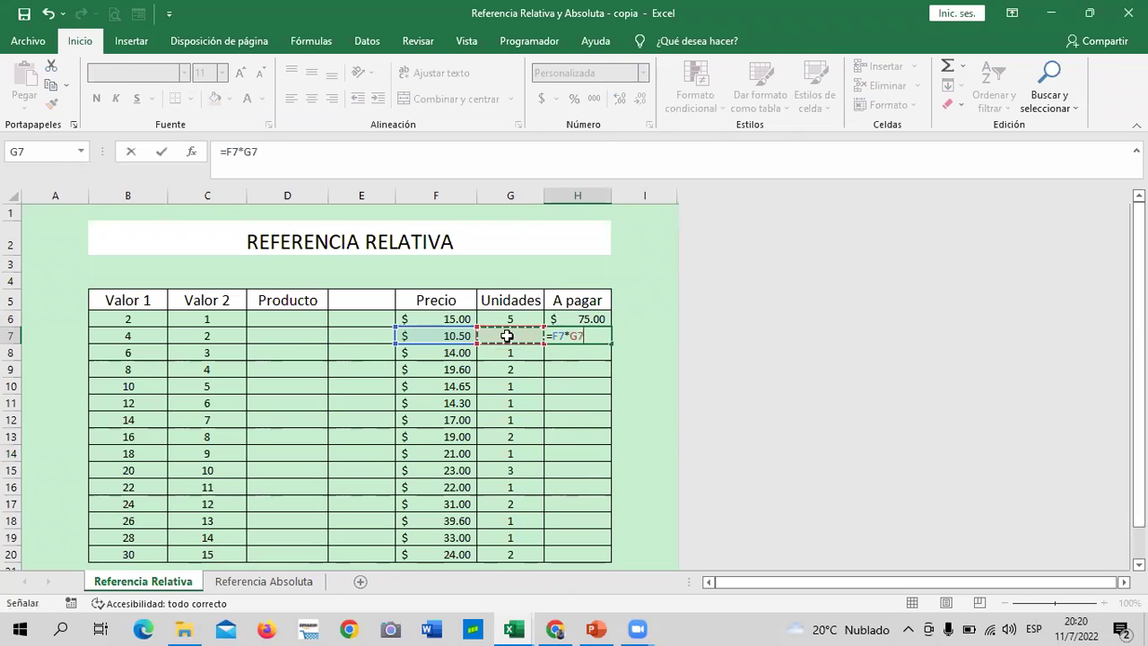
pyautogui.press('Return')
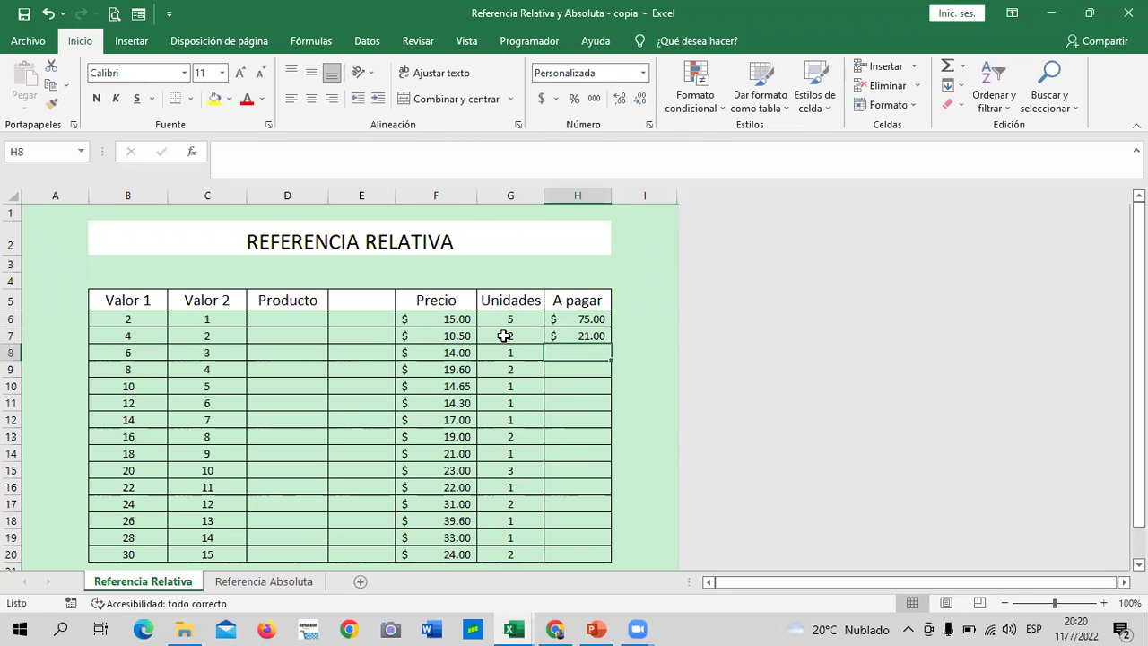
# Enter =F8*G8 in H8, giving $ 14.00.
pyautogui.write('=')
pyautogui.click(450, 352)
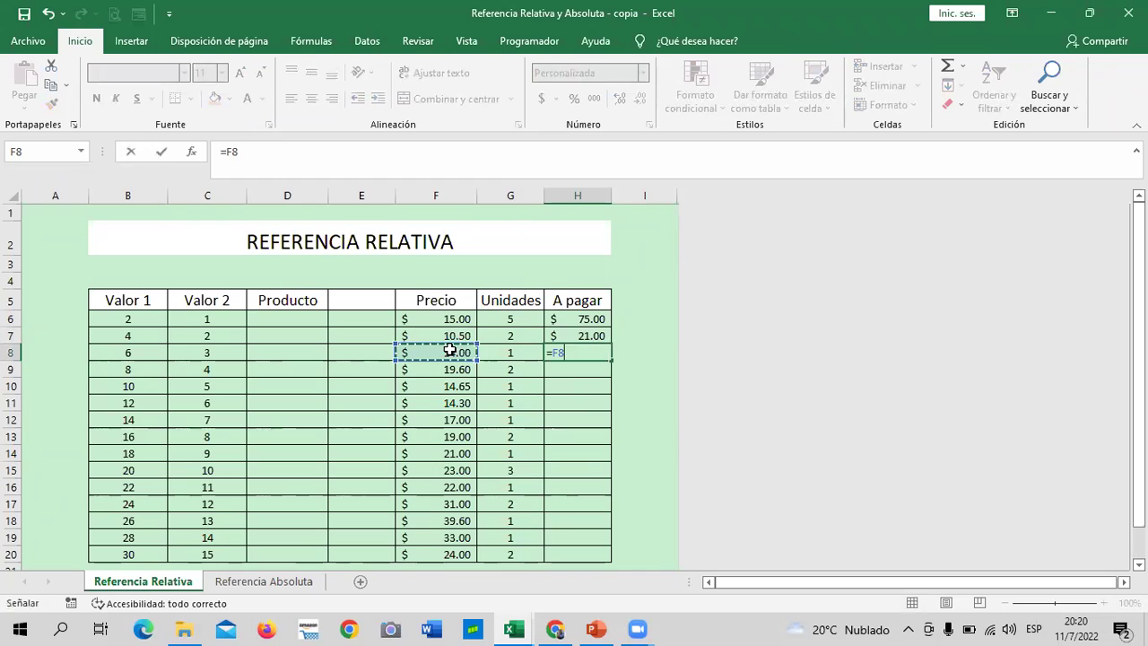
pyautogui.write('*')
pyautogui.click(491, 350)
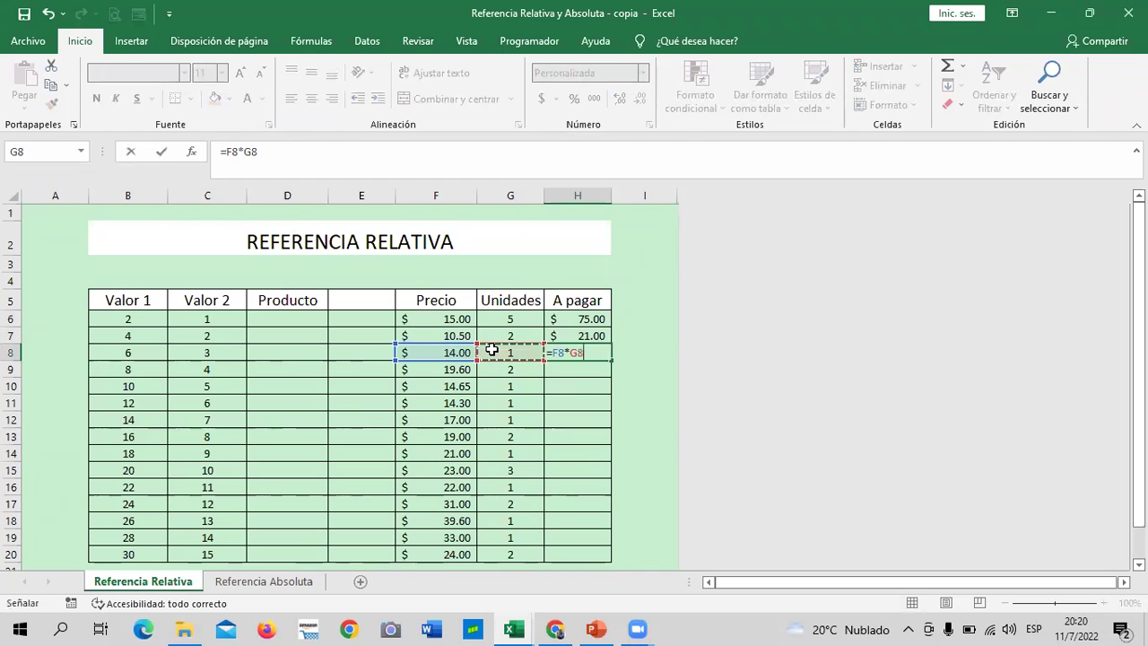
pyautogui.press('Return')
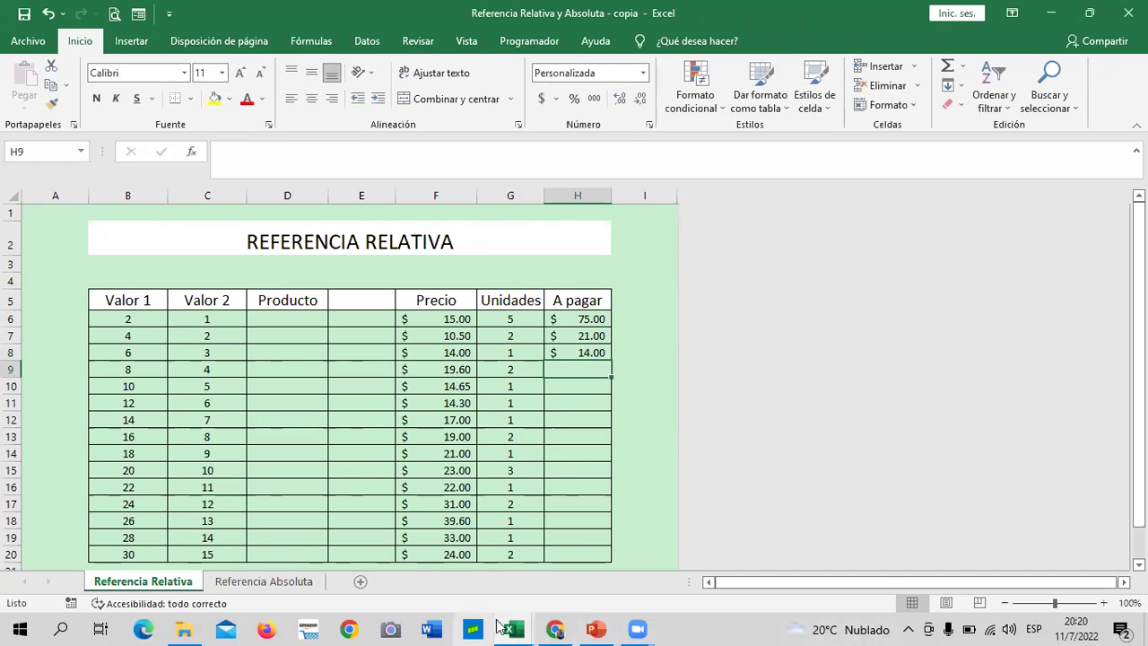
pyautogui.click(495, 619)
pyautogui.moveTo(555, 629)
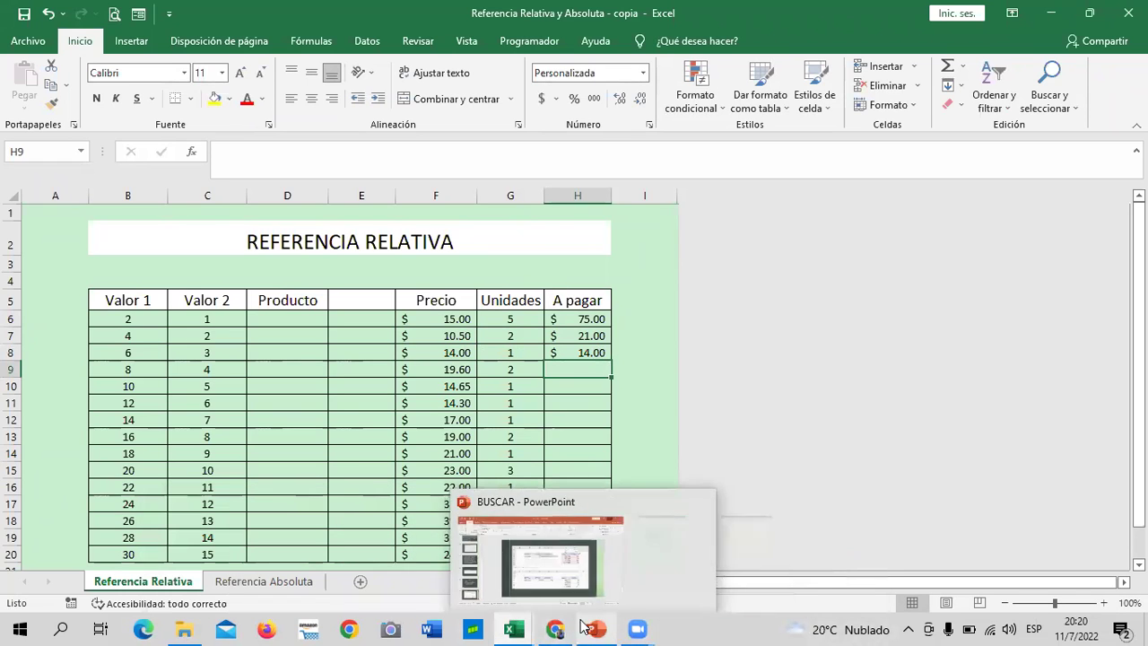
# Return to the course page and reopen lesson 2.1 - Objetivo de la lección.
pyautogui.click(555, 587)
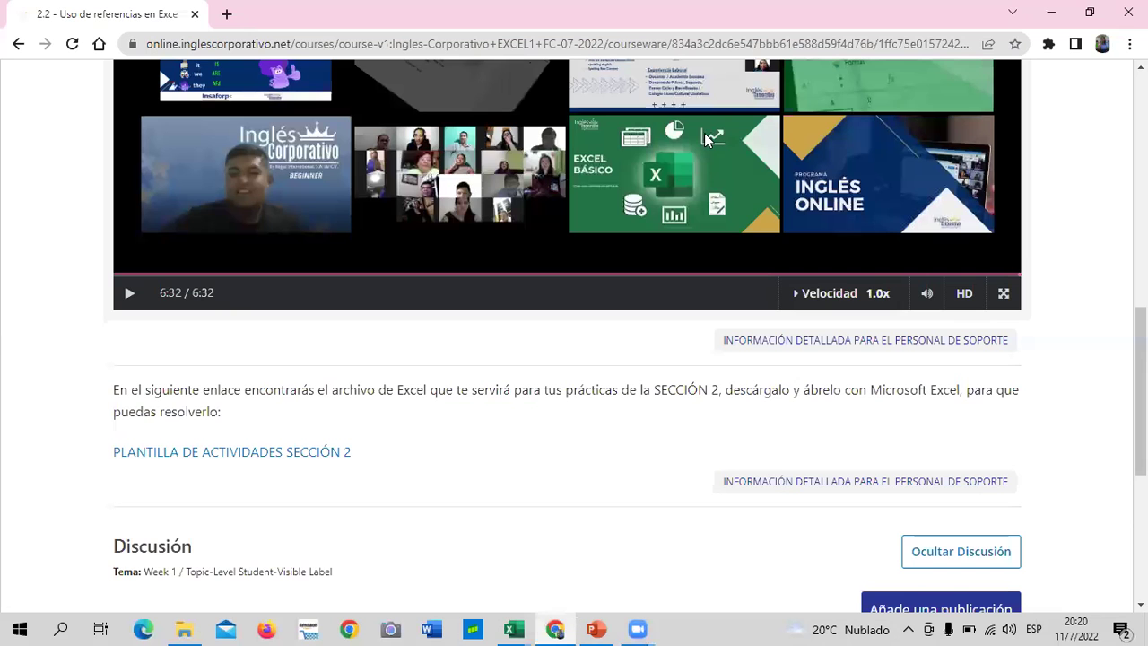
pyautogui.scroll(8, 159, 379)
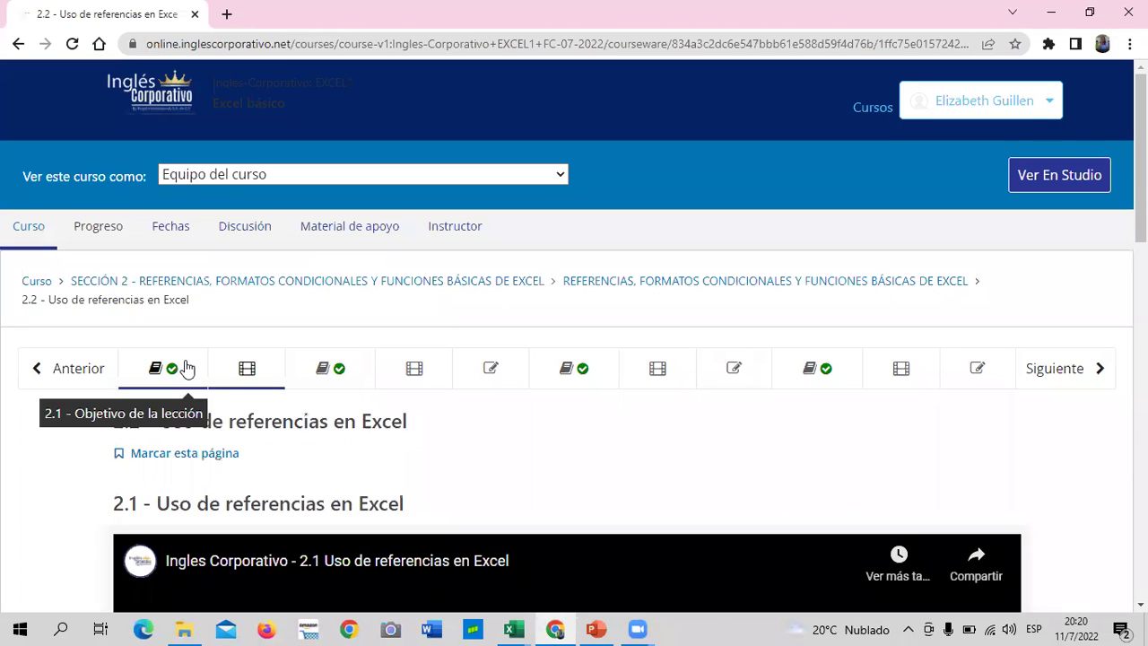
pyautogui.click(185, 366)
pyautogui.scroll(-1, 353, 481)
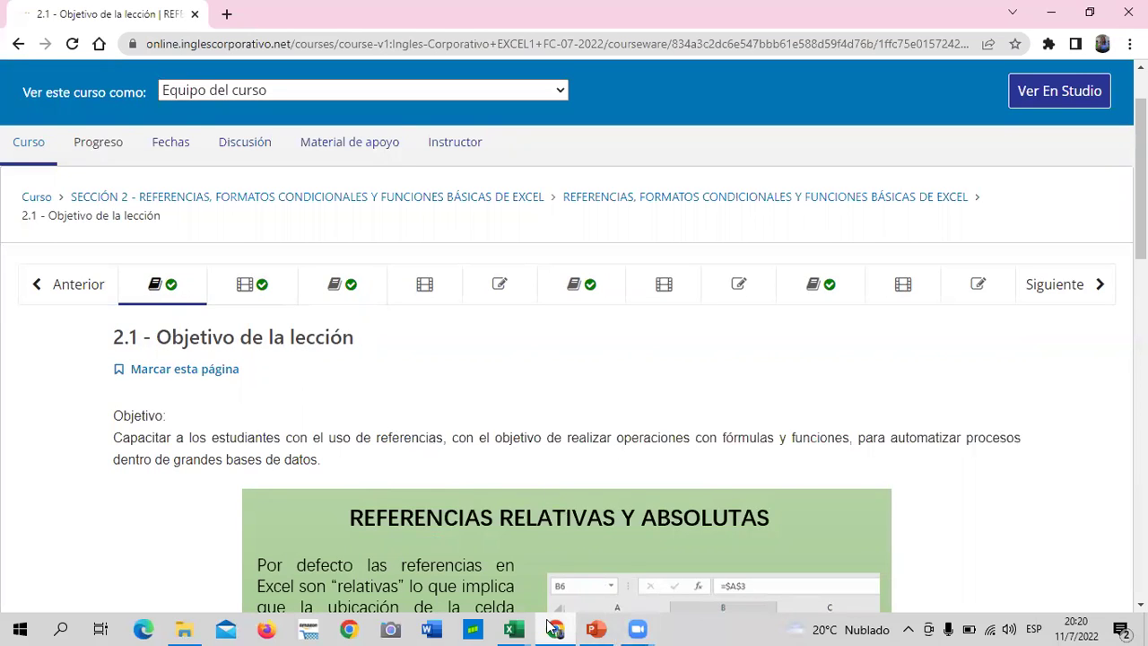
# In the Referencia Relativa workbook, delete the H7:H8 formulas, keeping H6's =F6*G6.
pyautogui.moveTo(513, 629)
pyautogui.click(631, 584)
pyautogui.scroll(-3, 505, 385)
pyautogui.scroll(1, 505, 385)
pyautogui.scroll(3, 505, 385)
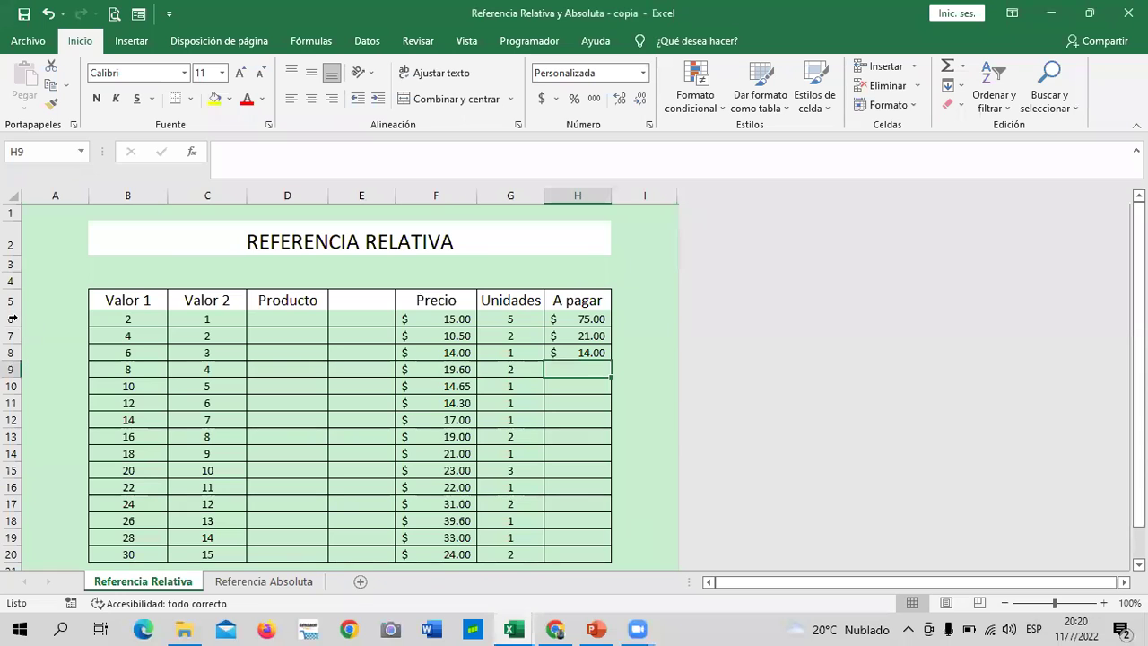
pyautogui.scroll(-2, 27, 511)
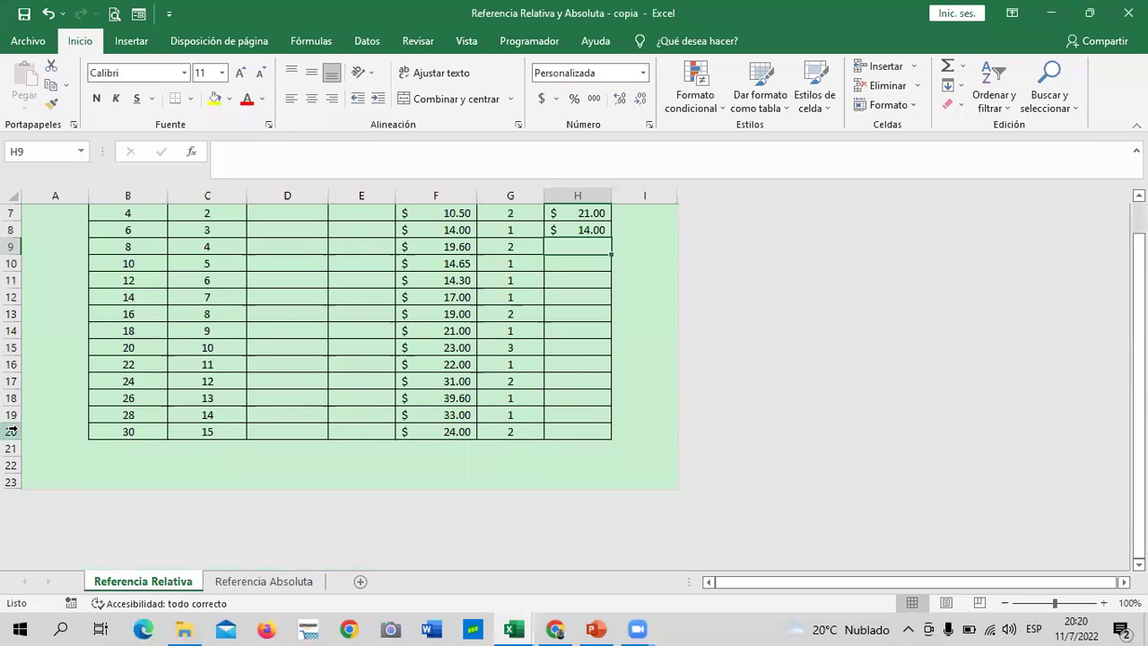
pyautogui.scroll(1, 337, 394)
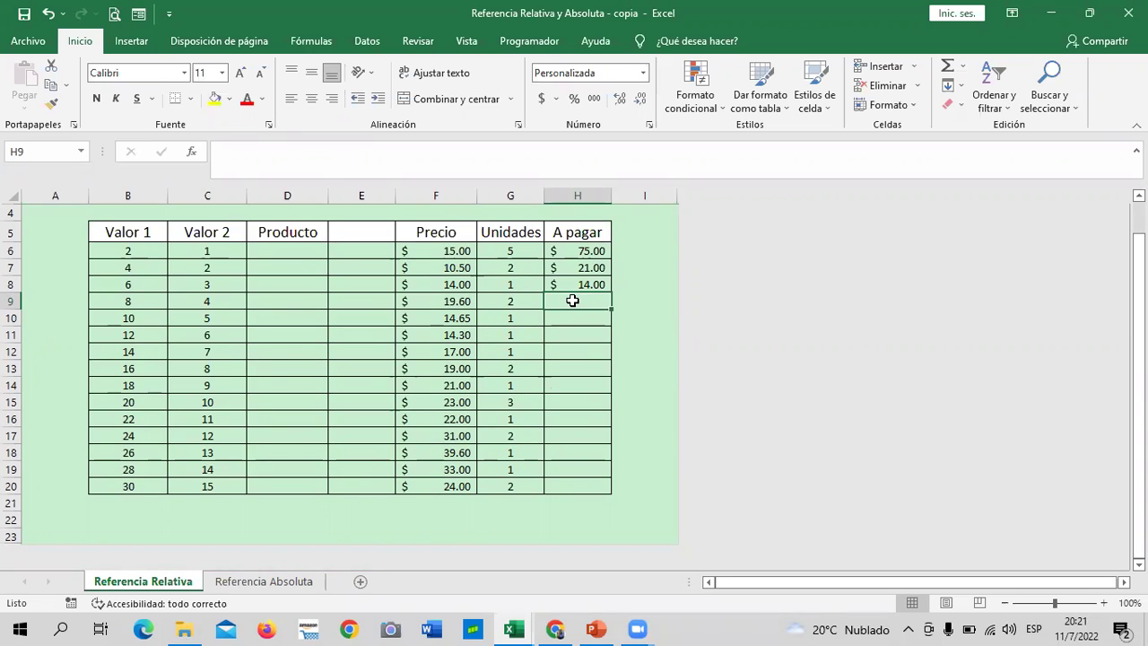
pyautogui.click(631, 287)
pyautogui.moveTo(563, 261); pyautogui.dragTo(567, 299)
pyautogui.press('Delete')
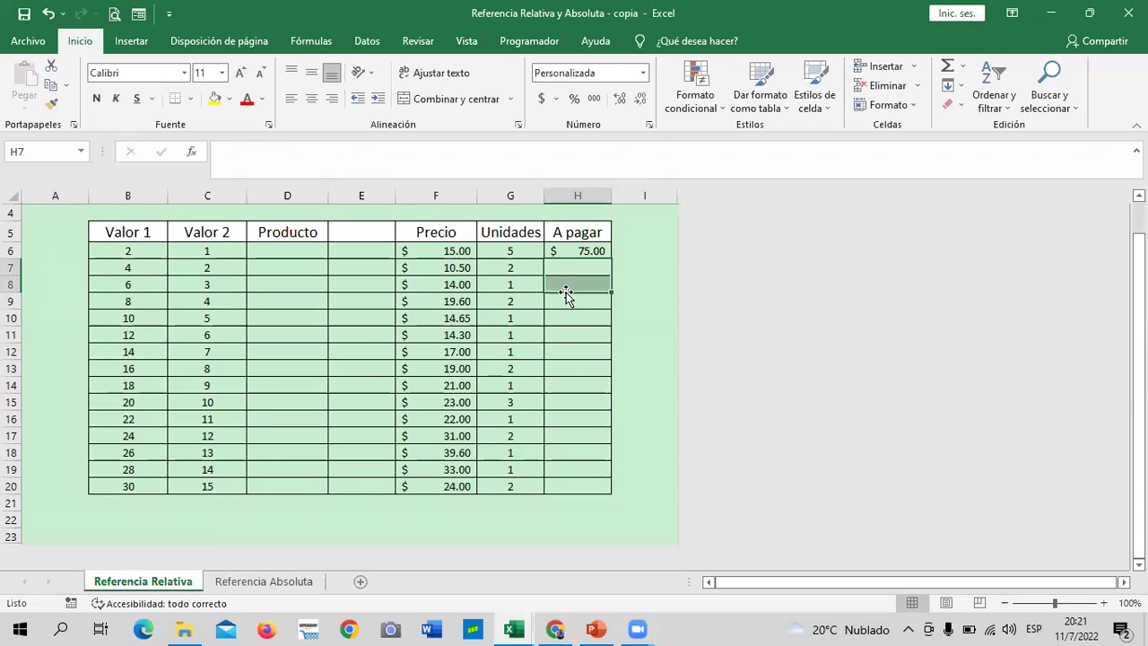
pyautogui.click(630, 283)
pyautogui.click(570, 255)
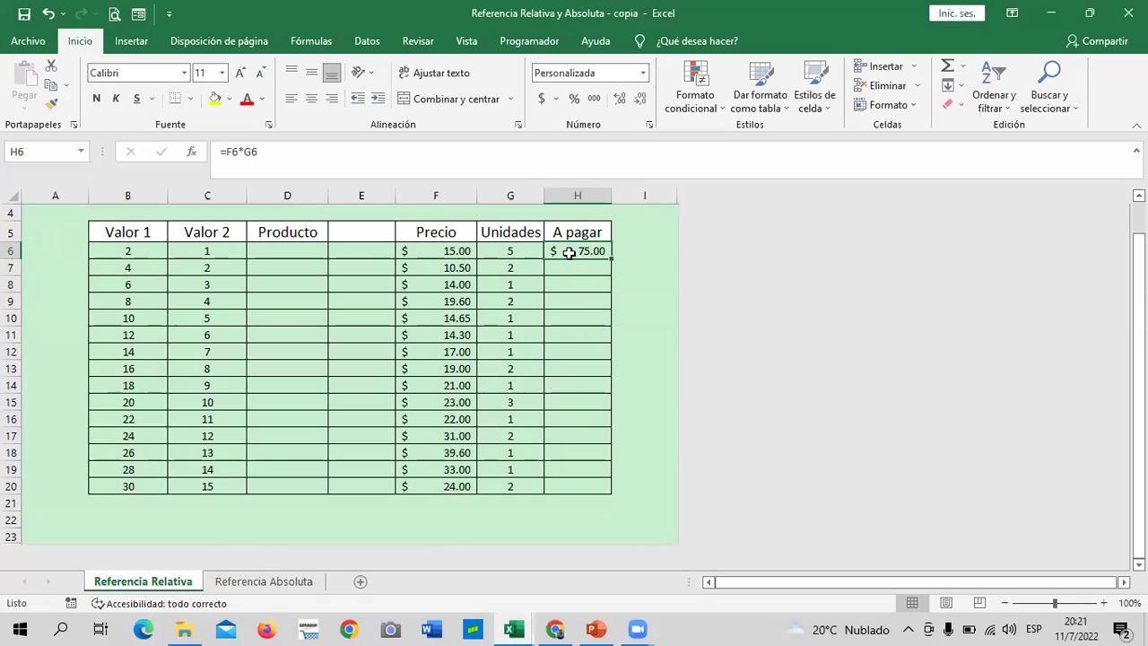
pyautogui.moveTo(611, 259); pyautogui.dragTo(602, 489)
pyautogui.click(636, 475)
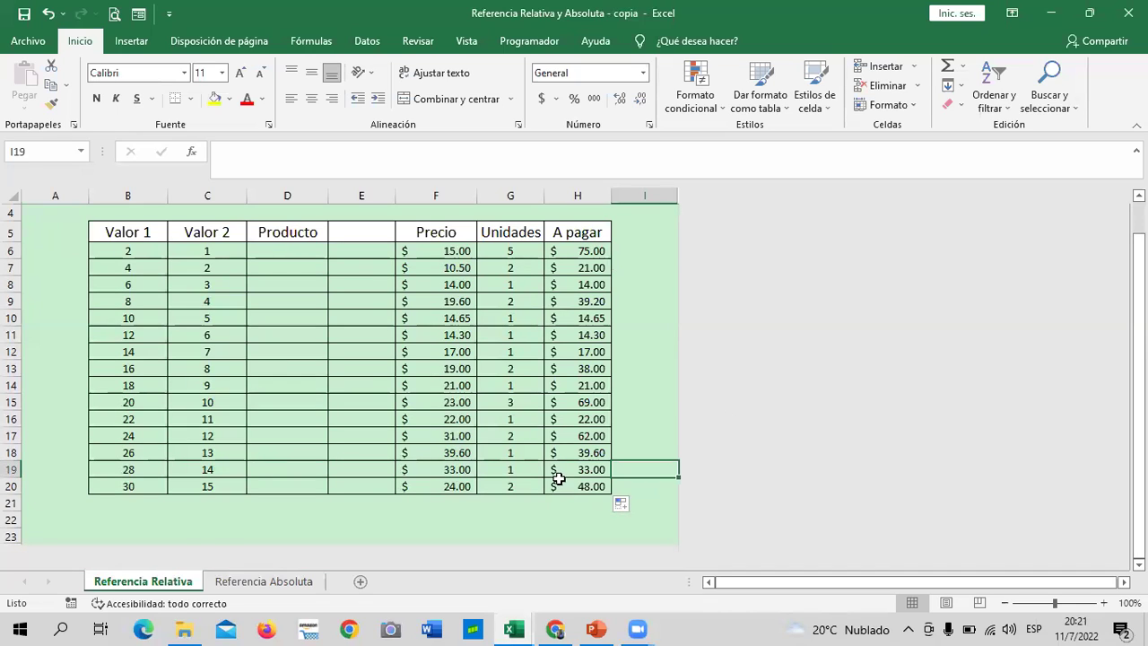
pyautogui.click(578, 368)
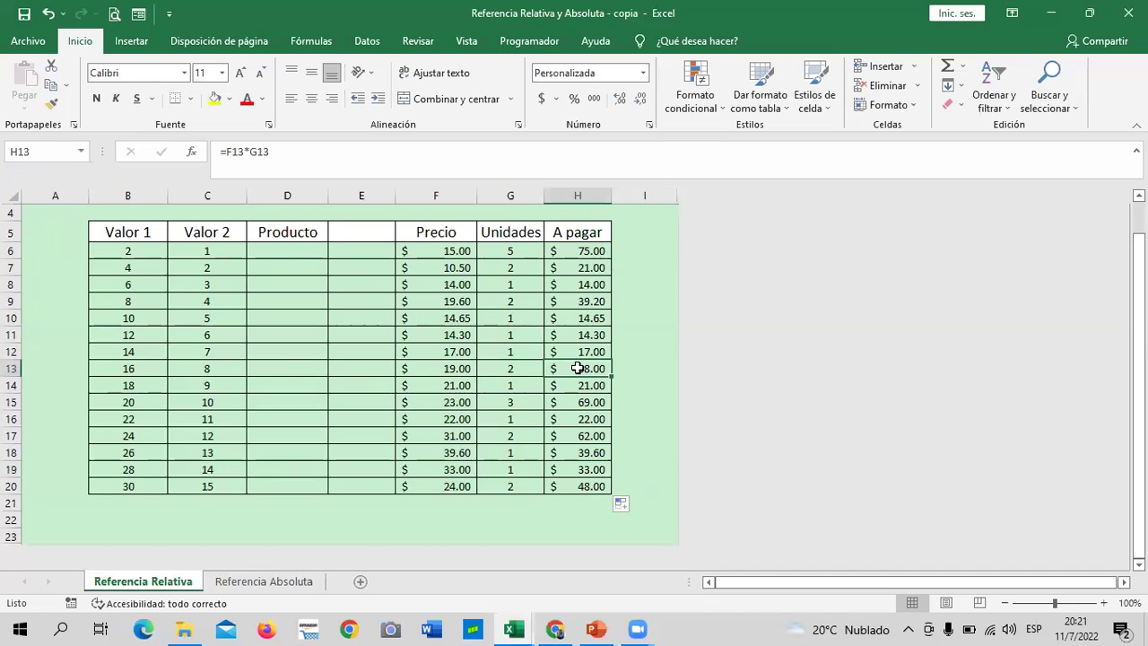
pyautogui.click(502, 152)
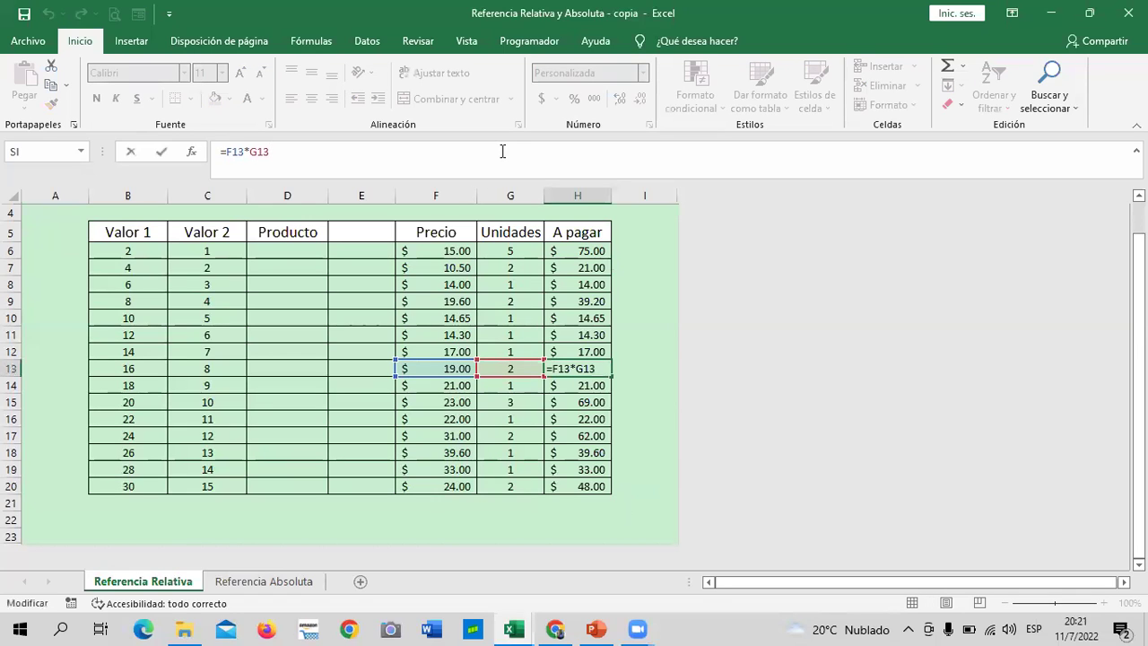
pyautogui.click(563, 253)
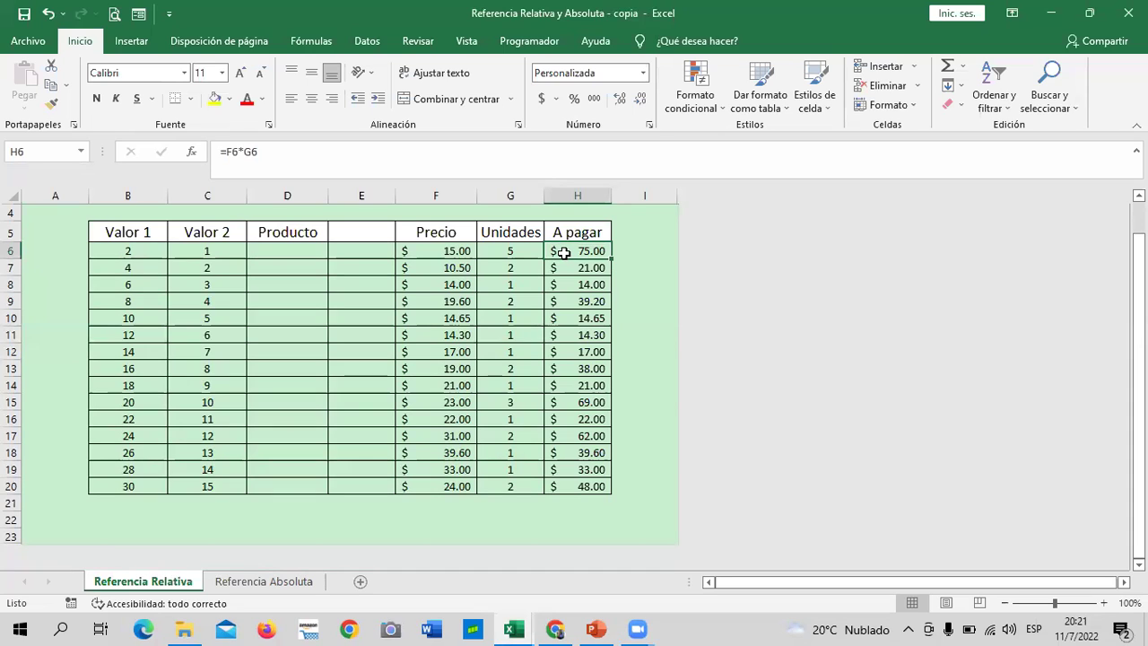
pyautogui.click(12, 250)
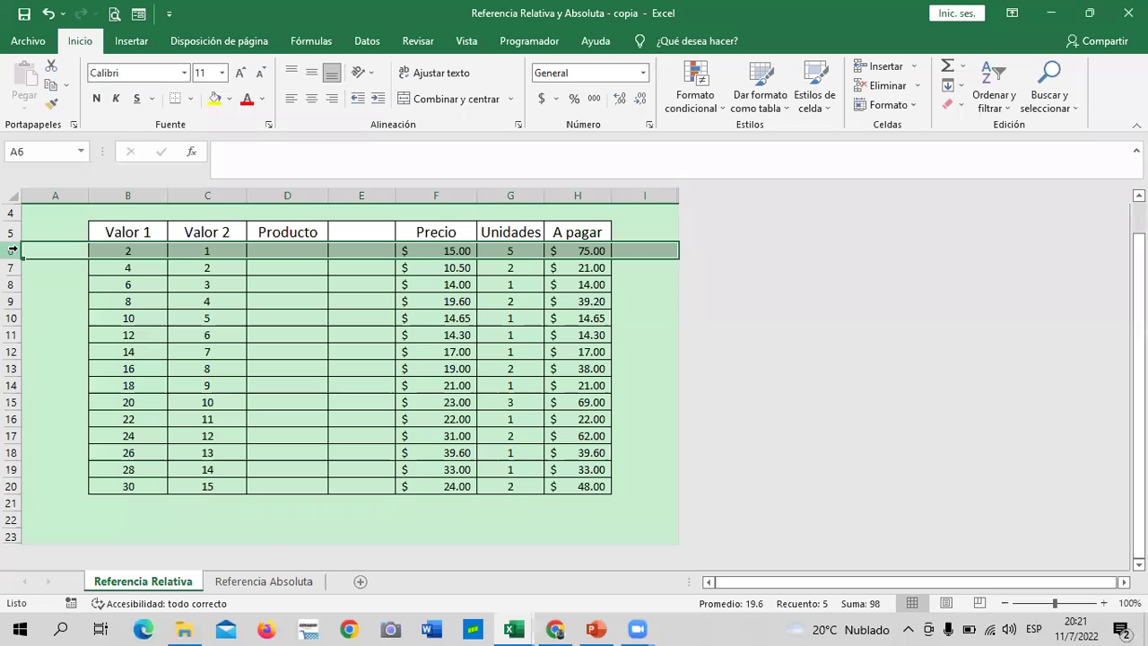
pyautogui.click(672, 320)
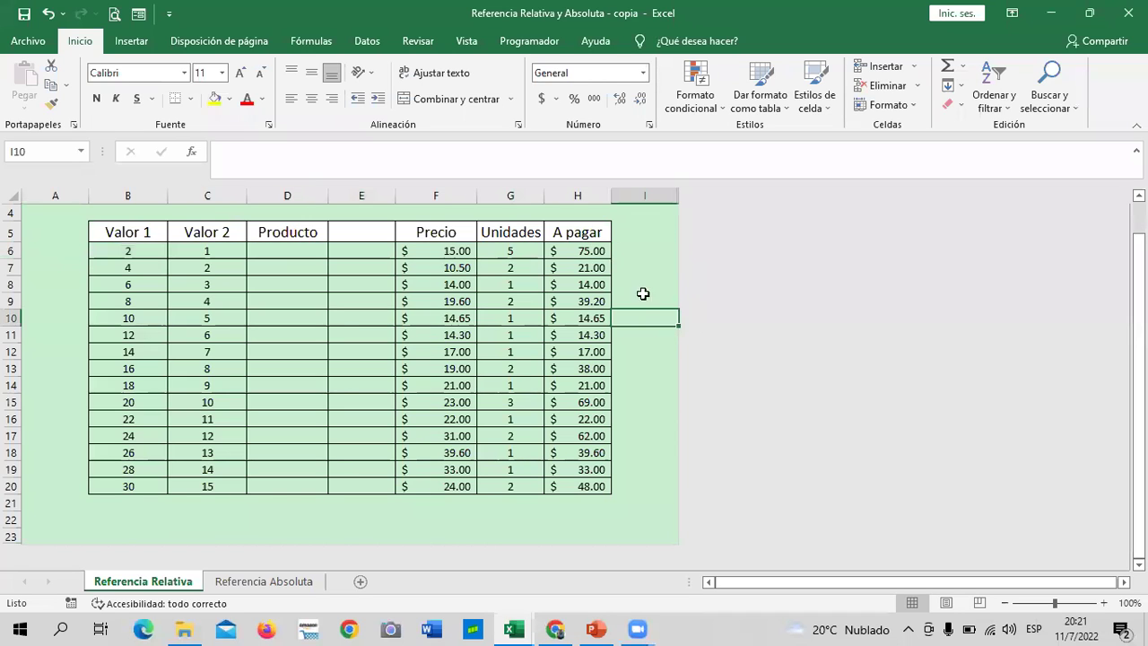
pyautogui.click(585, 251)
pyautogui.click(574, 369)
pyautogui.click(429, 156)
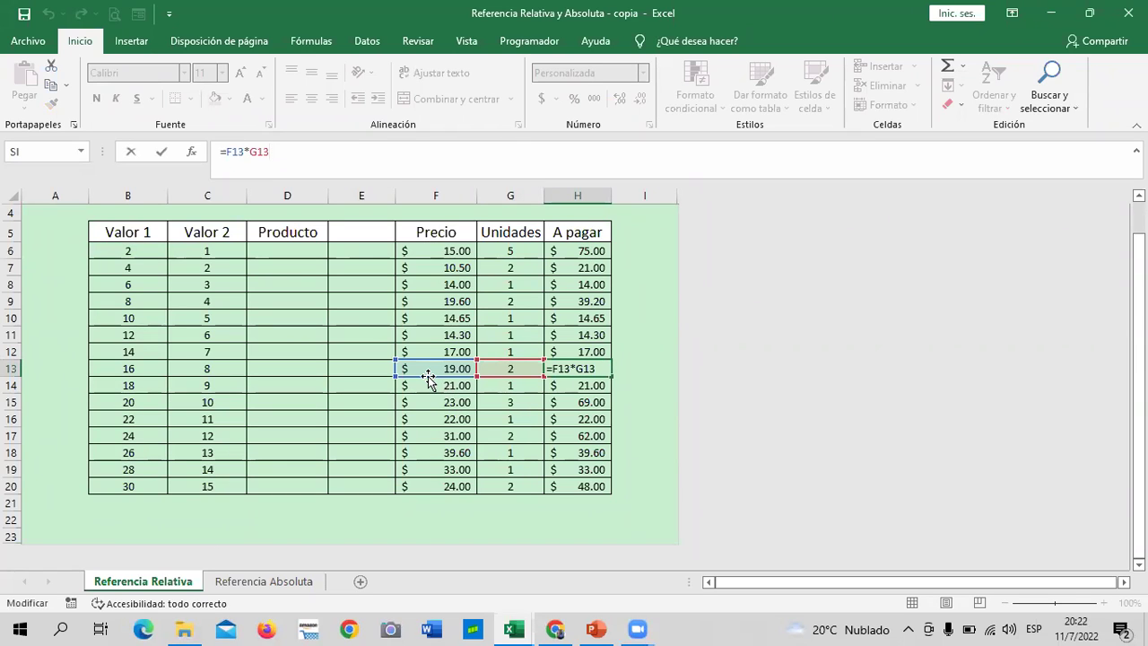
pyautogui.click(565, 482)
pyautogui.click(419, 149)
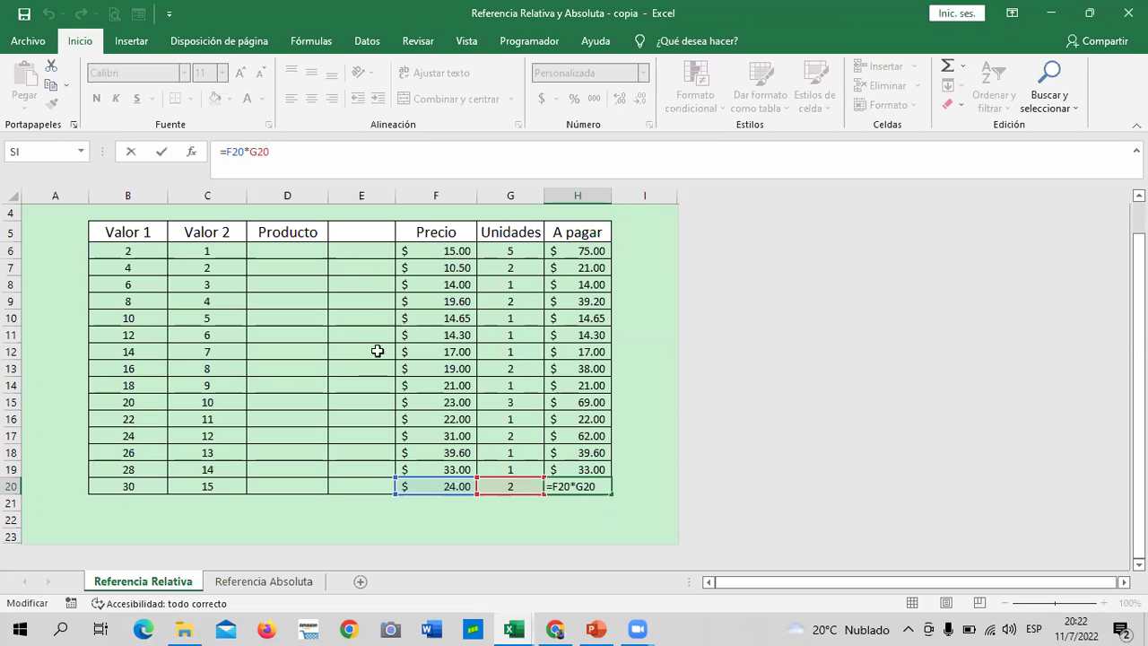
pyautogui.press('Return')
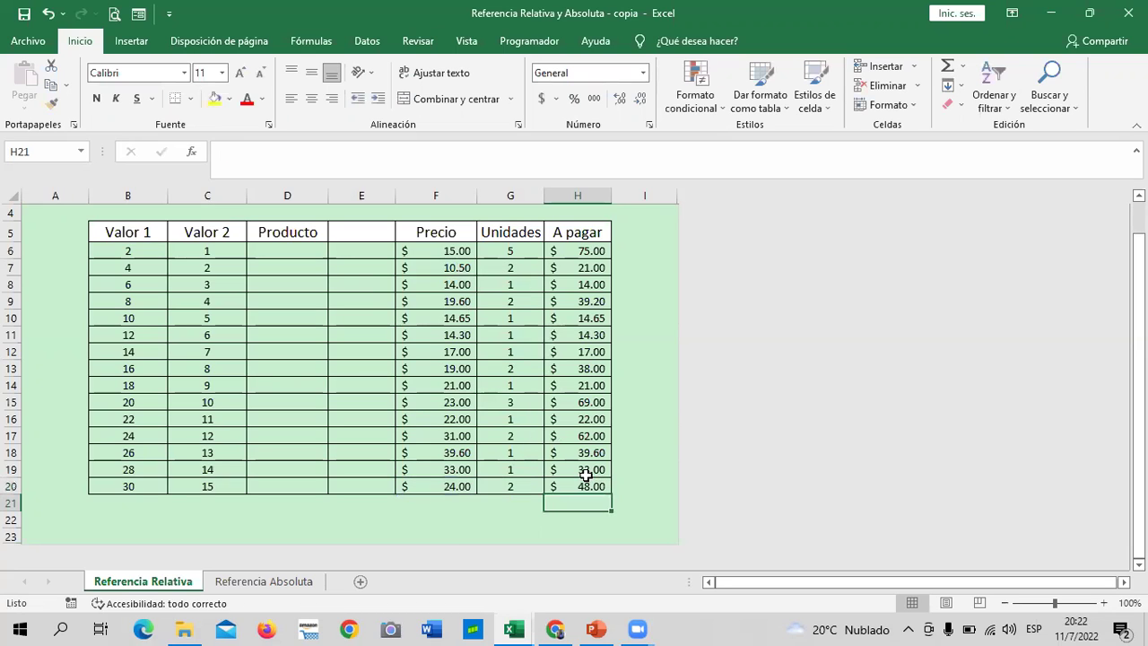
pyautogui.click(638, 473)
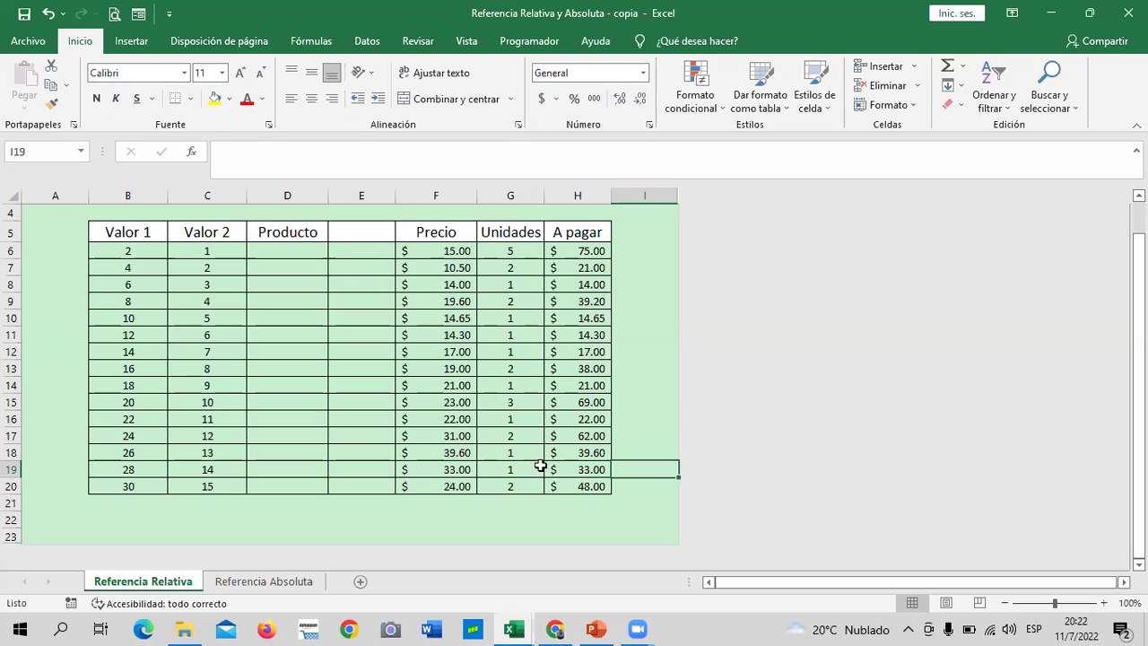
pyautogui.click(570, 254)
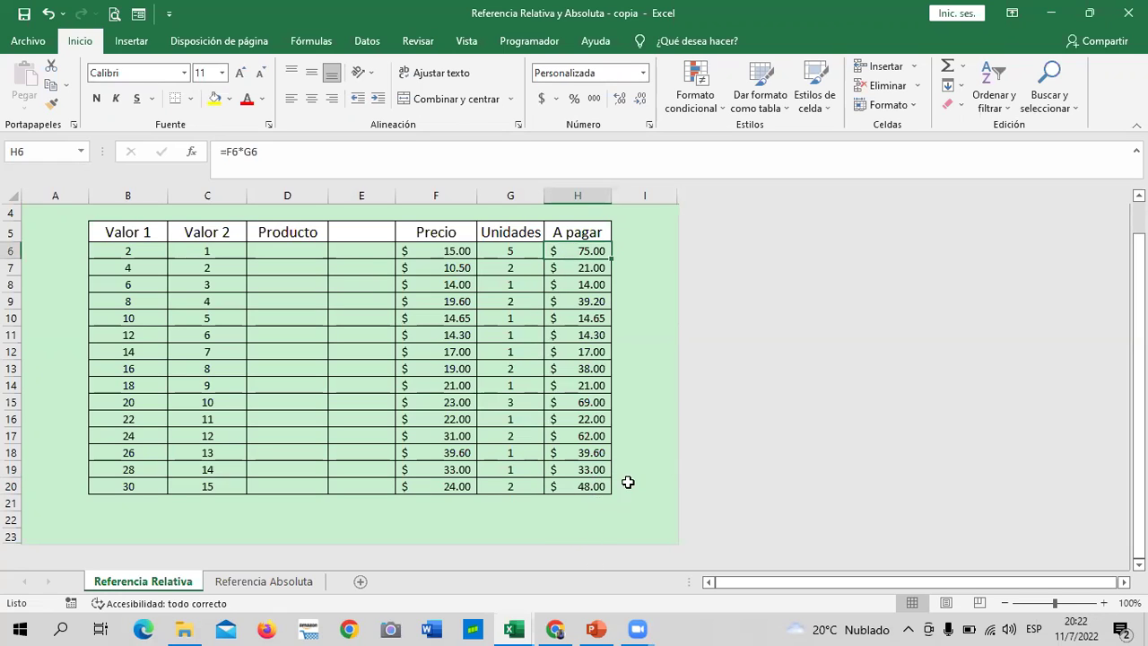
pyautogui.click(631, 443)
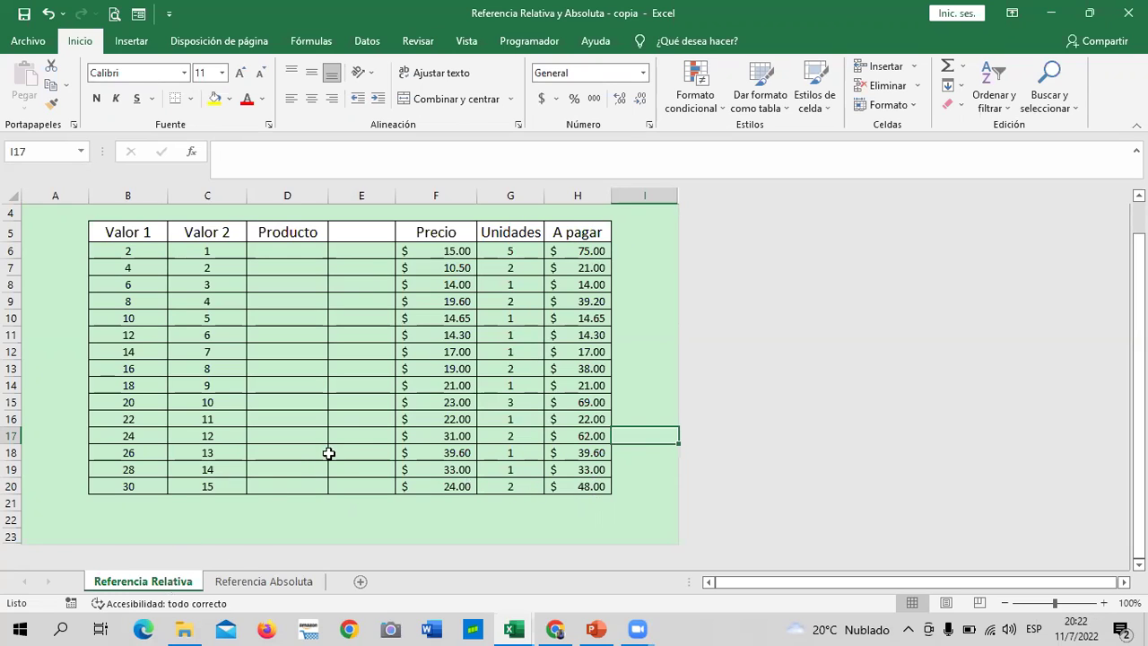
# Switch to the Referencia Absoluta sheet and highlight the 13% IVA rate in G5 and empty cells below.
pyautogui.click(651, 228)
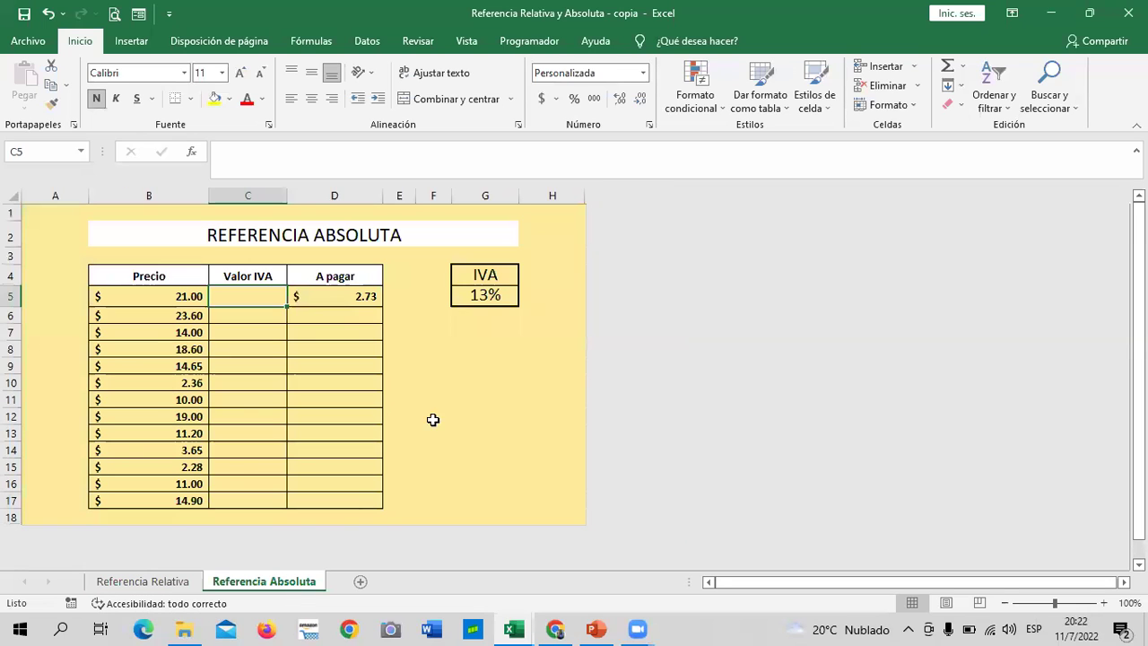
pyautogui.click(484, 433)
pyautogui.click(480, 299)
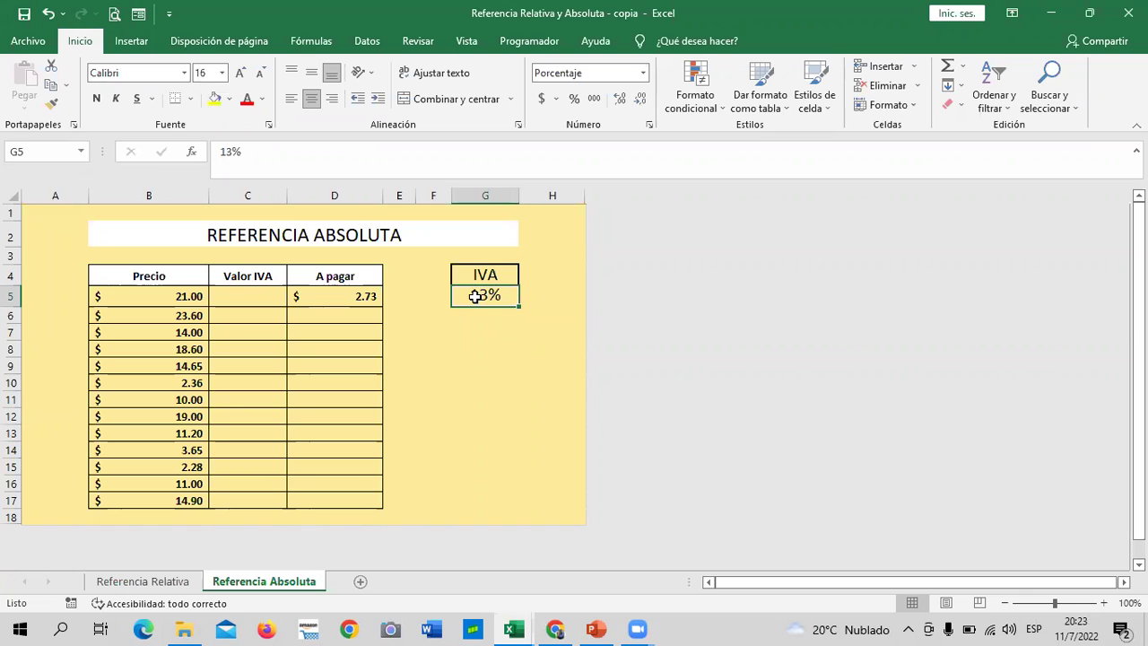
pyautogui.click(476, 477)
pyautogui.click(468, 501)
pyautogui.click(464, 470)
pyautogui.click(462, 433)
pyautogui.click(469, 399)
pyautogui.click(479, 366)
pyautogui.click(480, 346)
pyautogui.click(473, 328)
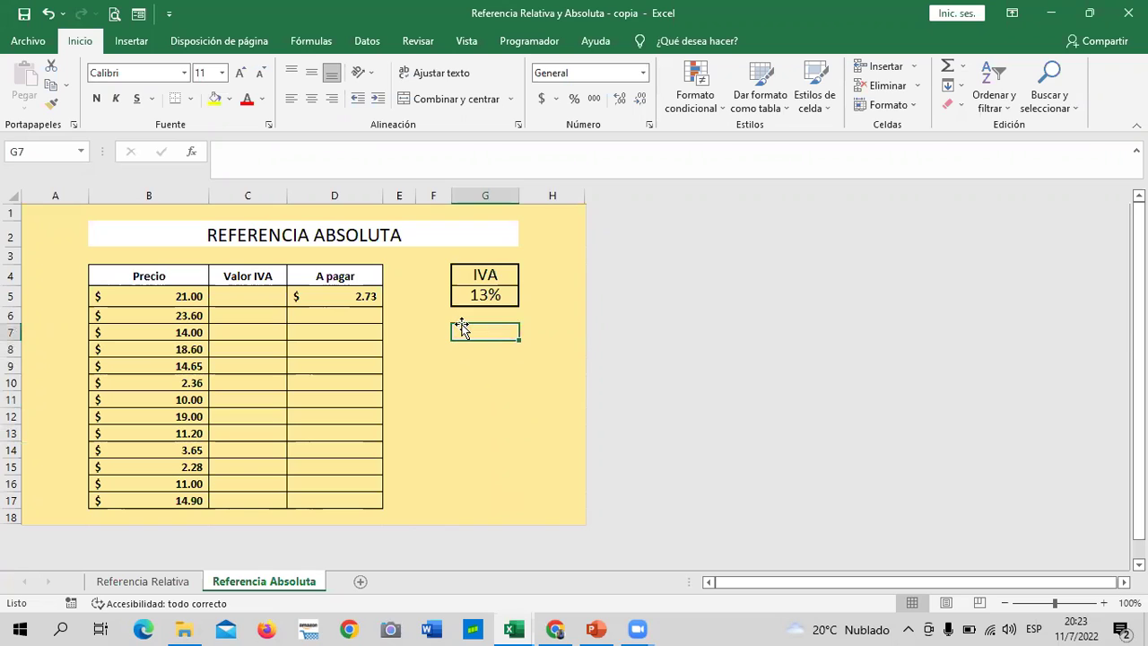
pyautogui.click(501, 296)
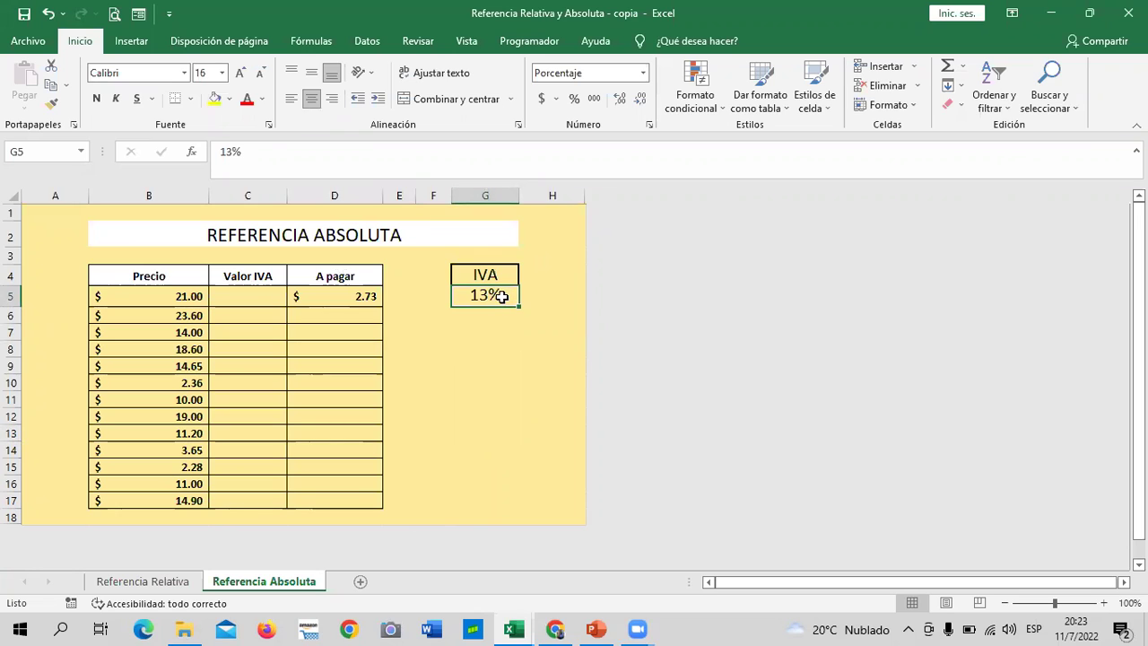
# Contrast the empty cells under the rate with C5, ending on the first Valor IVA cell.
pyautogui.click(490, 426)
pyautogui.click(251, 288)
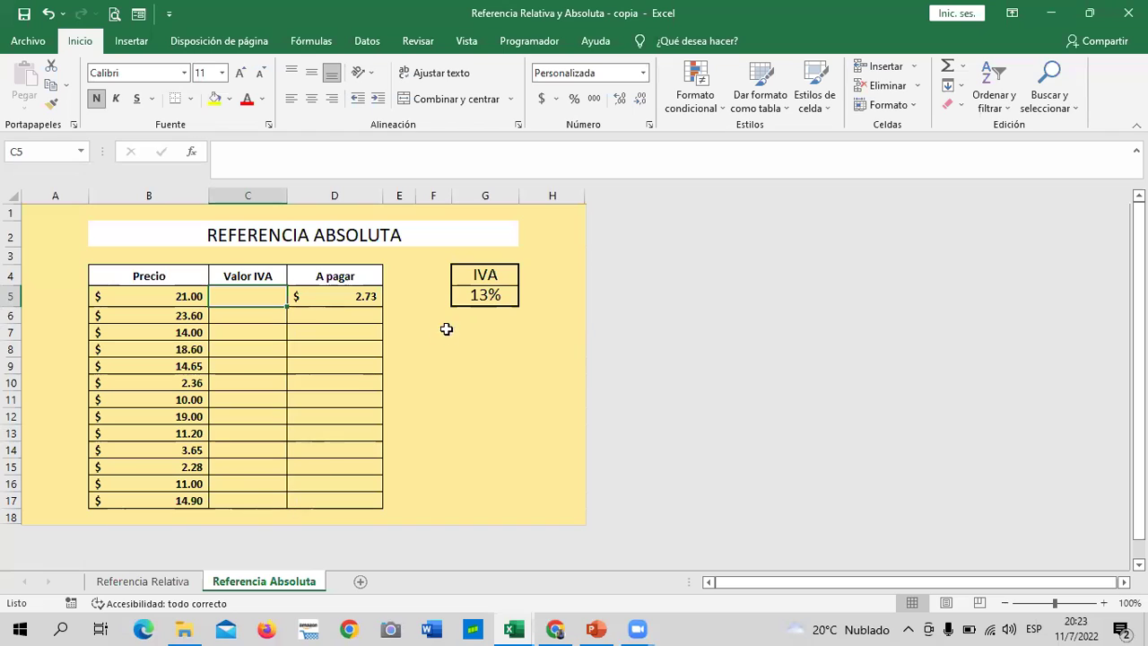
pyautogui.click(468, 499)
pyautogui.click(475, 462)
pyautogui.click(486, 438)
pyautogui.click(484, 399)
pyautogui.click(481, 364)
pyautogui.click(477, 328)
pyautogui.click(473, 314)
pyautogui.click(516, 417)
pyautogui.click(508, 485)
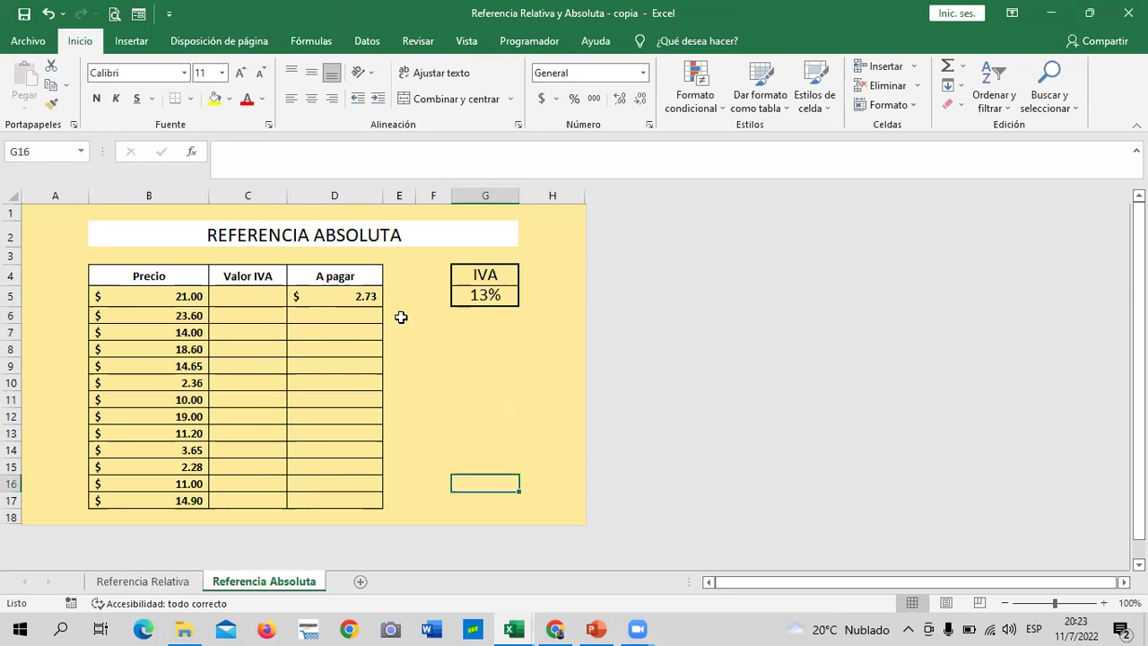
pyautogui.click(245, 290)
# Enter =B5*G5 in C5, giving $ 2.73.
pyautogui.write('=')
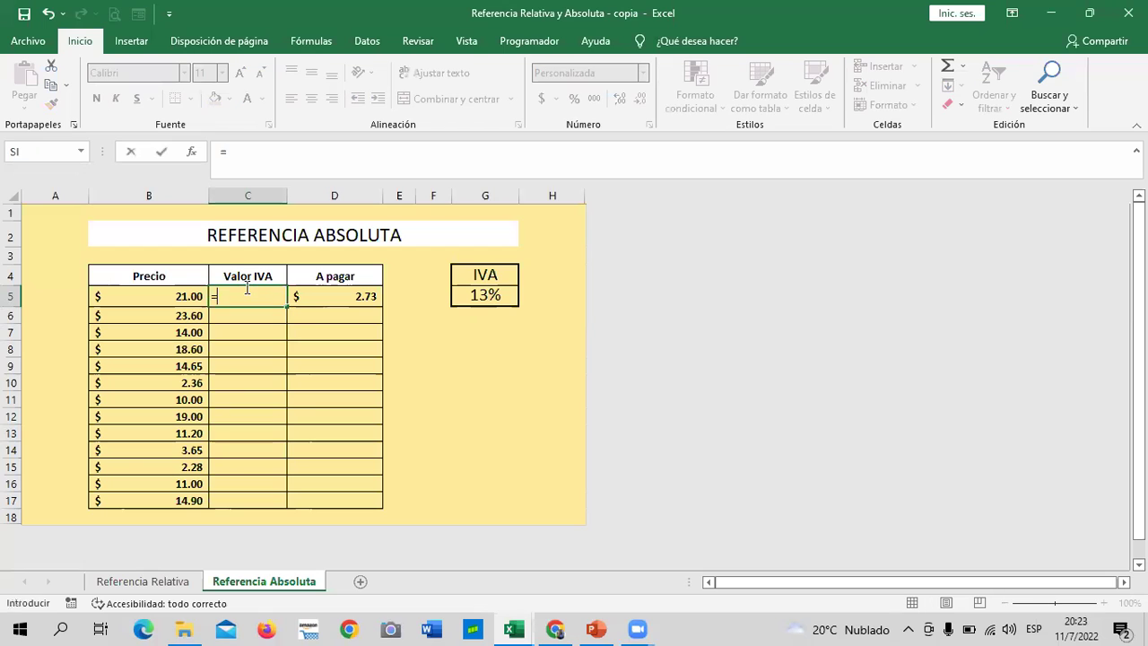
pyautogui.click(163, 294)
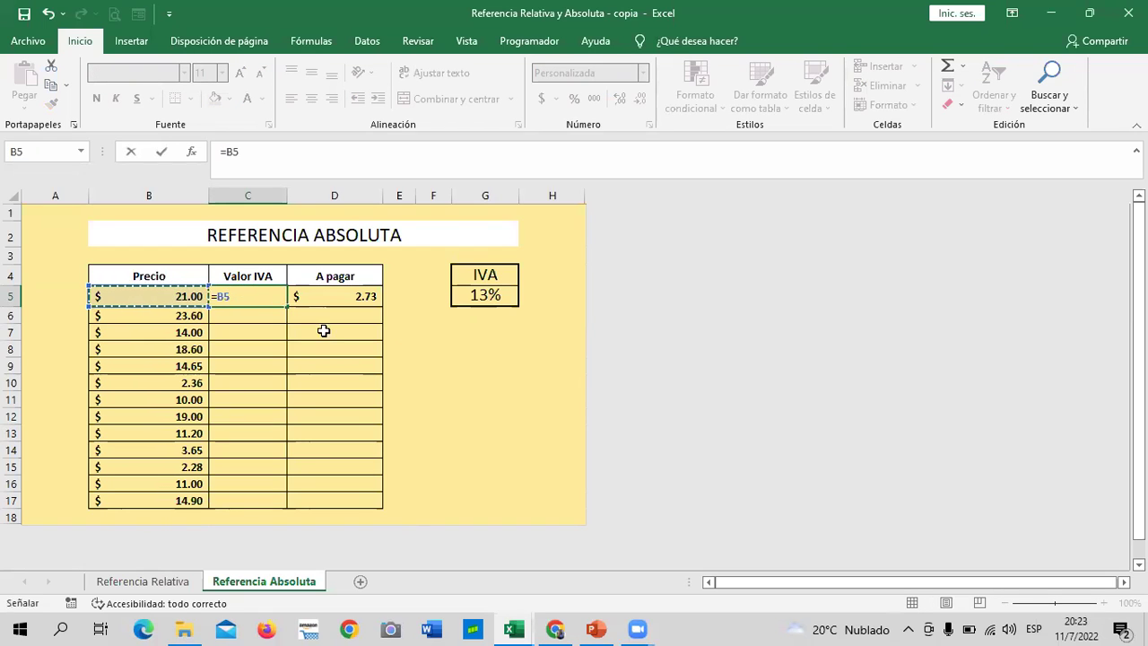
pyautogui.write('*')
pyautogui.click(495, 295)
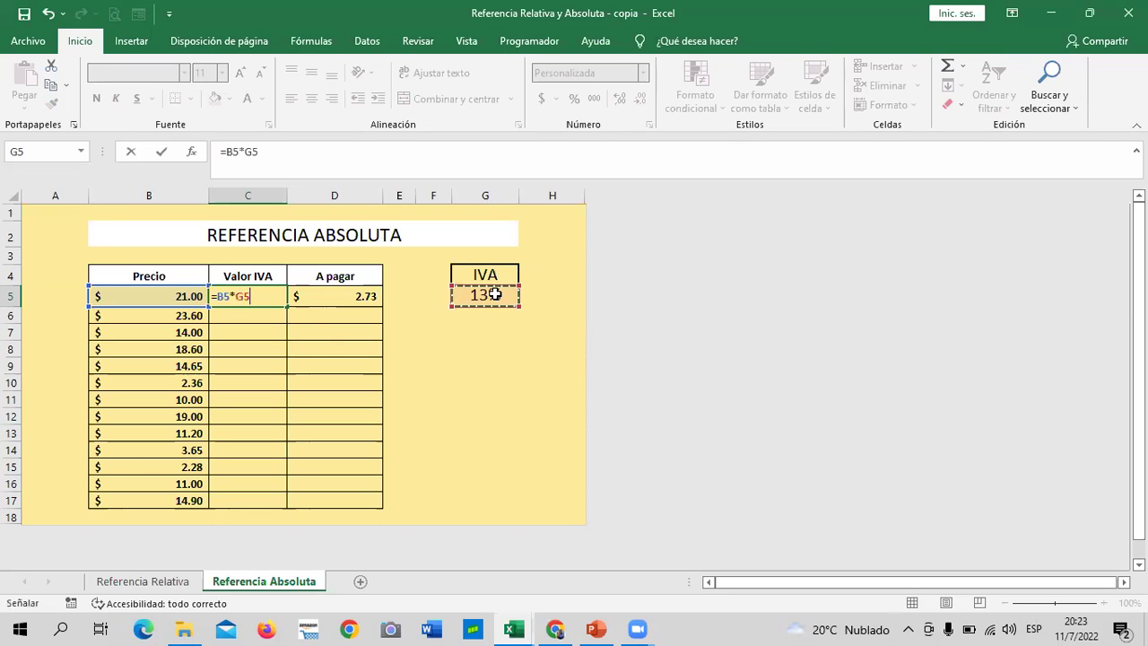
pyautogui.press('Return')
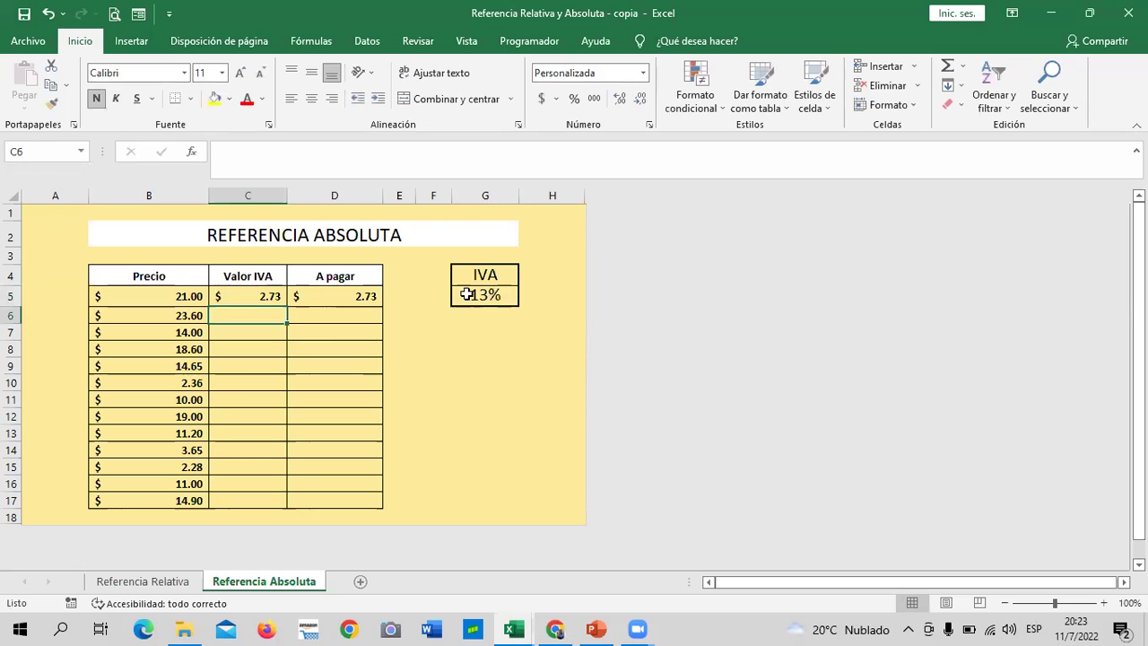
# Fill the C5 formula down to C17, where rows 6–17 show $ -.
pyautogui.click(267, 295)
pyautogui.moveTo(286, 307); pyautogui.dragTo(300, 511)
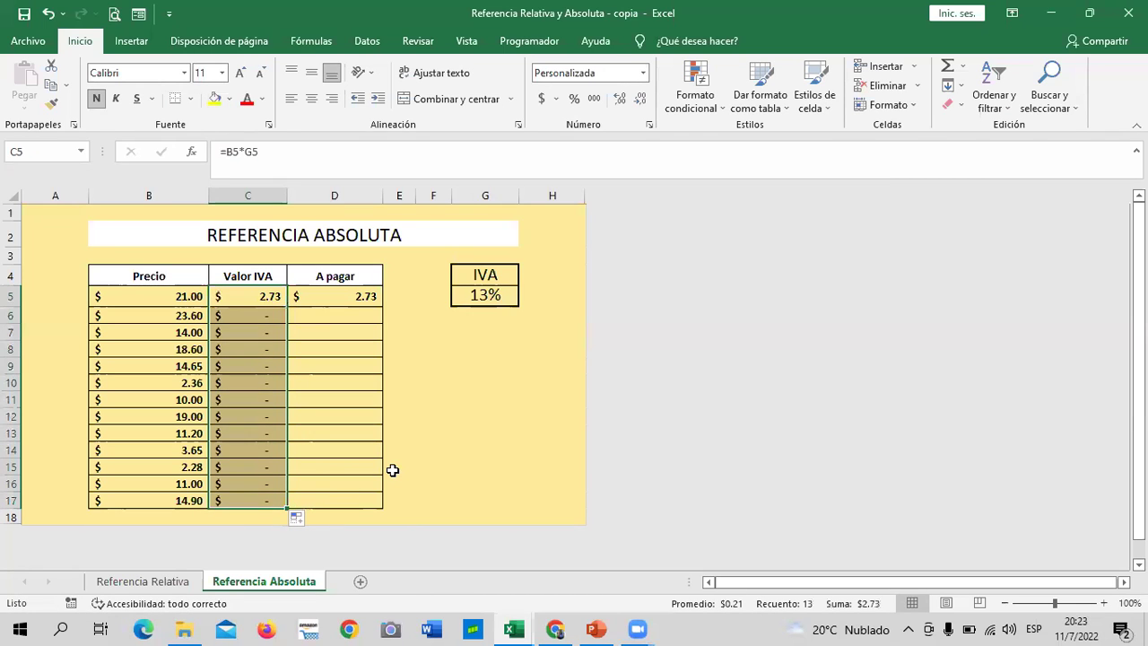
pyautogui.click(452, 450)
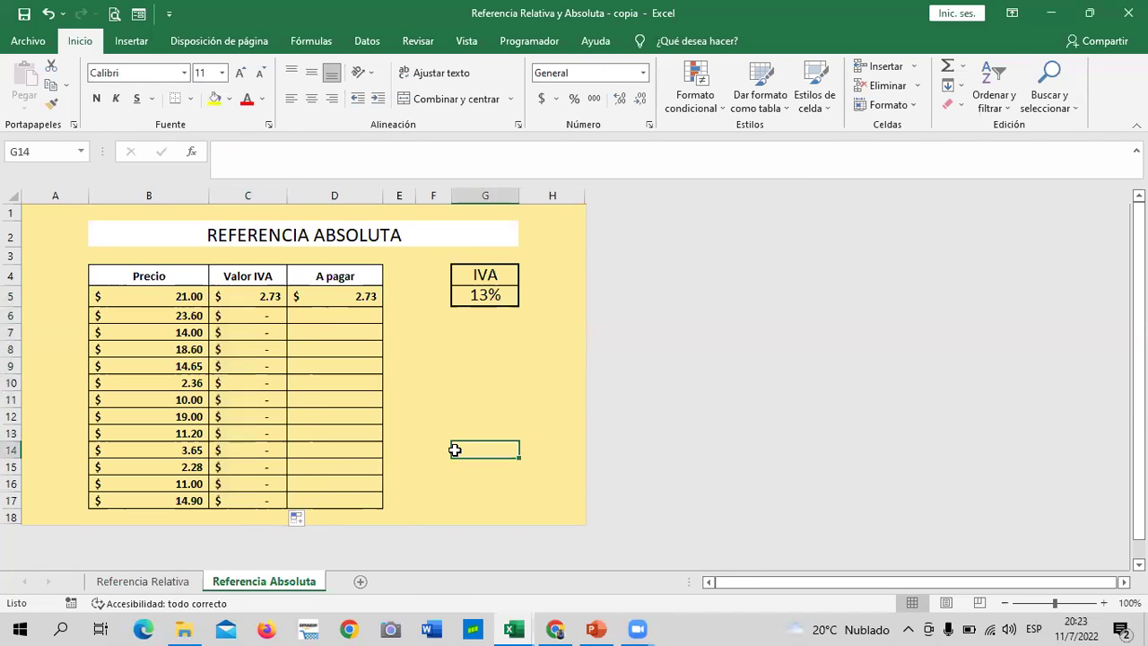
pyautogui.click(246, 296)
pyautogui.click(260, 320)
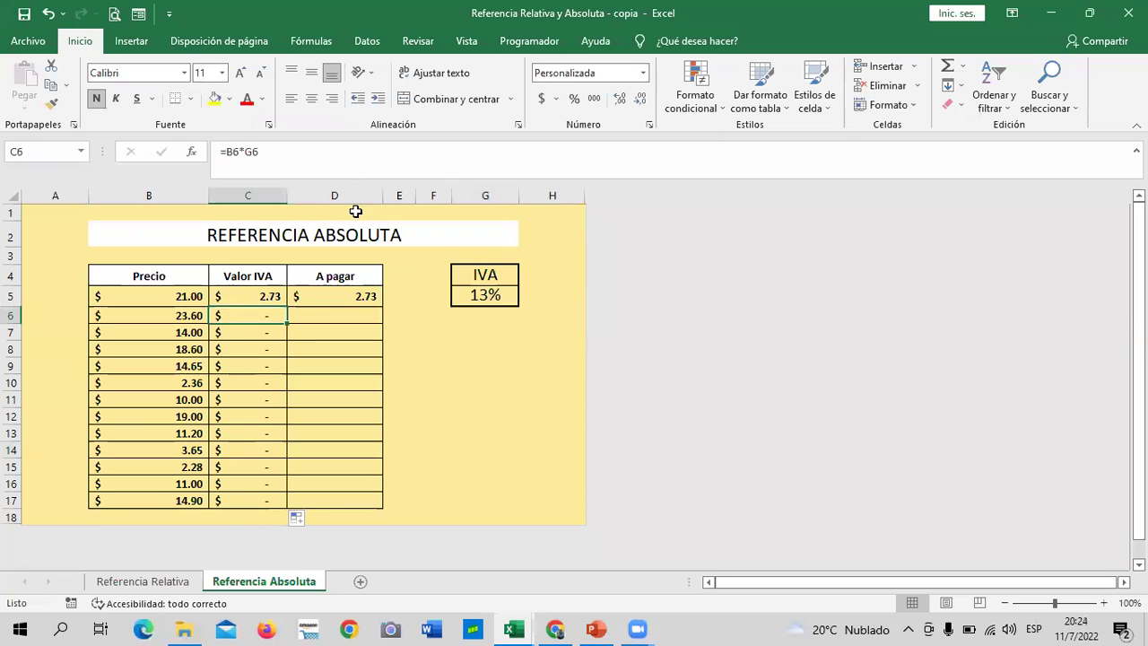
pyautogui.click(342, 152)
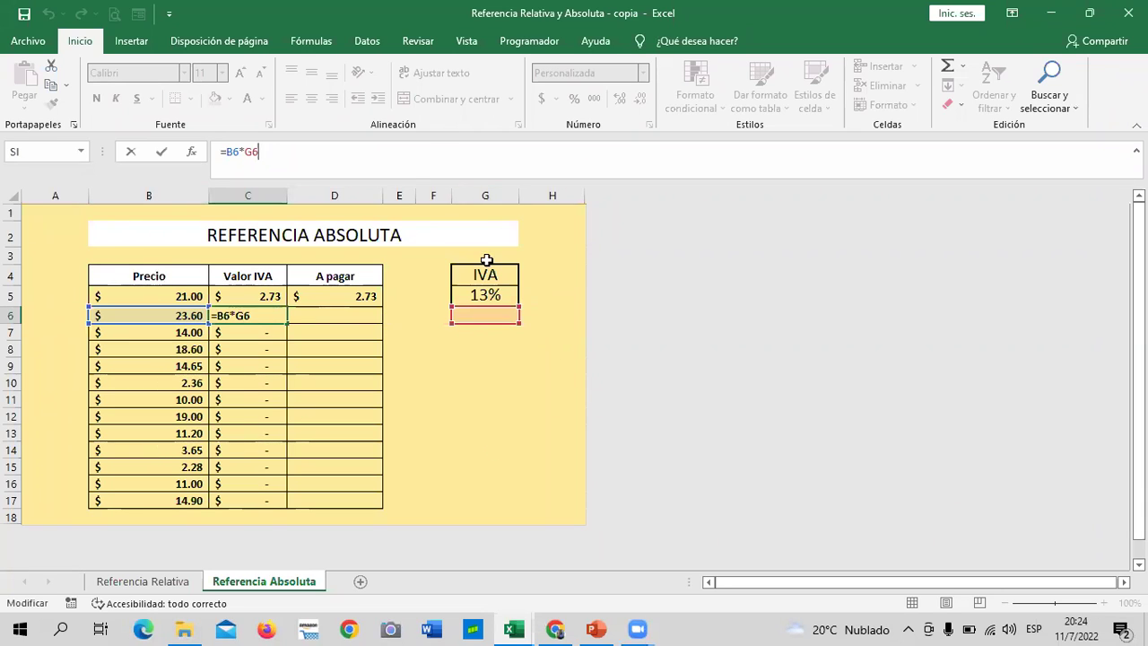
pyautogui.click(261, 481)
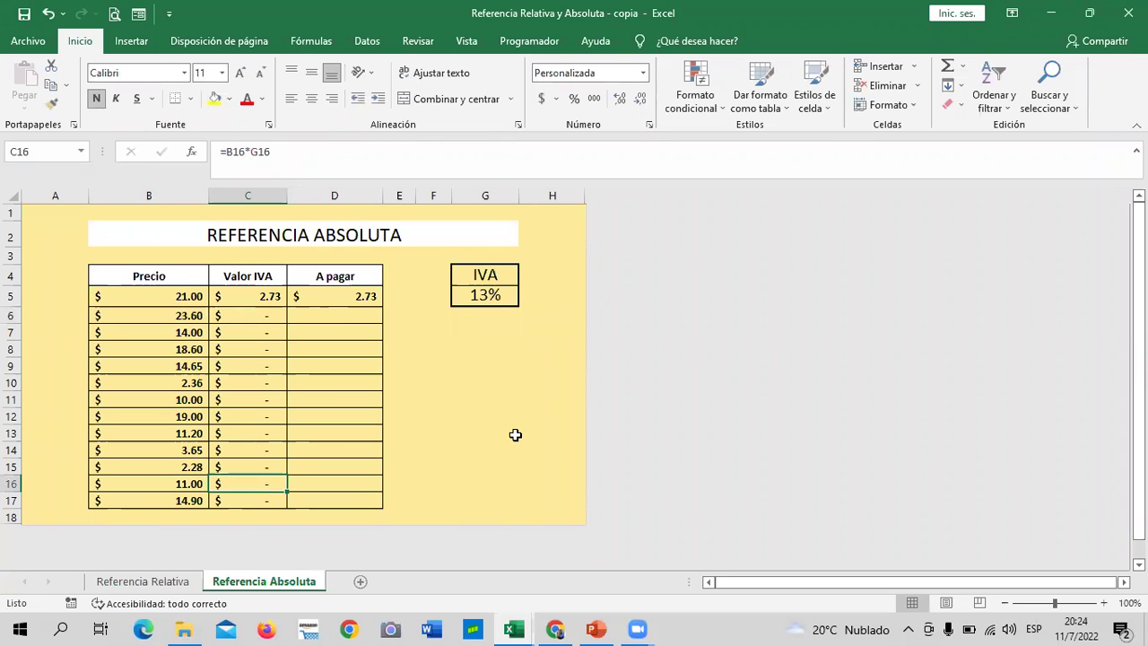
pyautogui.click(327, 165)
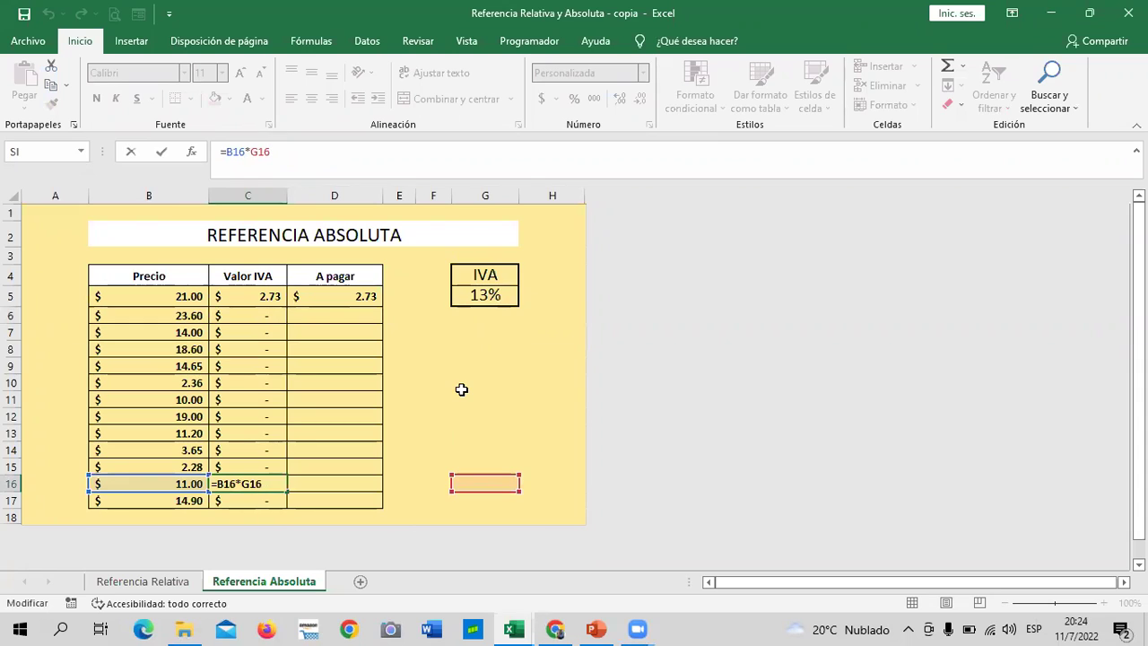
pyautogui.click(251, 314)
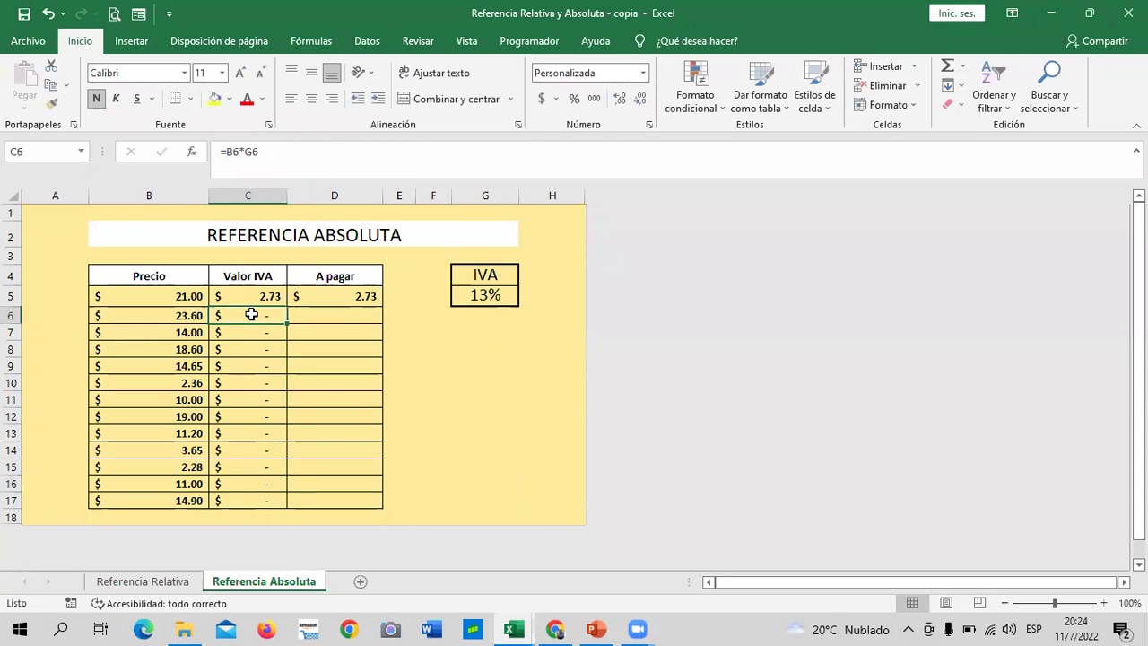
pyautogui.moveTo(251, 313); pyautogui.dragTo(248, 500)
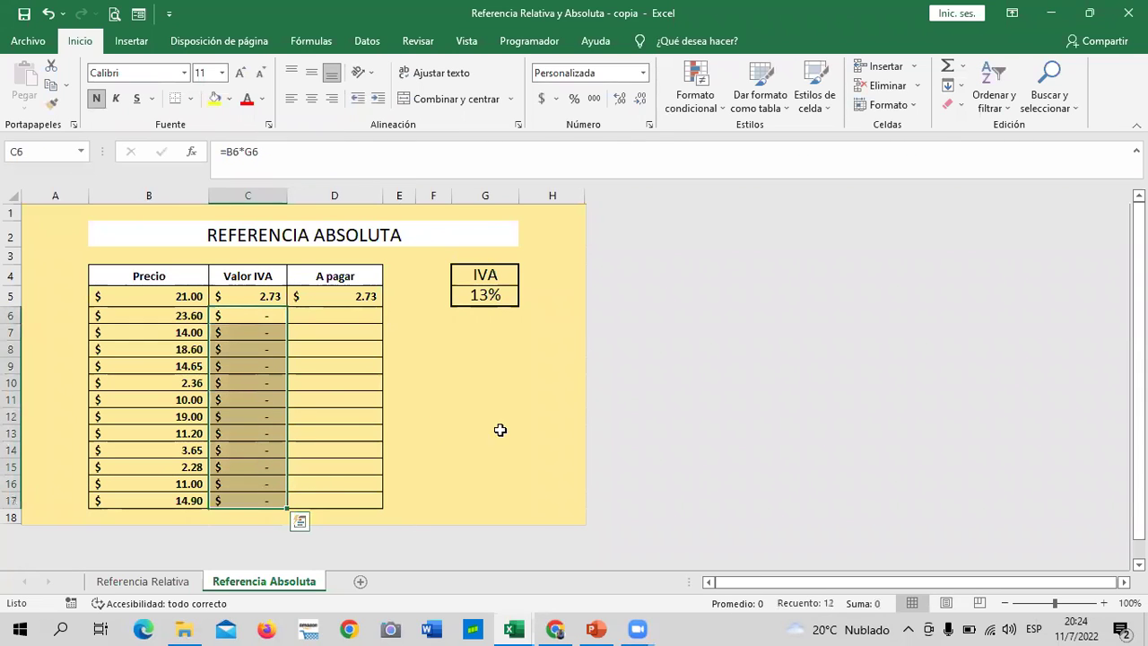
pyautogui.press('Delete')
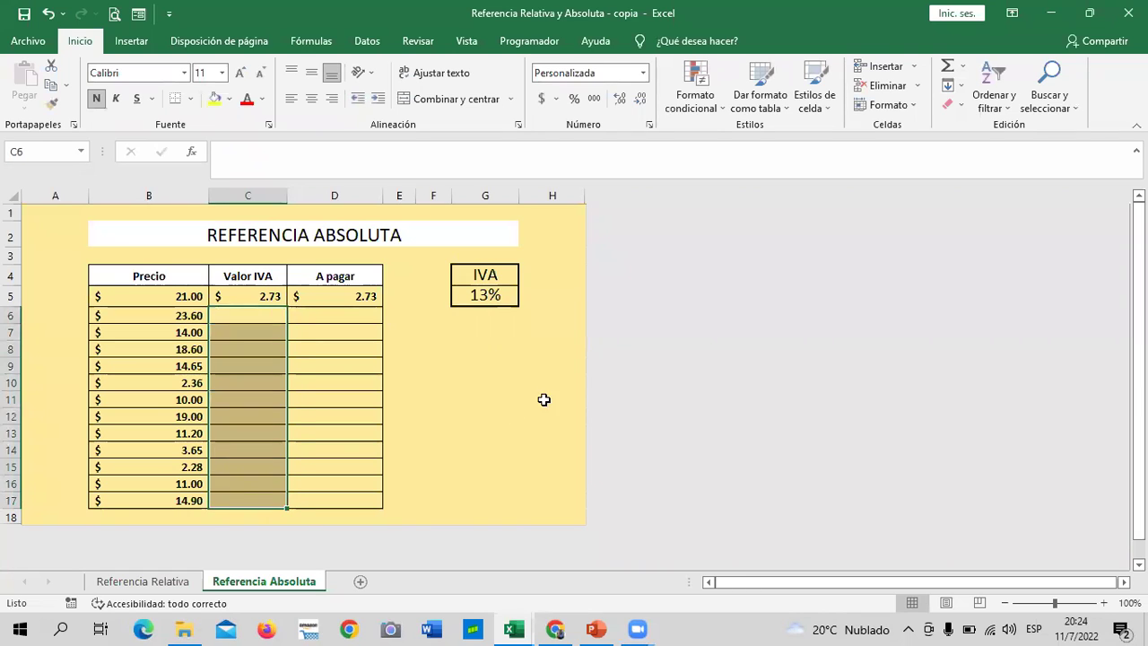
pyautogui.click(544, 399)
pyautogui.click(487, 296)
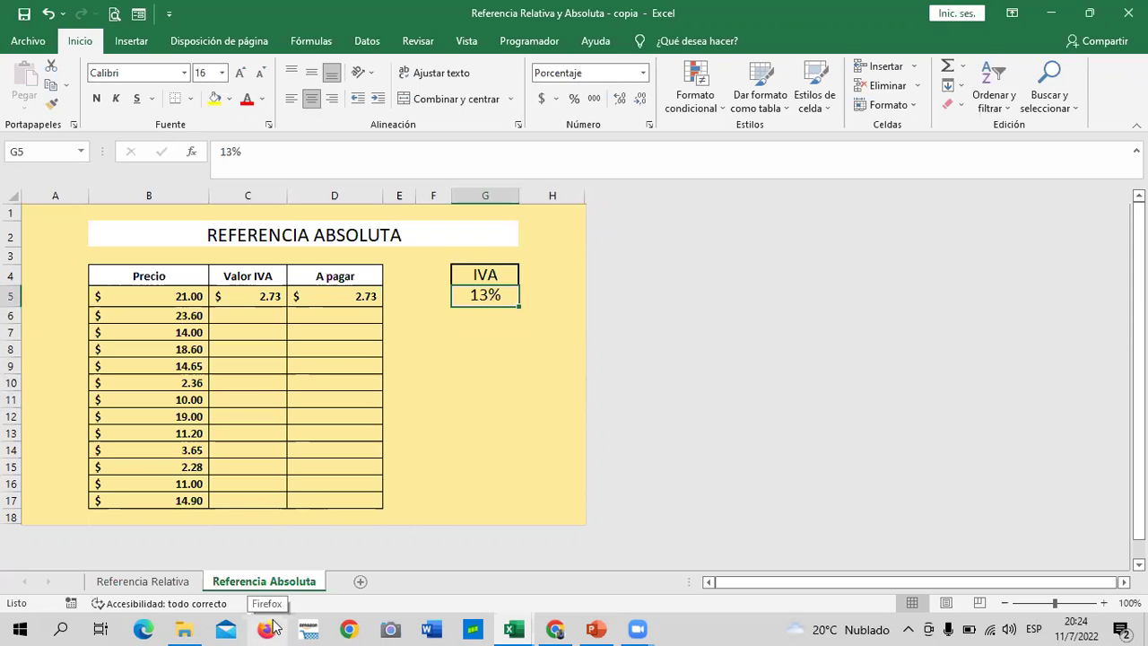
# Edit C5's formula to =B5*$G$5, locking the reference to the 13% rate.
pyautogui.click(505, 431)
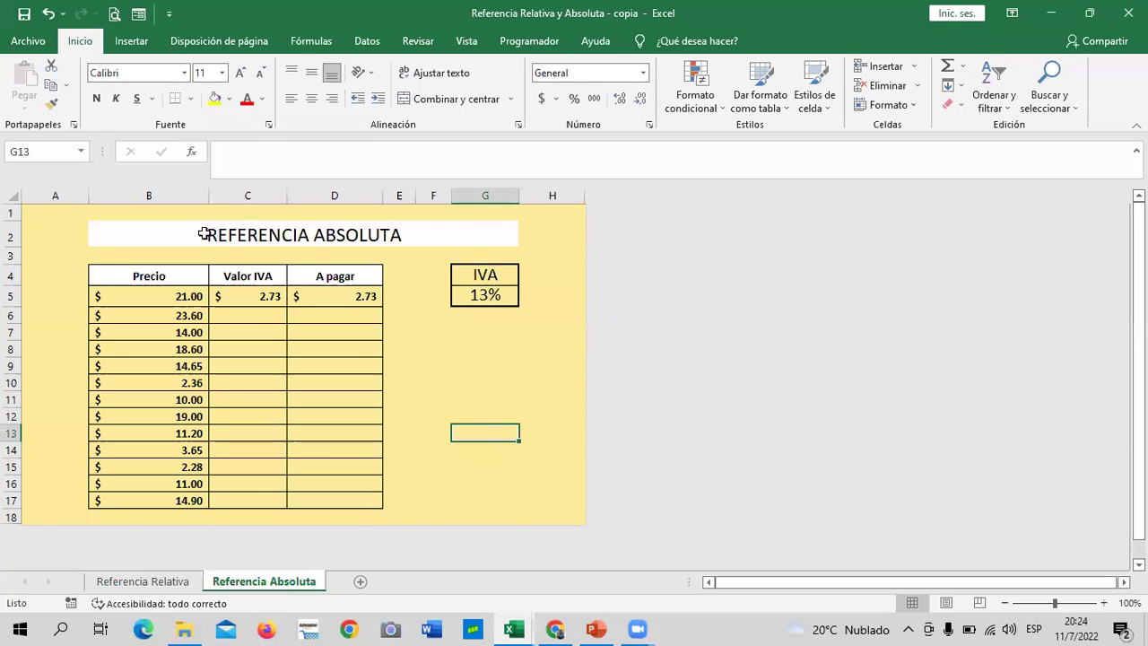
pyautogui.click(231, 290)
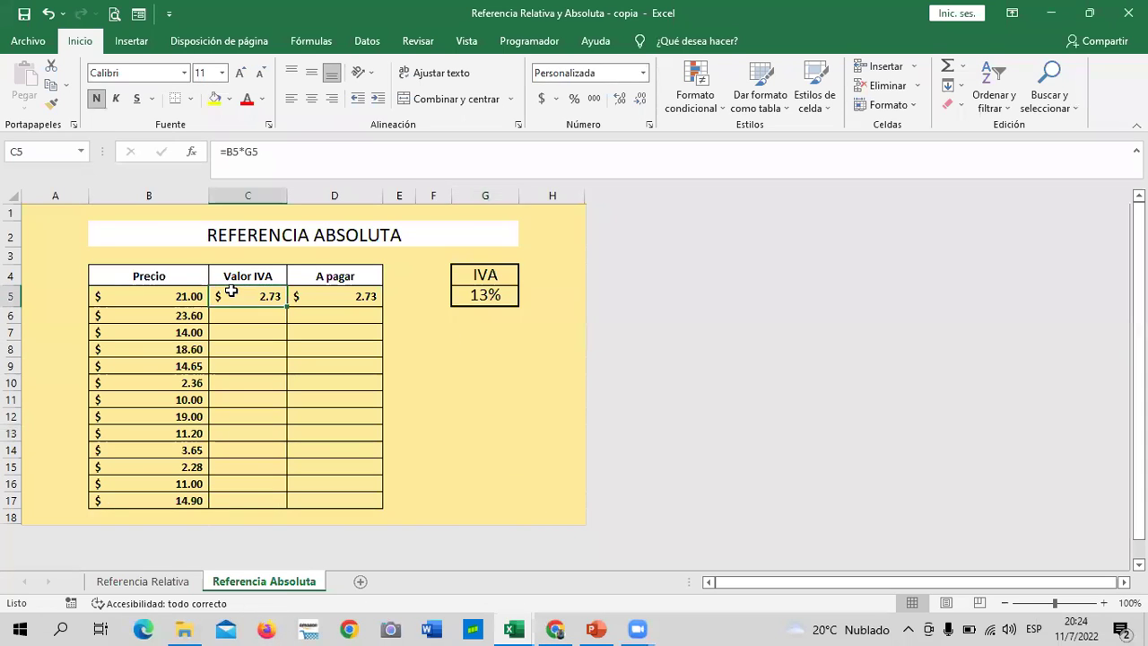
pyautogui.click(245, 152)
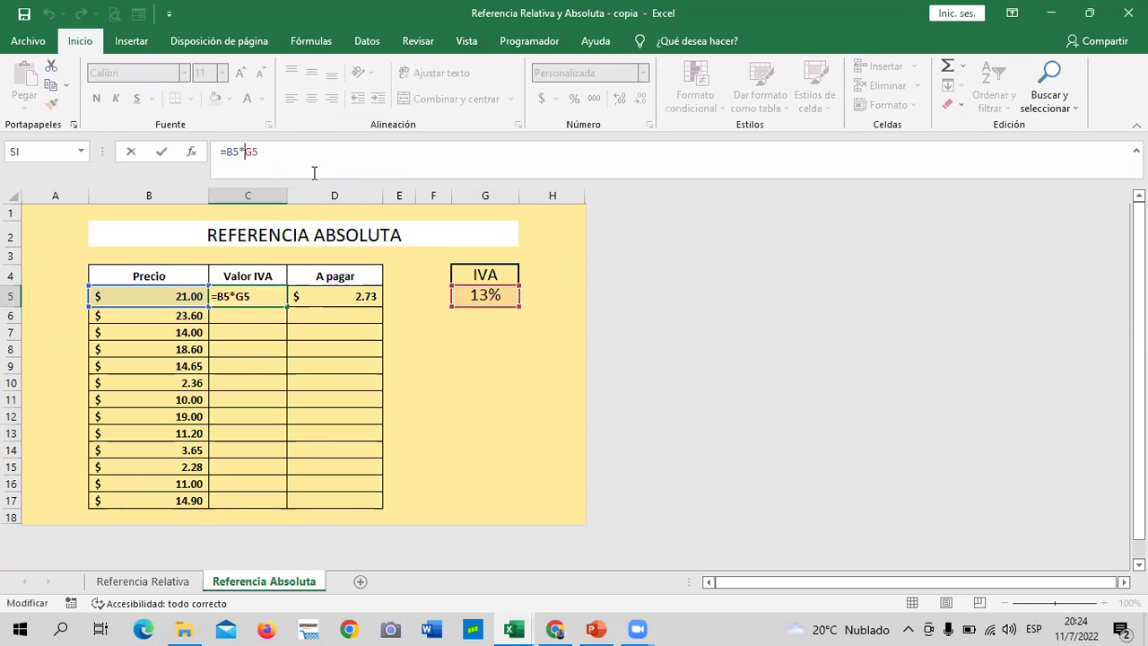
pyautogui.press('XF86MonBrightnessUp')
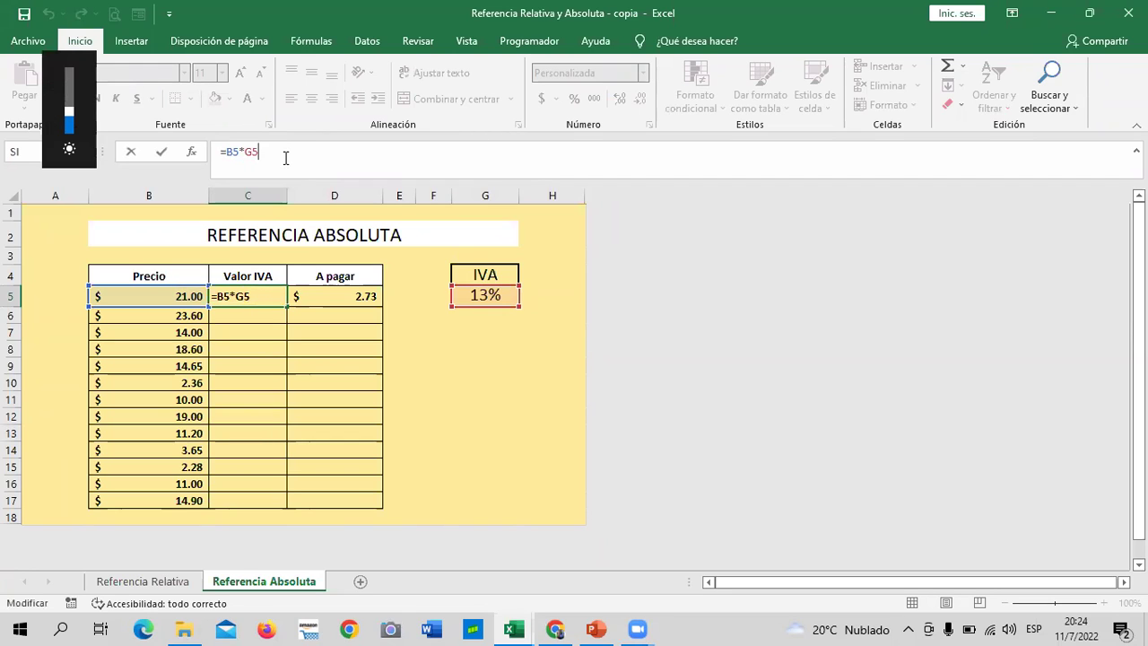
pyautogui.press('XF86MonBrightnessUp')
pyautogui.press('XF86MonBrightnessUp')
pyautogui.press('XF86MonBrightnessDown')
pyautogui.press('XF86MonBrightnessDown')
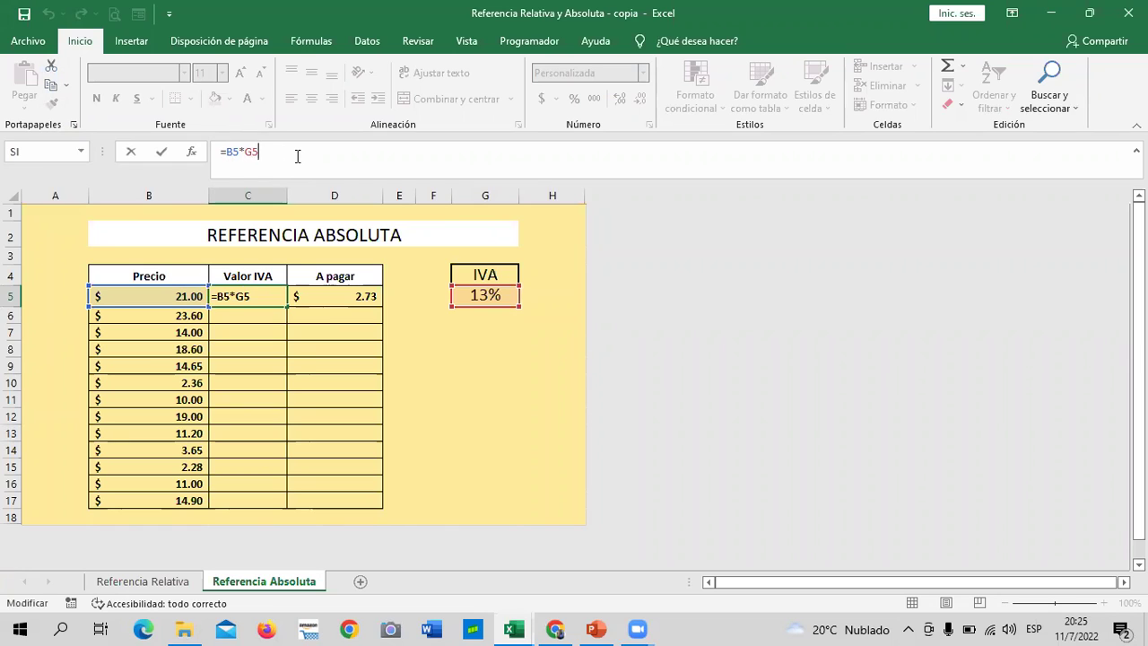
pyautogui.write('$G')
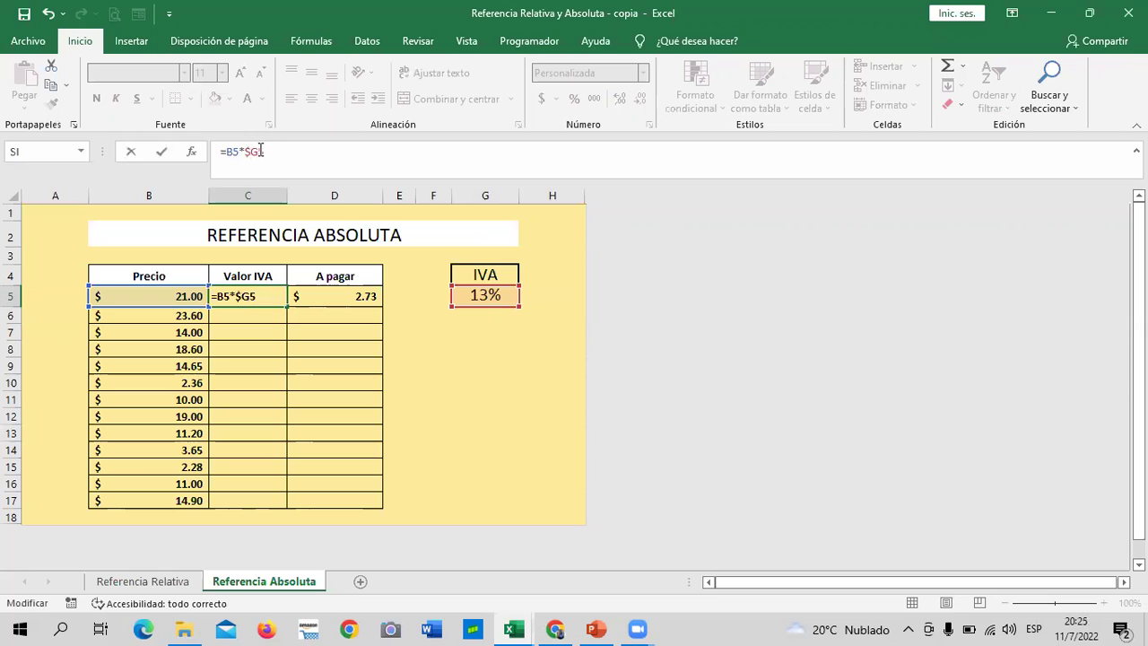
pyautogui.write('$')
pyautogui.press('Return')
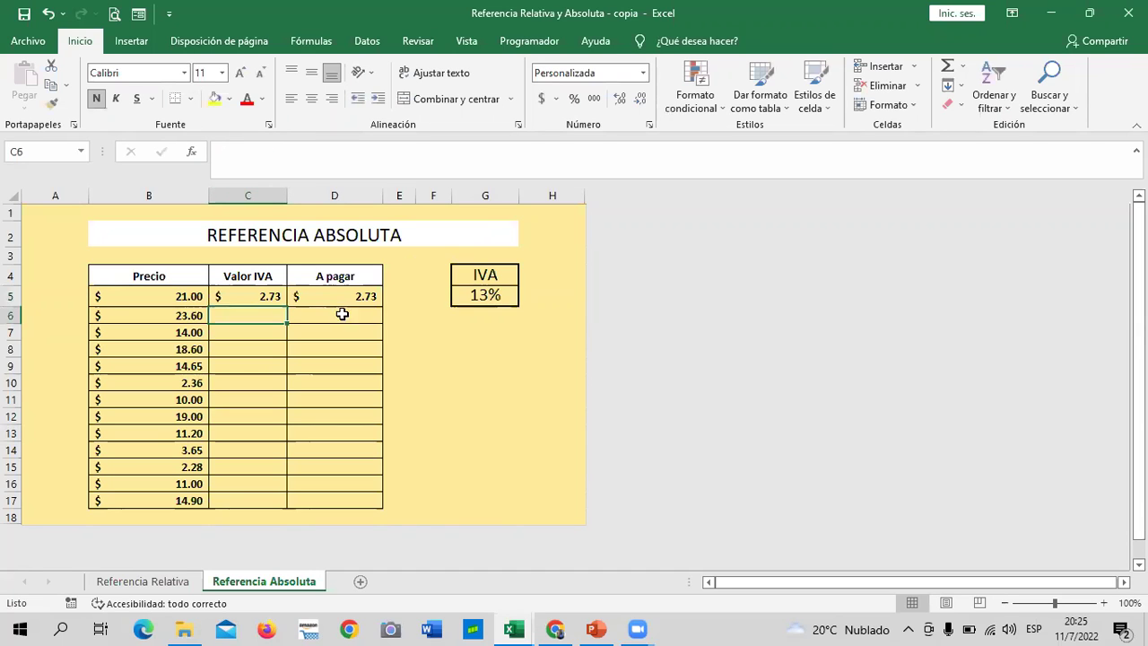
# Fill C5's =B5*$G$5 formula down through C17.
pyautogui.click(270, 295)
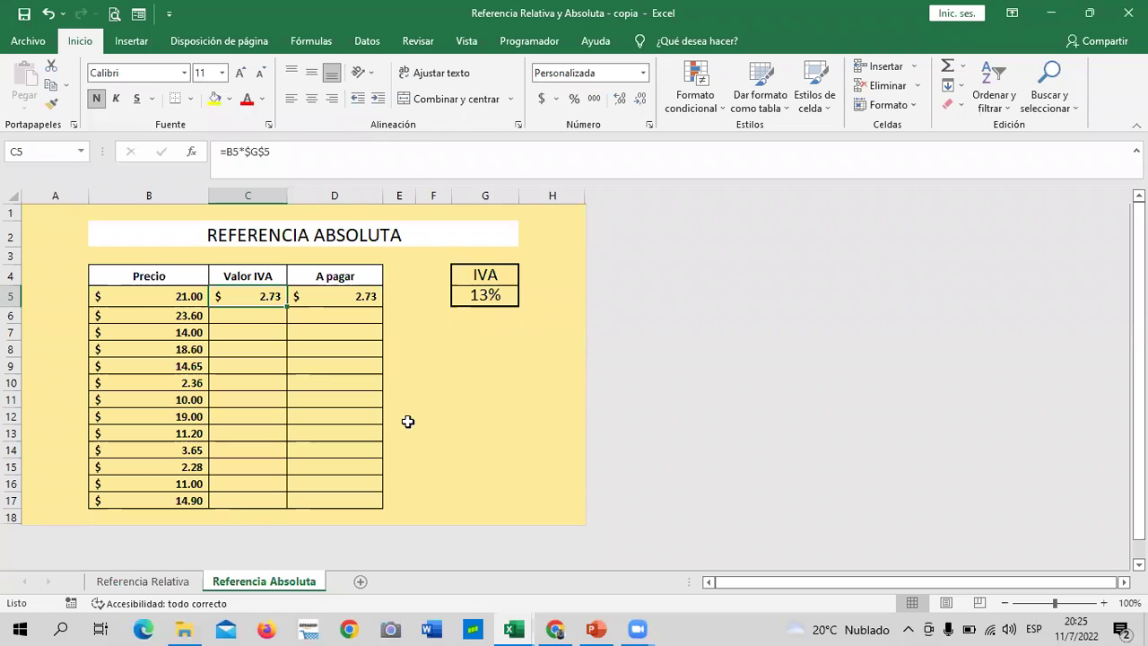
pyautogui.click(485, 349)
pyautogui.click(243, 294)
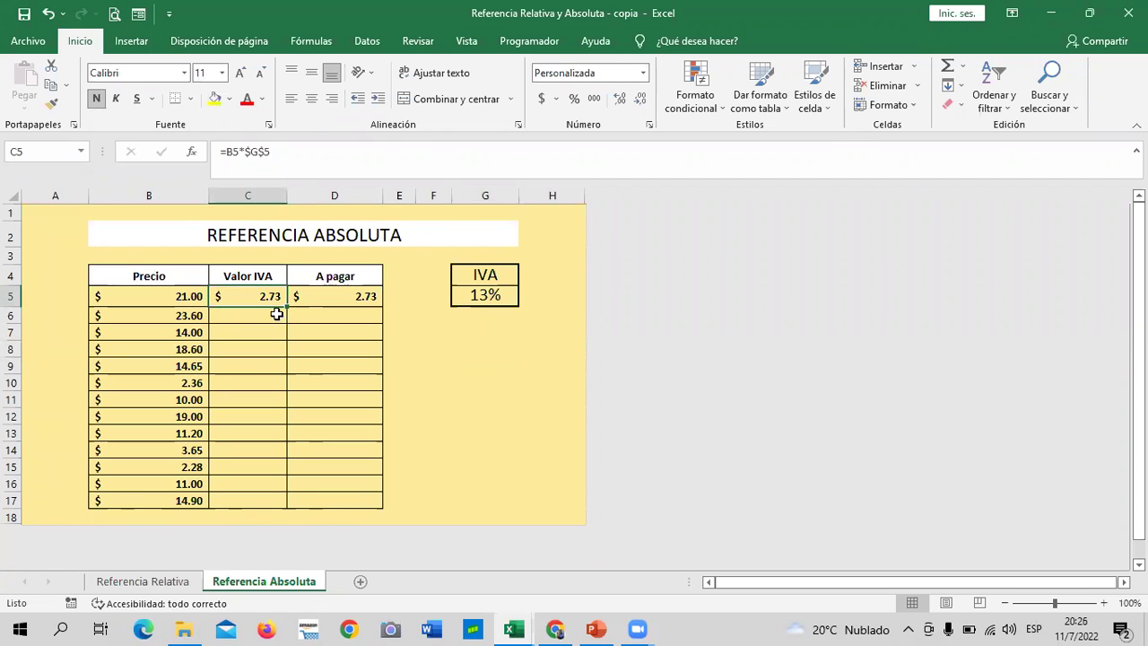
pyautogui.moveTo(287, 306); pyautogui.dragTo(297, 502)
pyautogui.click(461, 468)
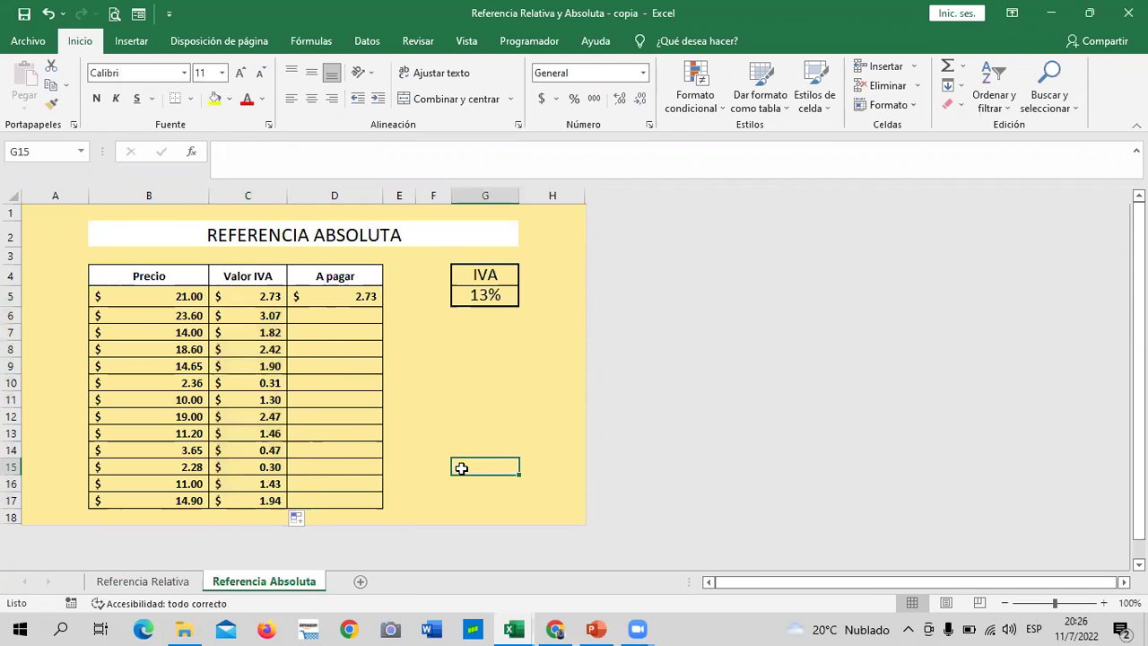
# Check that the copied formulas in C12, C16, C17 and C9 all keep $G$5.
pyautogui.click(232, 414)
pyautogui.click(237, 480)
pyautogui.click(236, 501)
pyautogui.click(243, 413)
pyautogui.click(239, 365)
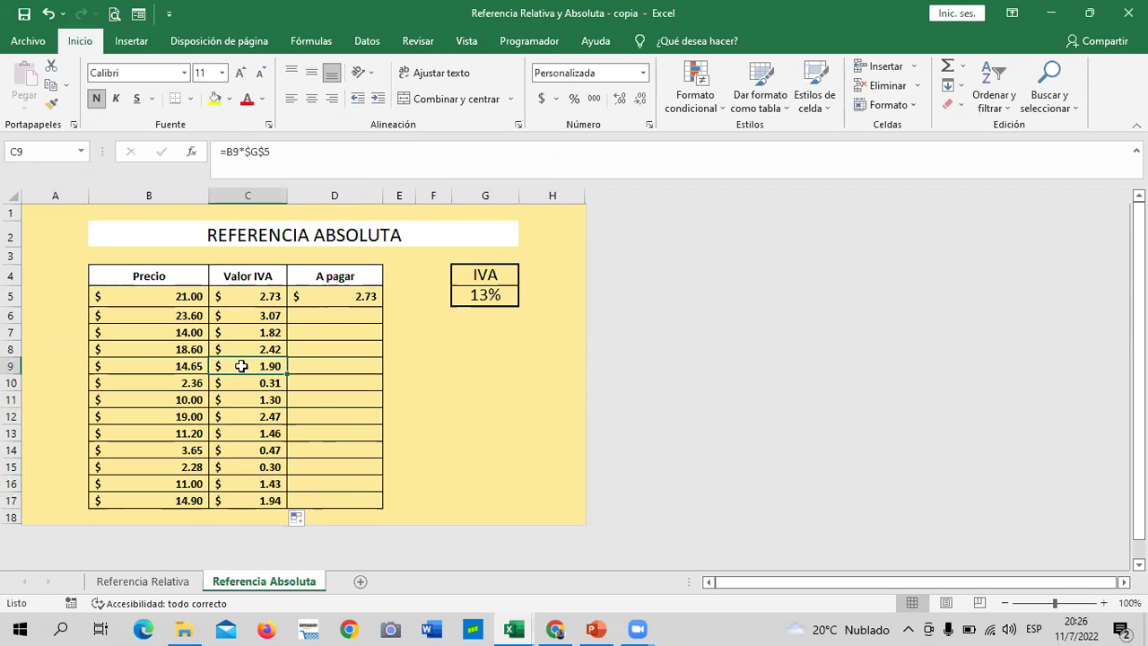
pyautogui.click(245, 496)
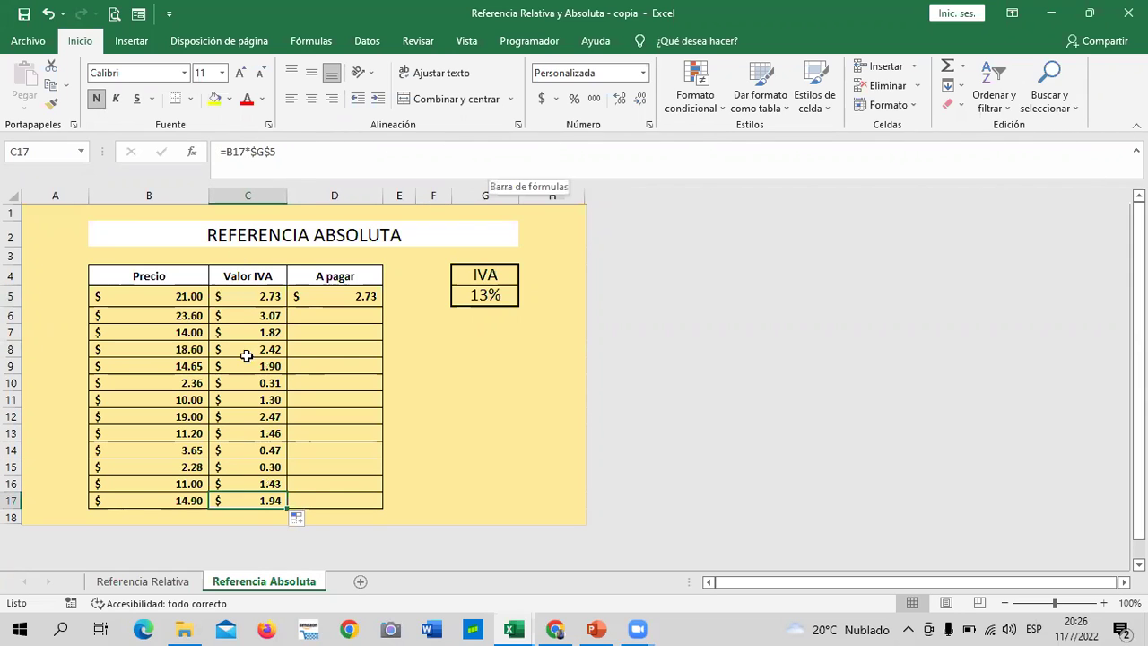
pyautogui.click(250, 322)
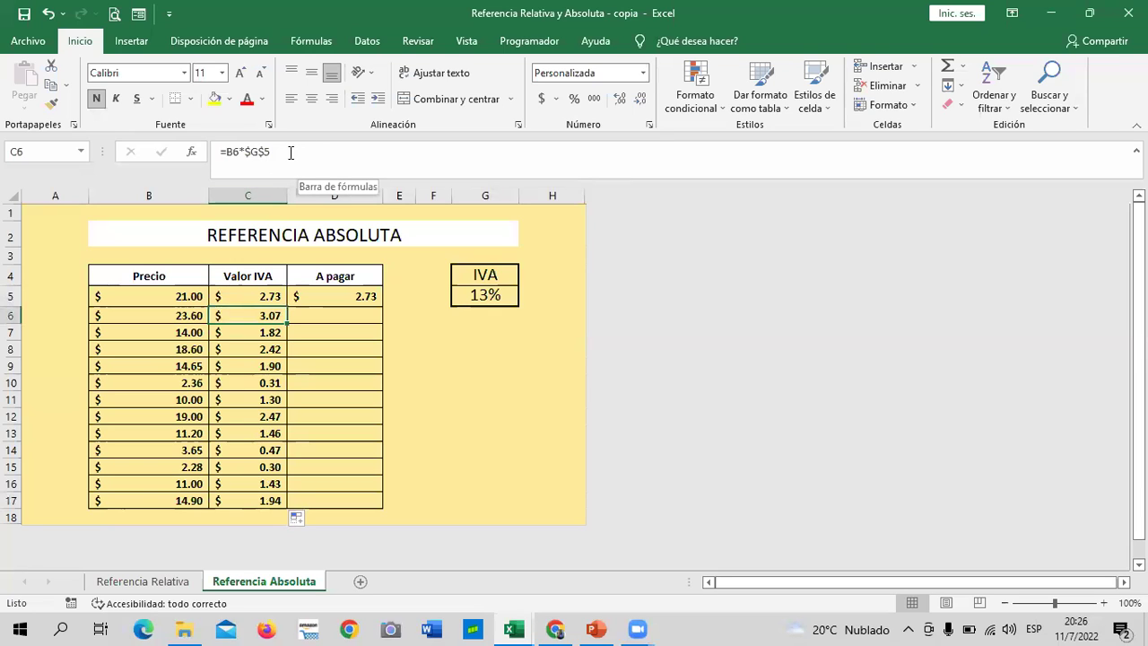
pyautogui.click(260, 296)
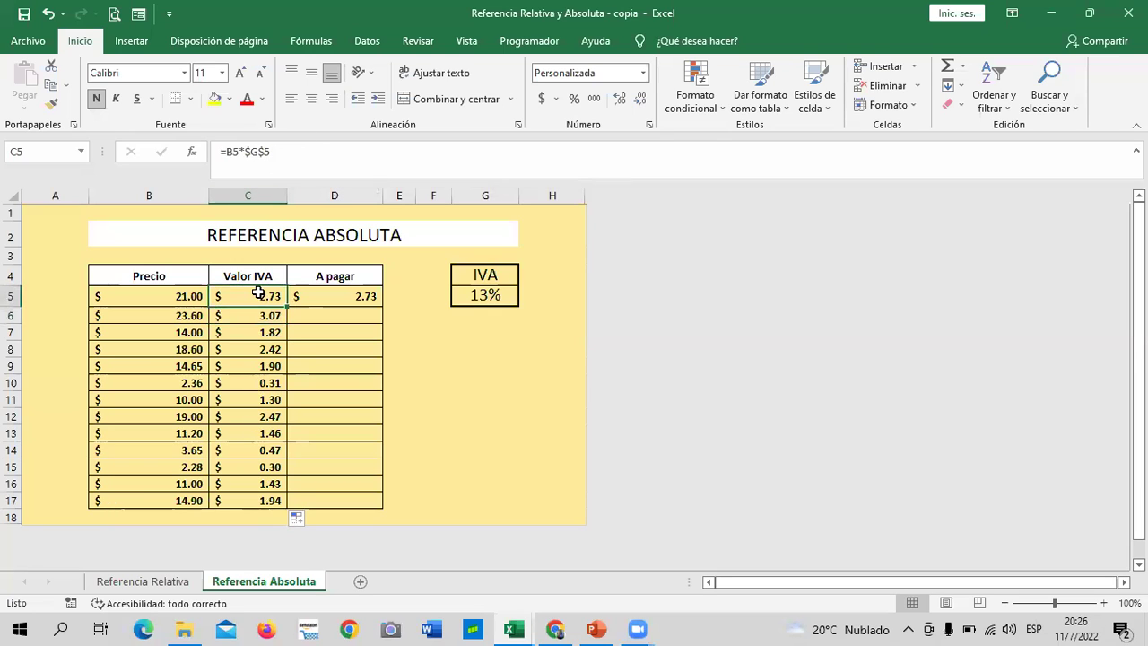
pyautogui.click(248, 498)
pyautogui.click(254, 402)
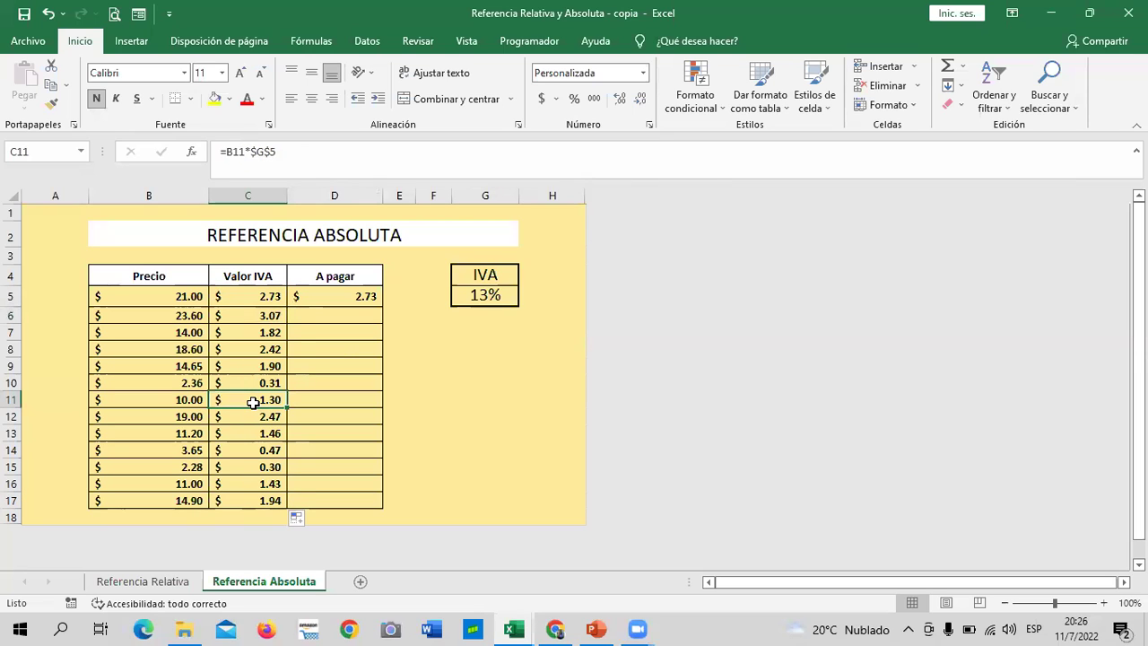
pyautogui.click(269, 297)
pyautogui.click(250, 499)
pyautogui.click(250, 417)
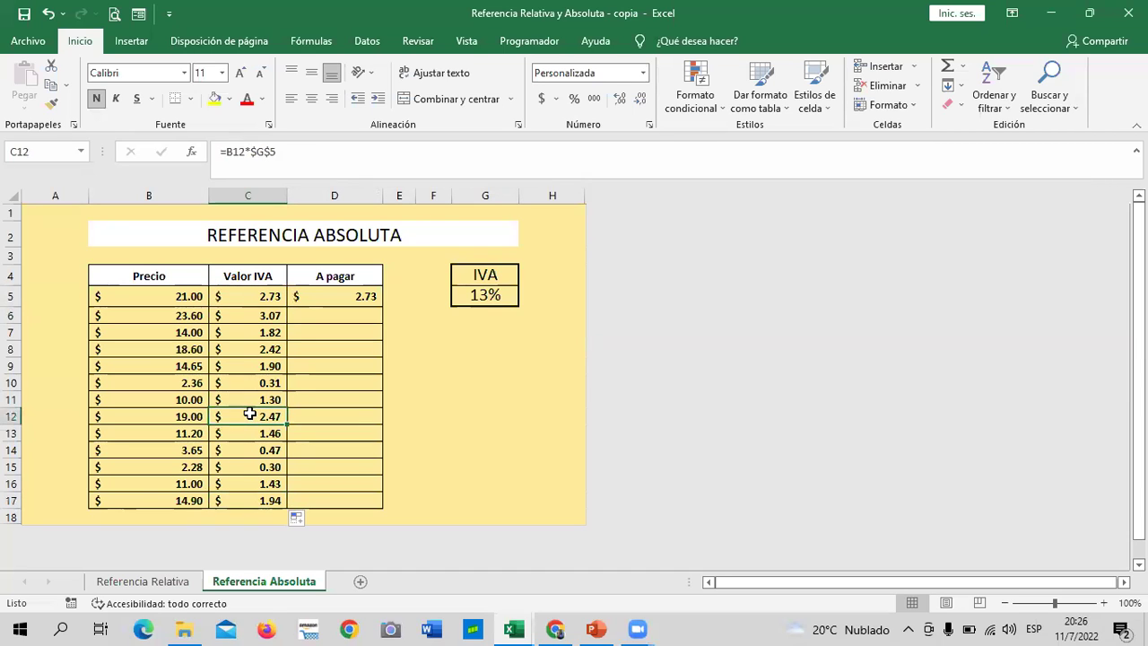
pyautogui.click(238, 480)
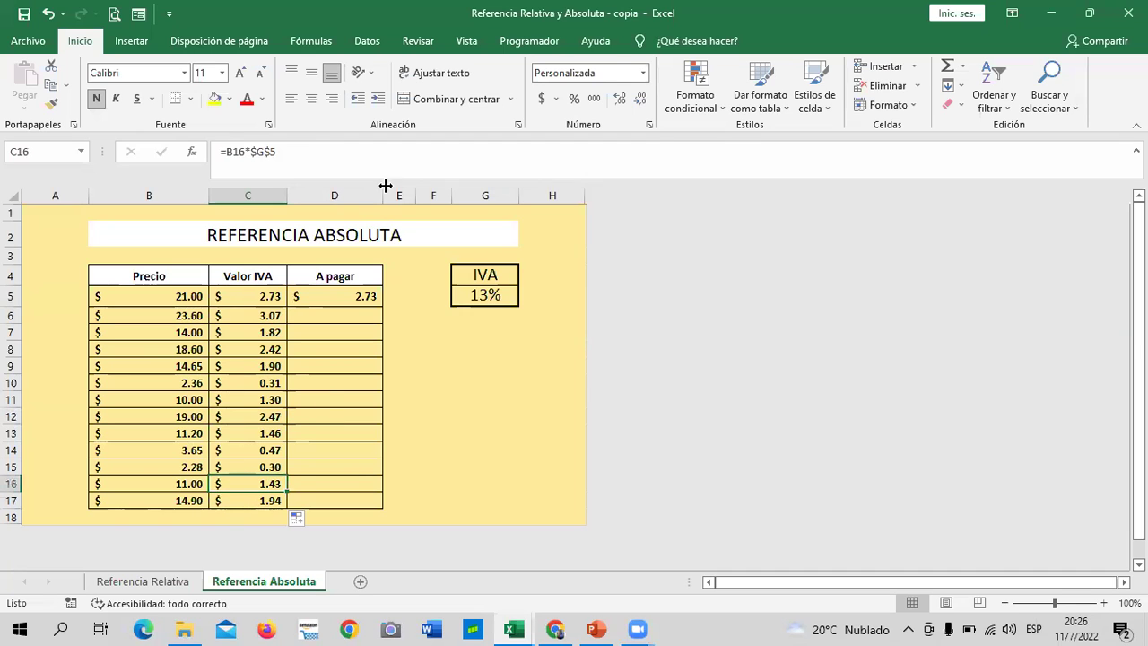
pyautogui.click(348, 156)
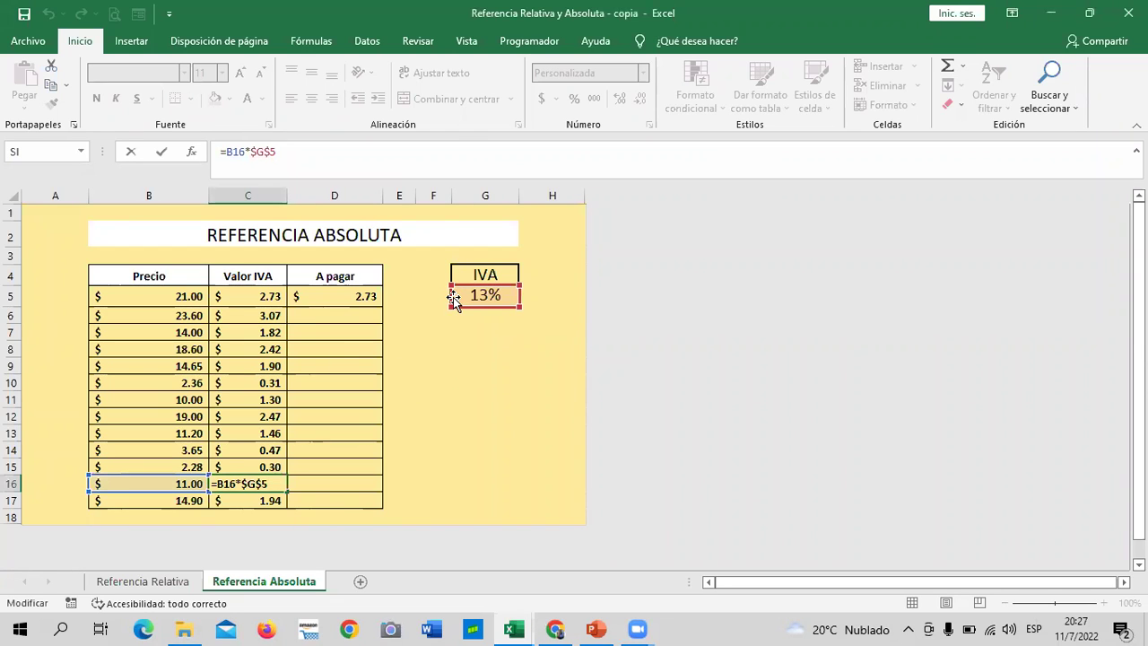
# Leave C16 unchanged, then point out the 13% rate in G5, empty A pagar cell D6 and price B5.
pyautogui.press('Return')
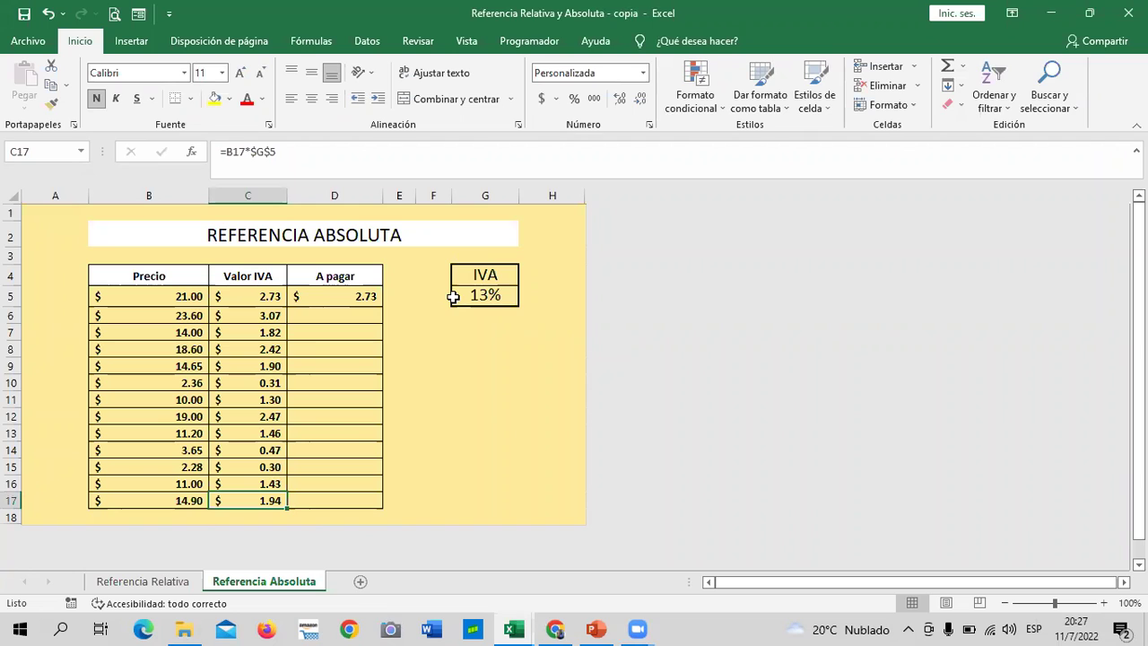
pyautogui.click(477, 345)
pyautogui.click(478, 296)
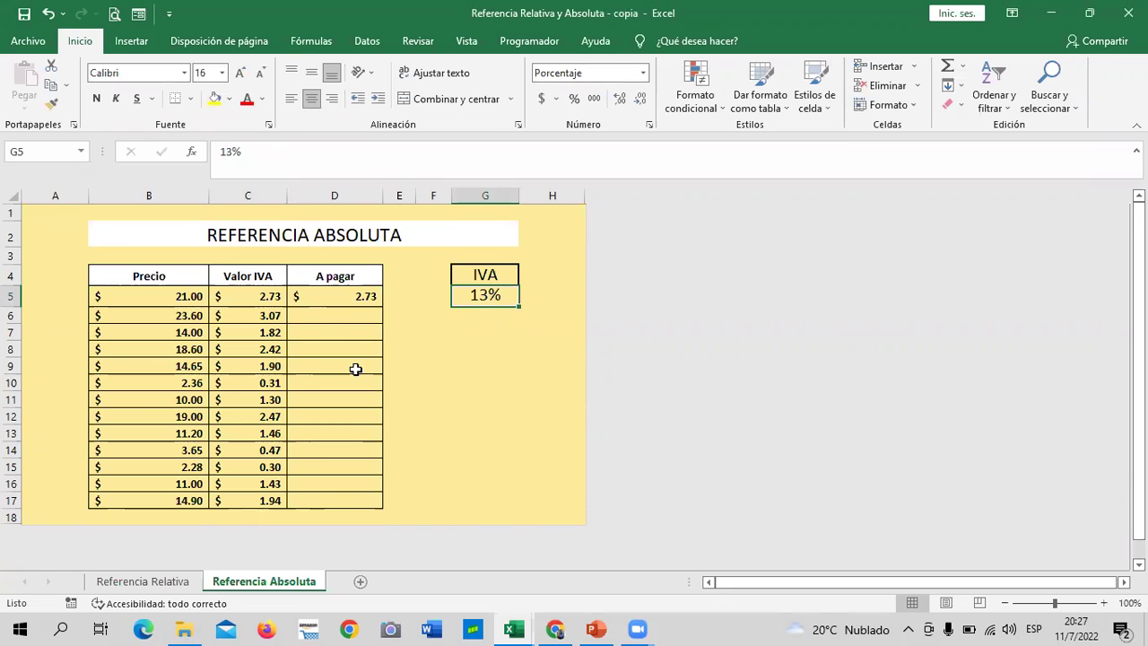
pyautogui.click(321, 316)
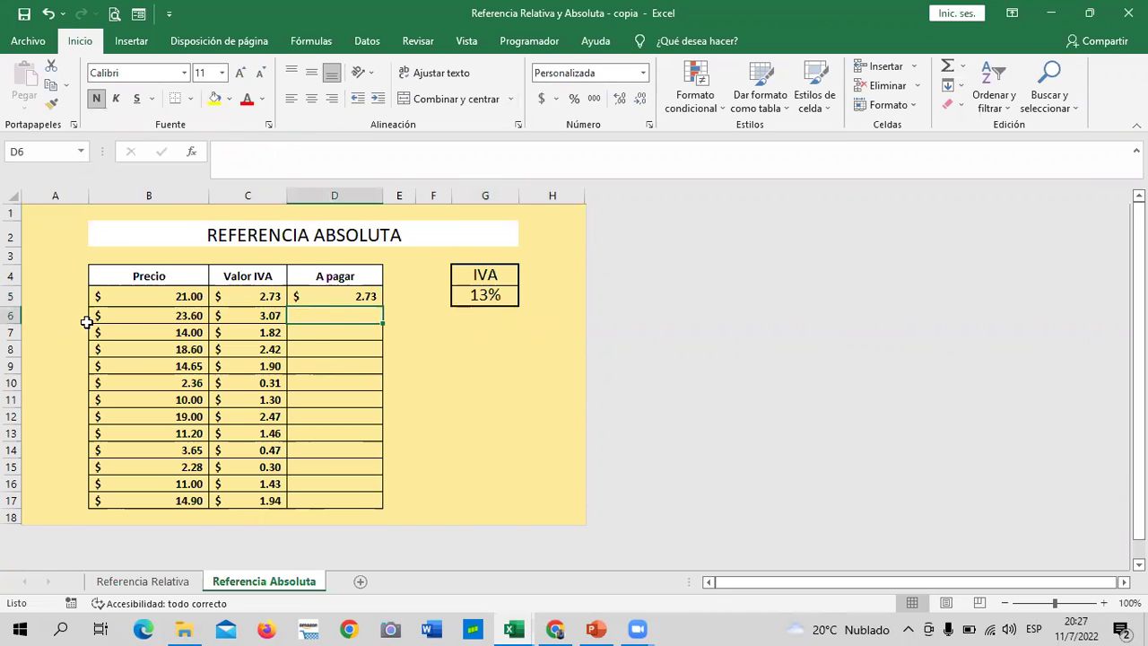
pyautogui.click(141, 294)
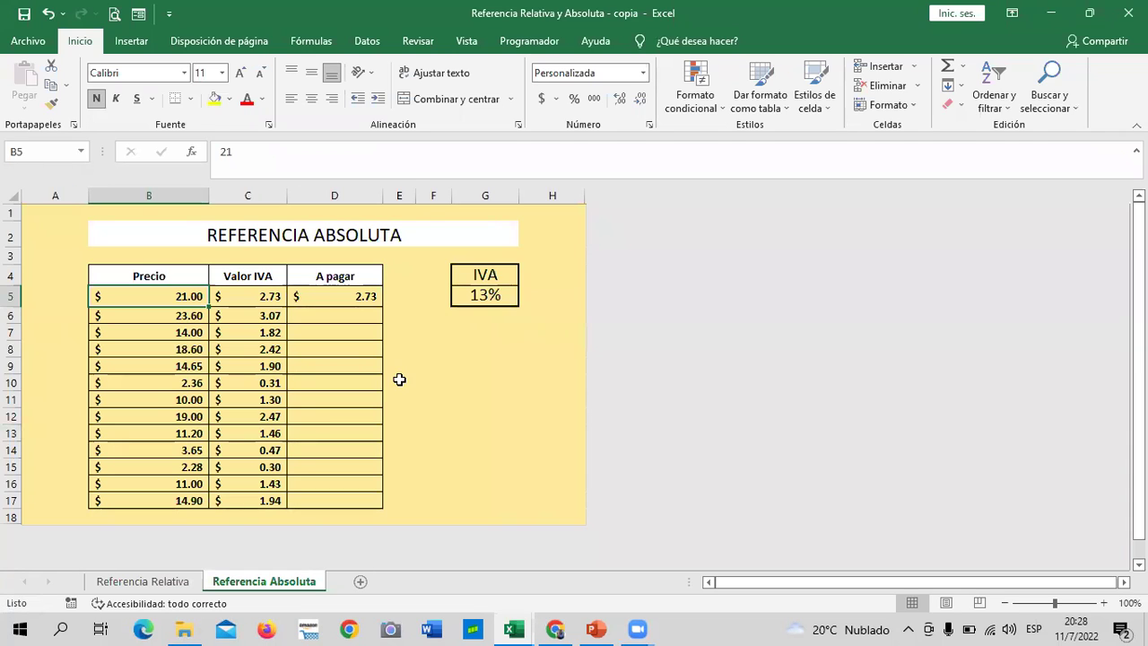
pyautogui.click(482, 294)
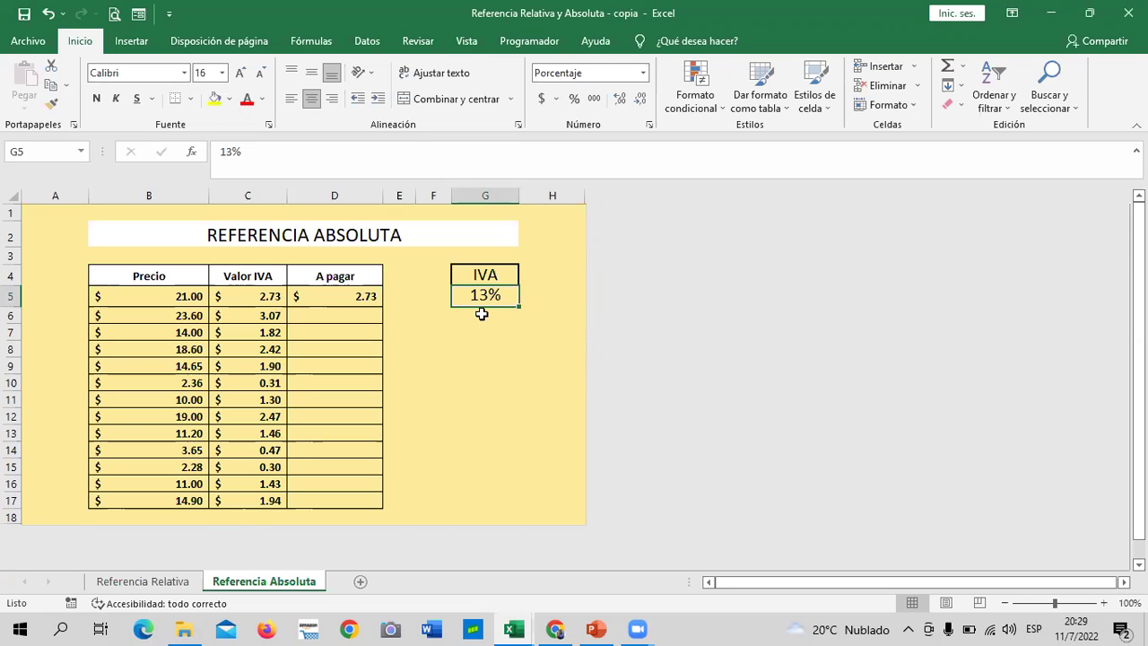
# Review the IVA formulas in C5, C11 and C17 against the first price in B5.
pyautogui.click(258, 297)
pyautogui.click(234, 406)
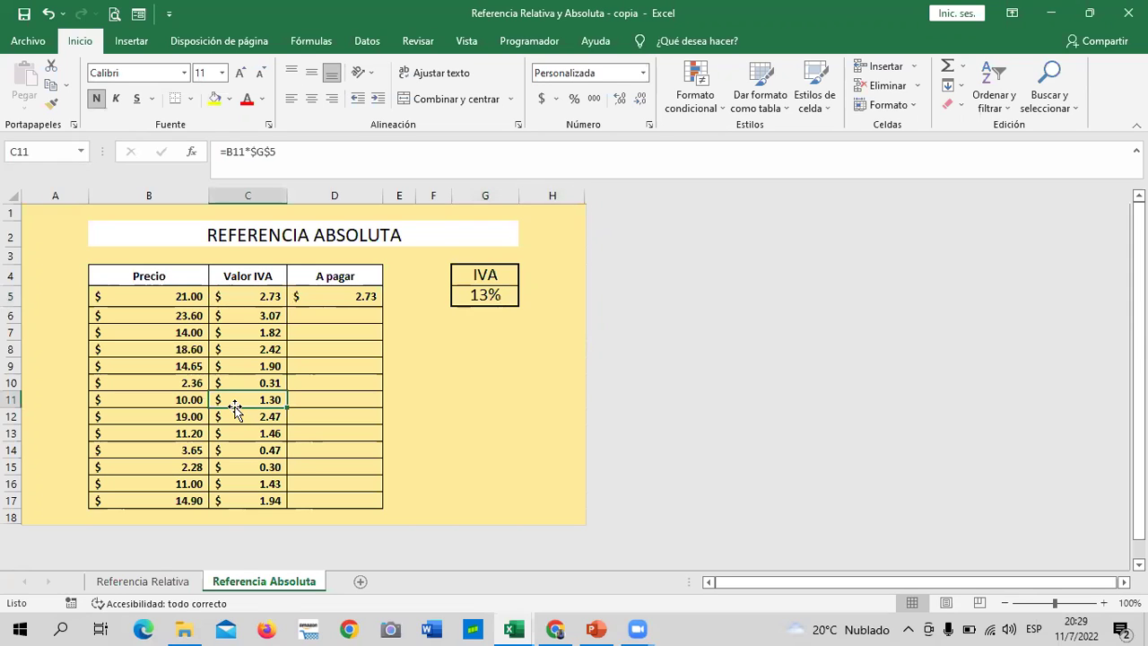
pyautogui.click(249, 494)
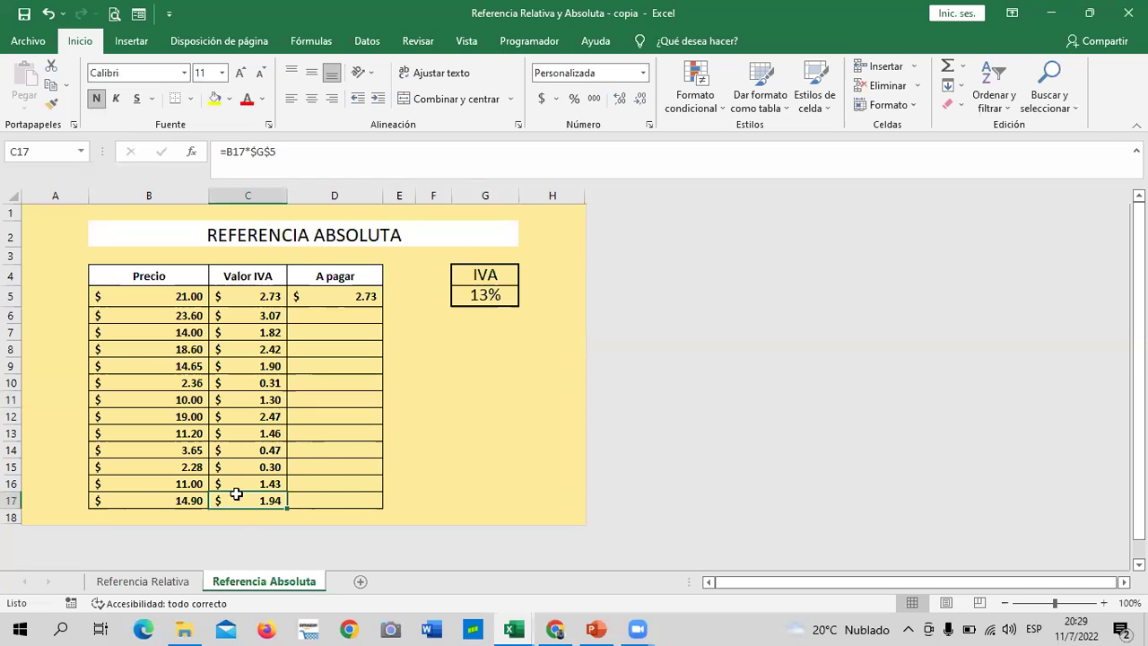
pyautogui.moveTo(484, 450); pyautogui.dragTo(443, 359)
pyautogui.click(186, 294)
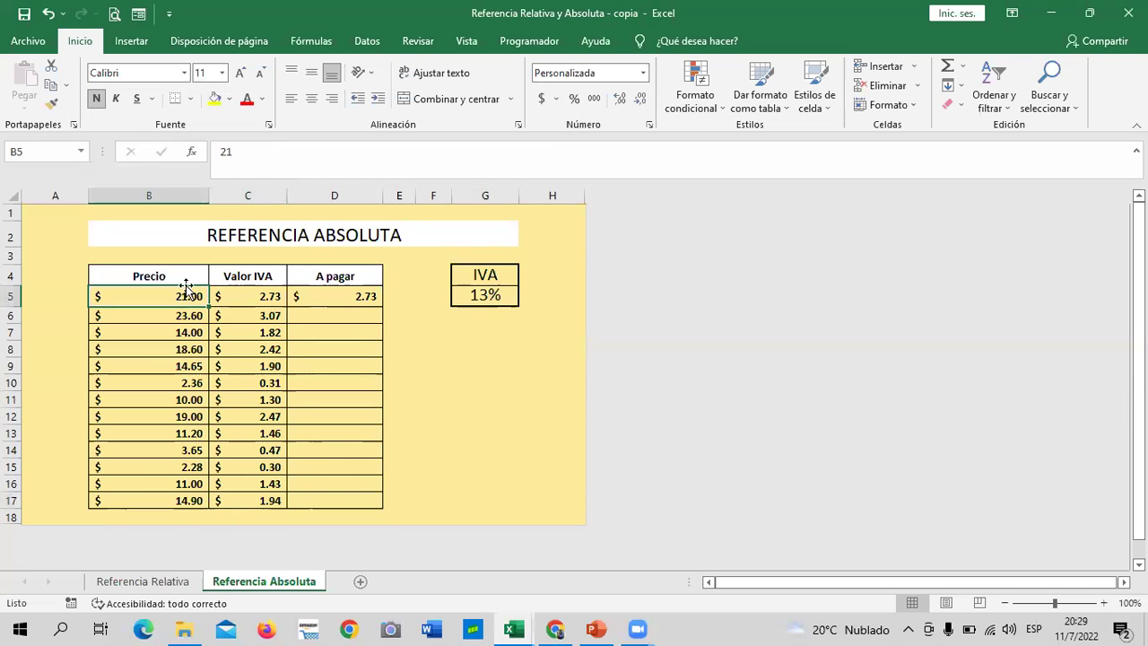
pyautogui.click(264, 299)
# Clear the existing amount in D5 and reselect it for a new formula.
pyautogui.click(340, 293)
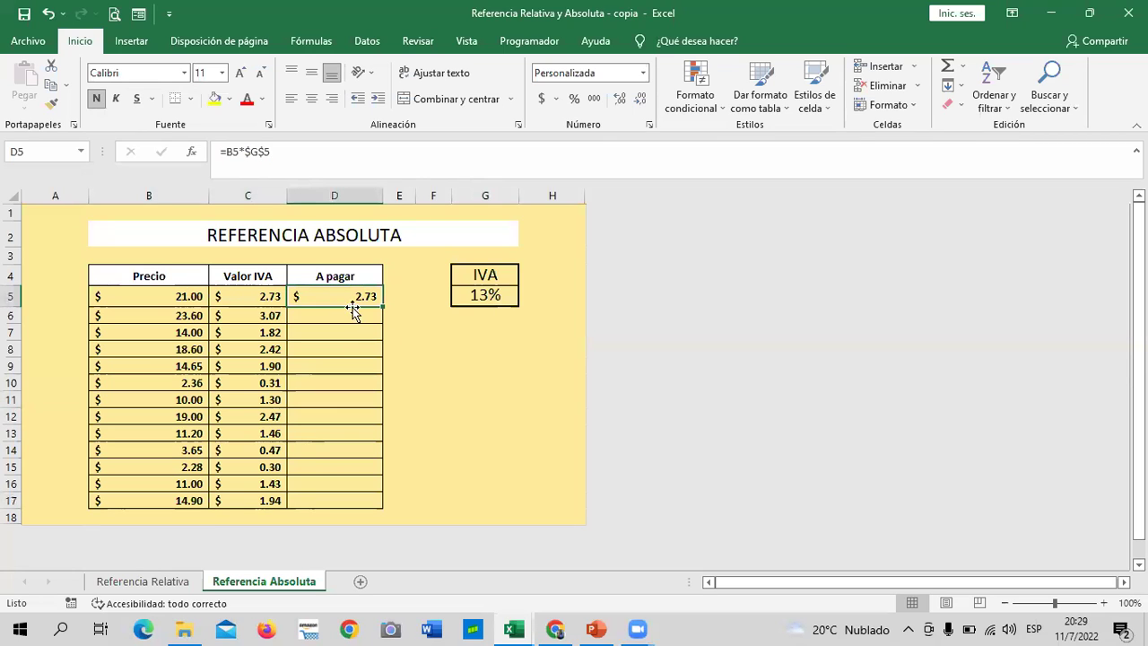
pyautogui.press('Delete')
pyautogui.click(457, 366)
pyautogui.click(331, 292)
# Enter =B5+C5 in D5 to add price and IVA.
pyautogui.write('=')
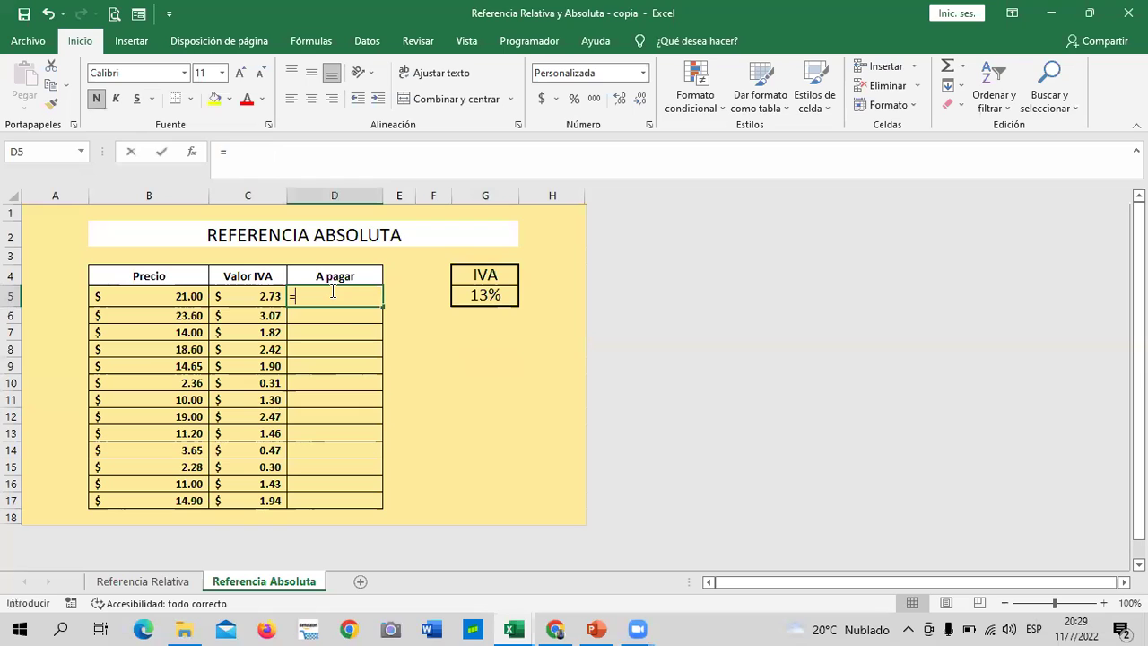
pyautogui.click(159, 300)
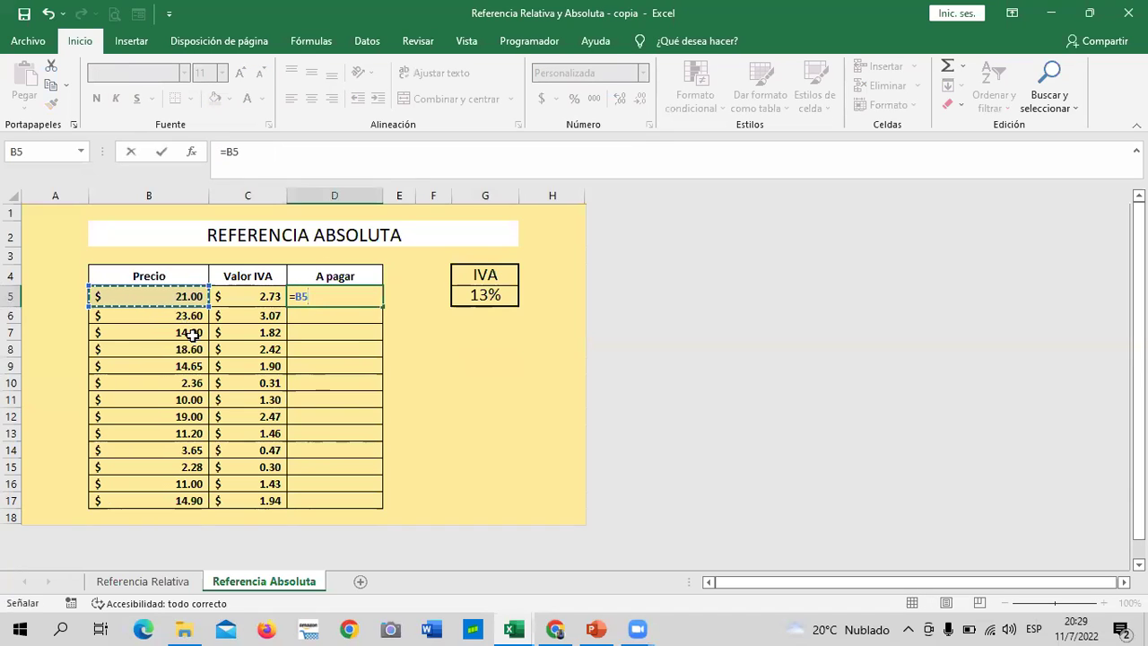
pyautogui.write('+')
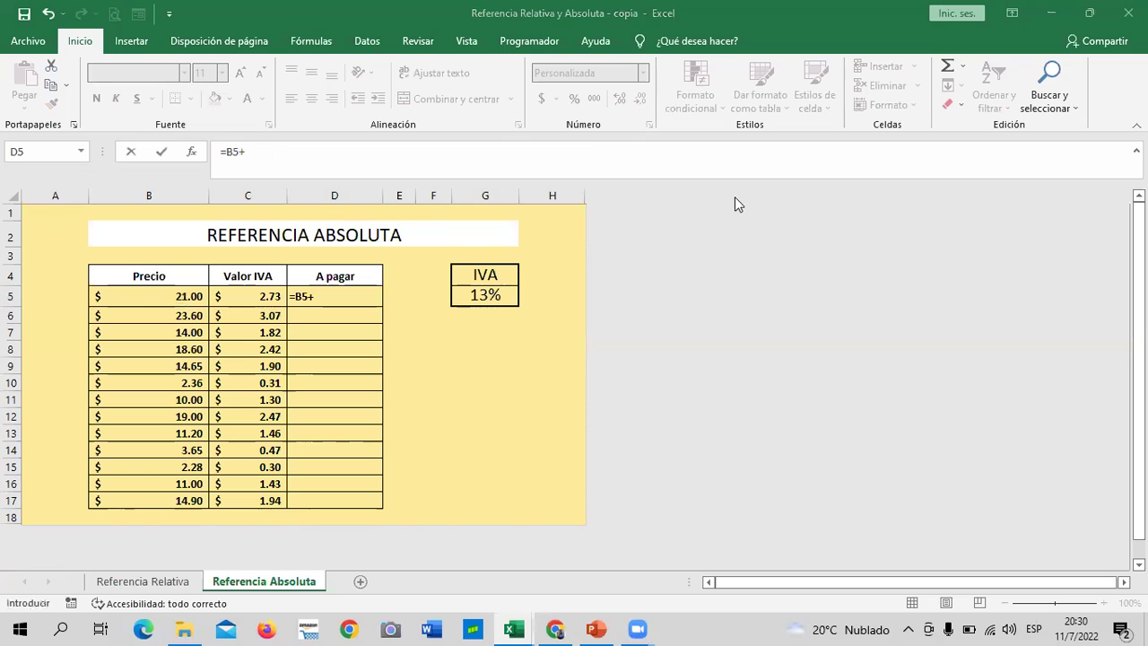
pyautogui.click(328, 296)
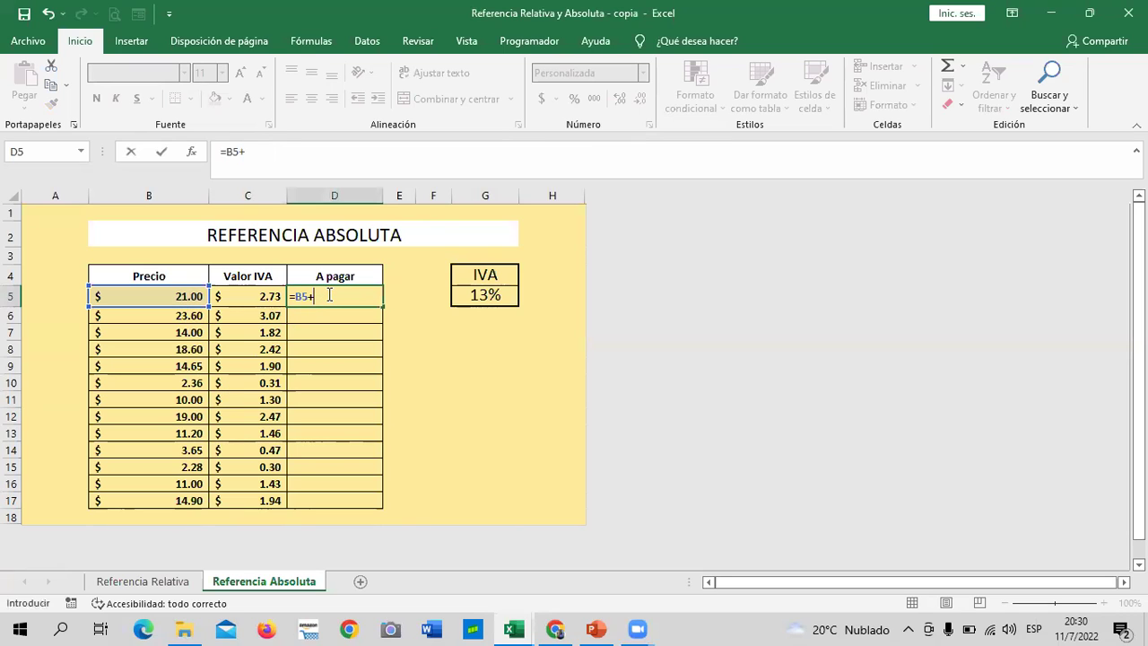
pyautogui.click(266, 295)
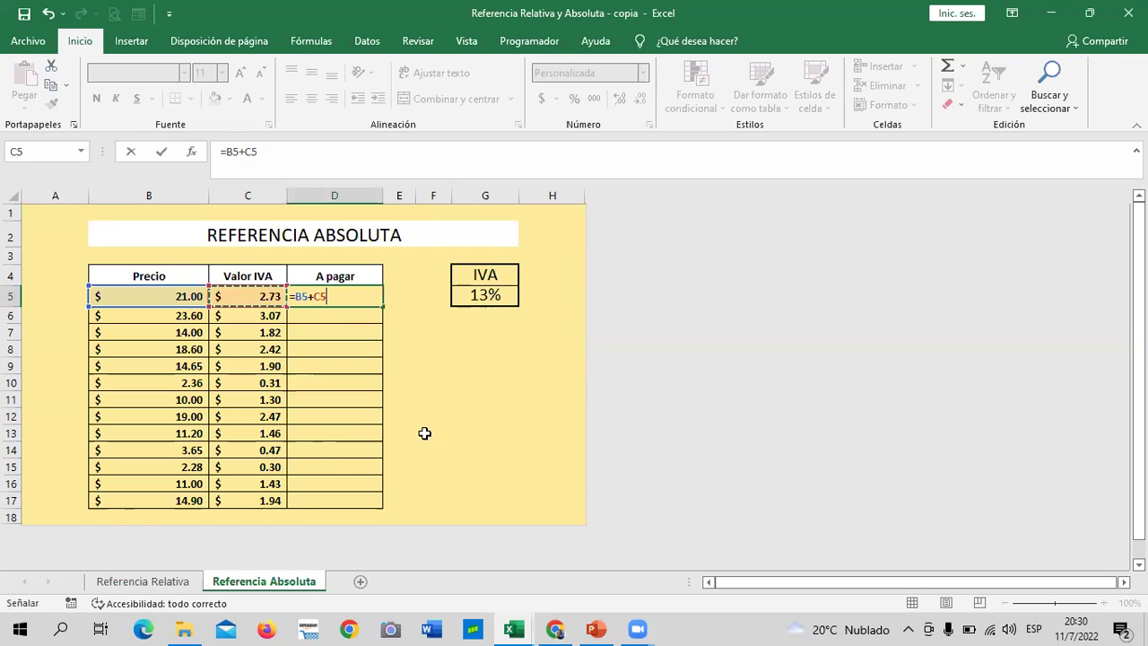
pyautogui.press('Return')
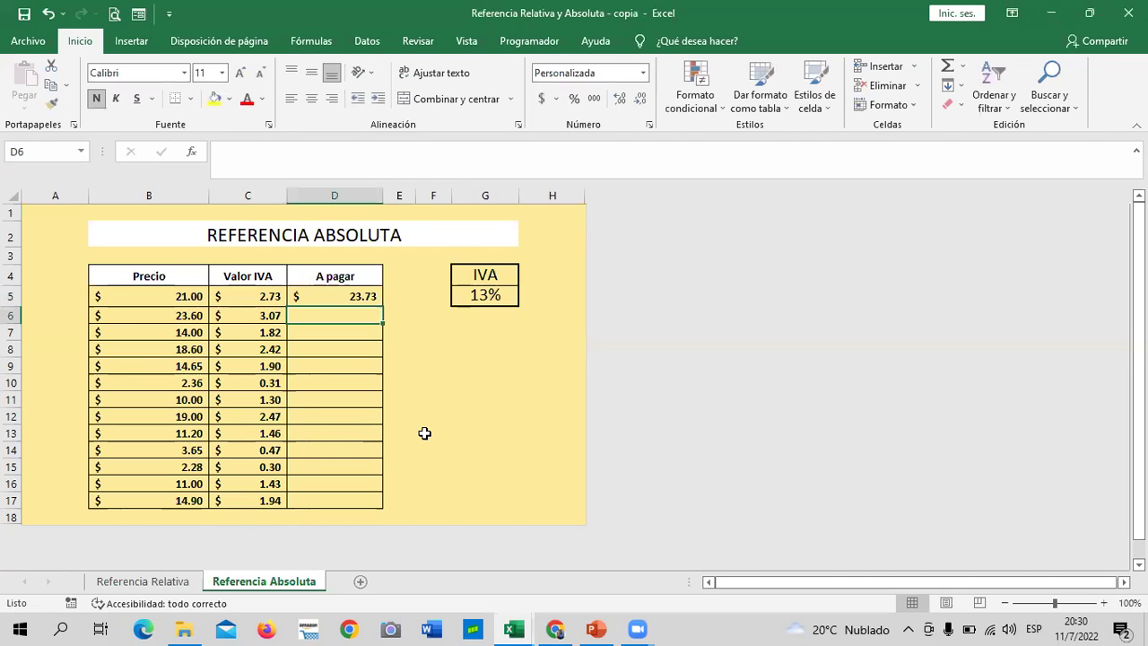
# Copy the D5 total down to D17 and verify the copied formulas in D9 and D17.
pyautogui.click(348, 295)
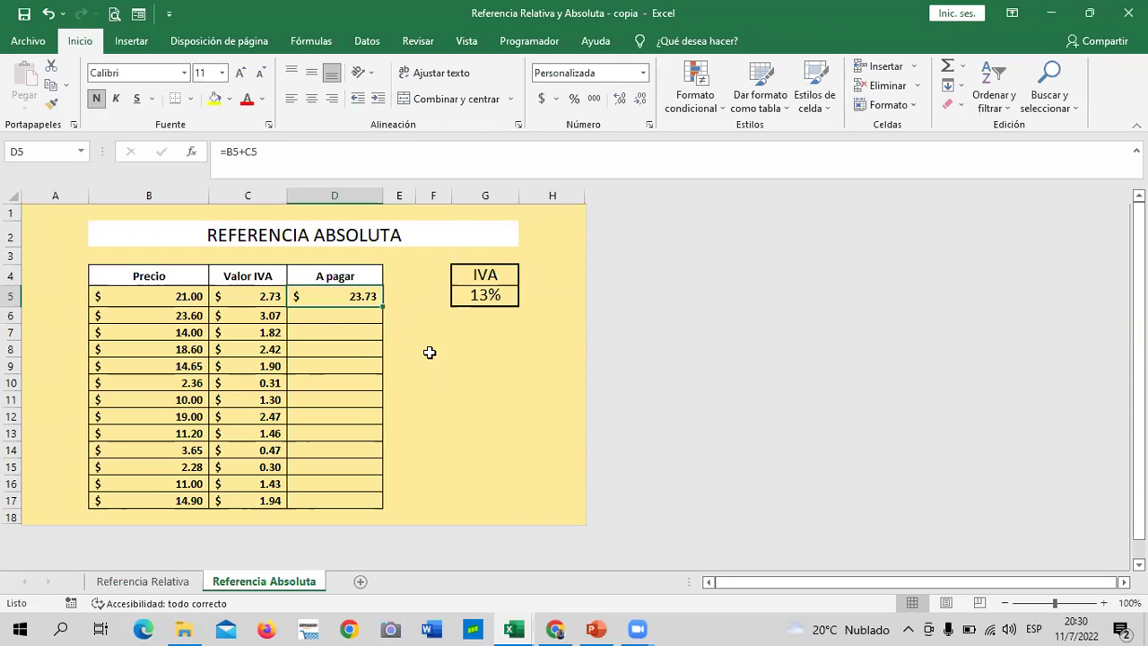
pyautogui.moveTo(383, 307); pyautogui.dragTo(385, 505)
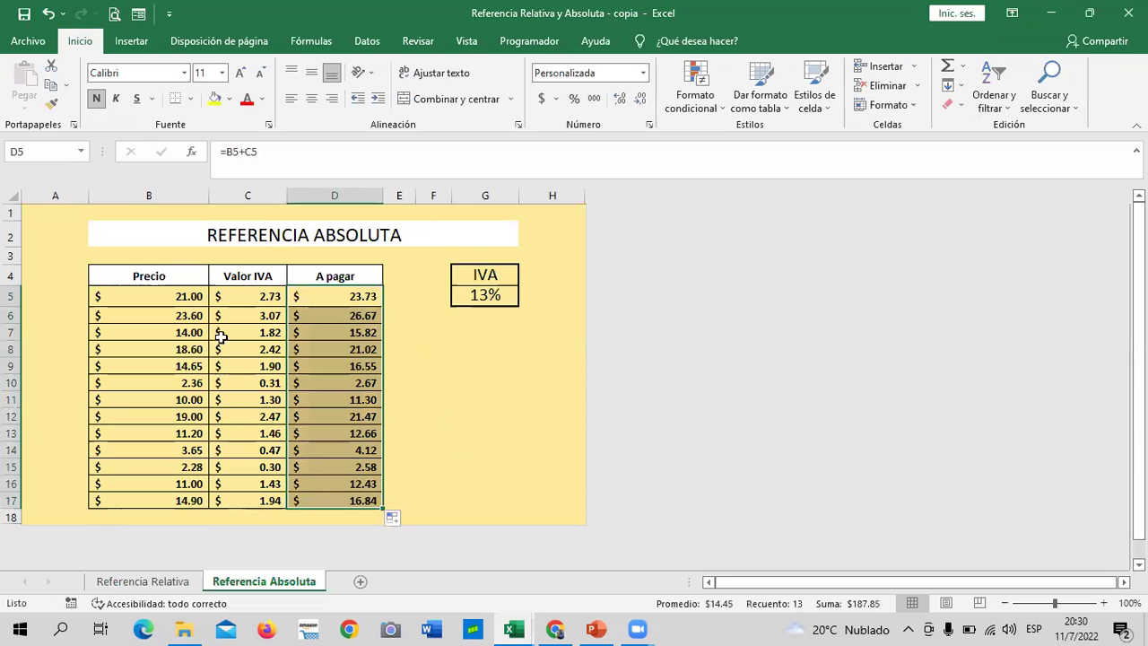
pyautogui.click(494, 450)
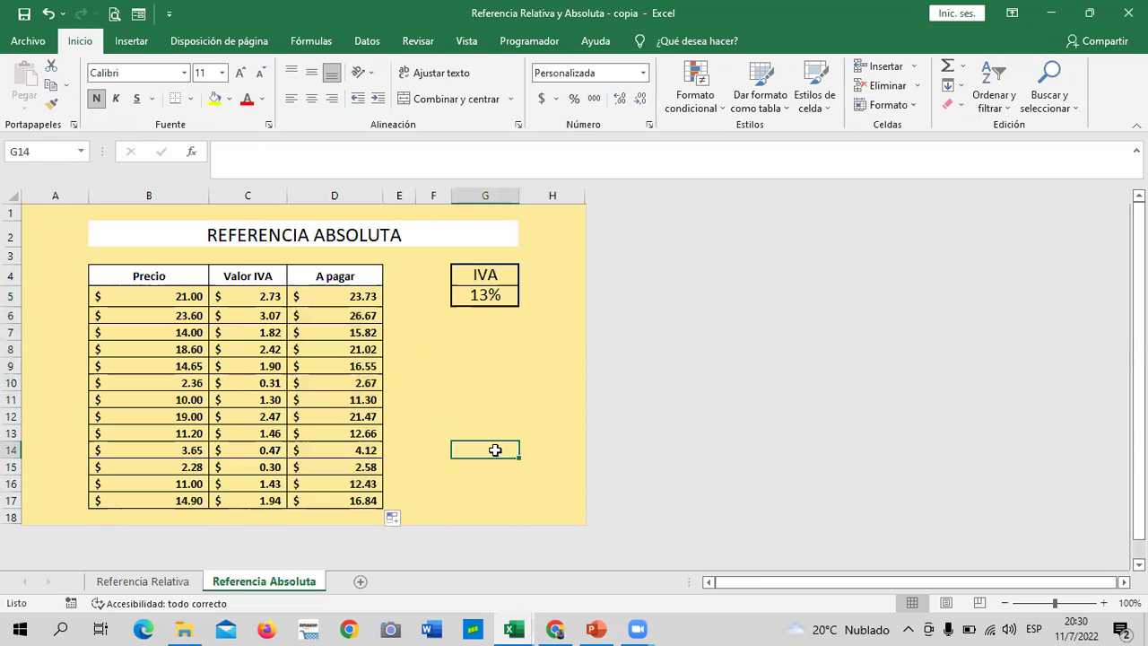
pyautogui.click(341, 296)
pyautogui.click(344, 368)
pyautogui.click(330, 495)
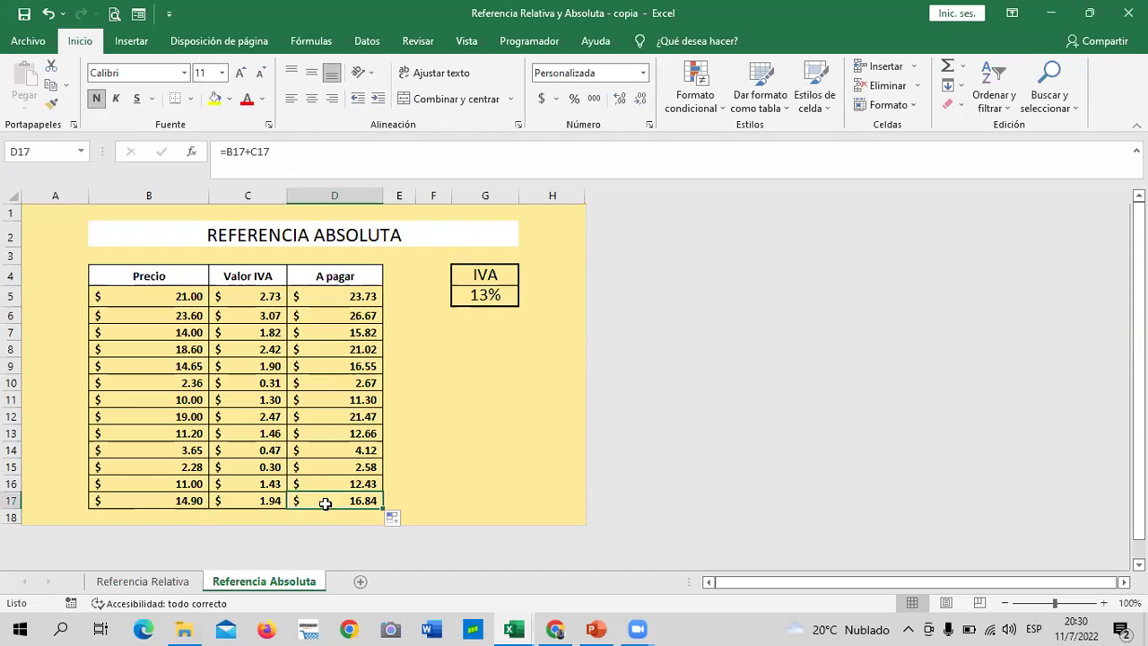
pyautogui.click(378, 150)
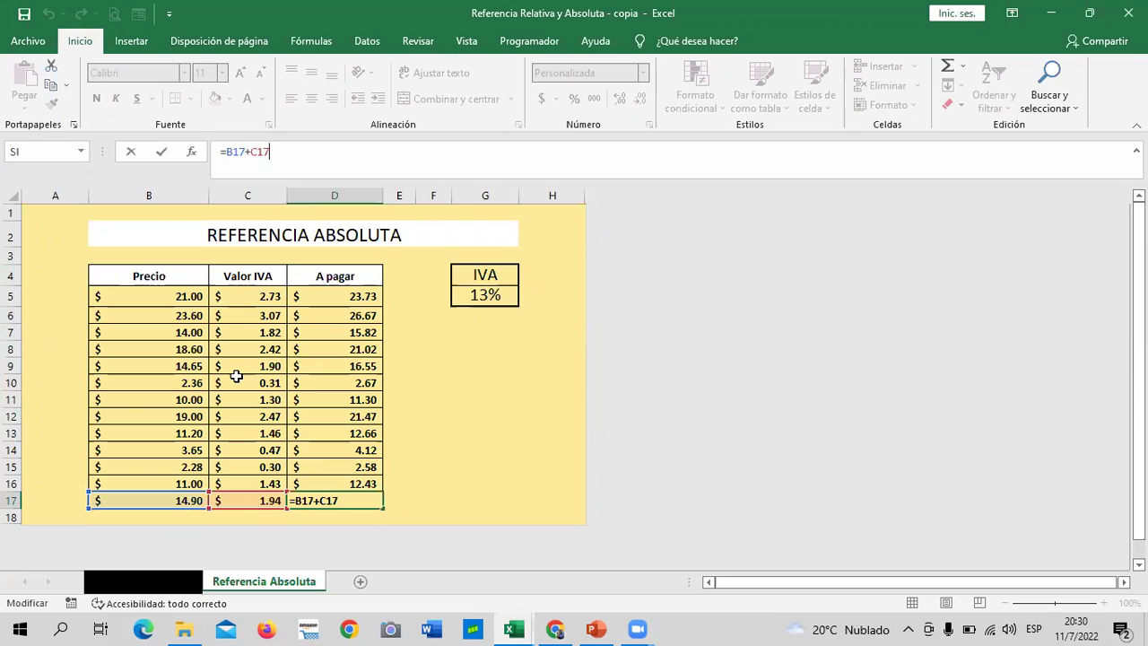
pyautogui.press('Return')
pyautogui.click(439, 416)
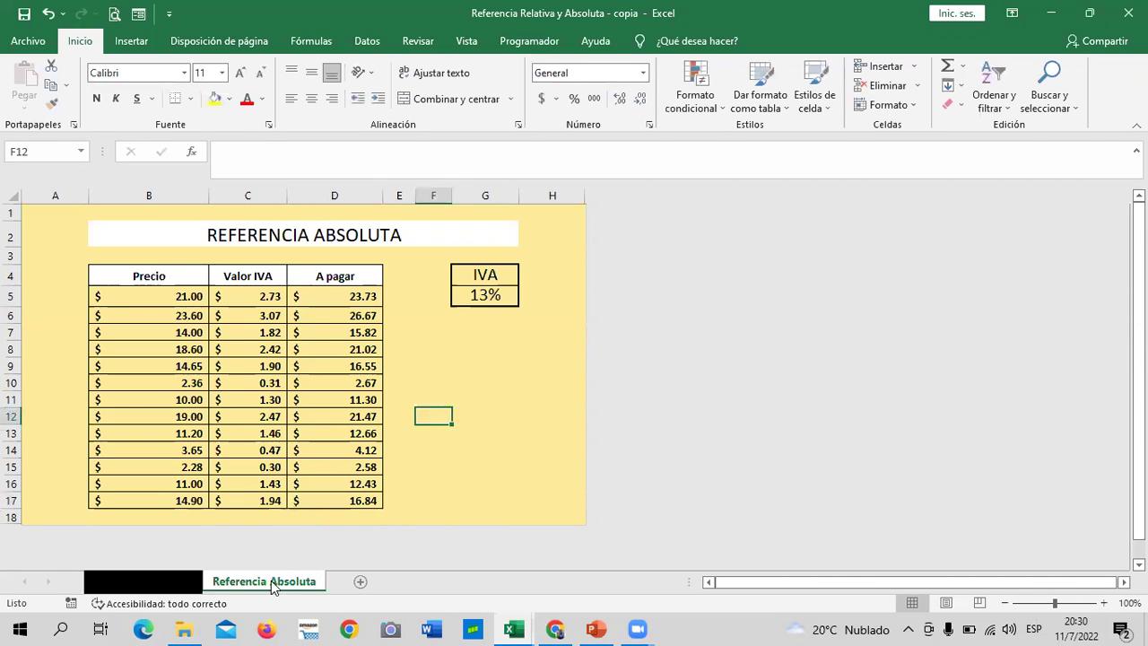
# Switch to the Referencias workbook window.
pyautogui.click(521, 473)
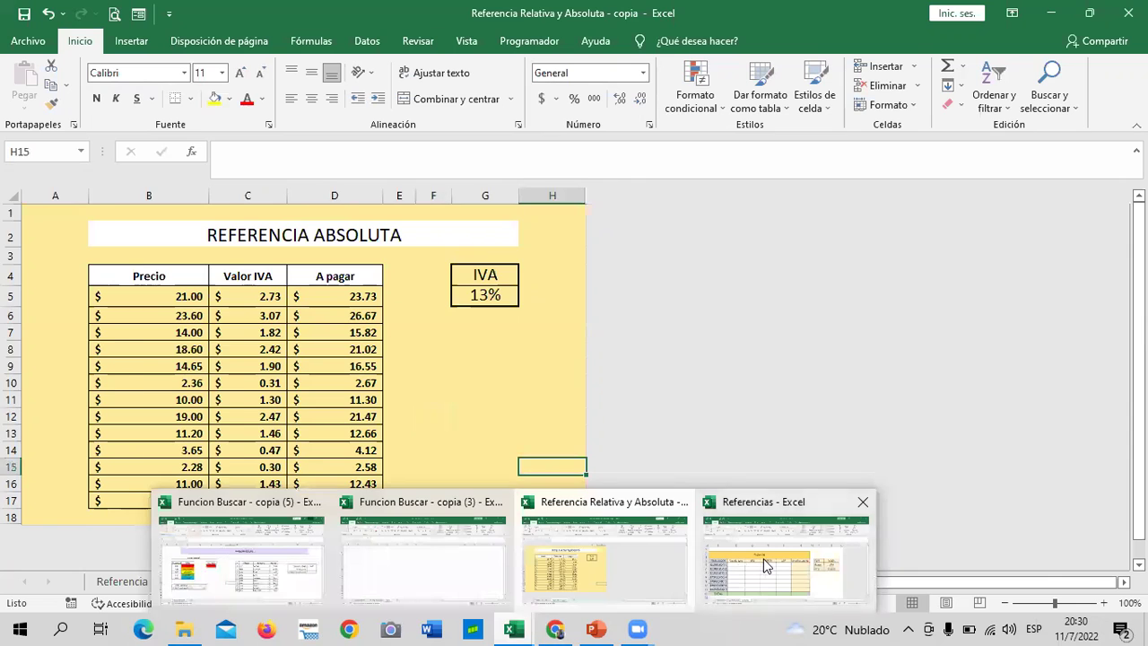
pyautogui.moveTo(513, 628)
pyautogui.click(728, 570)
pyautogui.scroll(-1, 545, 339)
pyautogui.scroll(1, 545, 339)
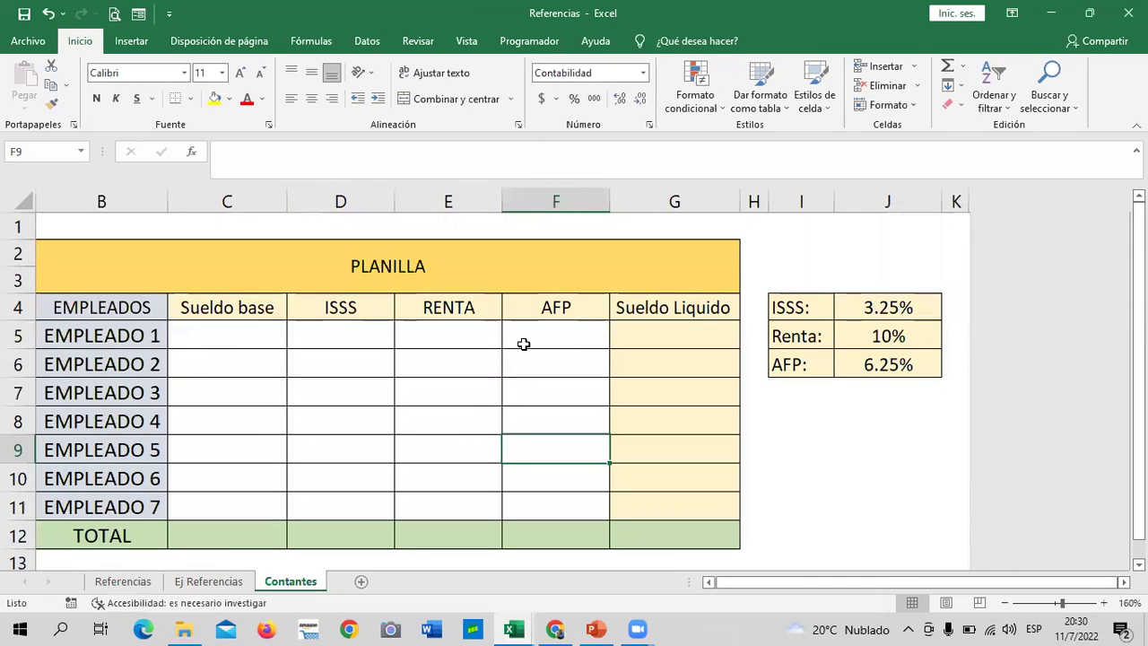
# Browse the Referencias, Ej Referencias and Contantes sheets, ending on Ej Referencias at the first Sueldo base cell.
pyautogui.click(123, 581)
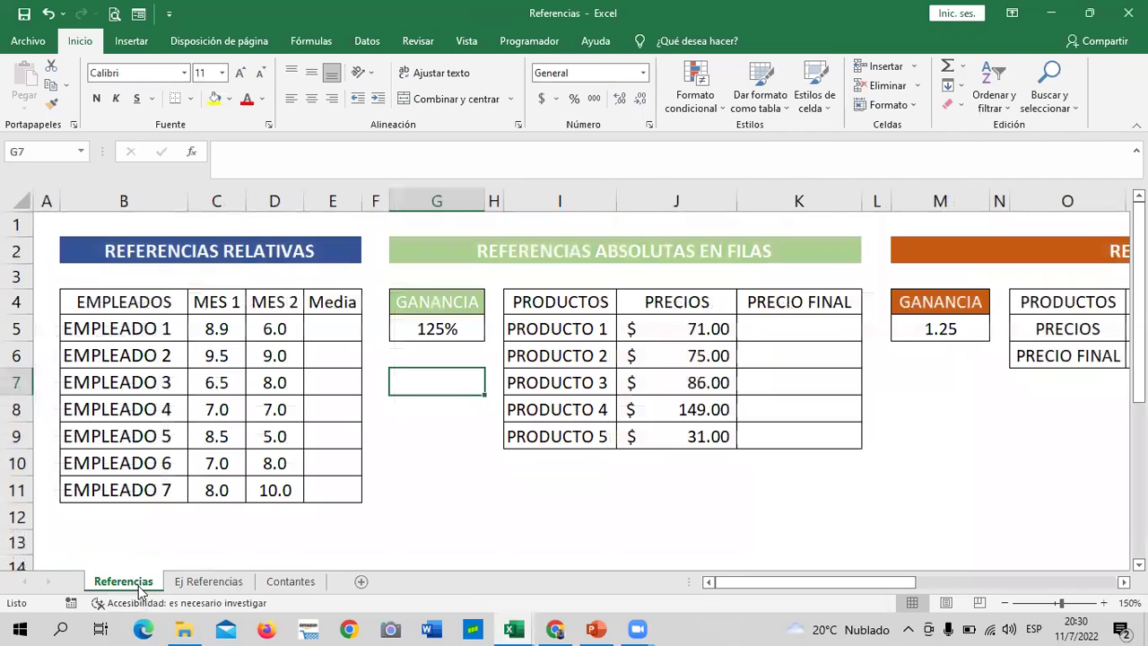
pyautogui.click(228, 585)
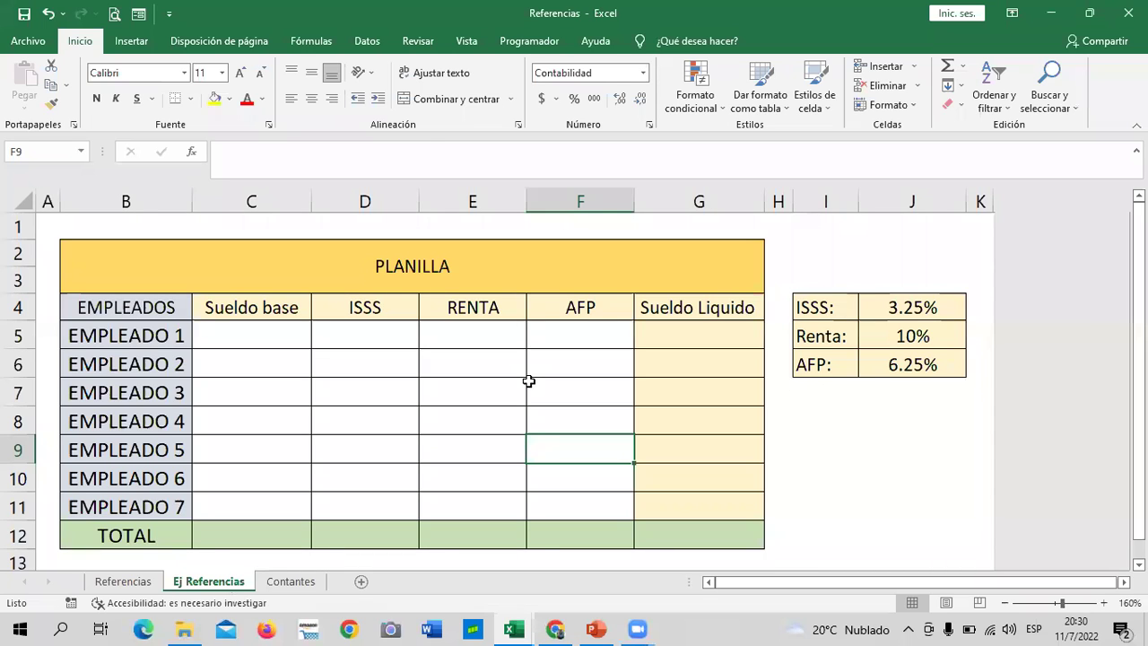
pyautogui.click(282, 585)
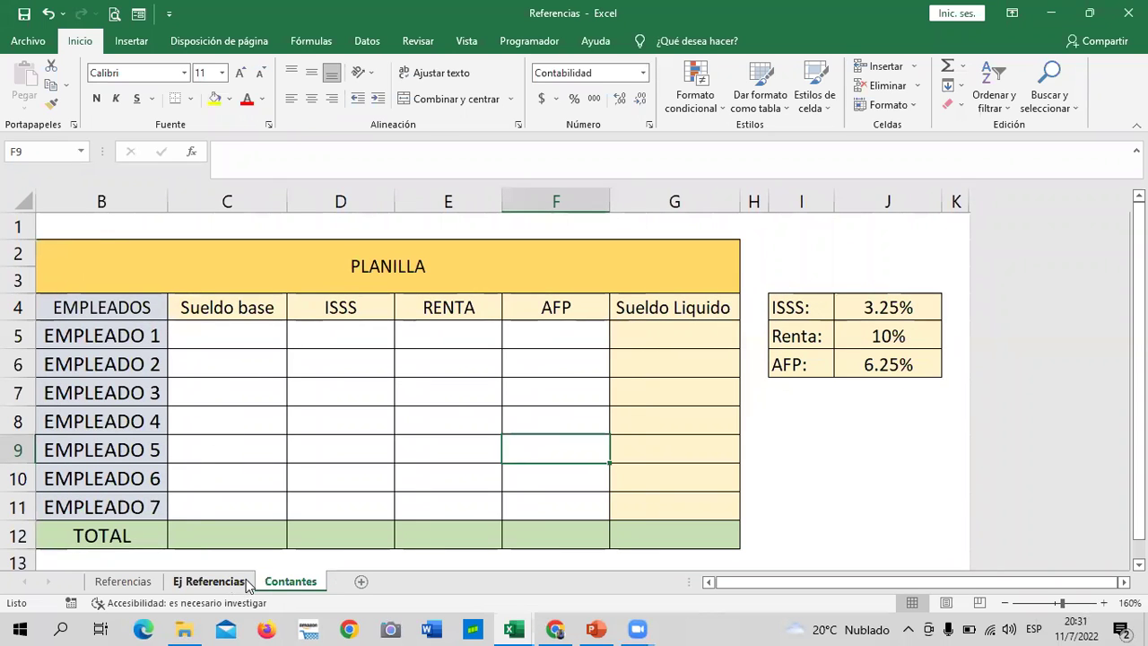
pyautogui.click(200, 586)
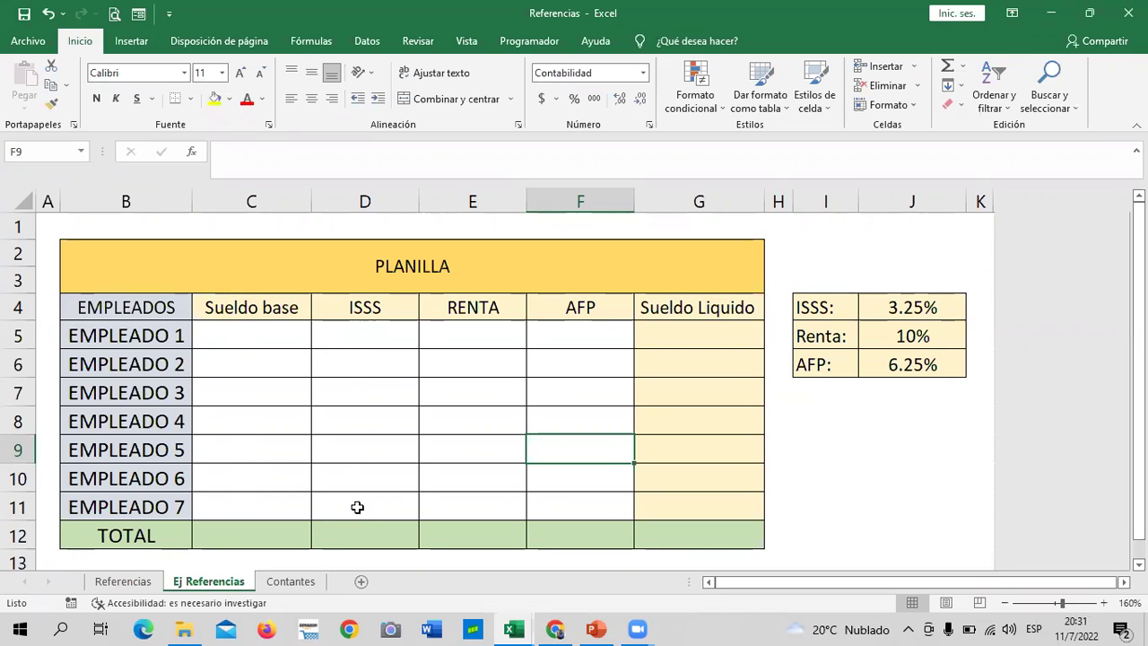
pyautogui.click(253, 332)
# Apply accounting currency format to the Sueldo base cells C5:C11.
pyautogui.moveTo(281, 330); pyautogui.dragTo(275, 505)
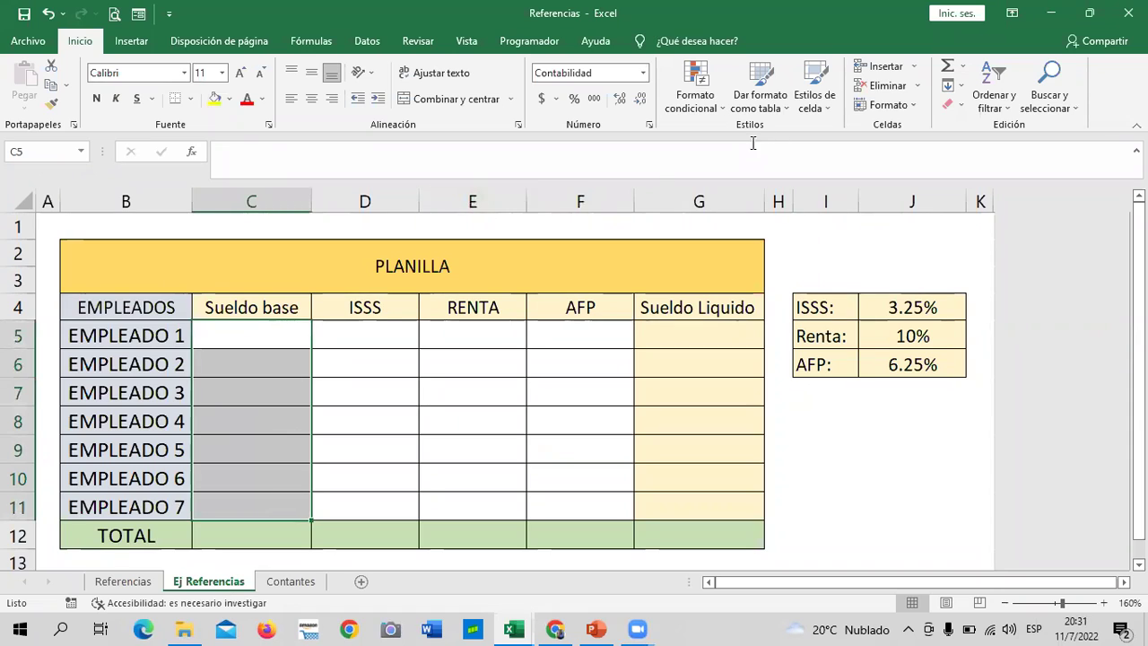
pyautogui.click(544, 101)
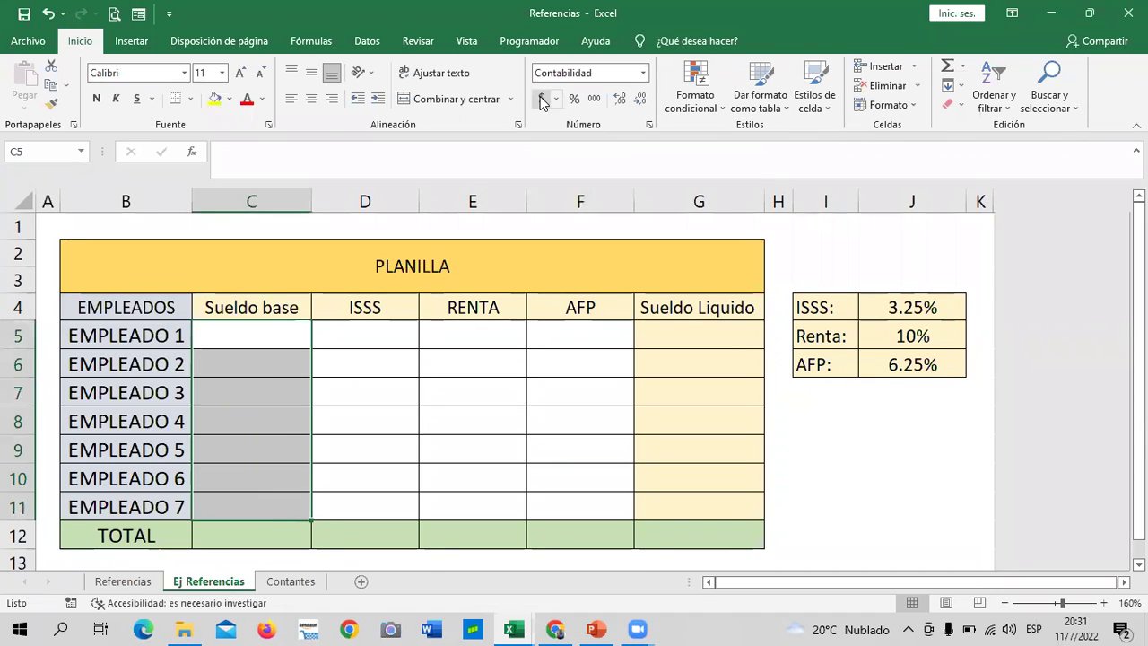
pyautogui.click(285, 335)
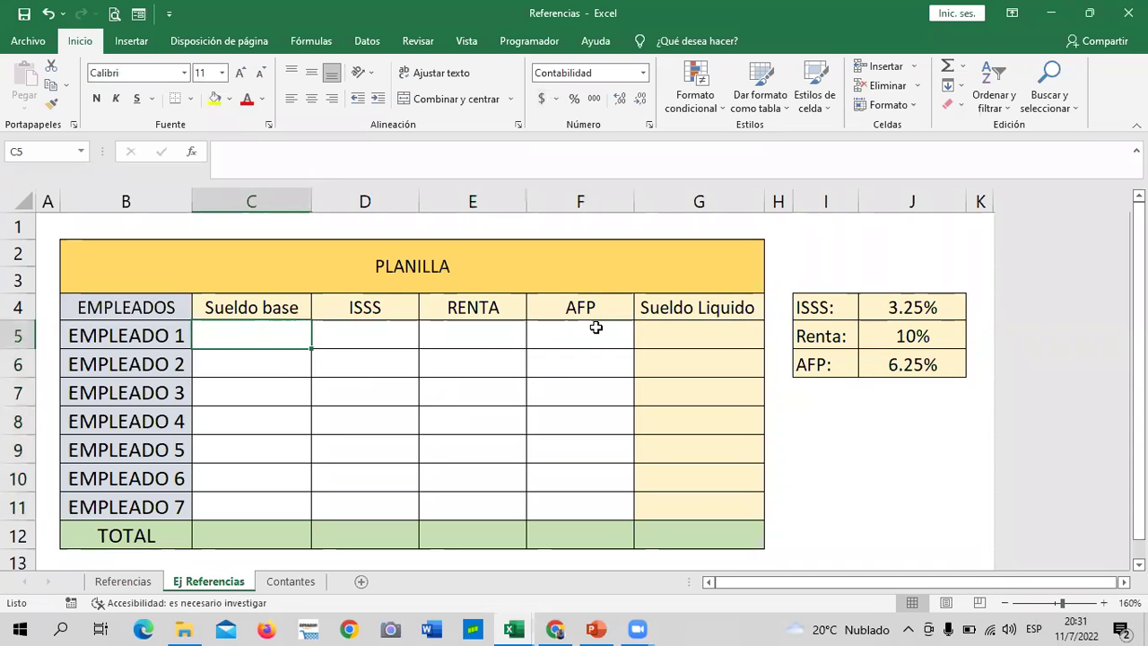
# Enter base salaries 1500, 1,200, 800, 750, 550, 450 and 360 into C5:C11.
pyautogui.write('1500')
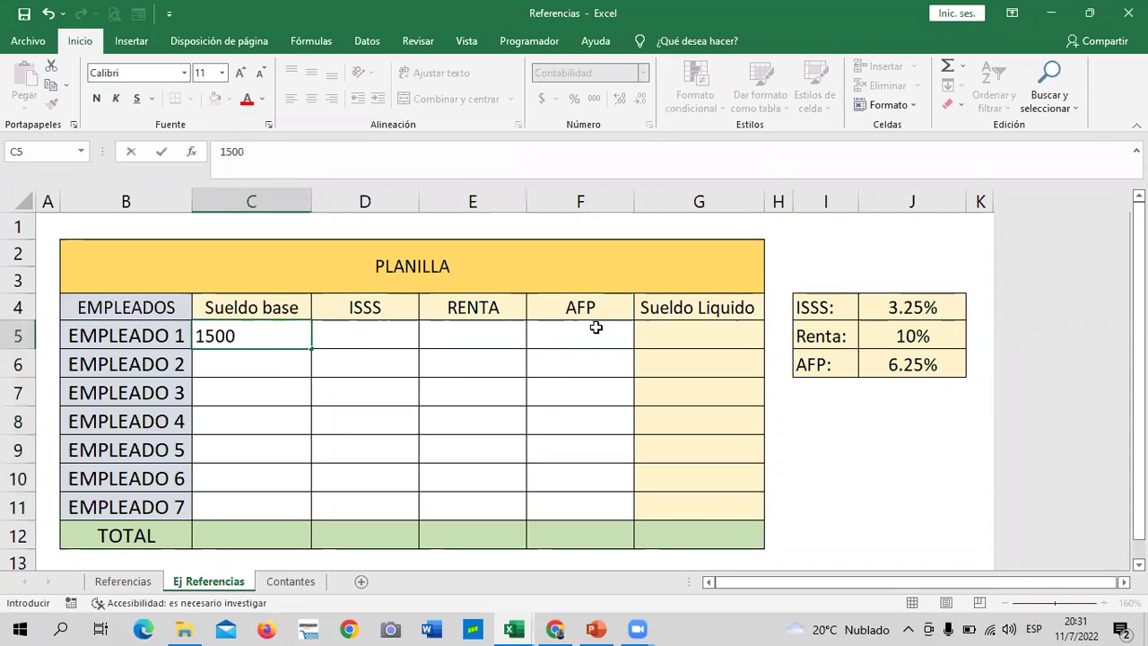
pyautogui.press('Return')
pyautogui.write('1,200')
pyautogui.press('Return')
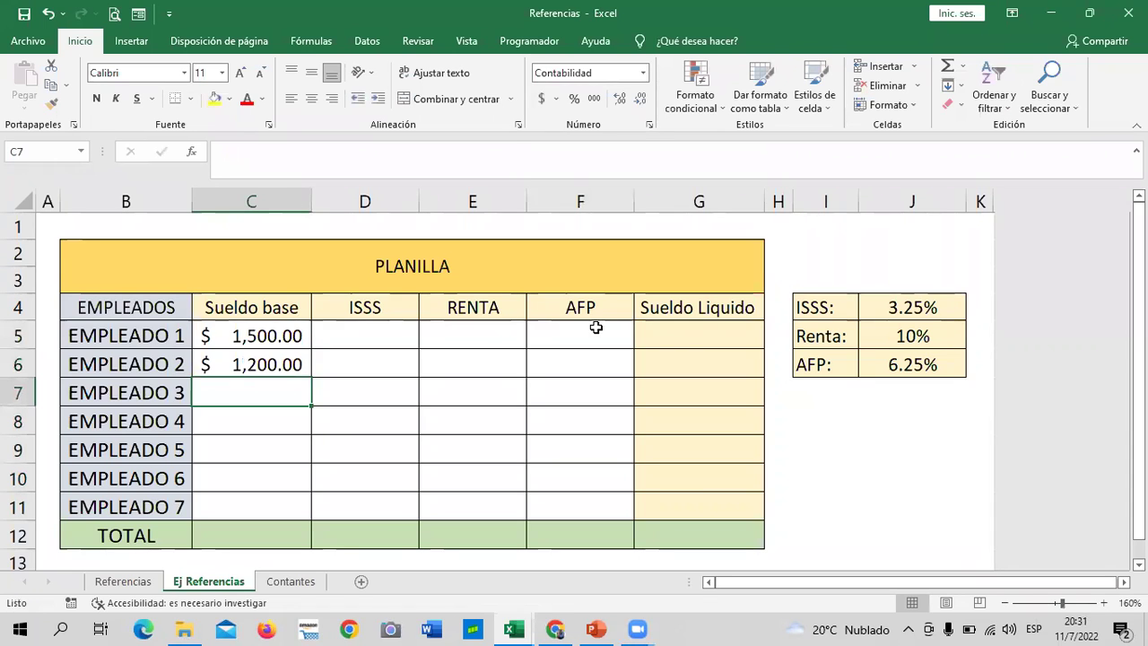
pyautogui.write('800')
pyautogui.press('Return')
pyautogui.write('750')
pyautogui.press('Return')
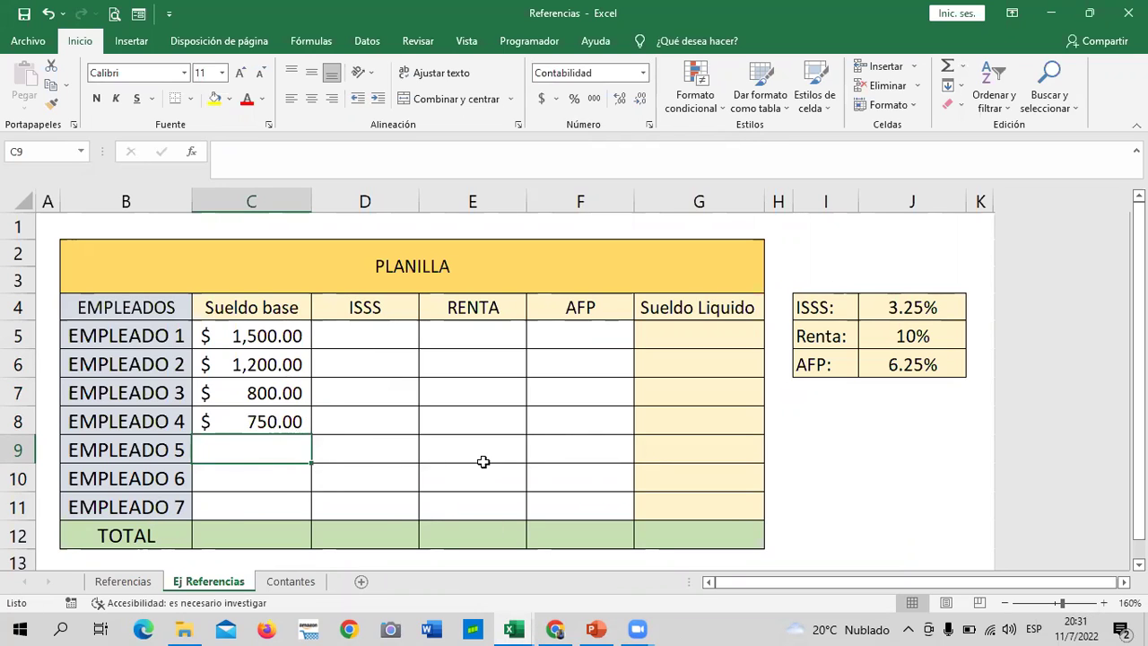
pyautogui.write('550')
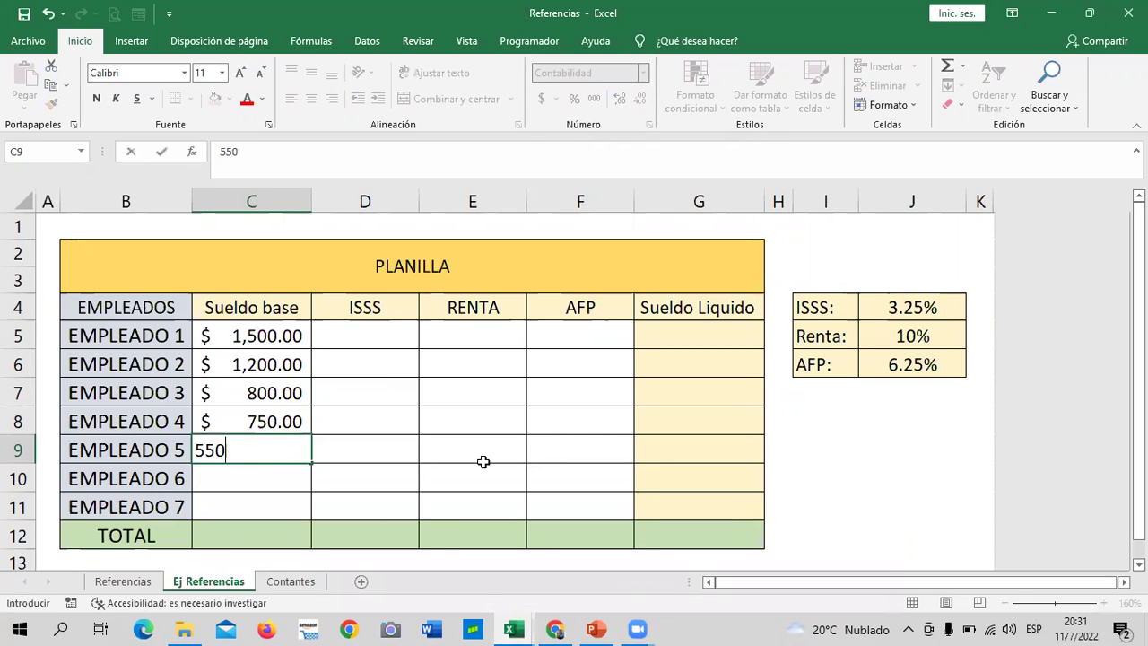
pyautogui.press('Return')
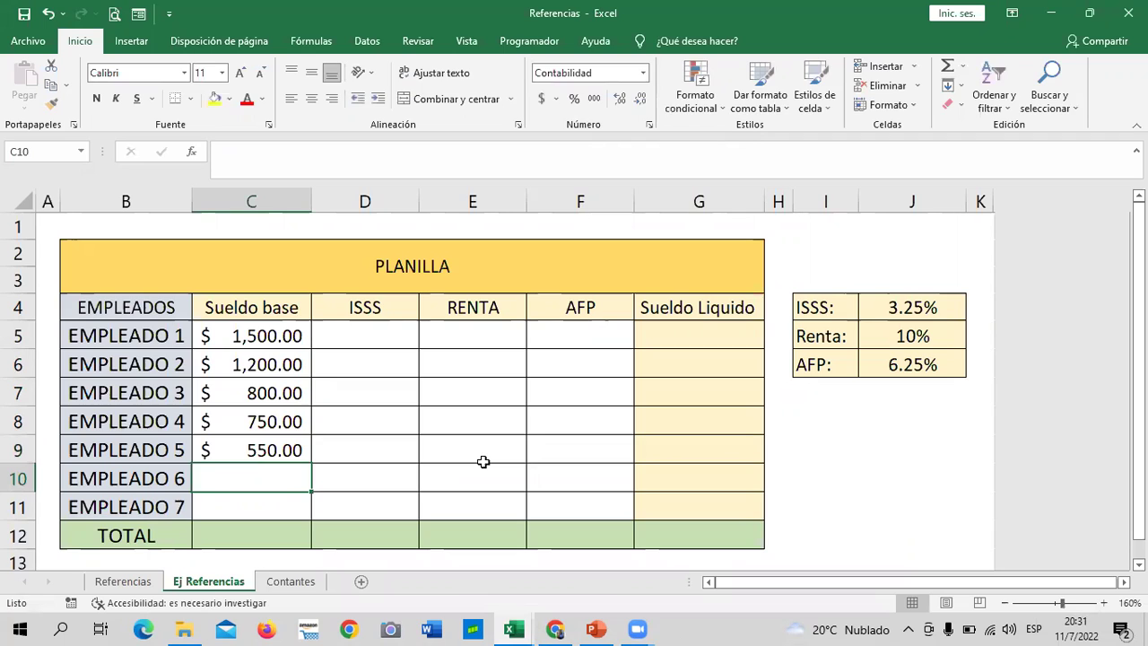
pyautogui.write('450')
pyautogui.press('Return')
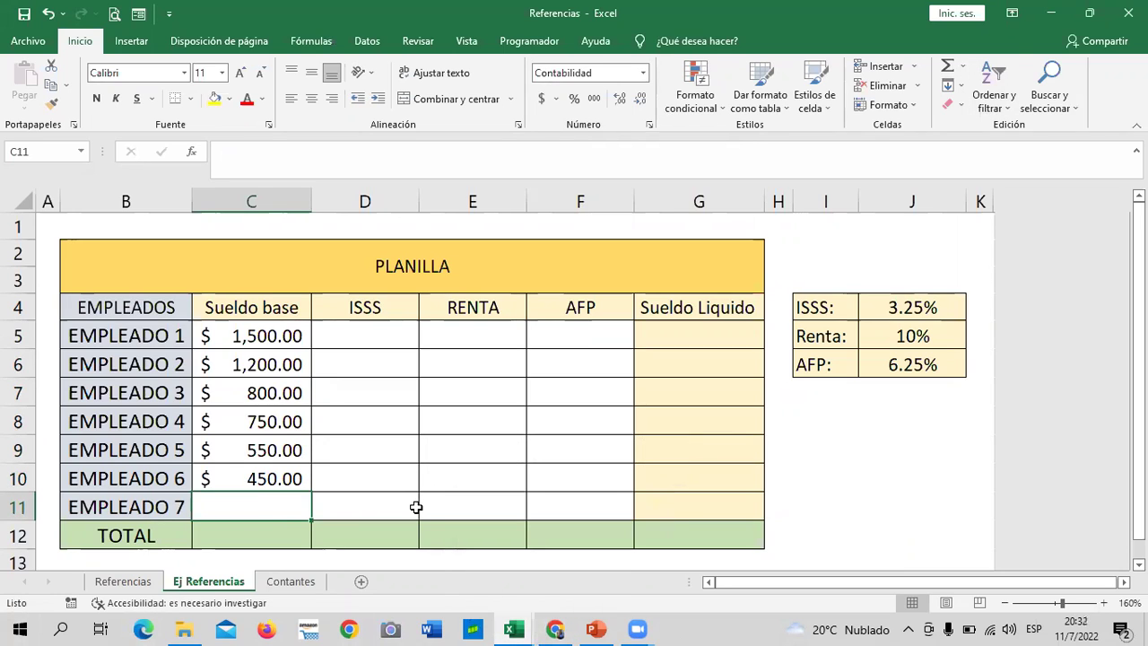
pyautogui.write('360')
pyautogui.press('Return')
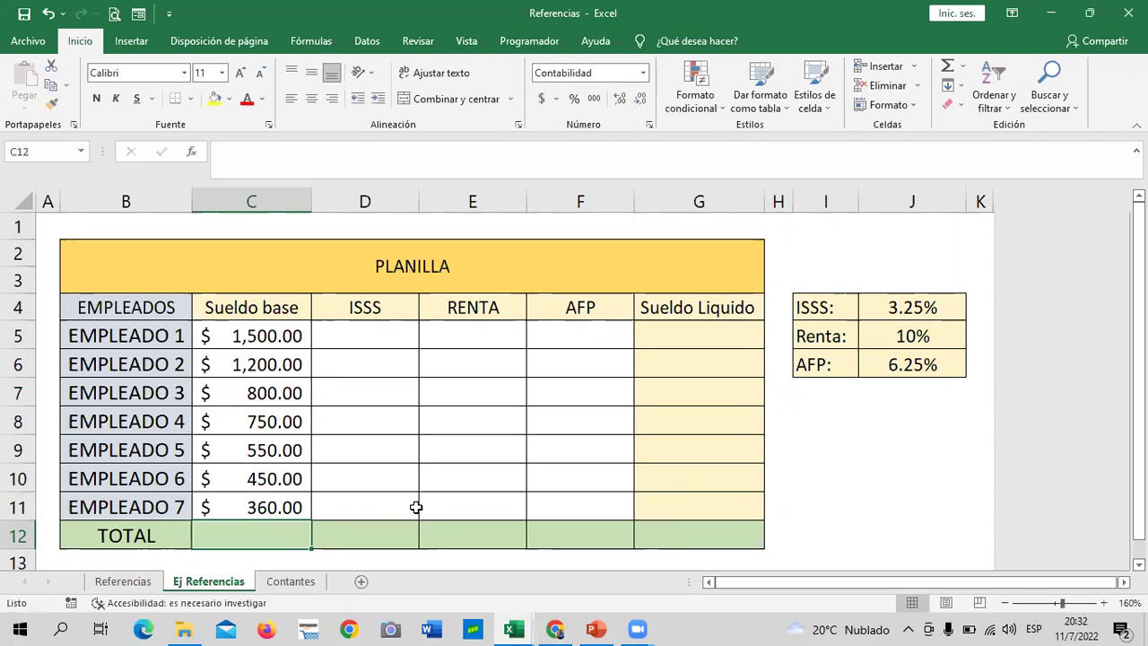
pyautogui.click(414, 405)
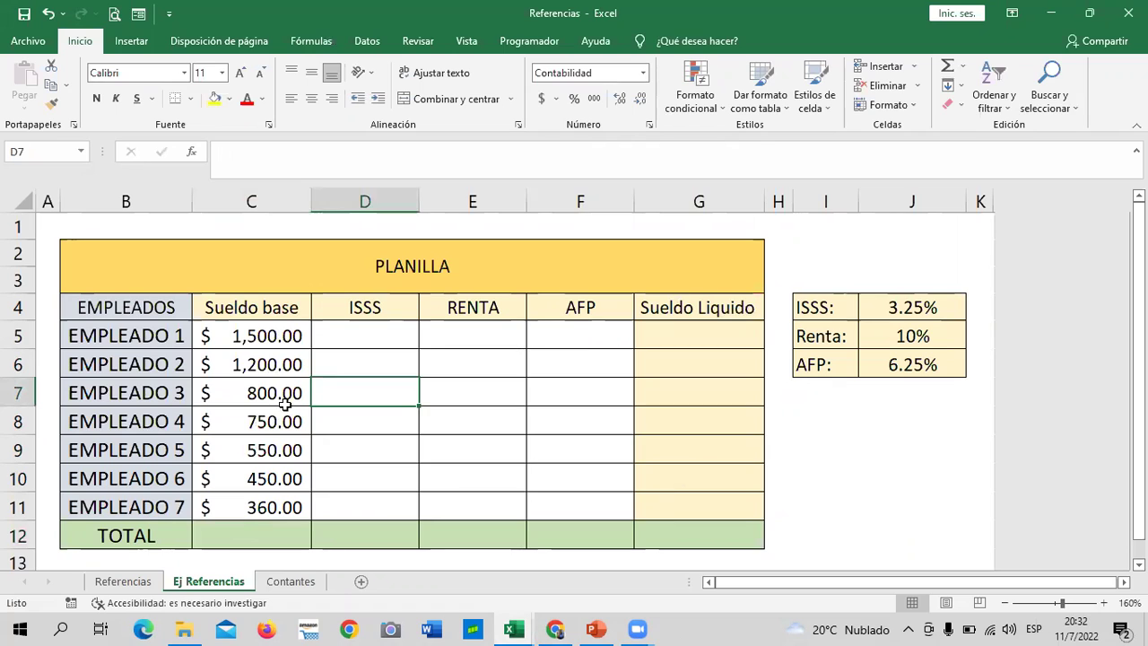
# Review the ISSS, RENTA and AFP cells for EMPLEADO 1 and the 3.25% ISSS rate.
pyautogui.click(362, 325)
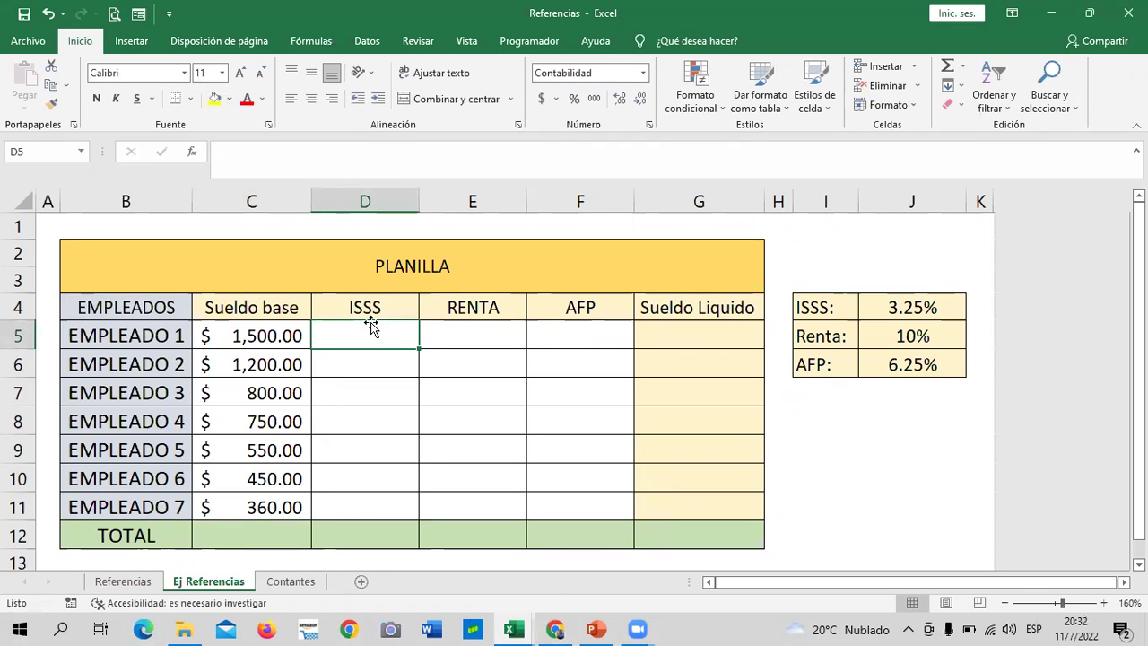
pyautogui.click(469, 333)
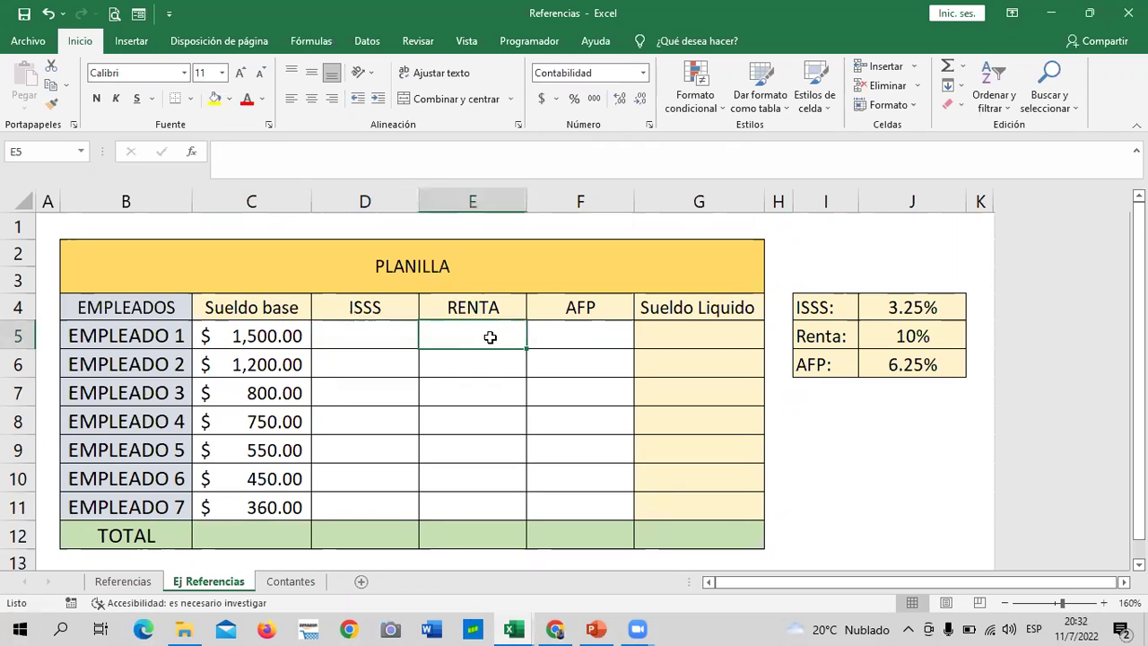
pyautogui.click(569, 333)
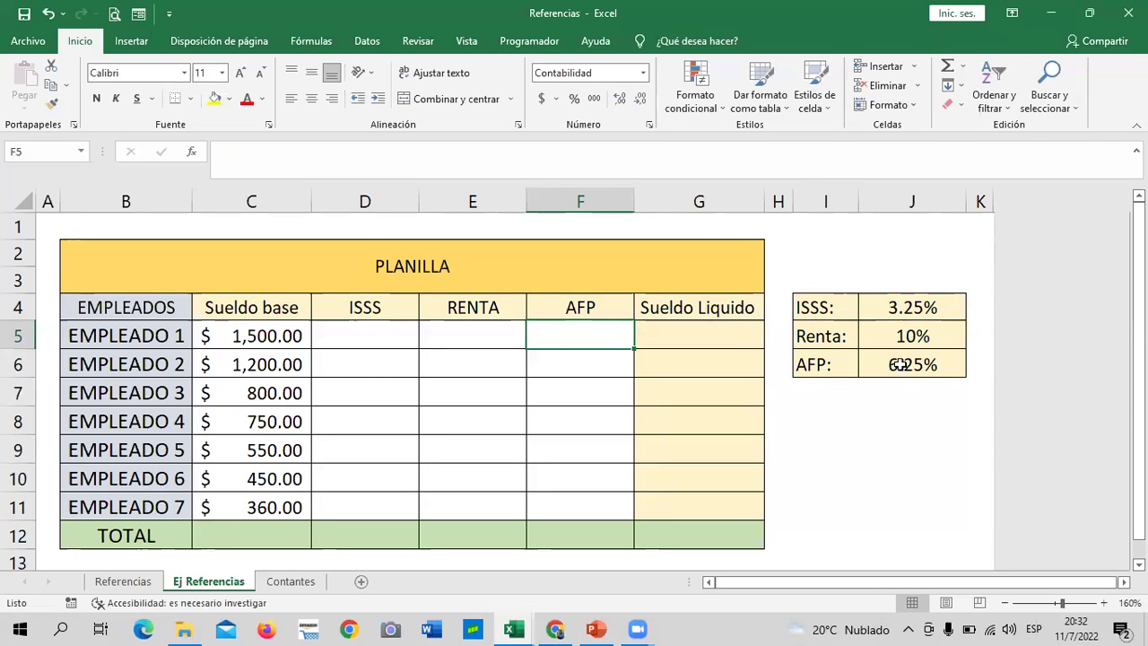
pyautogui.click(847, 444)
pyautogui.click(877, 311)
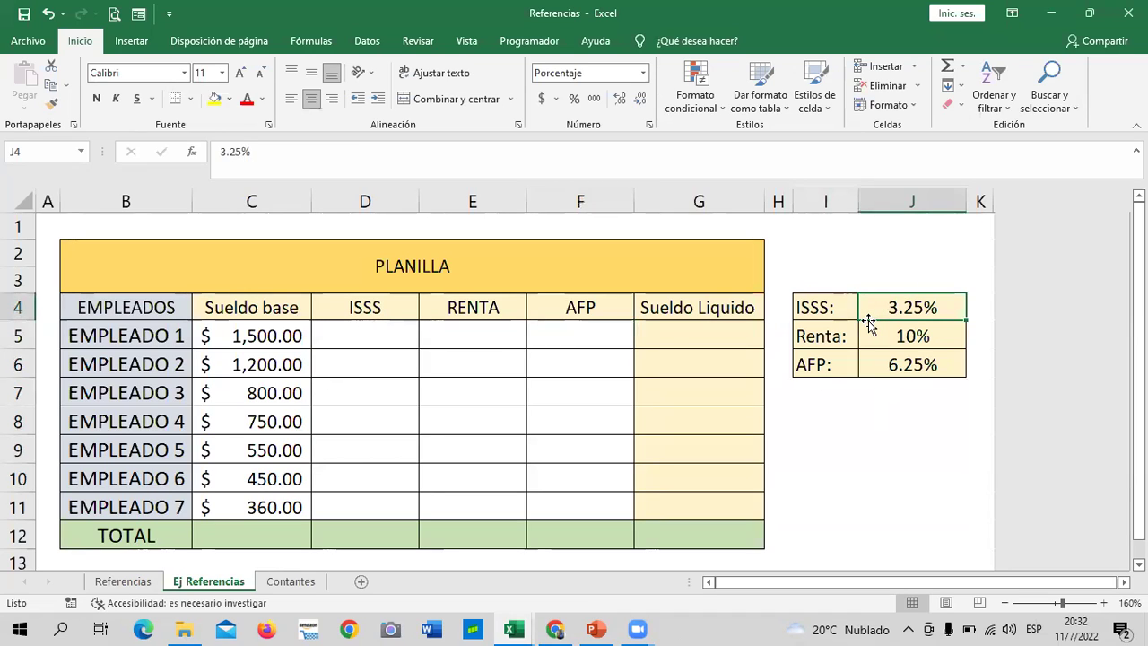
pyautogui.click(329, 345)
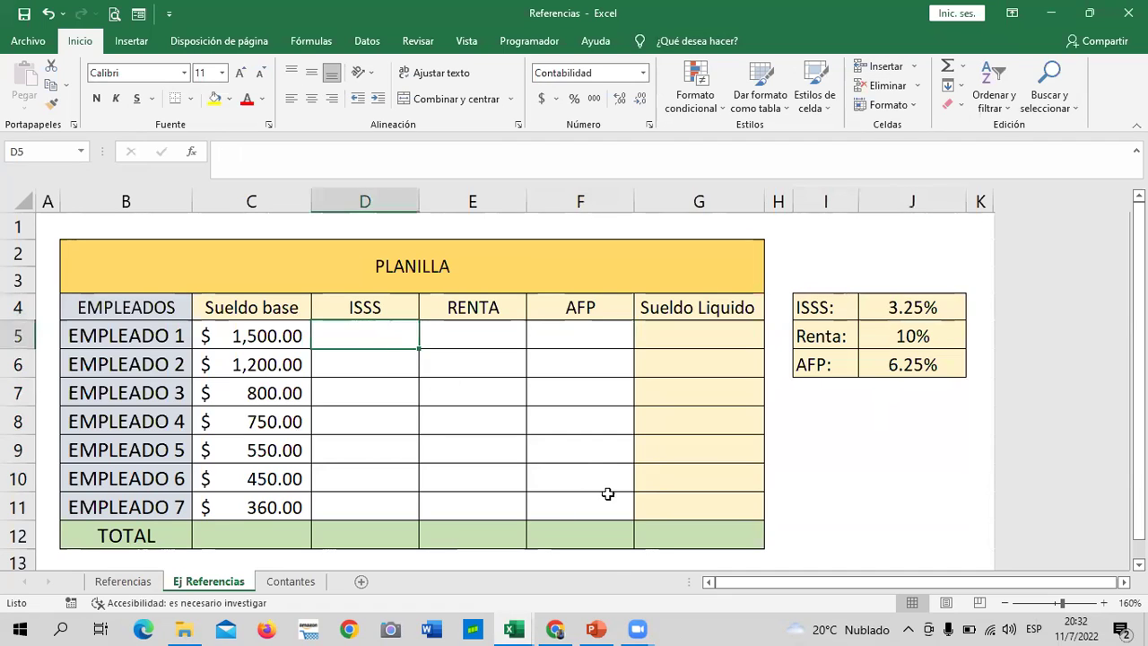
pyautogui.click(585, 453)
pyautogui.click(346, 332)
# Enter =C5*$J$4 in D5, multiplying base salary by the locked ISSS rate.
pyautogui.write('=')
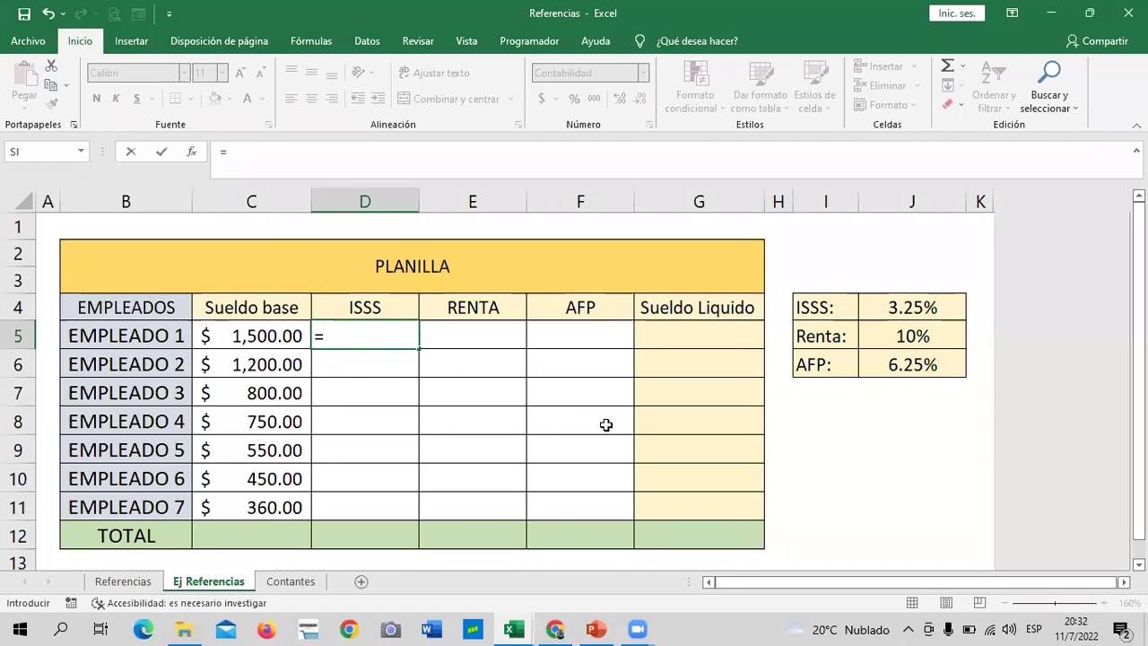
pyautogui.click(258, 338)
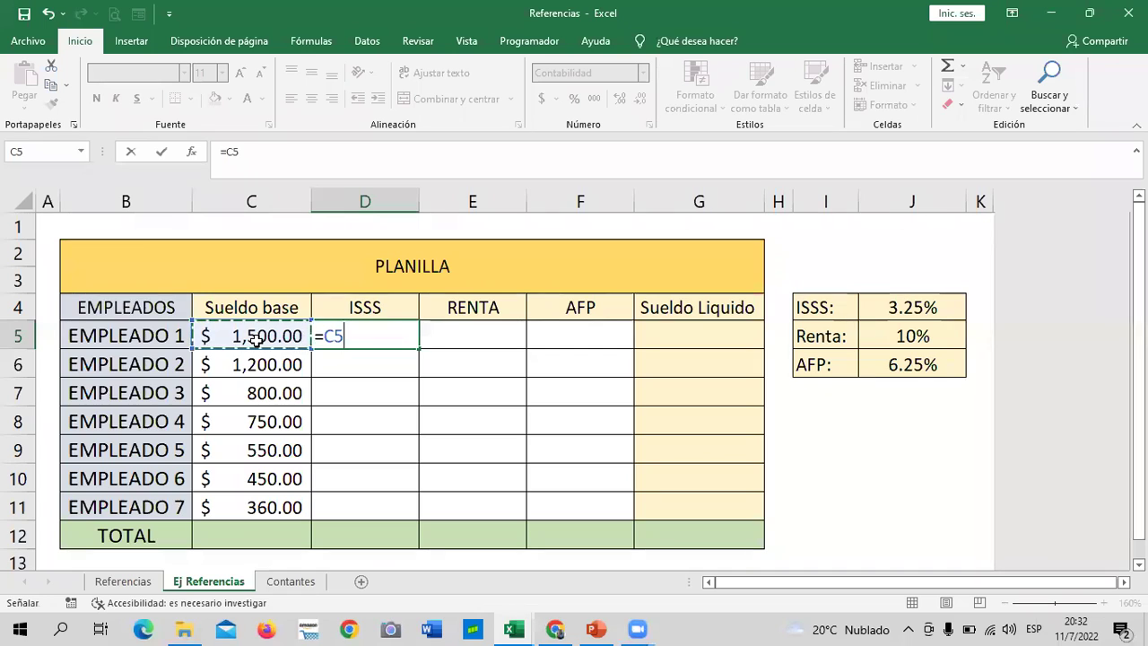
pyautogui.write('*')
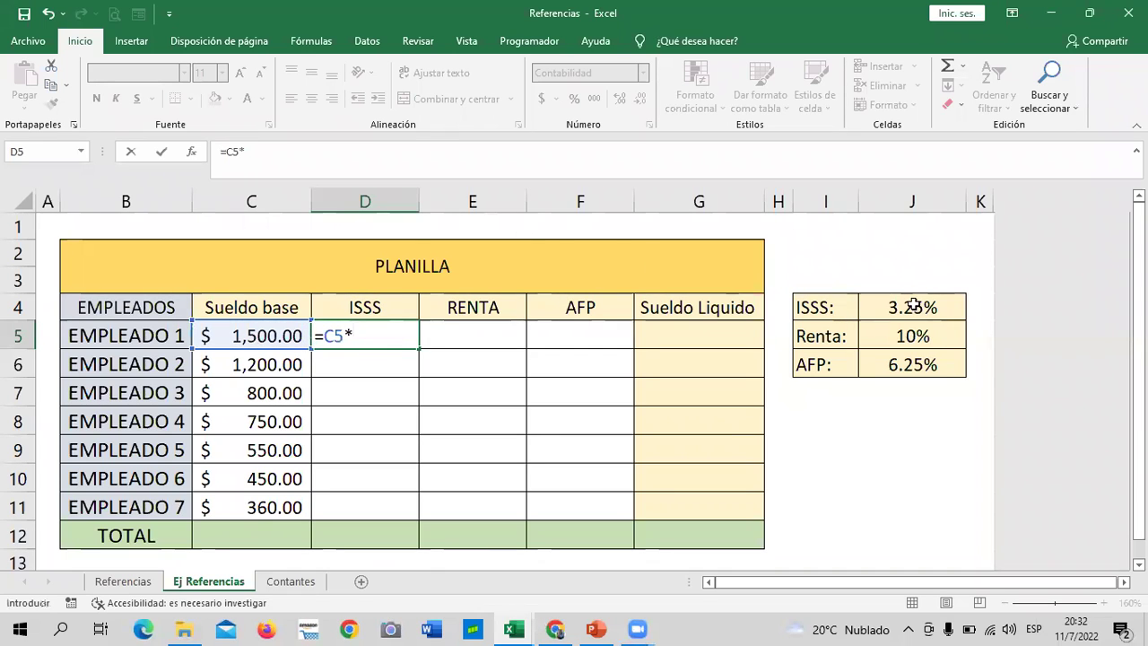
pyautogui.click(914, 305)
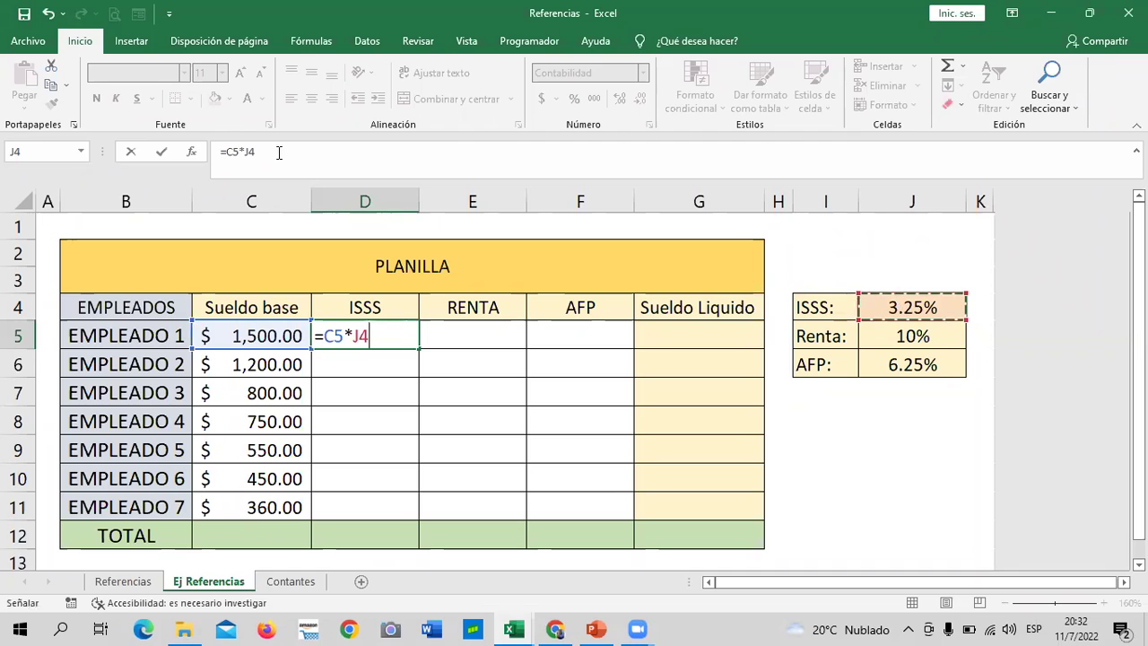
pyautogui.click(240, 153)
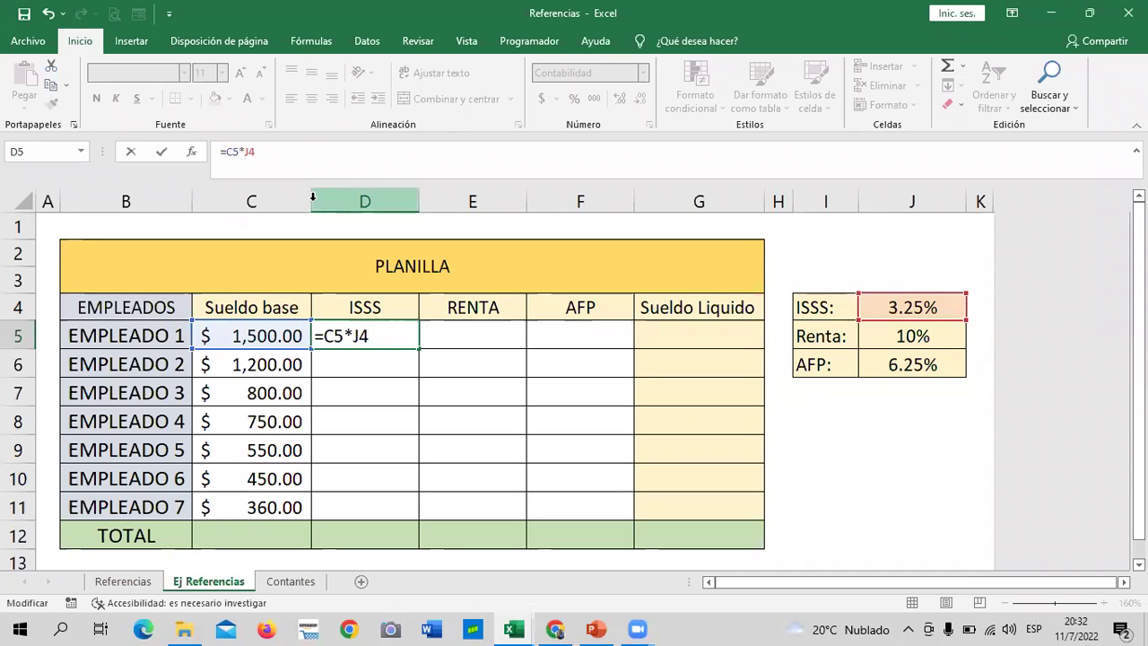
pyautogui.write('$J$')
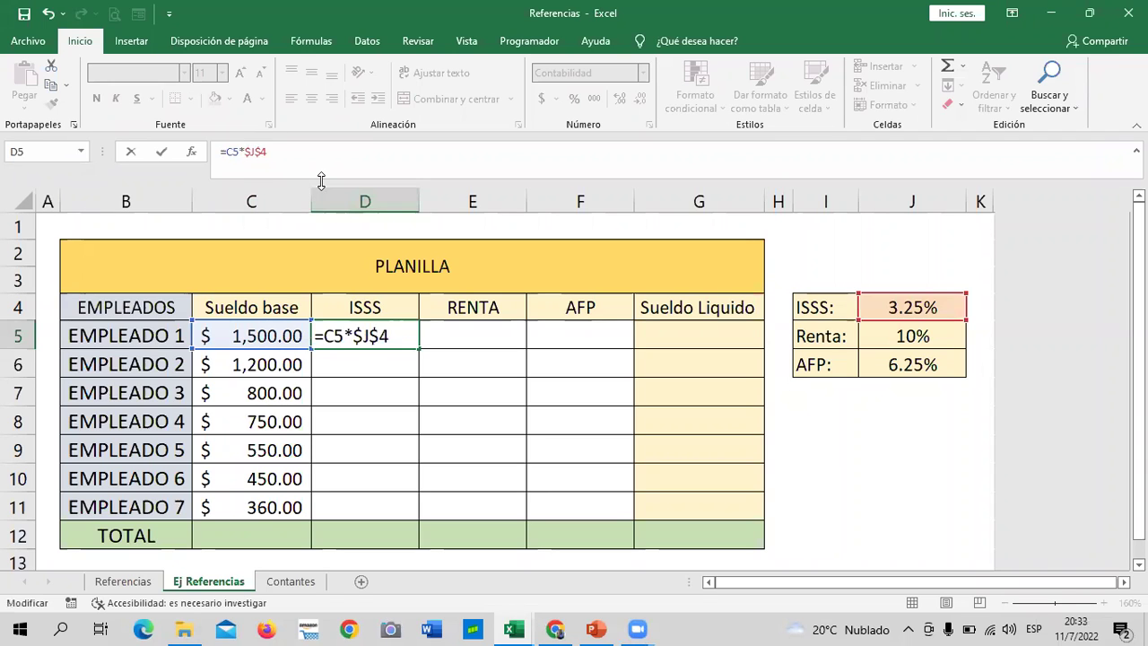
pyautogui.press('Return')
# Copy the ISSS formula down to D11 and check the EMPLEADO 7 formula's references.
pyautogui.click(271, 328)
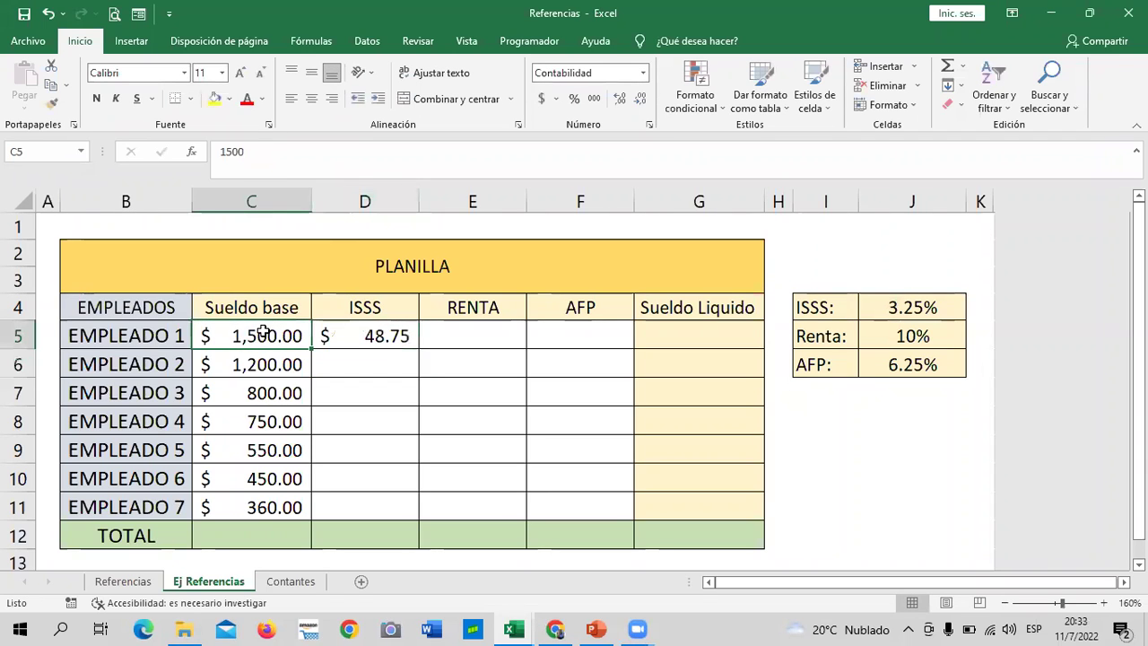
pyautogui.click(358, 342)
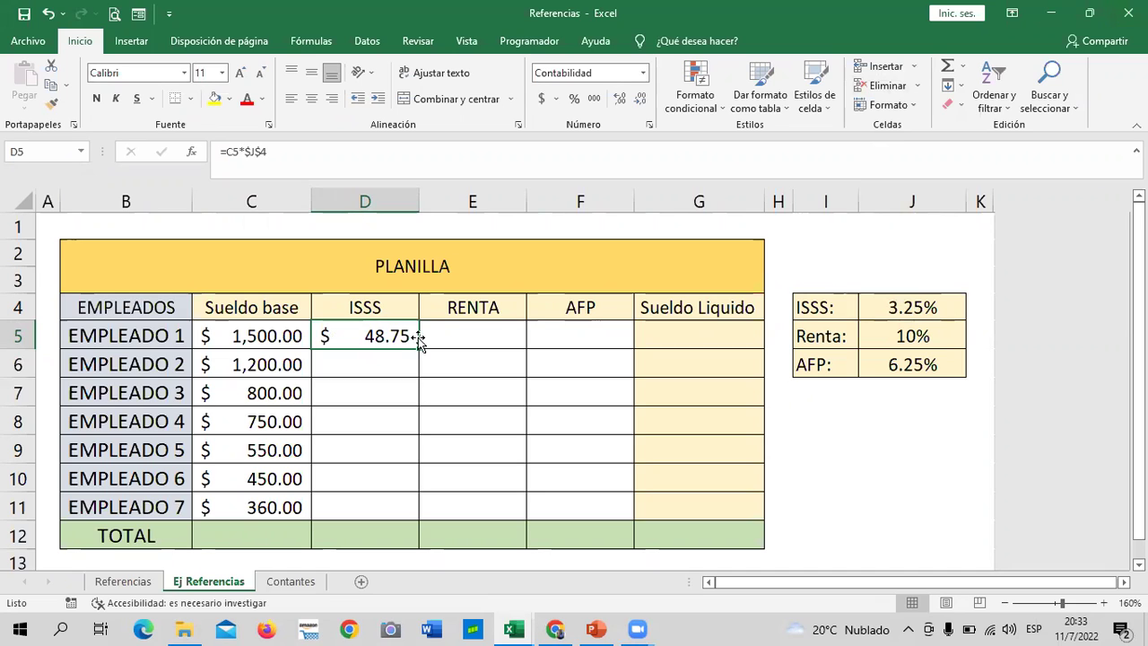
pyautogui.moveTo(418, 337); pyautogui.dragTo(415, 512)
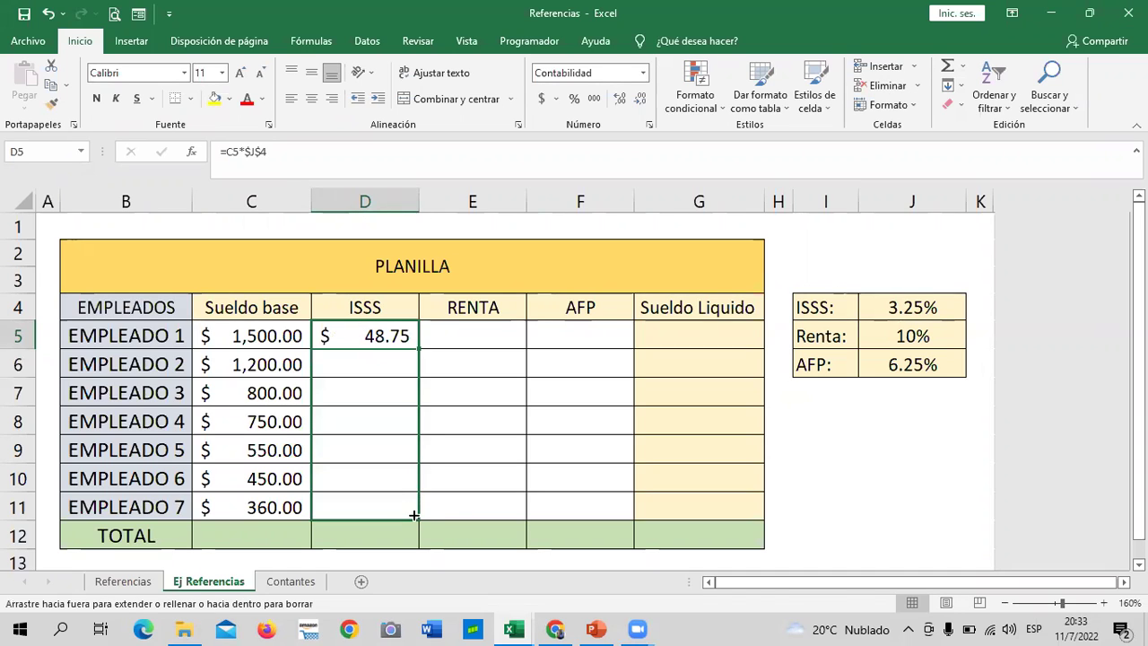
pyautogui.click(488, 485)
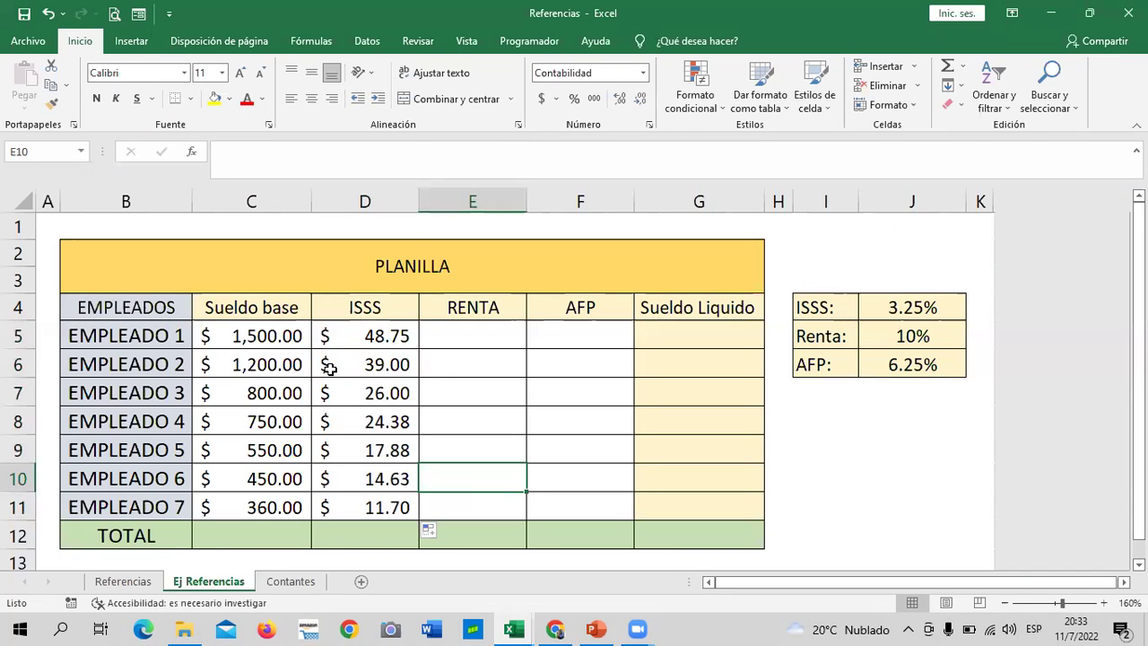
pyautogui.click(354, 506)
pyautogui.click(317, 145)
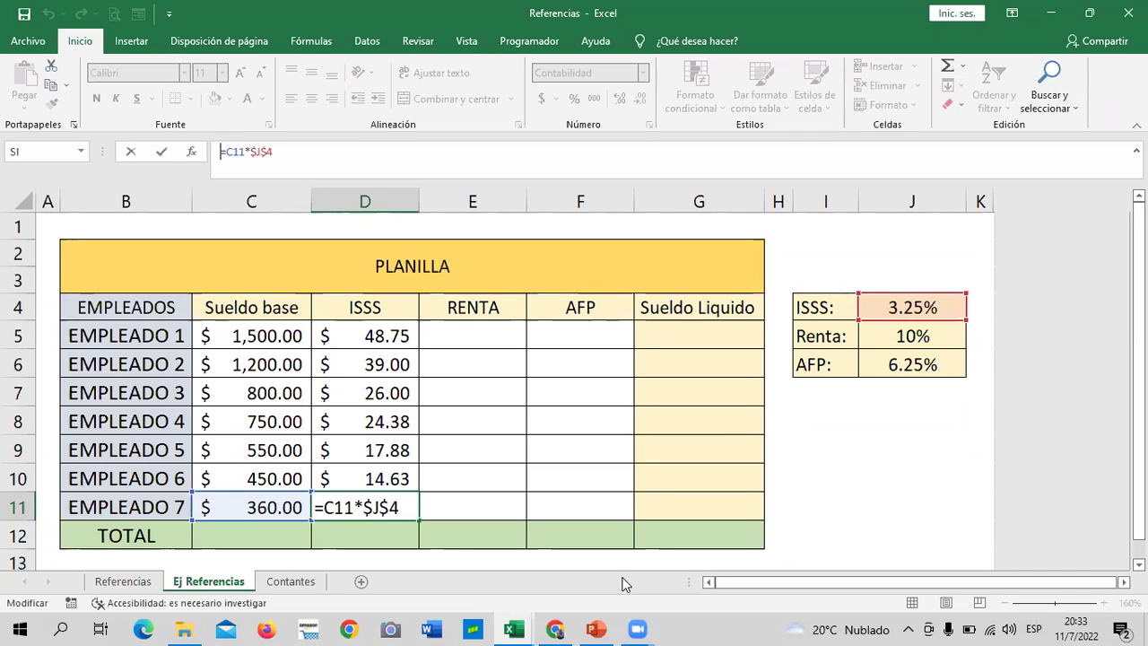
pyautogui.press('Return')
pyautogui.click(501, 337)
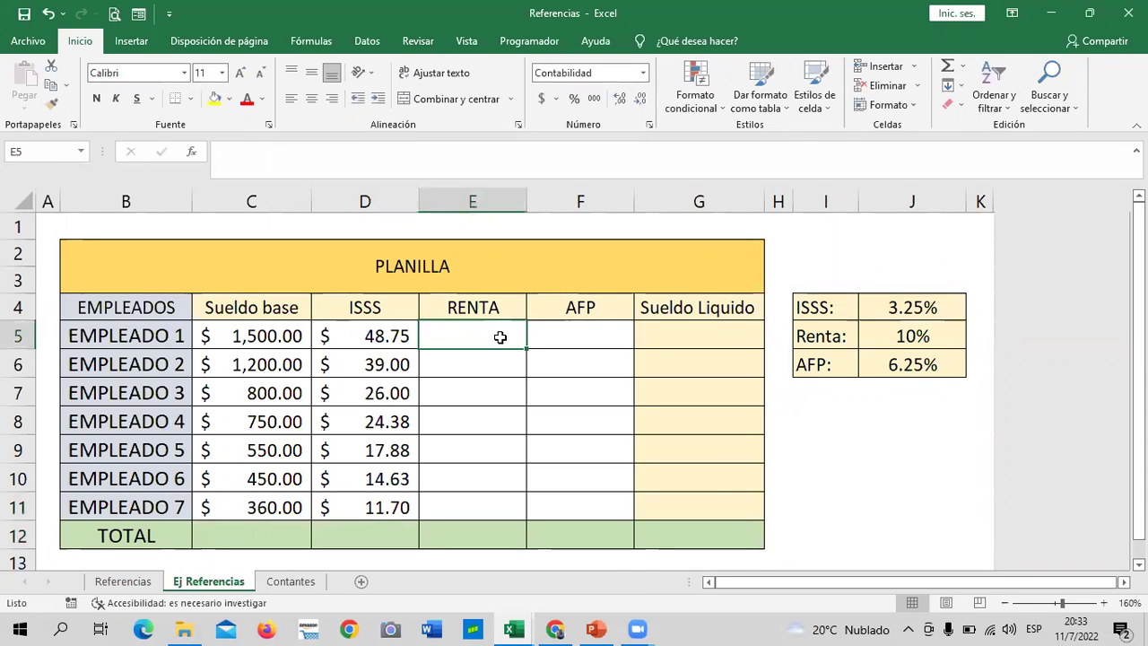
# Enter =C5*$J$5 in E5 and copy it down to E11 for all seven employees.
pyautogui.write('=')
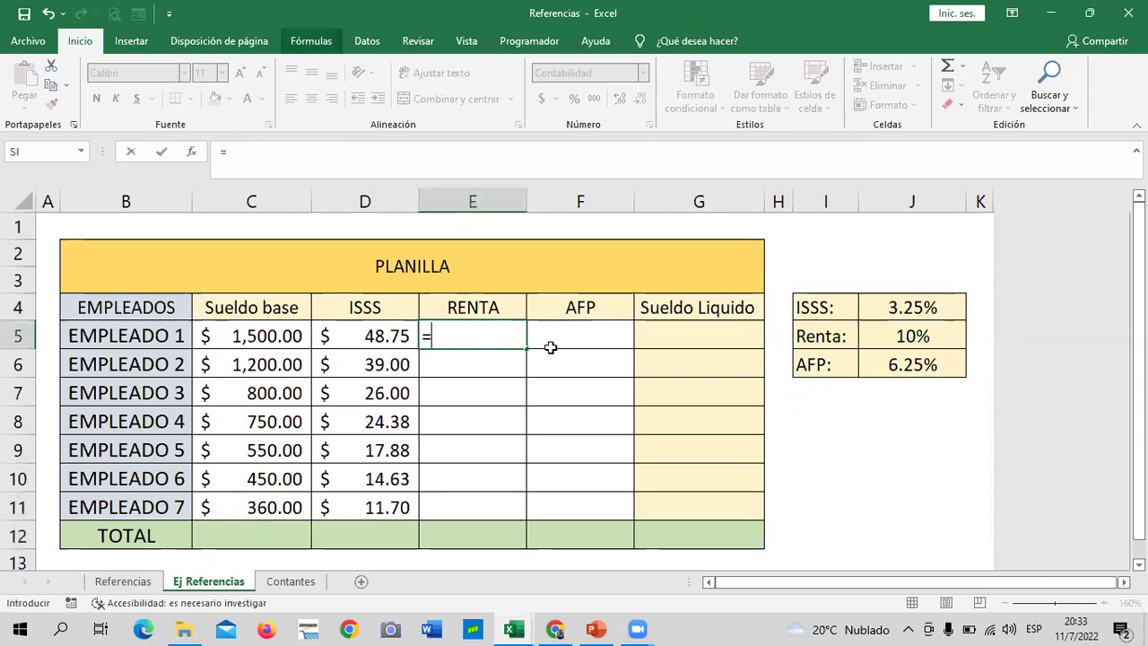
pyautogui.click(265, 335)
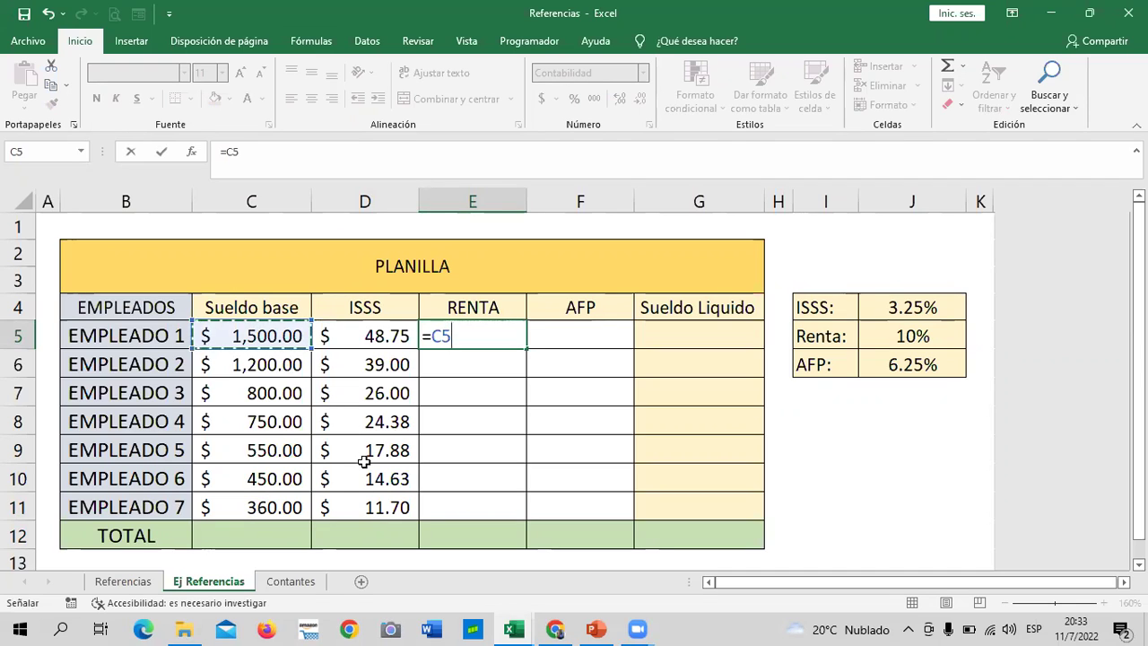
pyautogui.write('*')
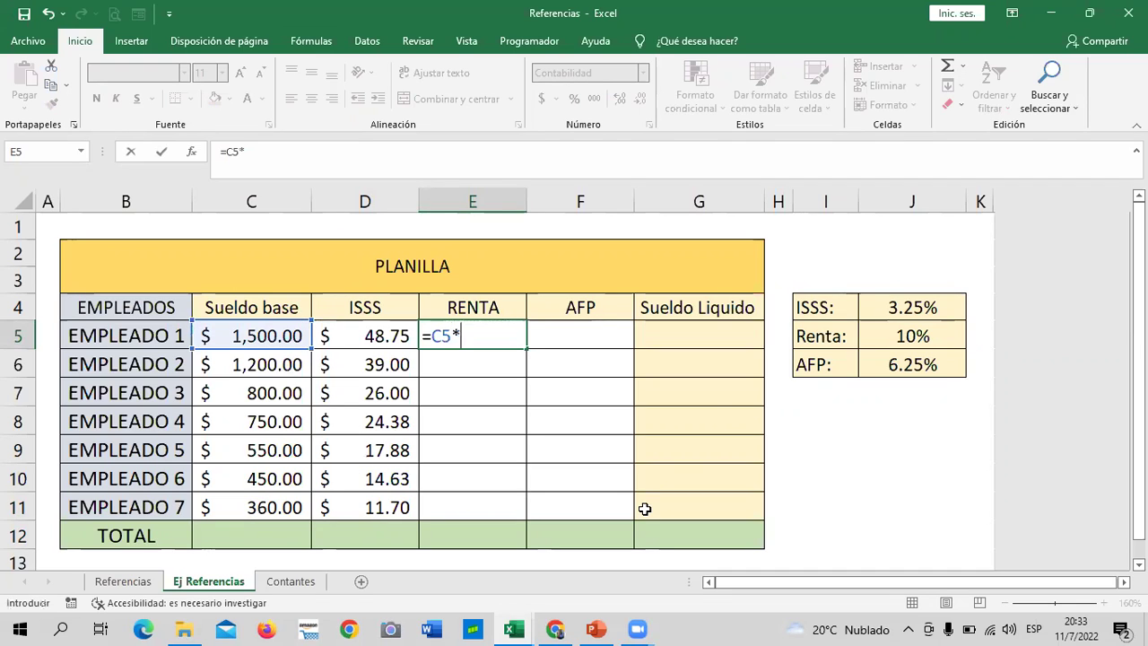
pyautogui.click(858, 344)
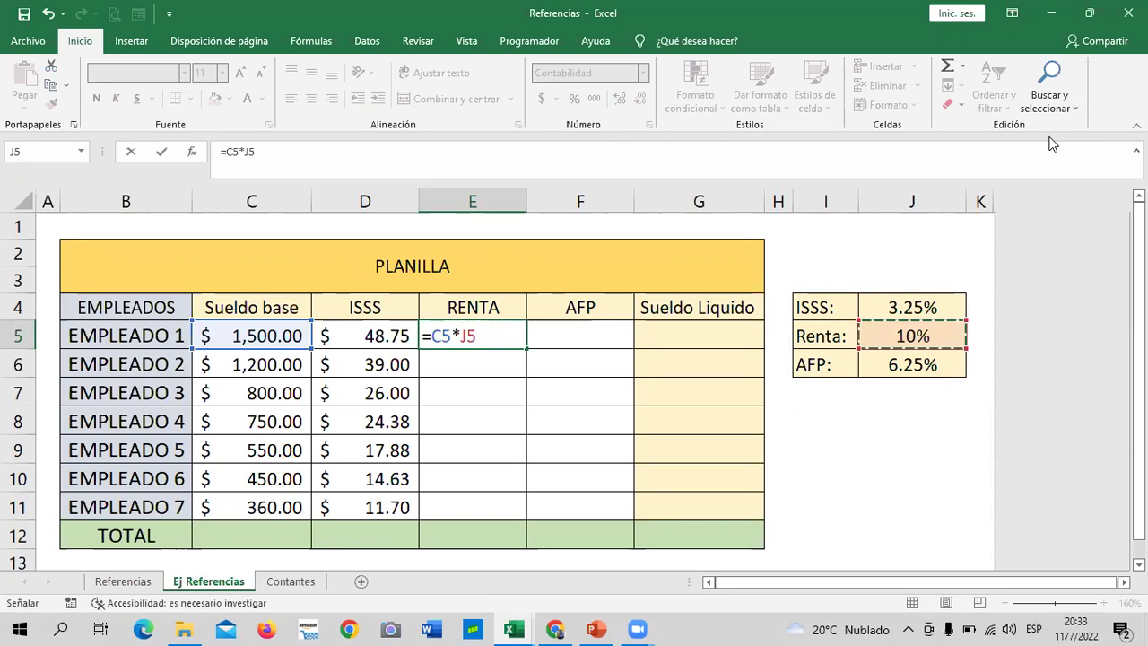
pyautogui.click(264, 158)
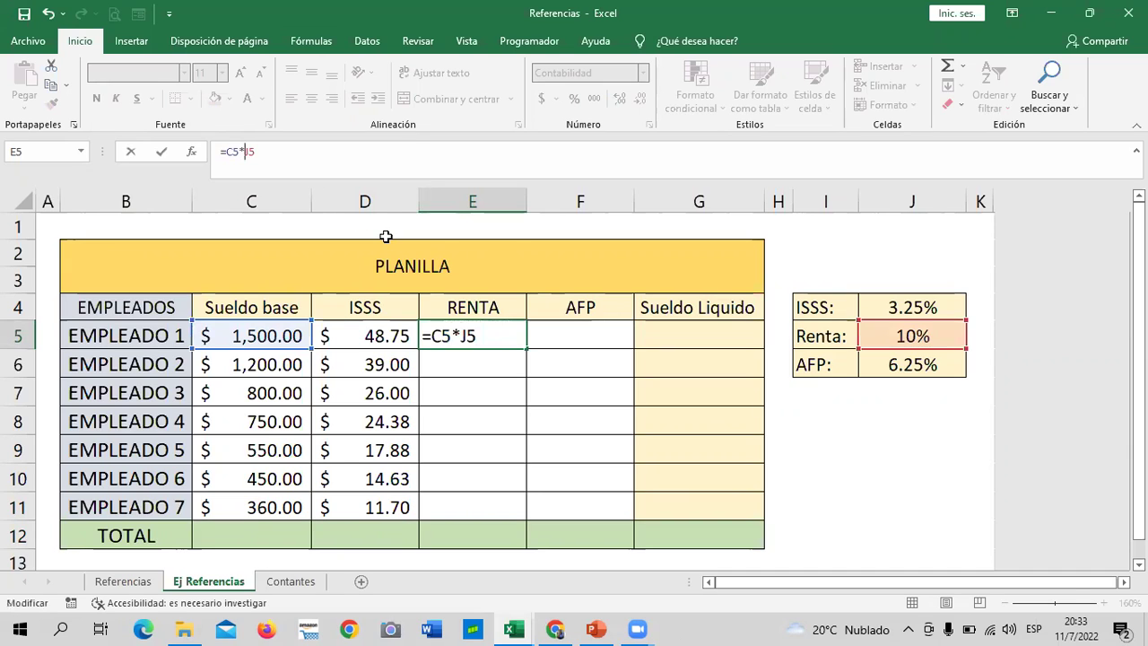
pyautogui.write('$')
pyautogui.click(255, 150)
pyautogui.write('$')
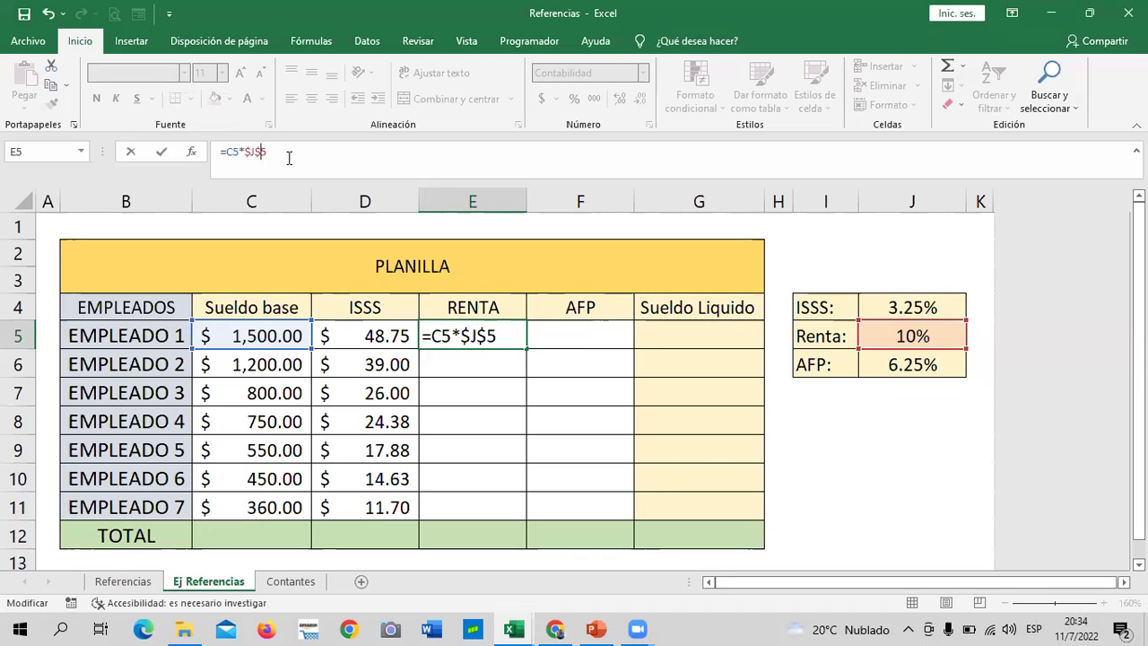
pyautogui.press('Return')
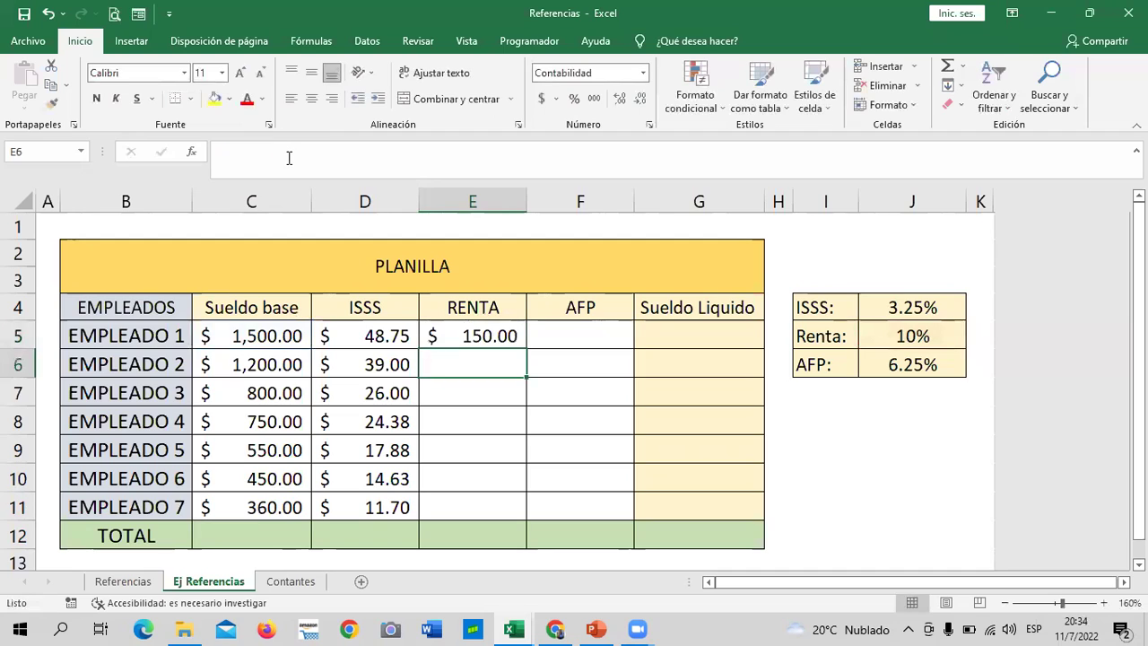
pyautogui.click(466, 333)
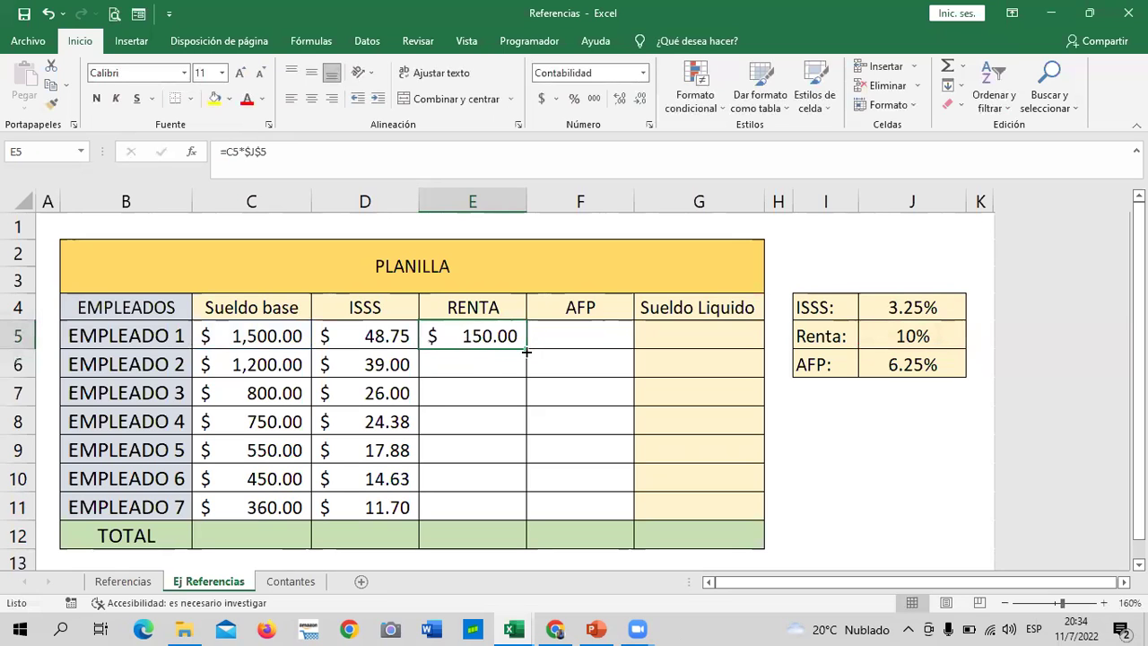
pyautogui.moveTo(526, 352); pyautogui.dragTo(520, 513)
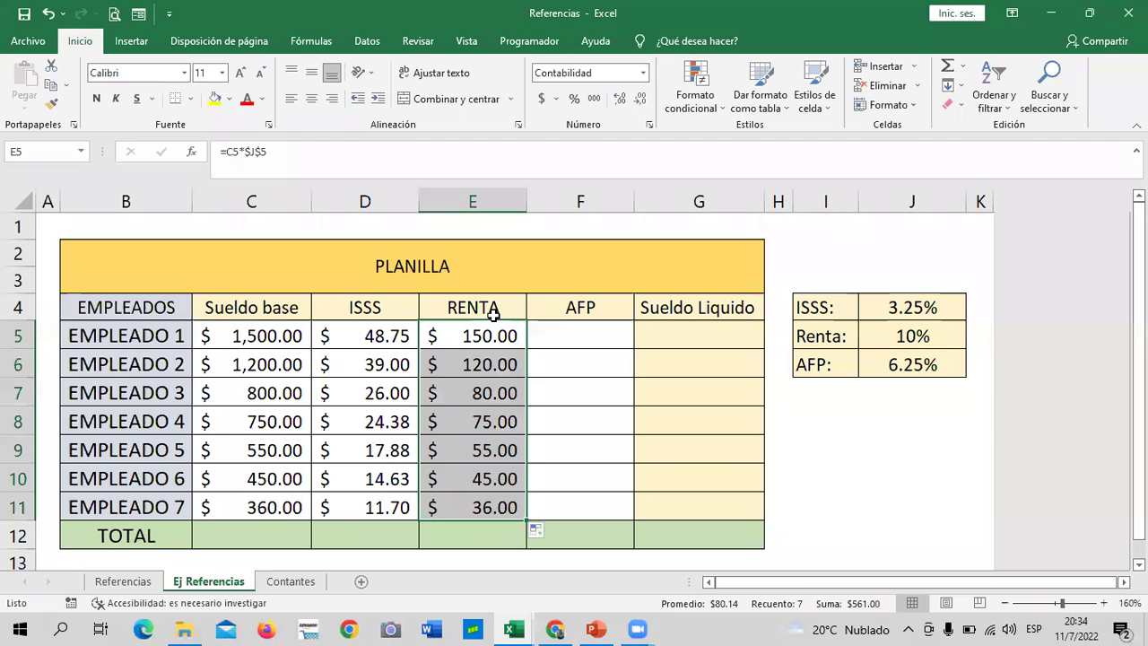
# Enter =C5*$J$6 in F5 and fill it down to F11, giving $93.75 to $22.50.
pyautogui.click(622, 467)
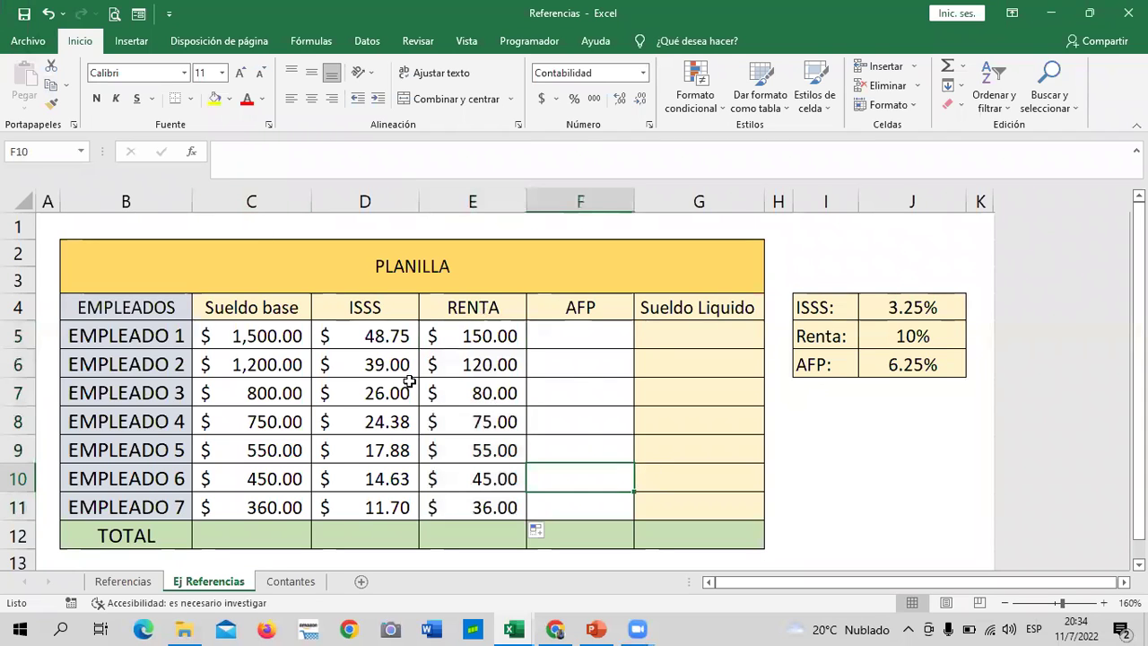
pyautogui.click(594, 335)
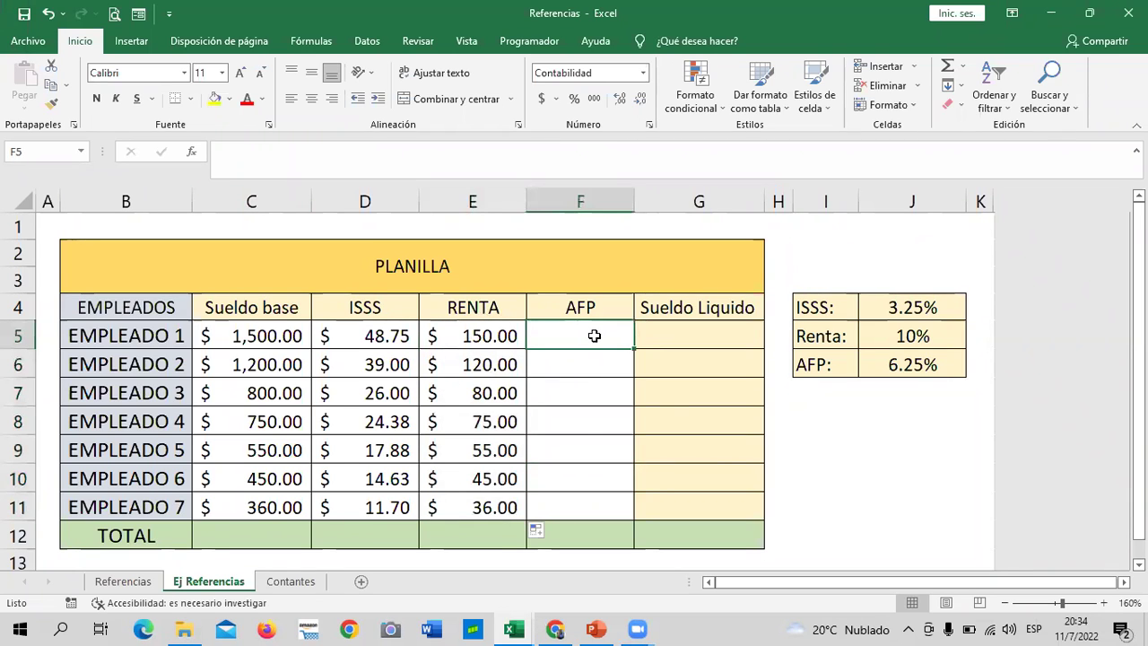
pyautogui.write('=')
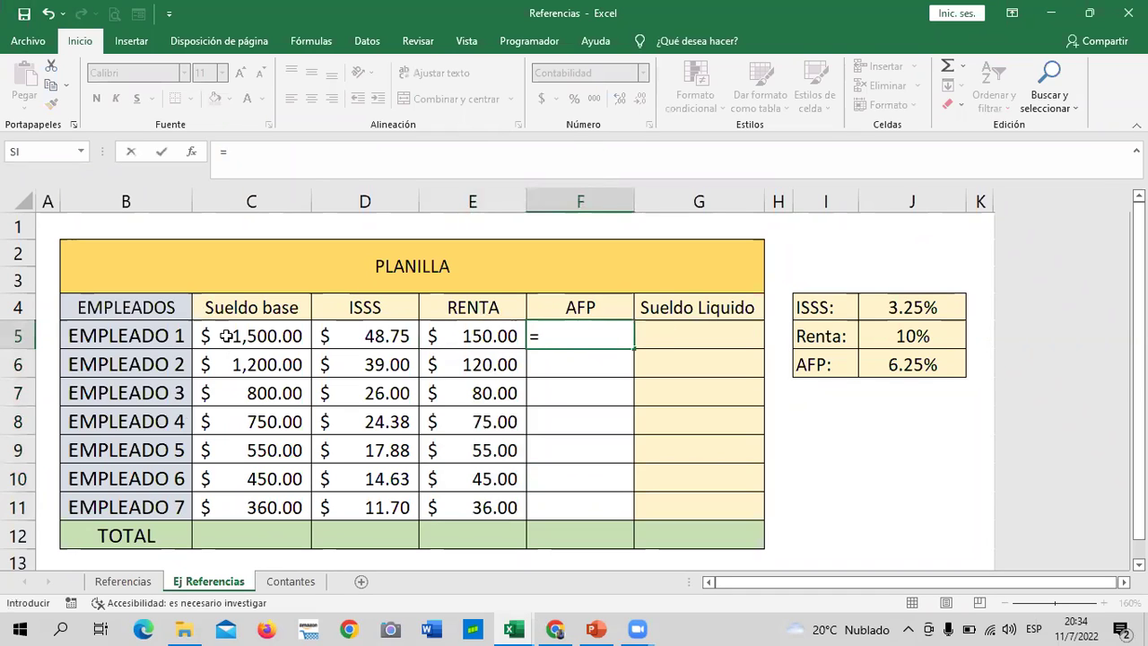
pyautogui.click(229, 334)
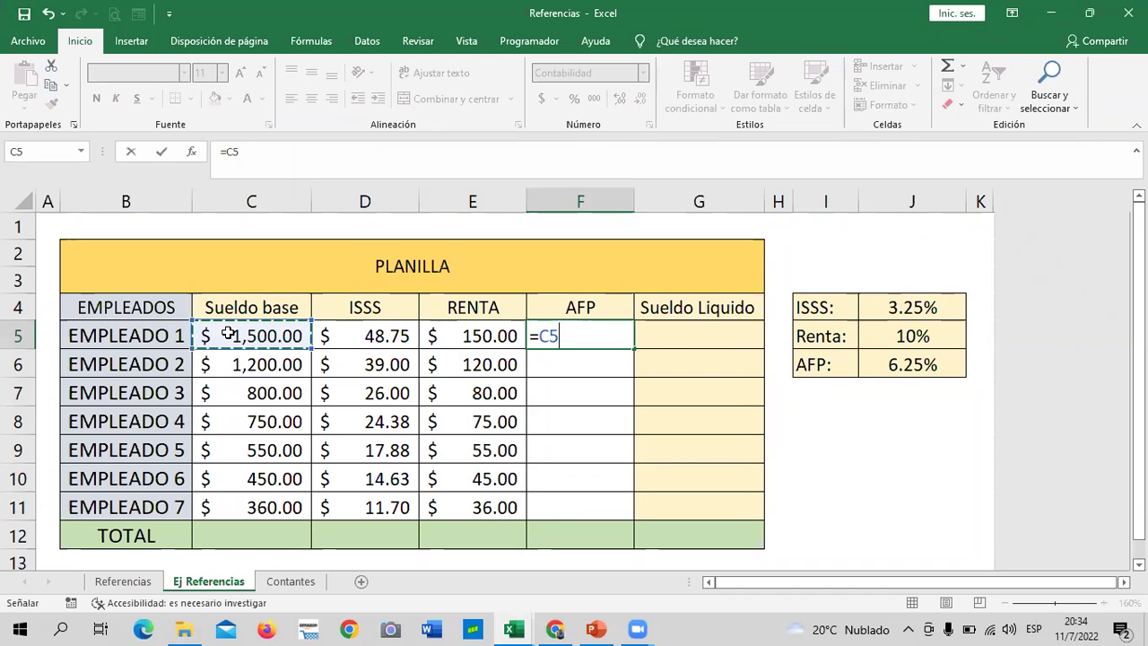
pyautogui.write('*')
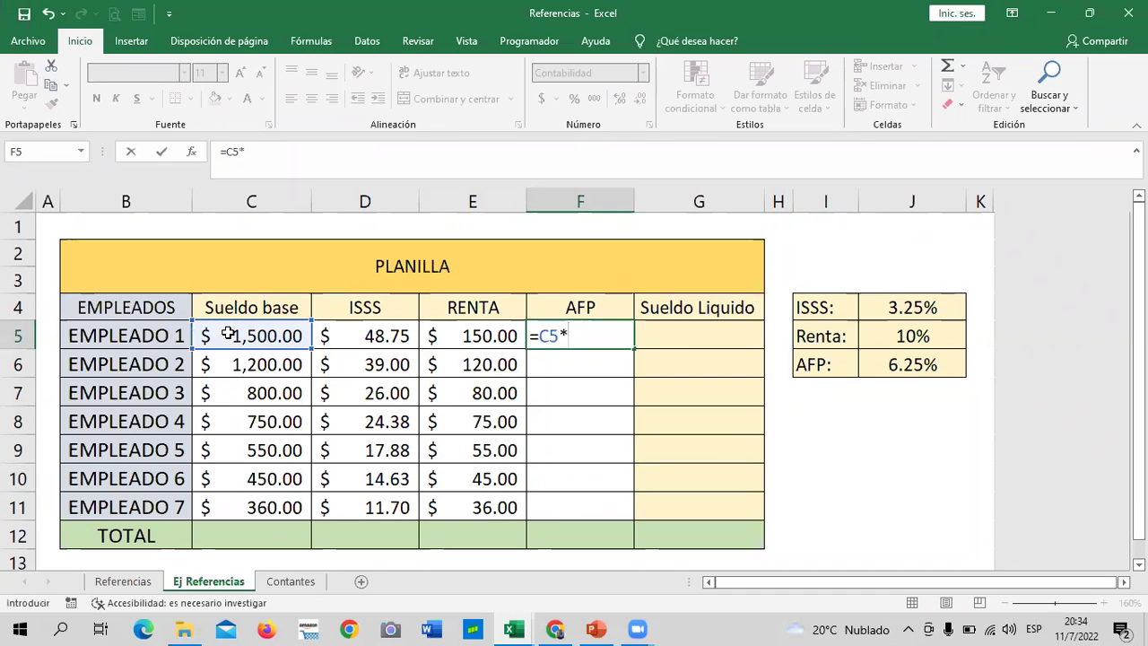
pyautogui.click(901, 366)
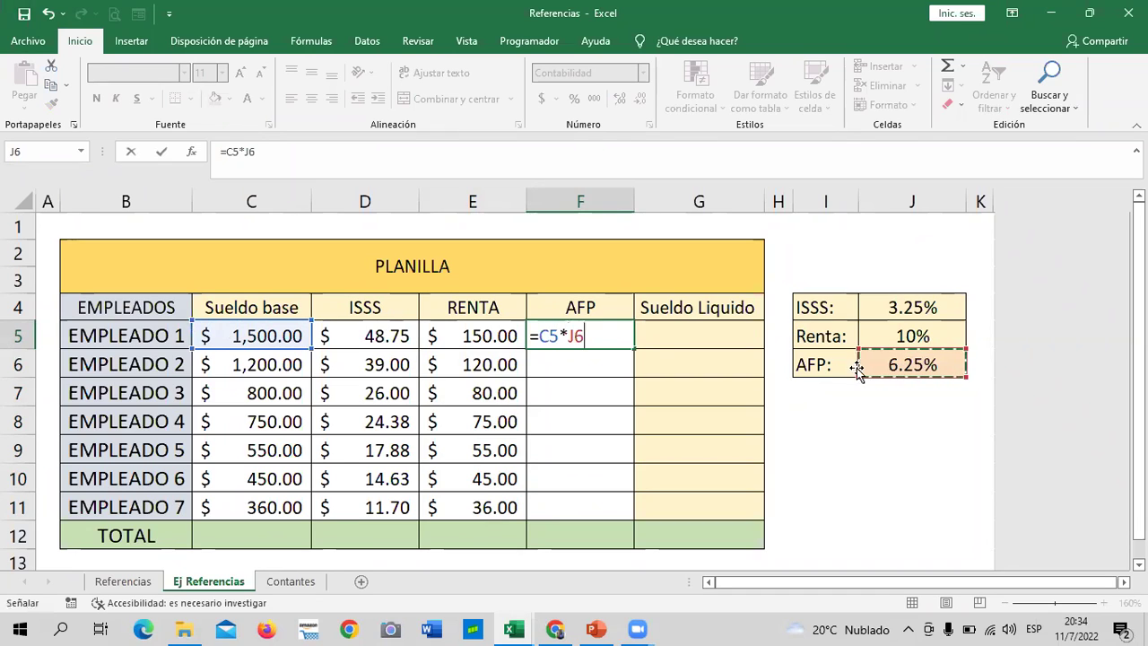
pyautogui.click(568, 334)
pyautogui.write('$J')
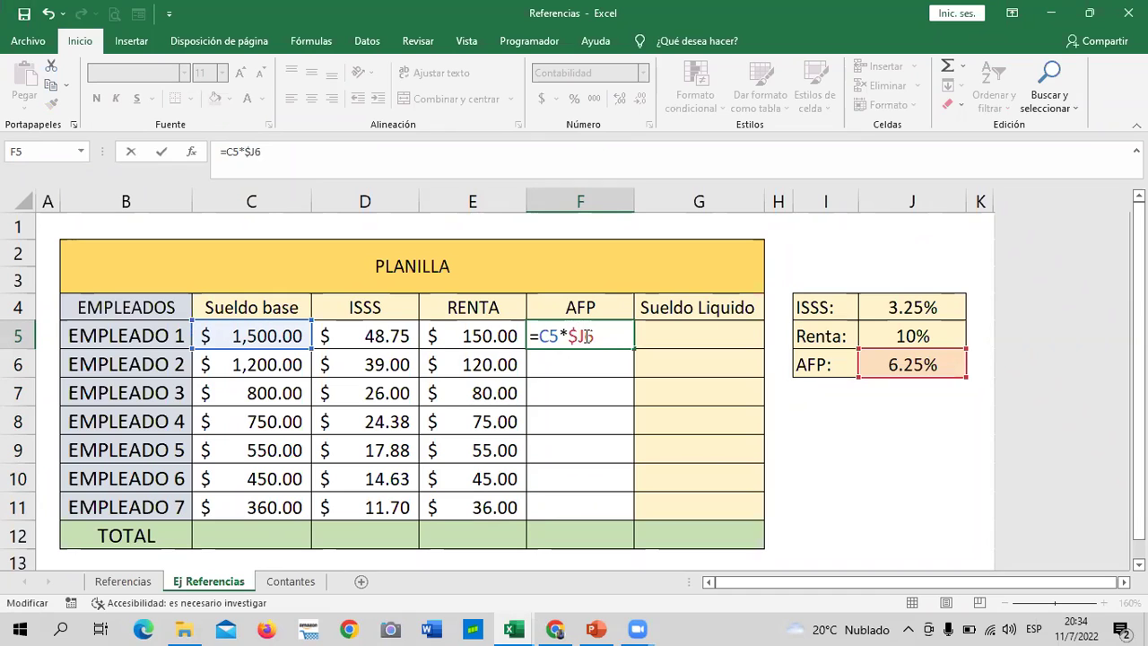
pyautogui.write('$')
pyautogui.press('Return')
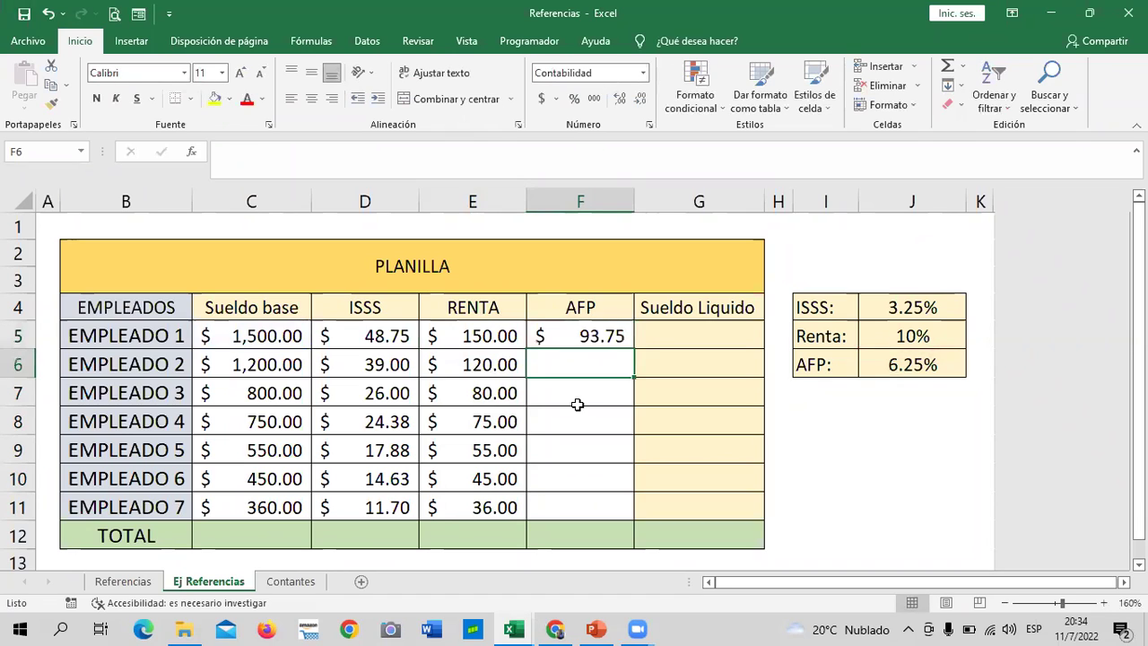
pyautogui.click(586, 327)
pyautogui.moveTo(632, 348); pyautogui.dragTo(640, 517)
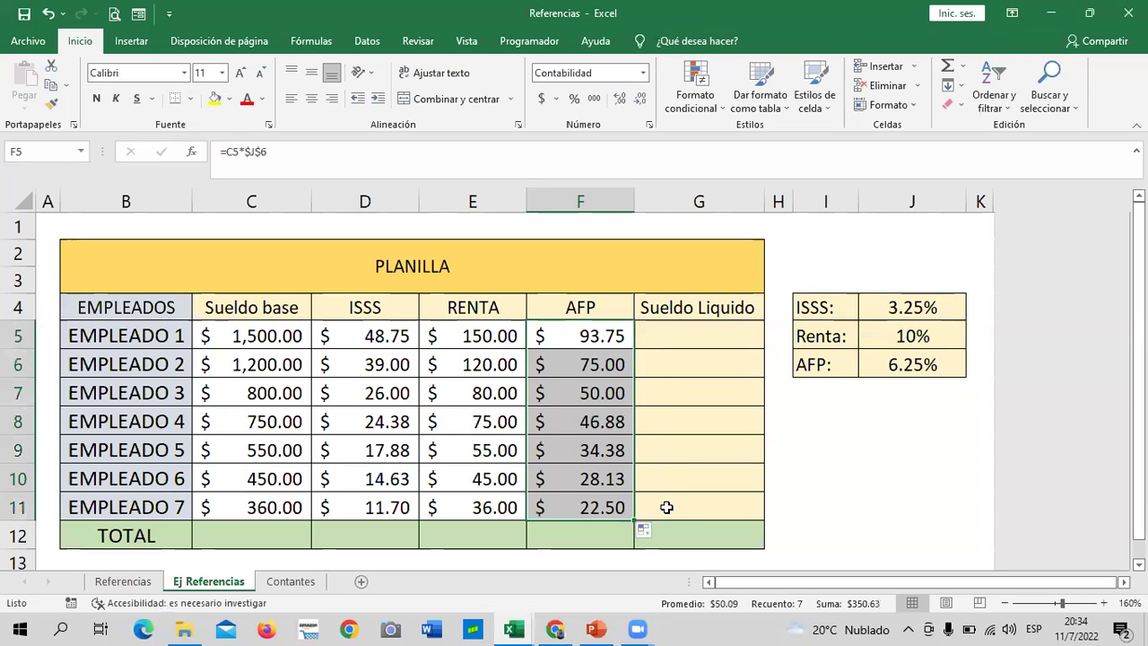
pyautogui.click(833, 479)
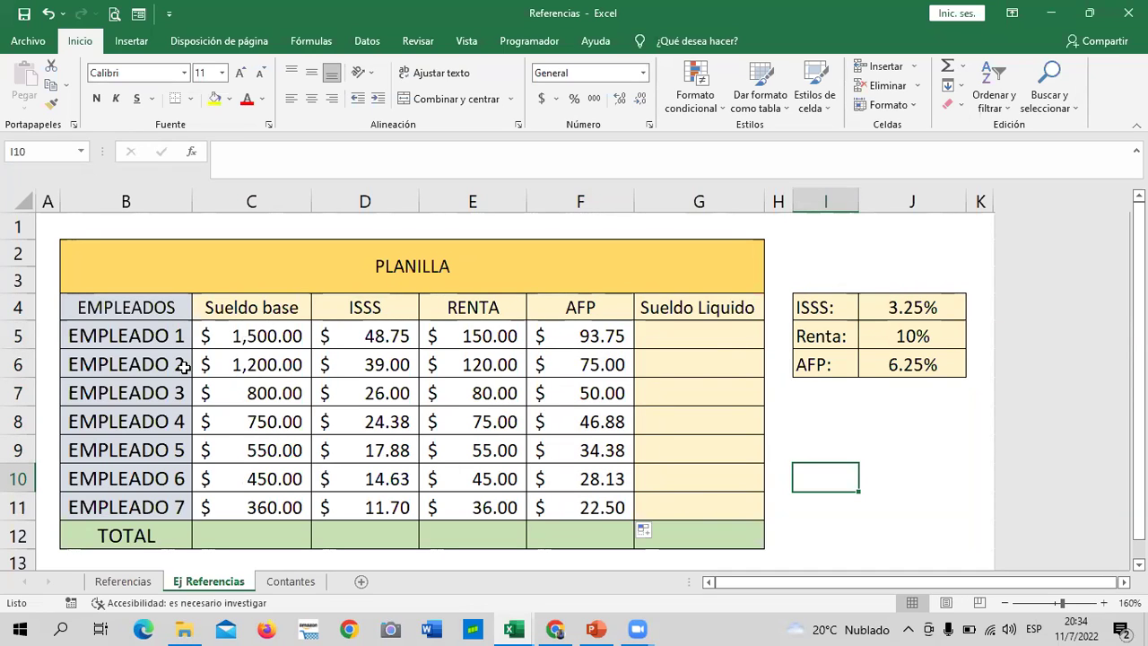
# Enter =C5-D5-E5-F5 in G5 to compute the first net salary.
pyautogui.click(644, 345)
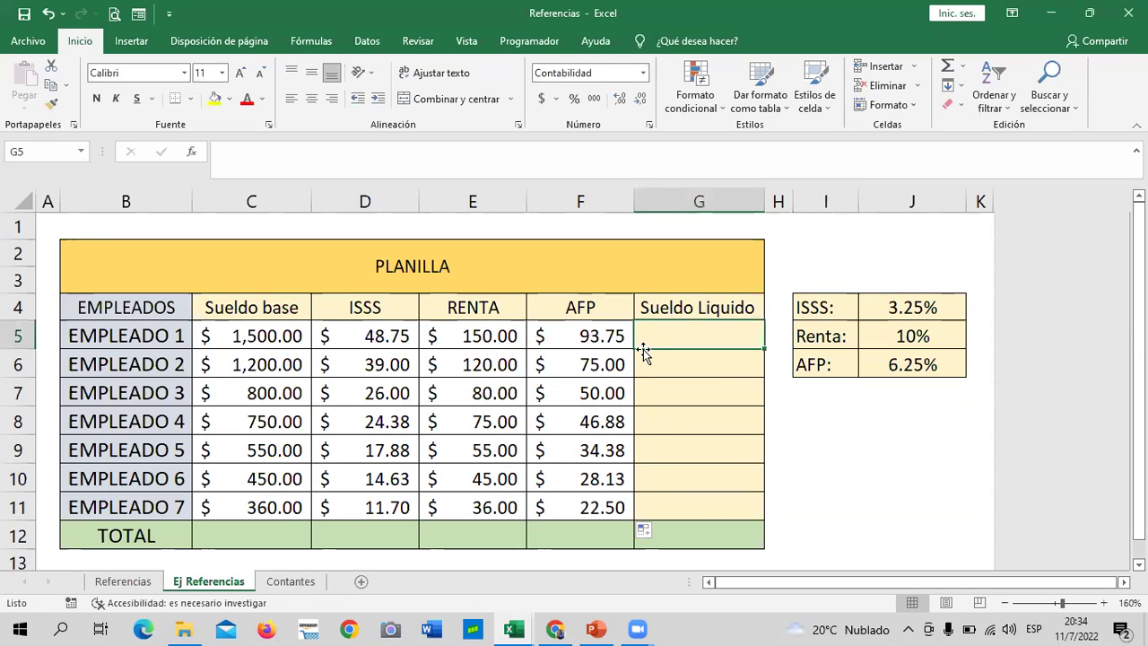
pyautogui.write('=')
pyautogui.click(246, 339)
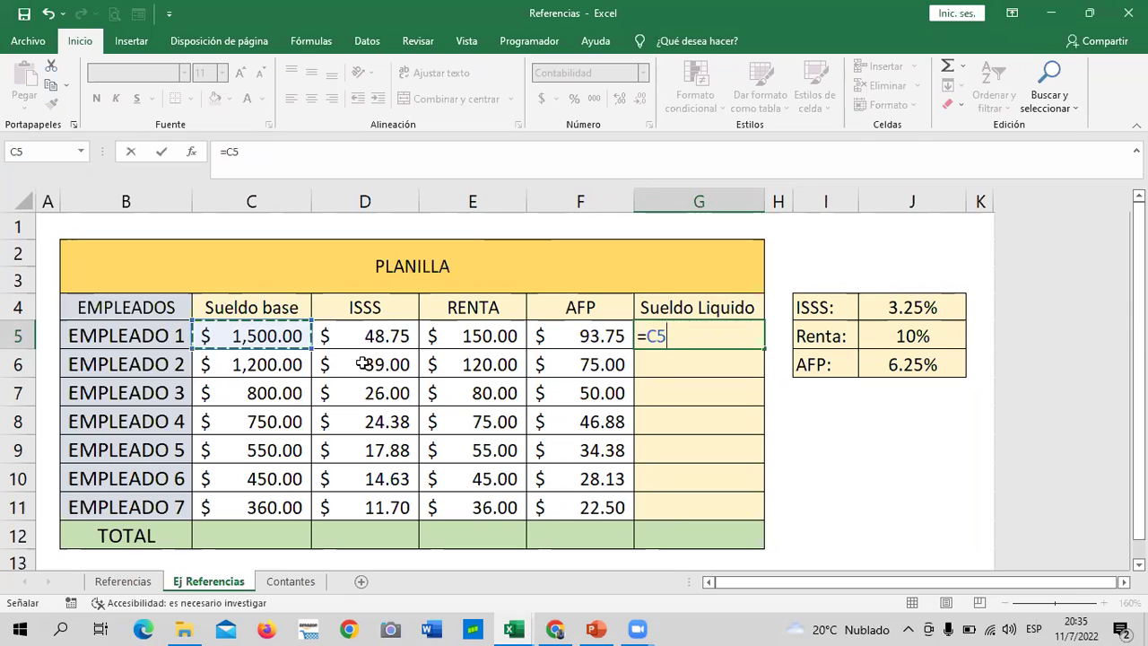
pyautogui.write('-')
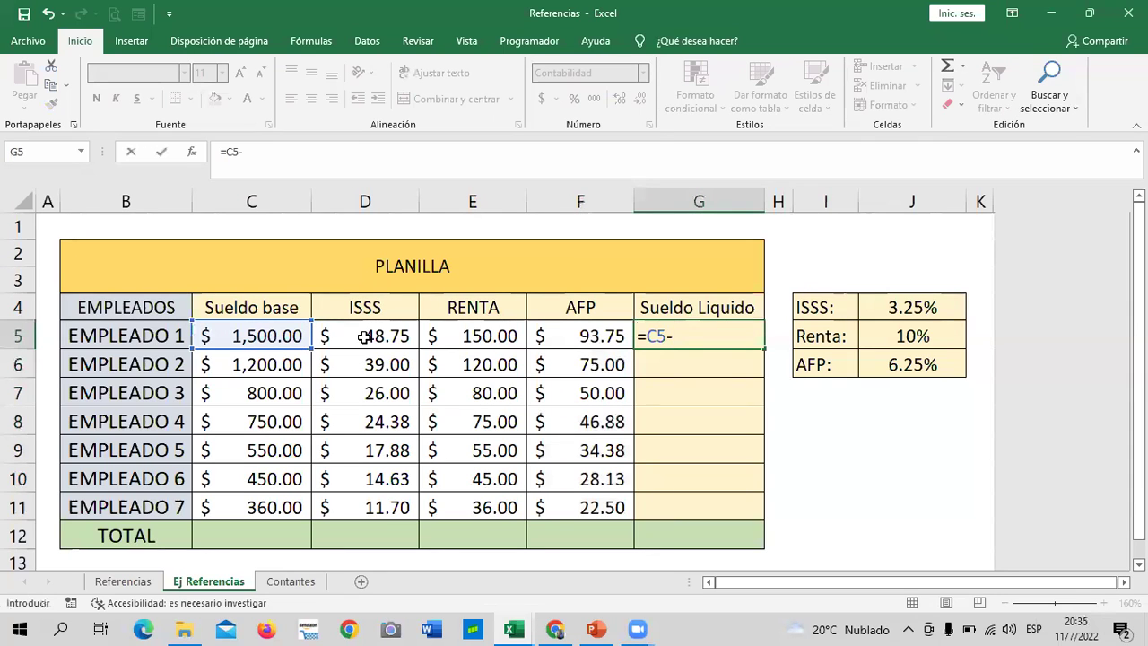
pyautogui.click(363, 336)
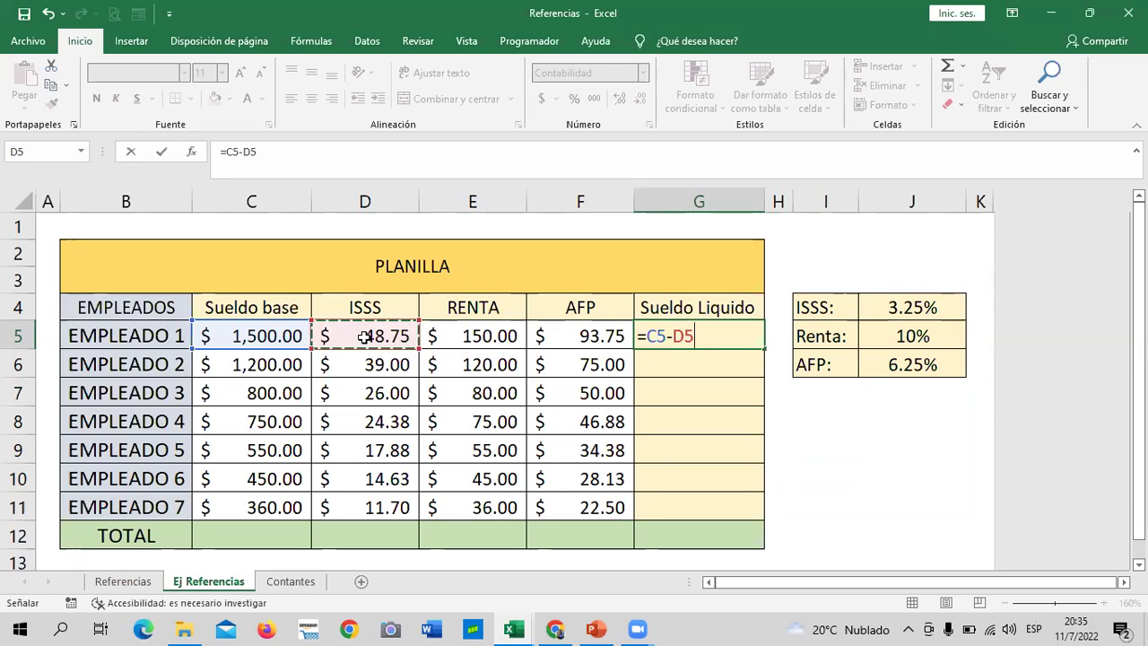
pyautogui.write('-')
pyautogui.click(467, 335)
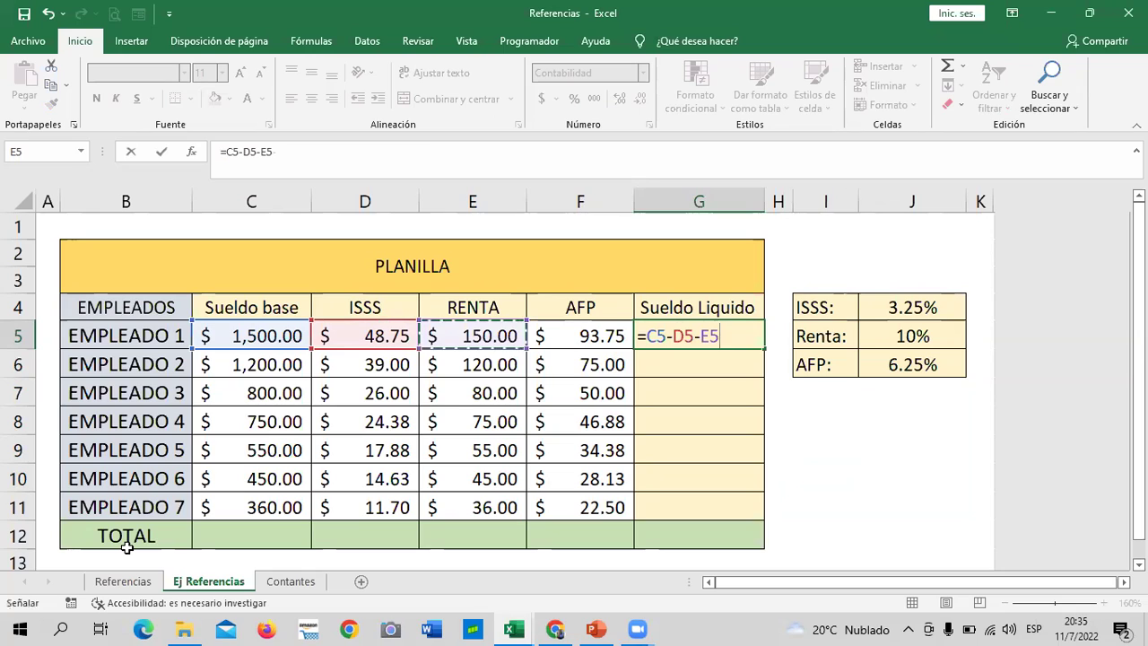
pyautogui.write('-')
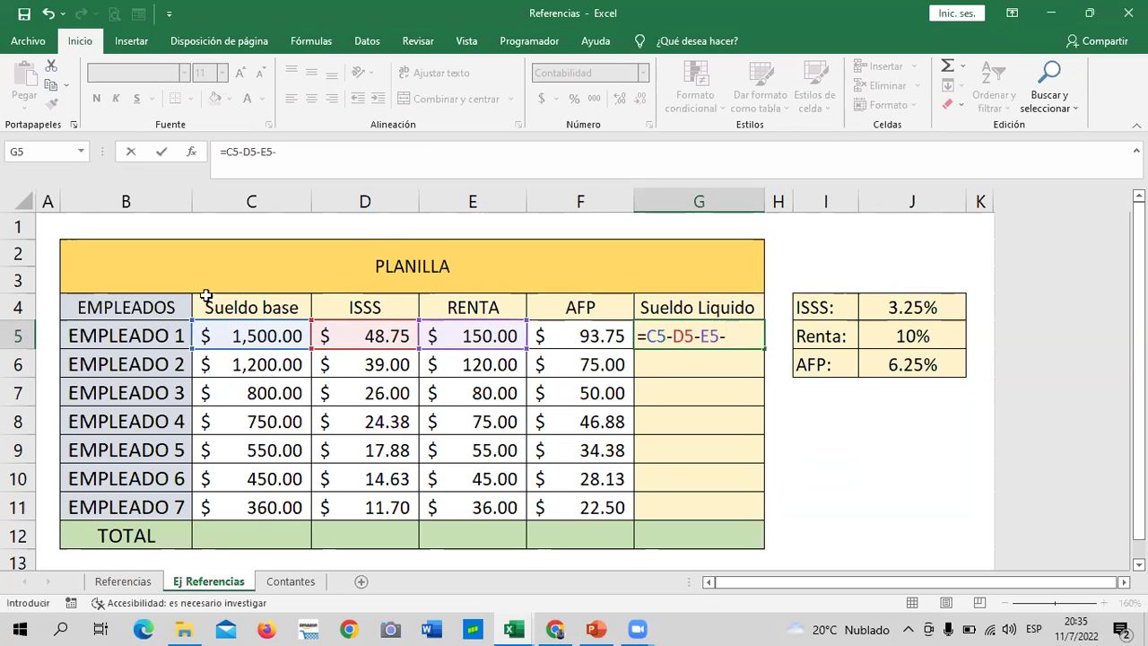
pyautogui.click(599, 334)
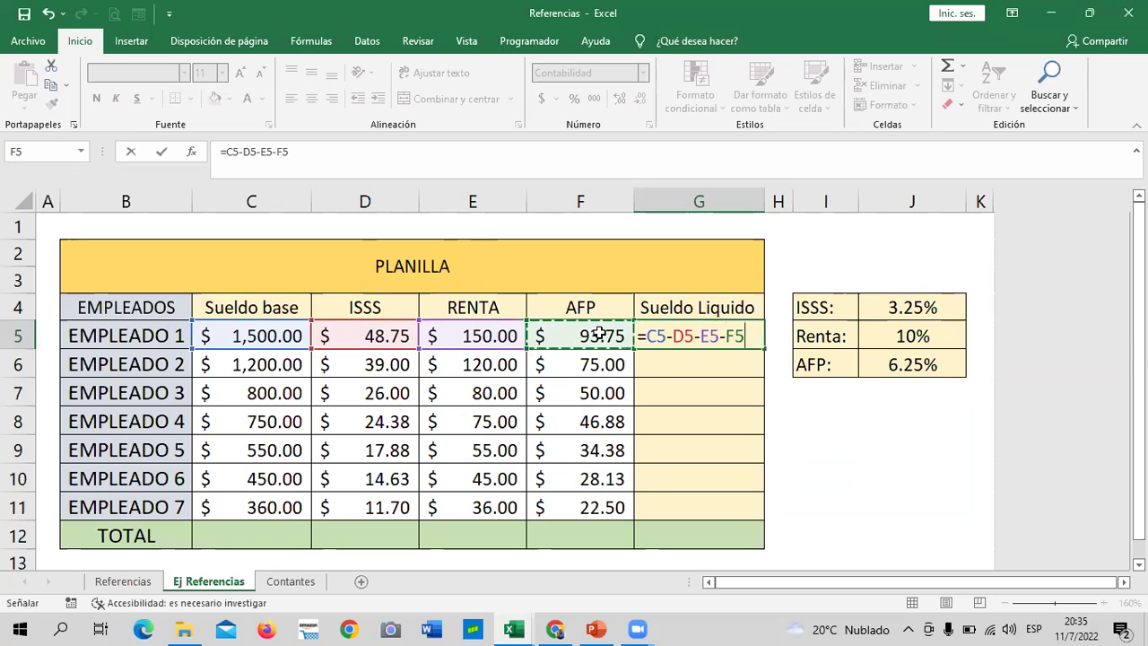
pyautogui.press('Return')
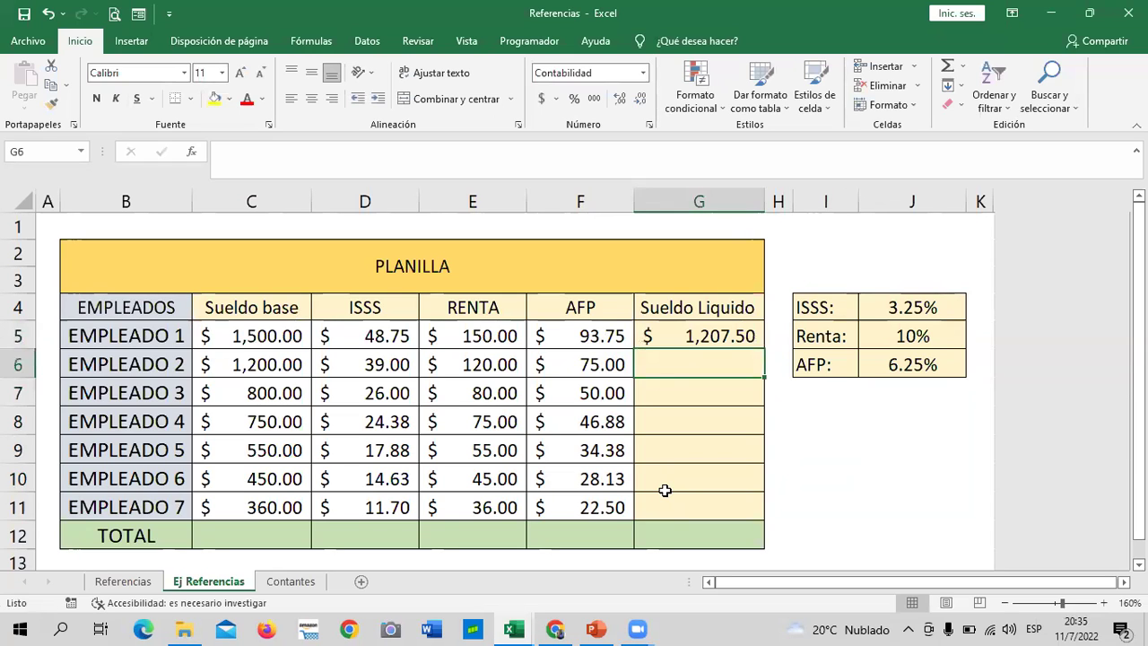
# Copy the net salary formula down to G11 and verify row 11's values C11 through G11.
pyautogui.click(695, 334)
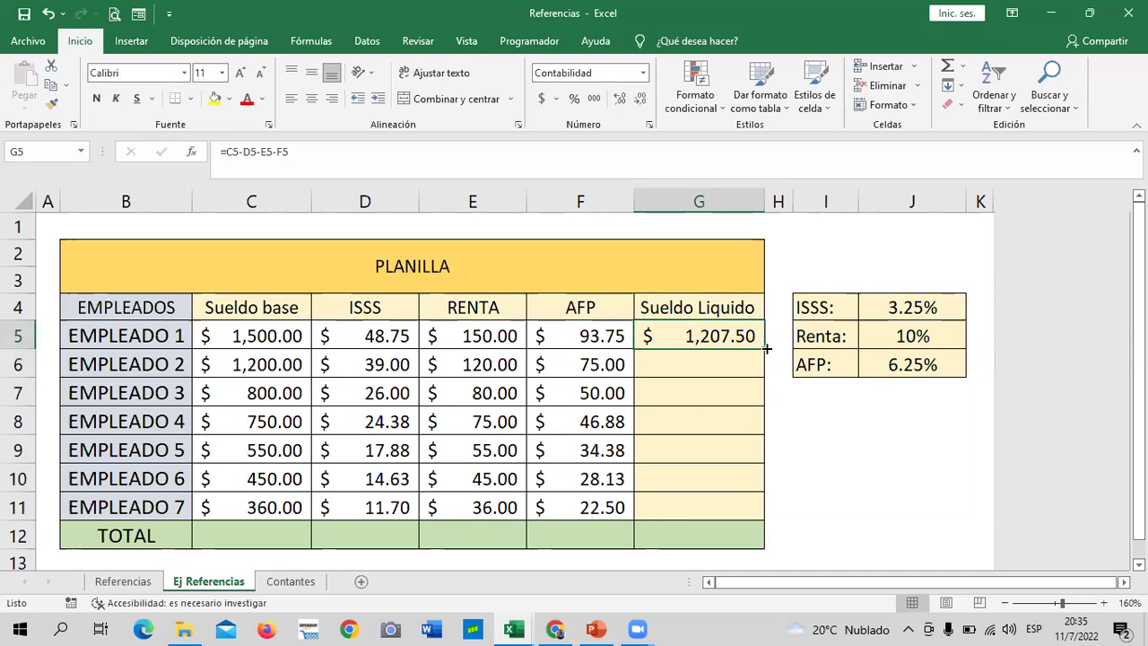
pyautogui.moveTo(766, 349); pyautogui.dragTo(762, 512)
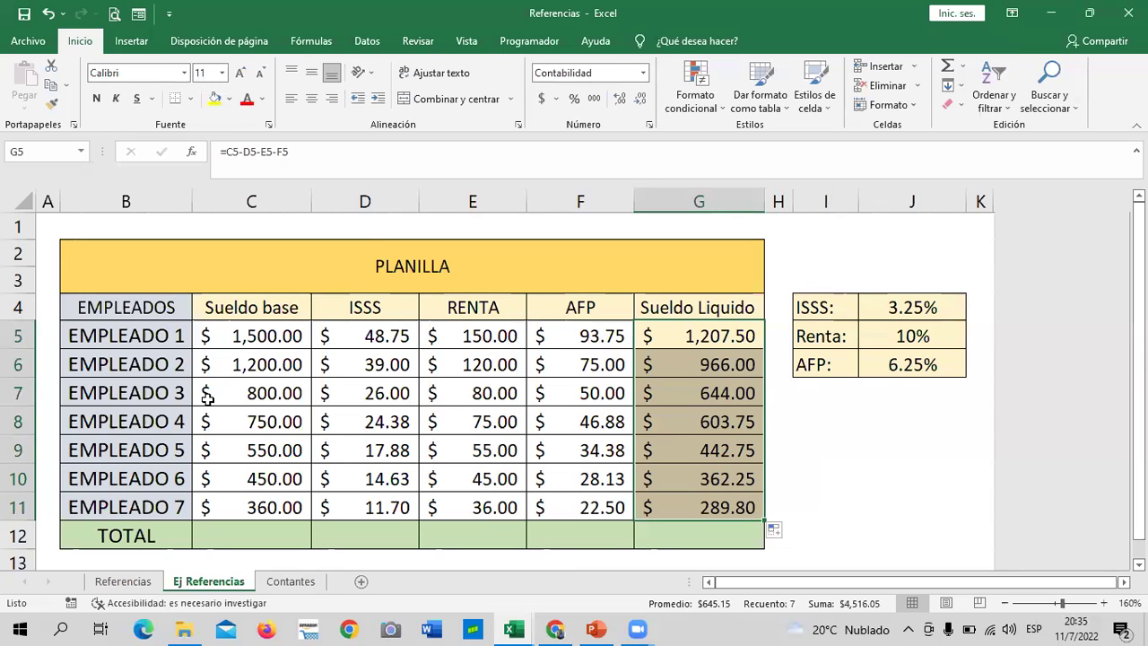
pyautogui.click(839, 471)
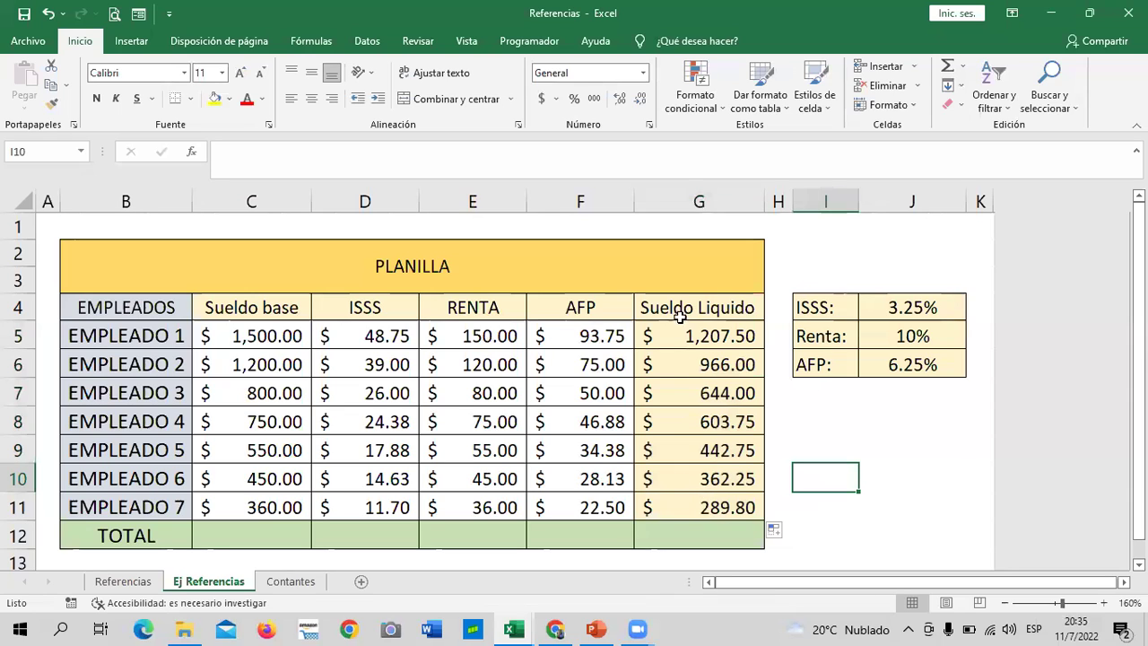
pyautogui.click(664, 508)
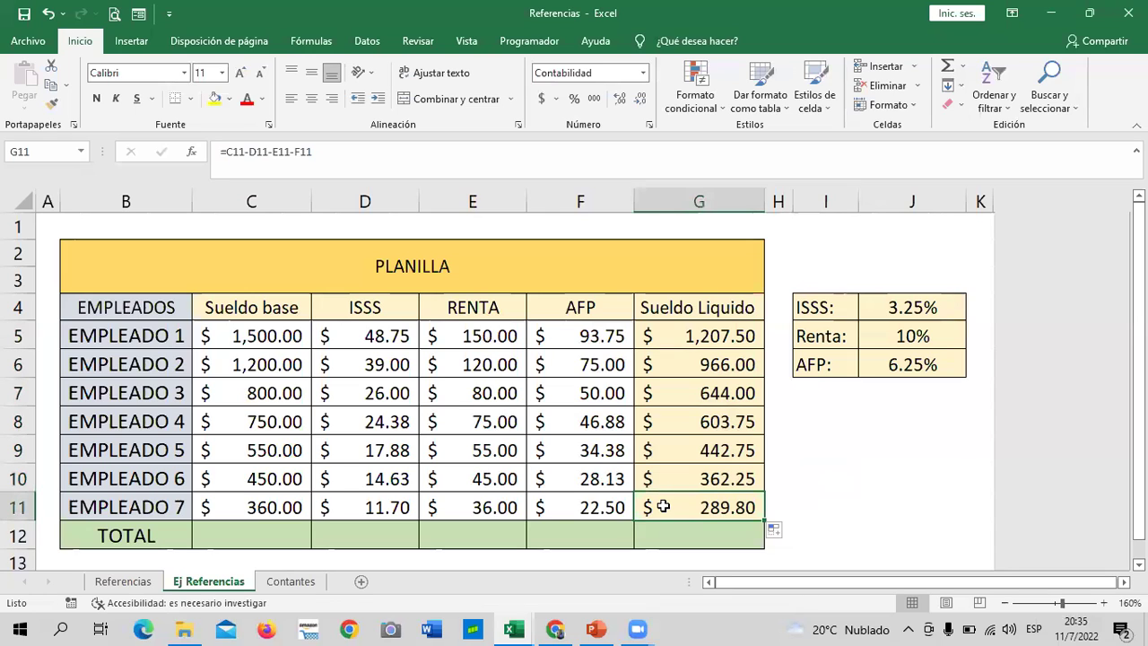
pyautogui.click(265, 504)
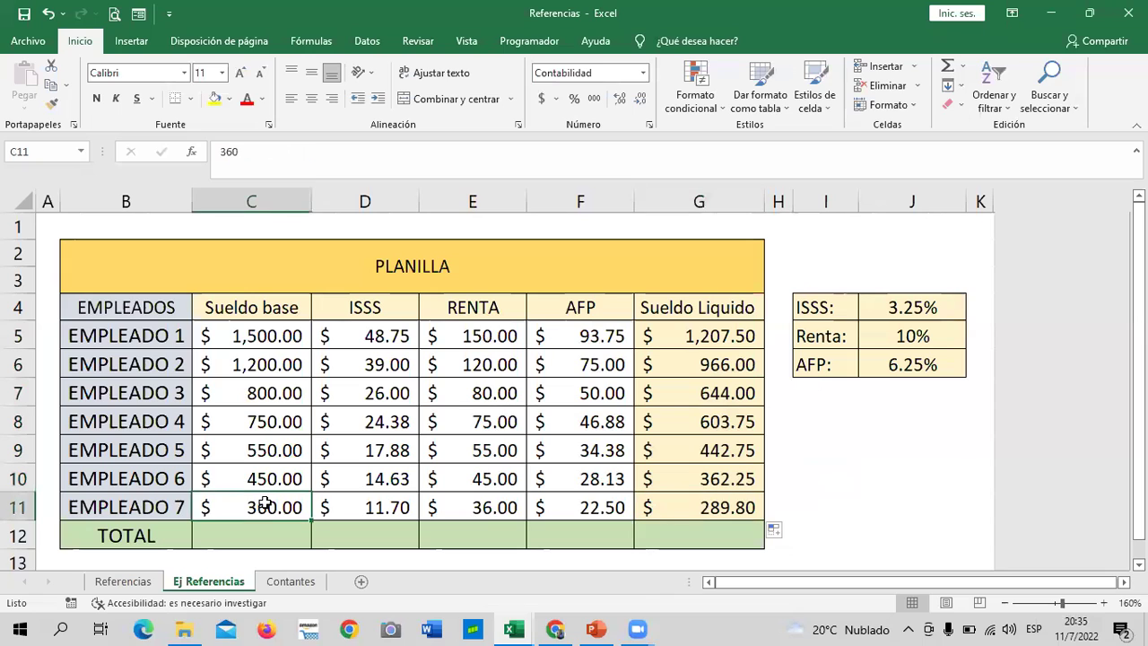
pyautogui.click(349, 507)
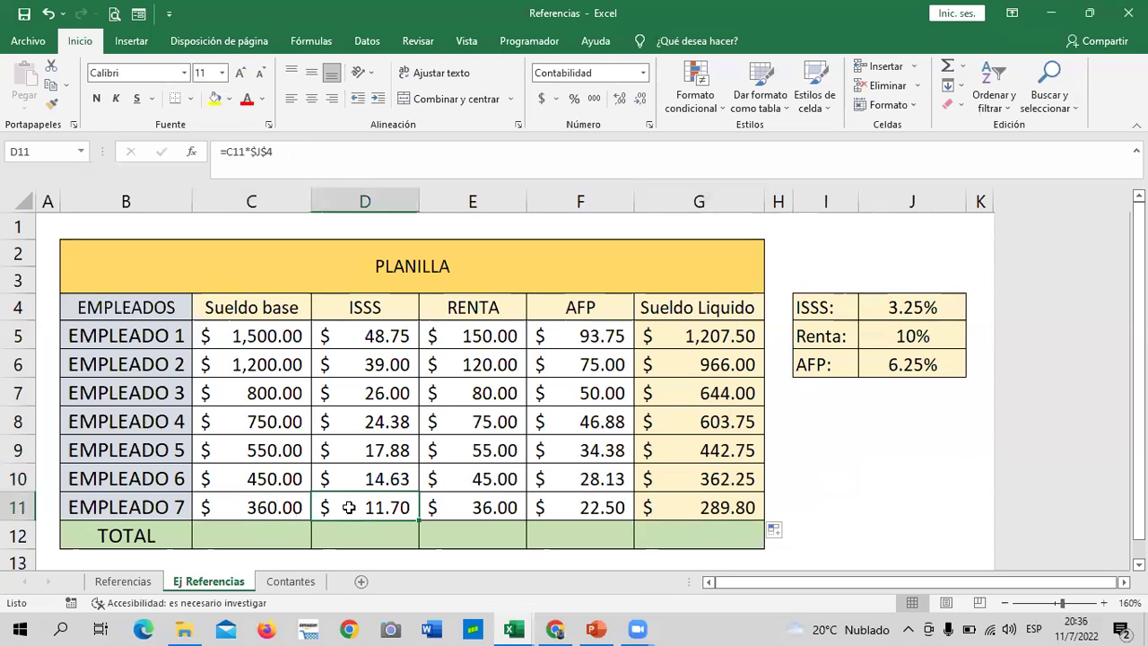
pyautogui.click(482, 496)
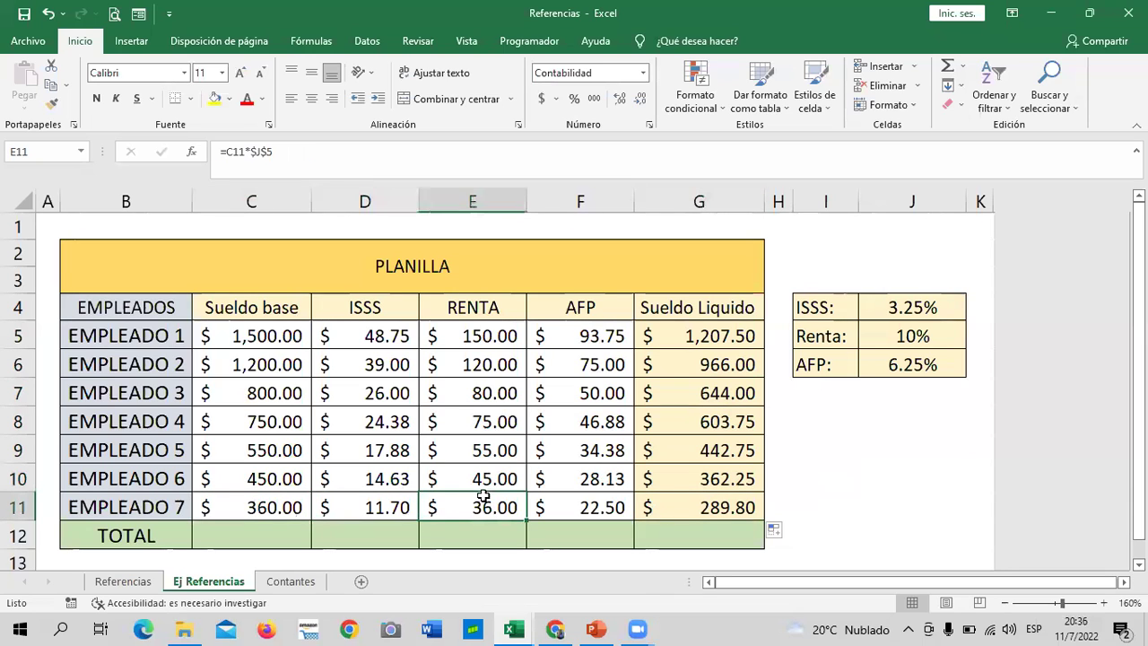
pyautogui.click(596, 503)
pyautogui.click(671, 500)
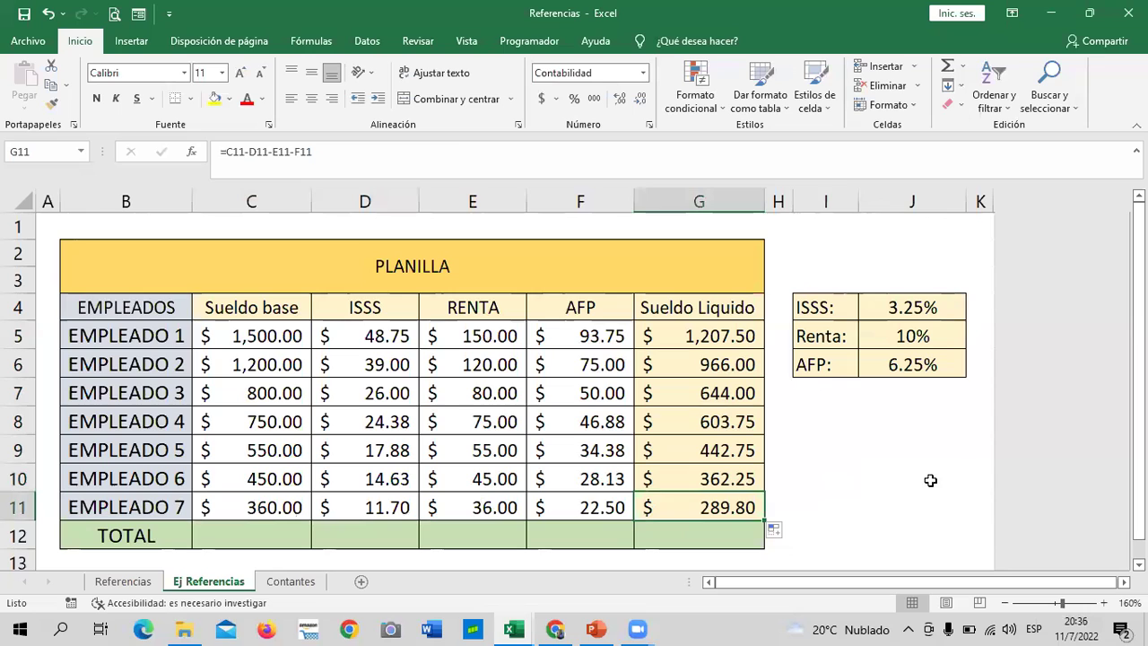
# Select the net salary values G5:G11 for totalling.
pyautogui.moveTo(930, 476); pyautogui.dragTo(810, 458)
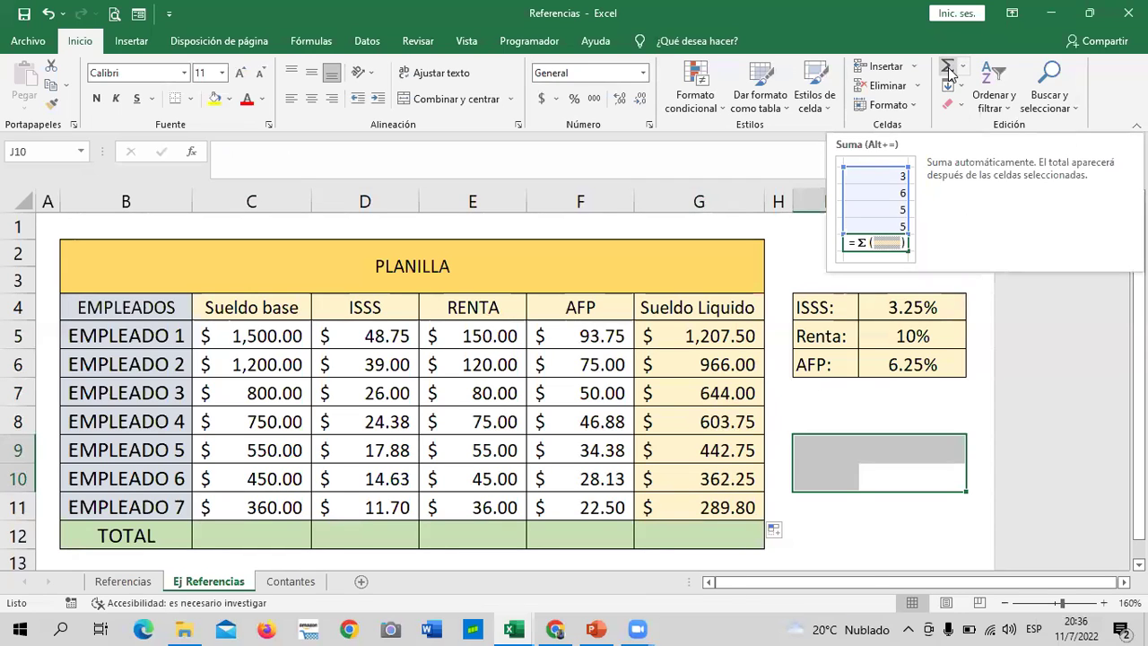
pyautogui.click(809, 541)
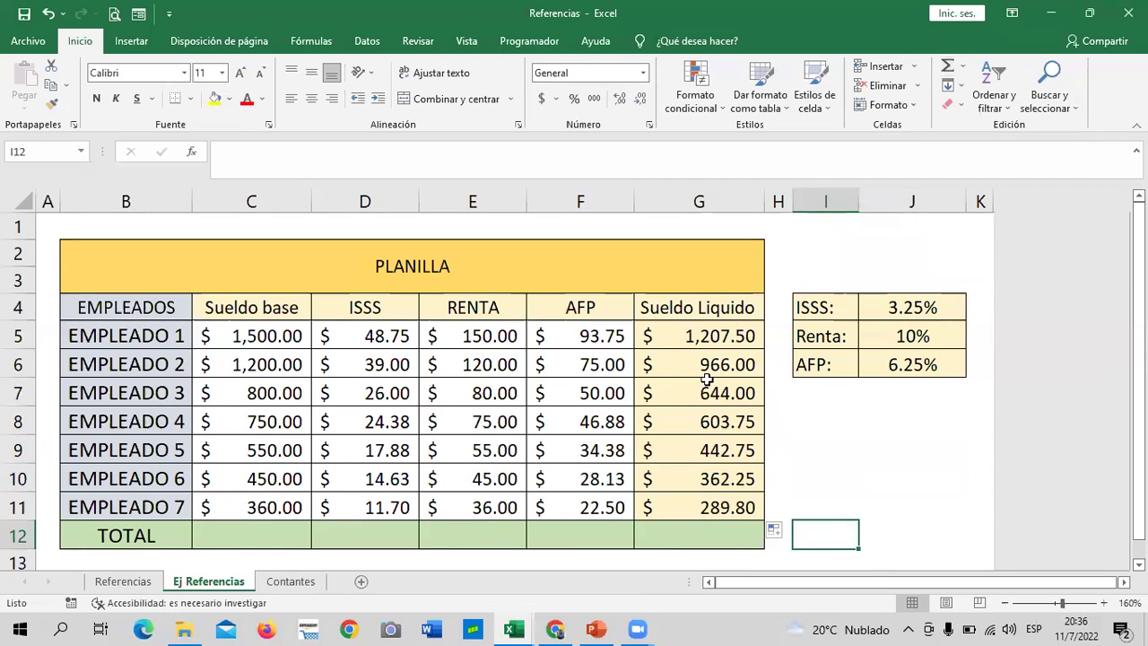
pyautogui.moveTo(687, 336); pyautogui.dragTo(688, 507)
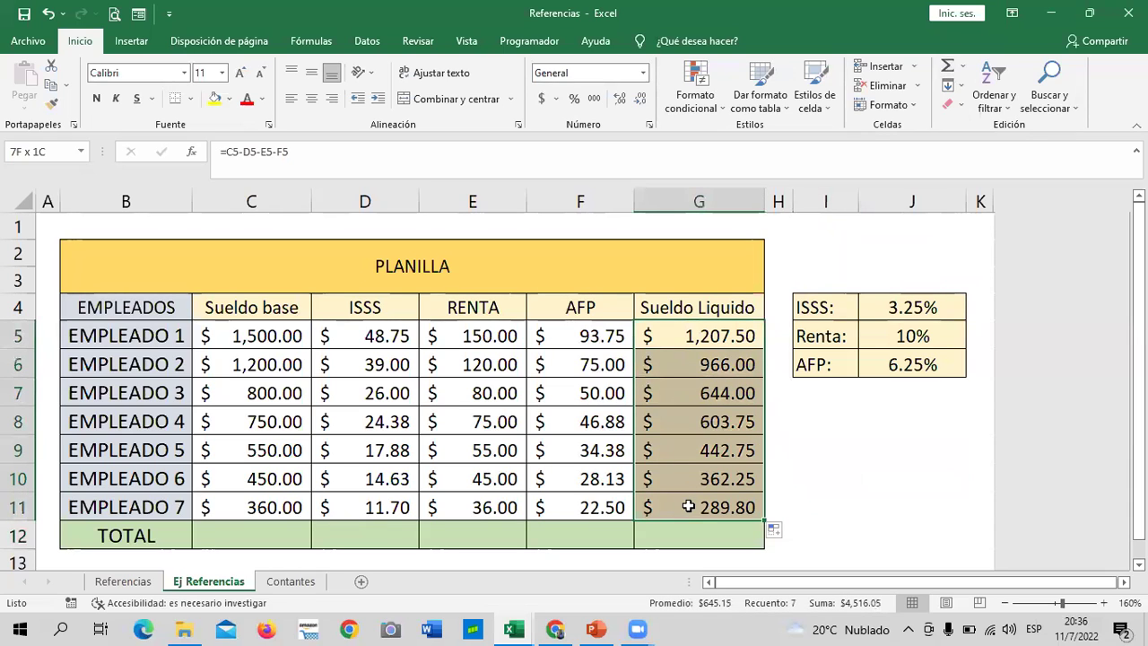
# AutoSum the Sueldo Liquido, AFP, RENTA, ISSS and Sueldo base columns into the TOTAL row, giving $5,610.00 base.
pyautogui.click(946, 69)
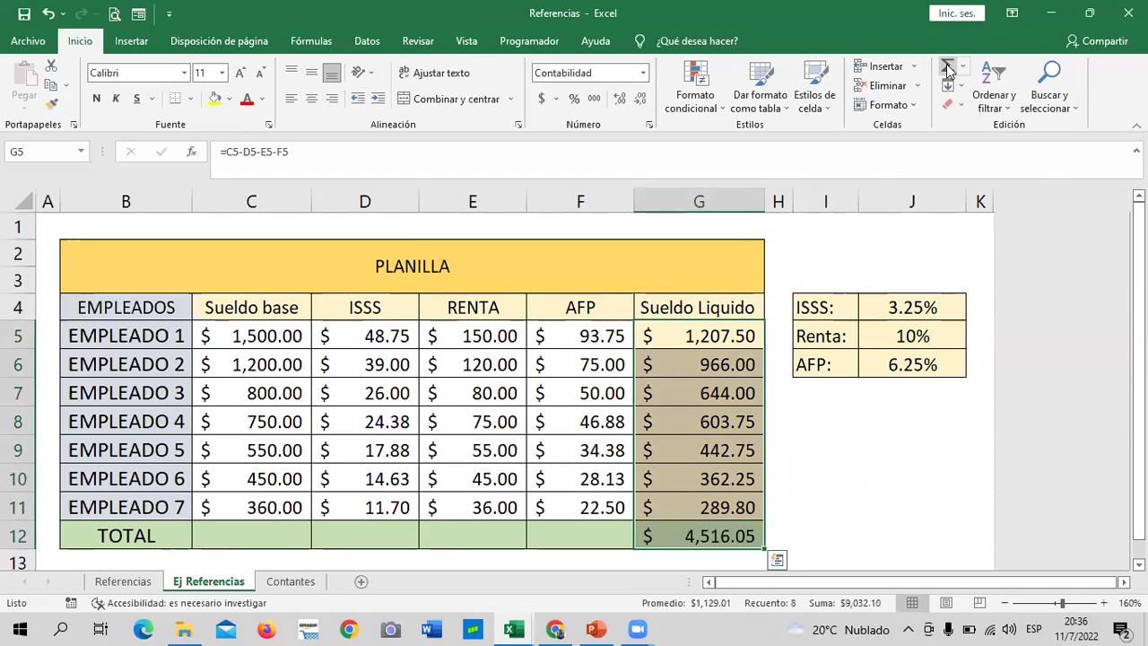
pyautogui.moveTo(583, 334); pyautogui.dragTo(585, 507)
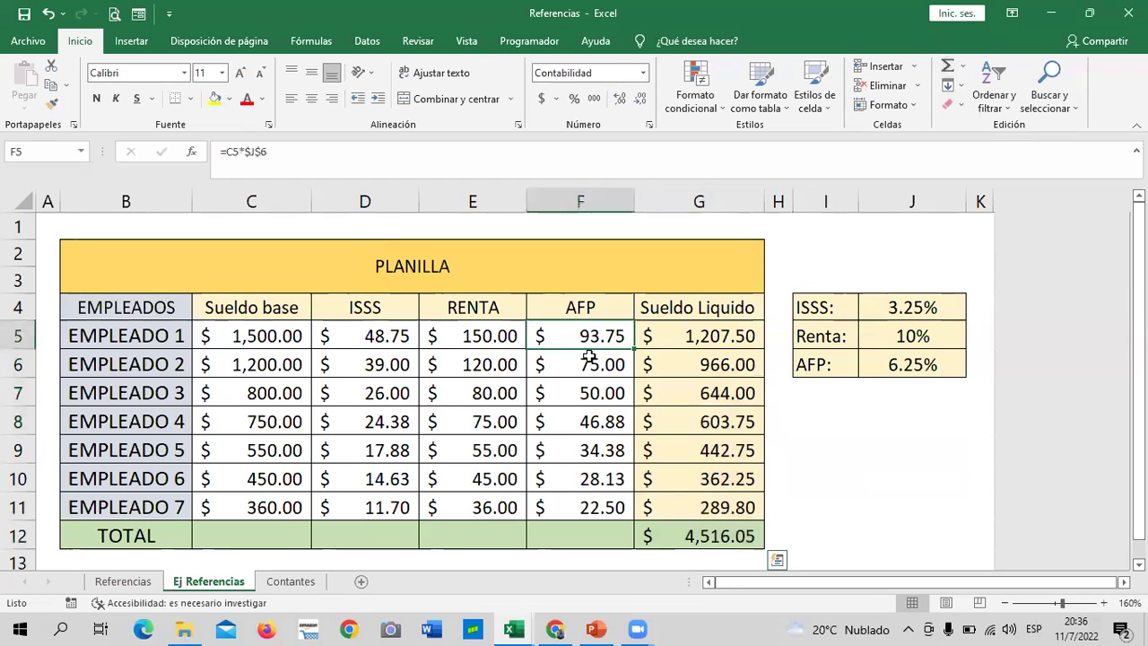
pyautogui.click(947, 66)
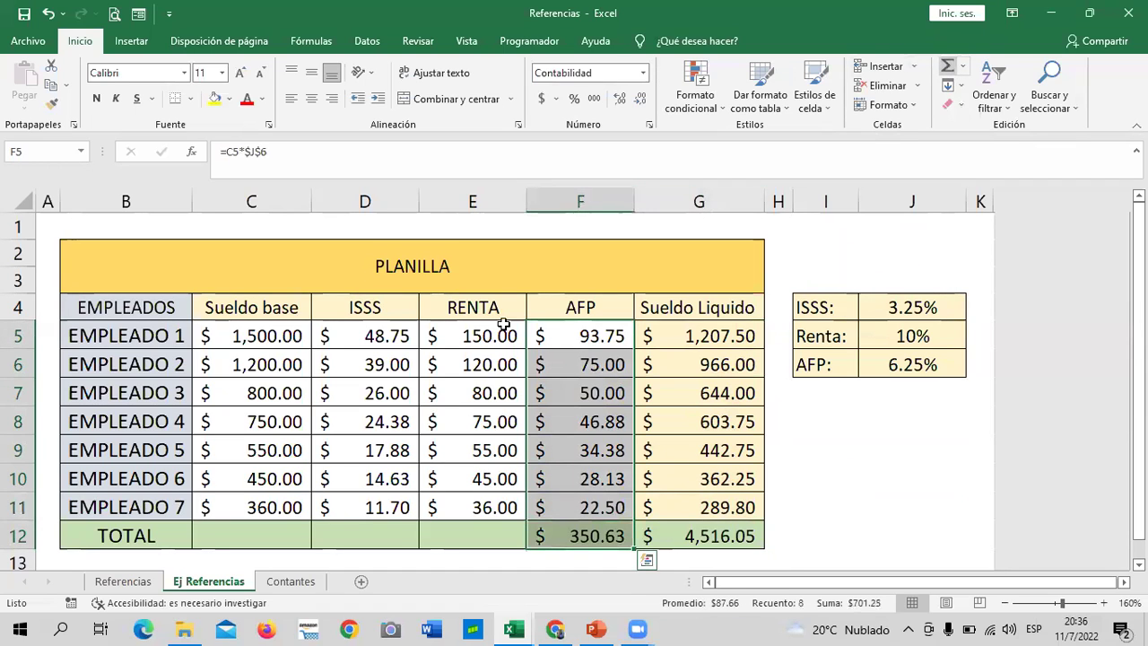
pyautogui.moveTo(502, 328); pyautogui.dragTo(480, 506)
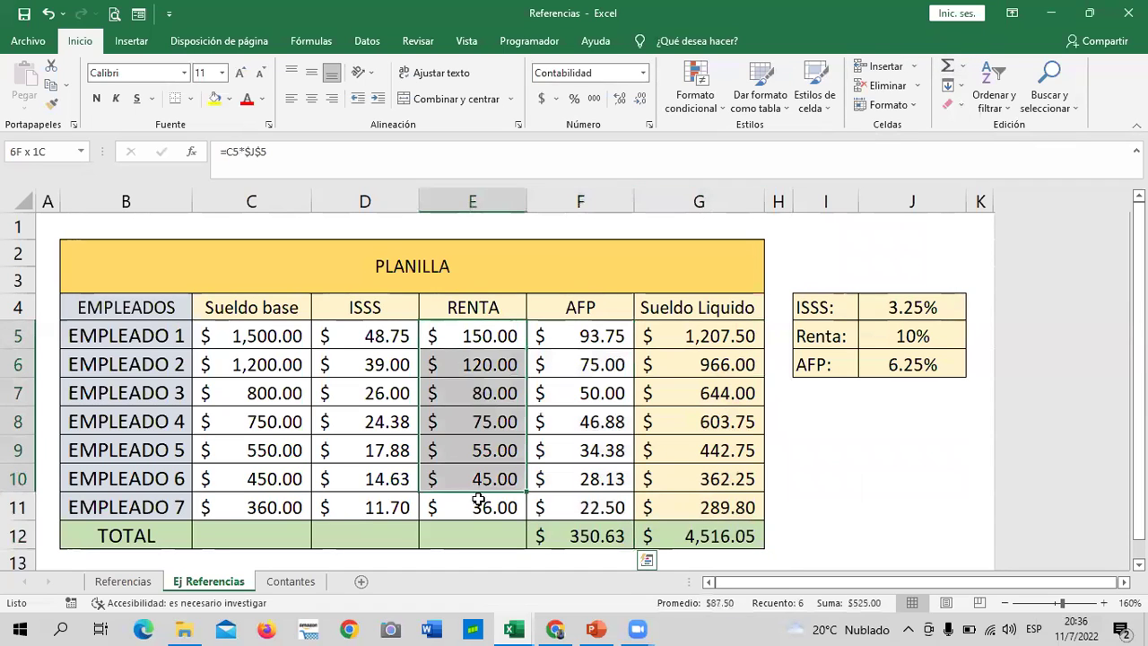
pyautogui.click(947, 66)
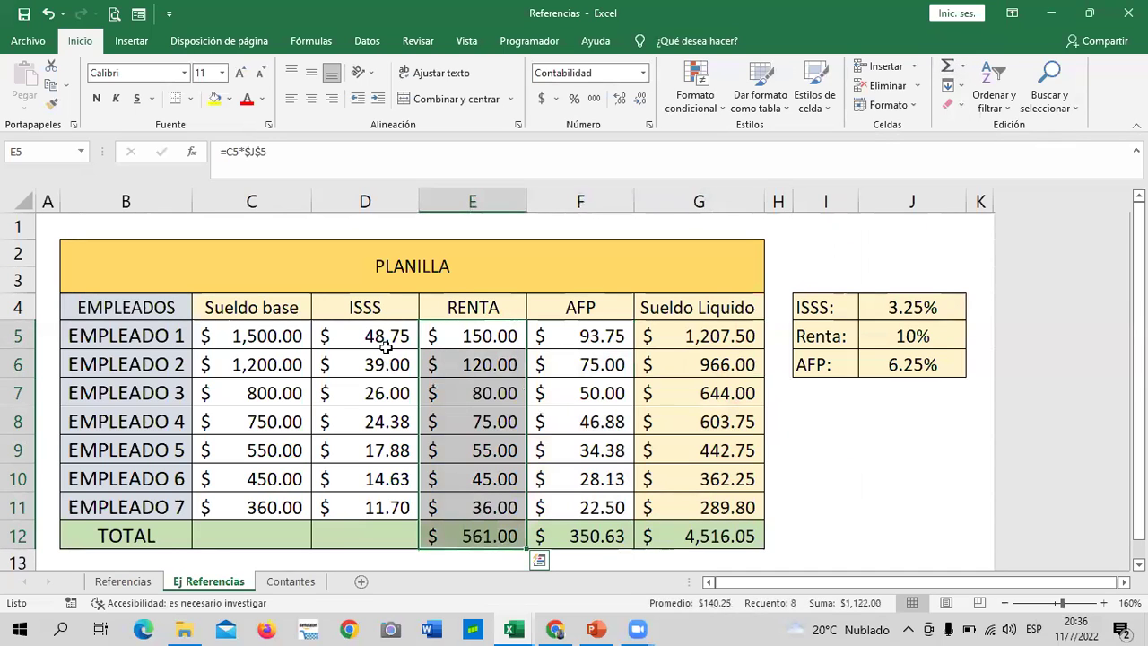
pyautogui.moveTo(385, 334); pyautogui.dragTo(386, 507)
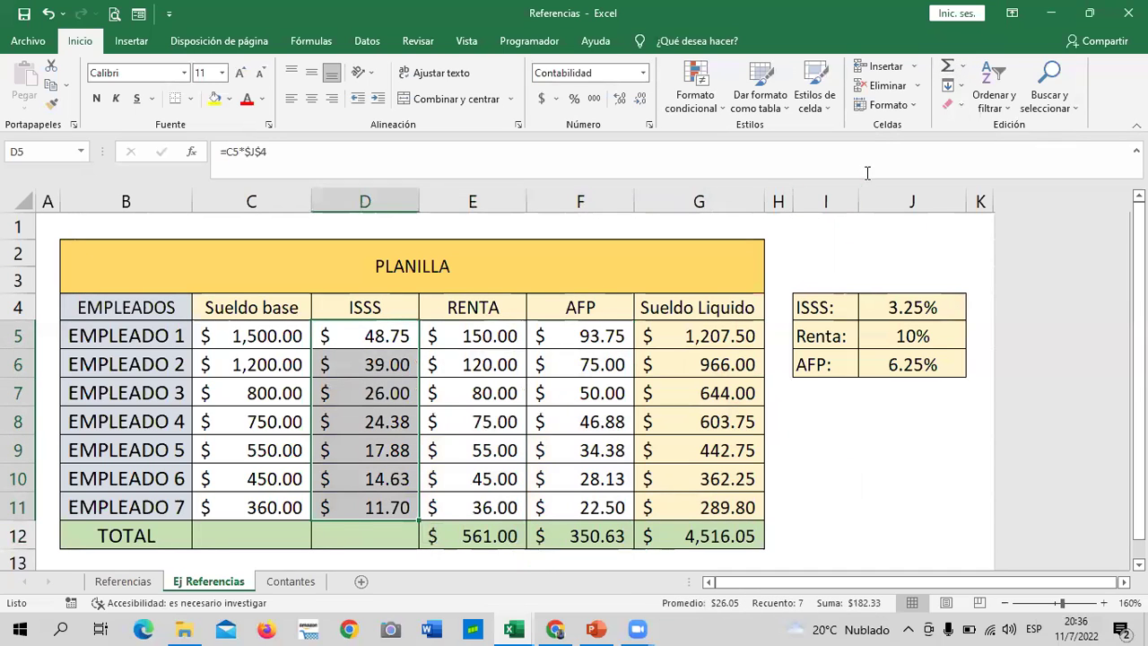
pyautogui.click(948, 68)
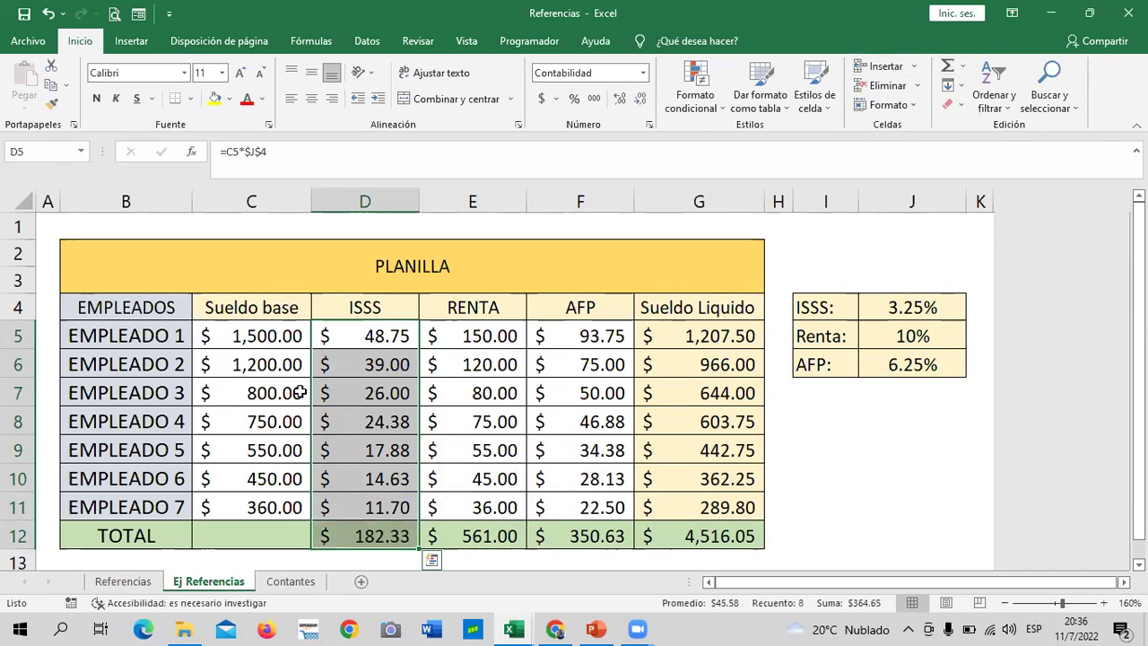
pyautogui.moveTo(290, 334); pyautogui.dragTo(277, 508)
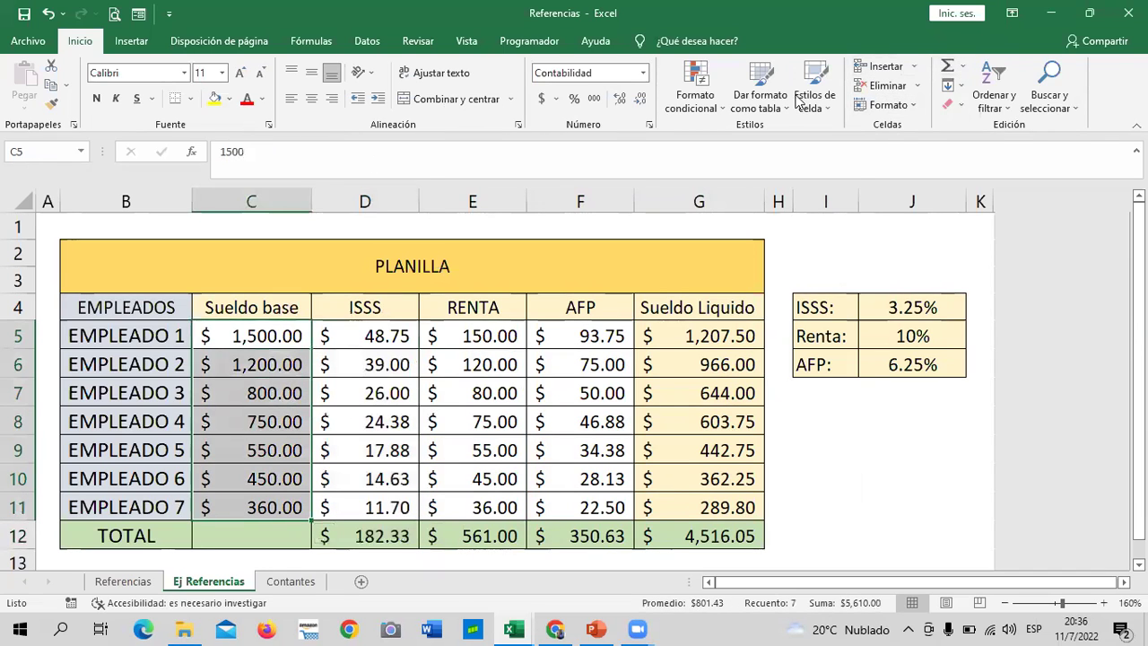
pyautogui.click(948, 66)
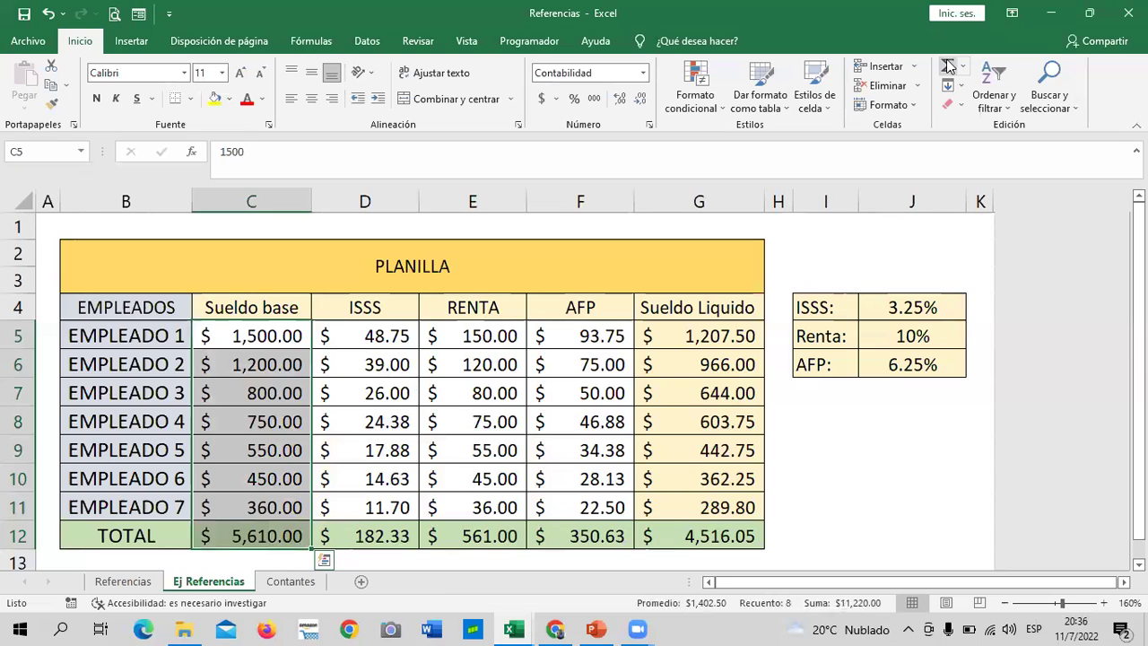
pyautogui.click(867, 463)
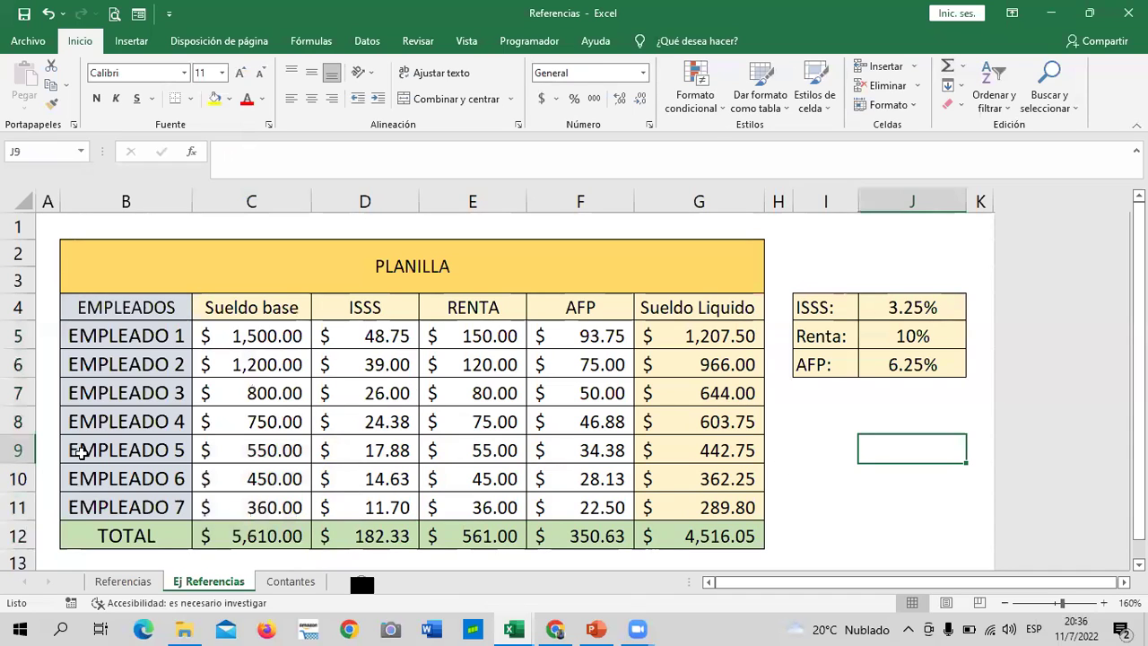
pyautogui.click(823, 426)
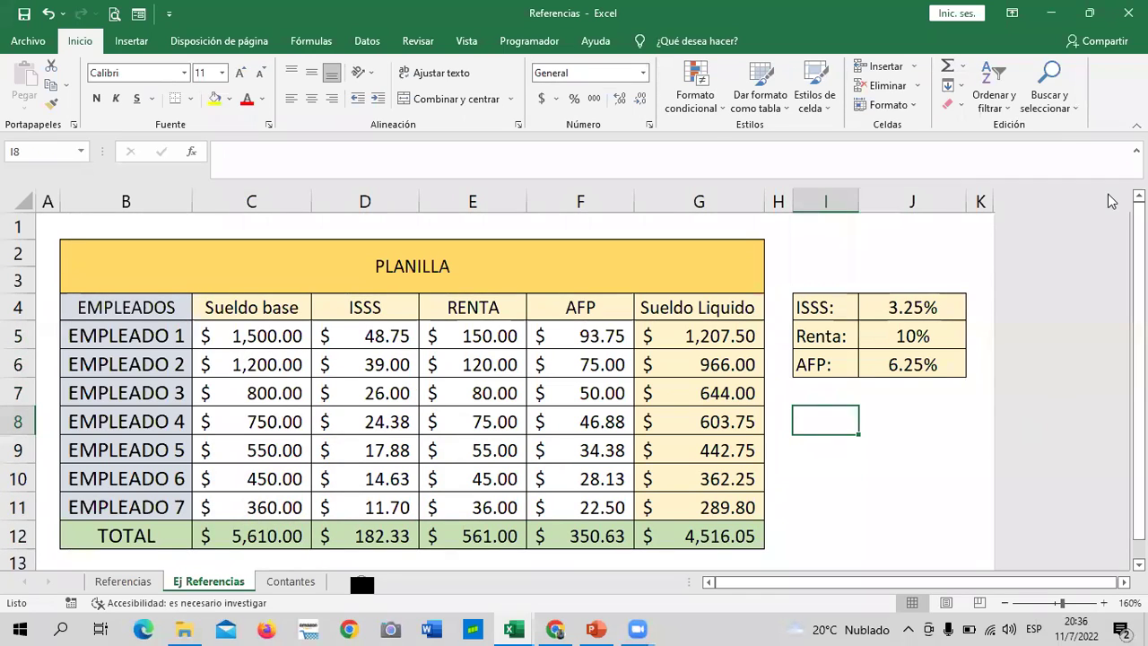
# Switch to the Referencias sheet and scroll back to its first columns.
pyautogui.click(134, 581)
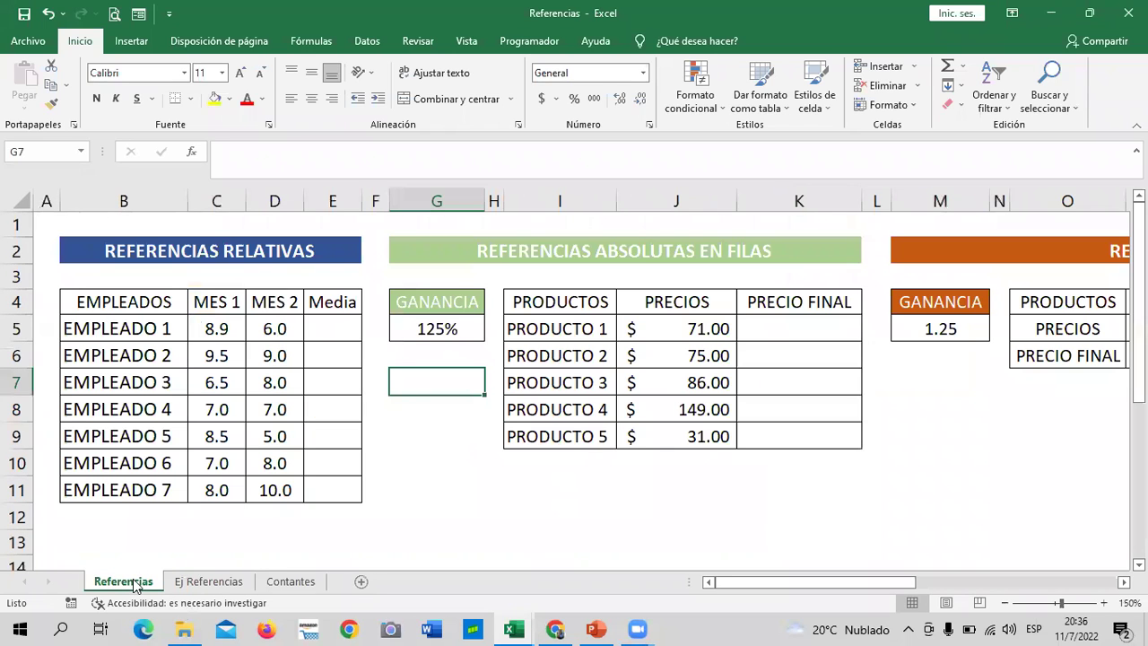
pyautogui.click(494, 516)
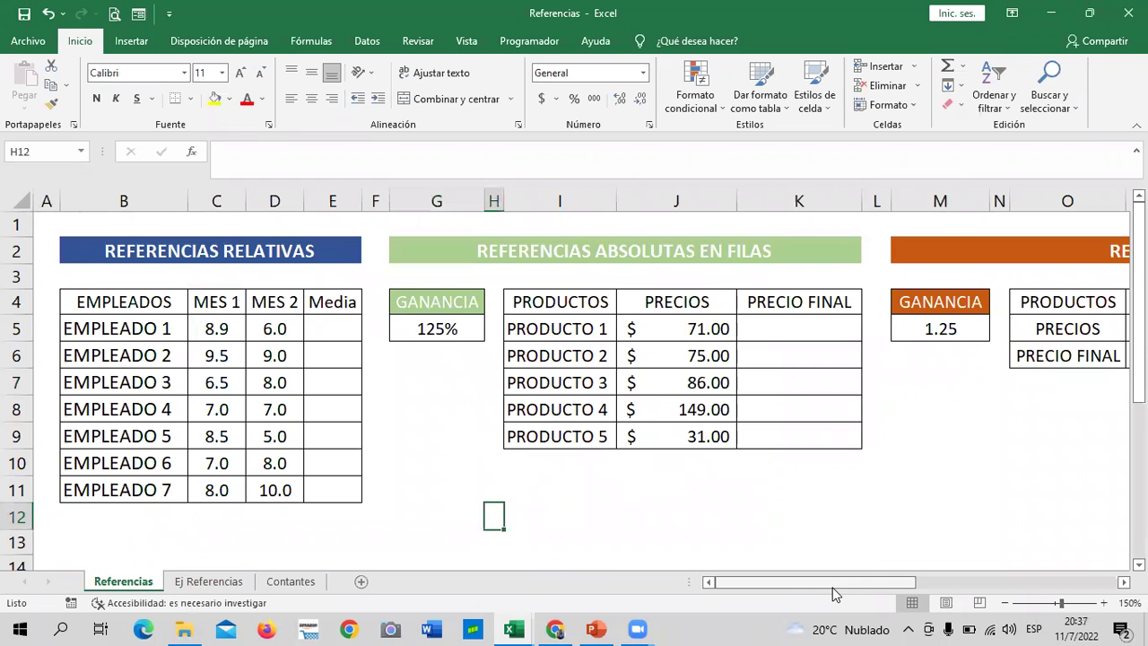
pyautogui.moveTo(1061, 576); pyautogui.dragTo(828, 577)
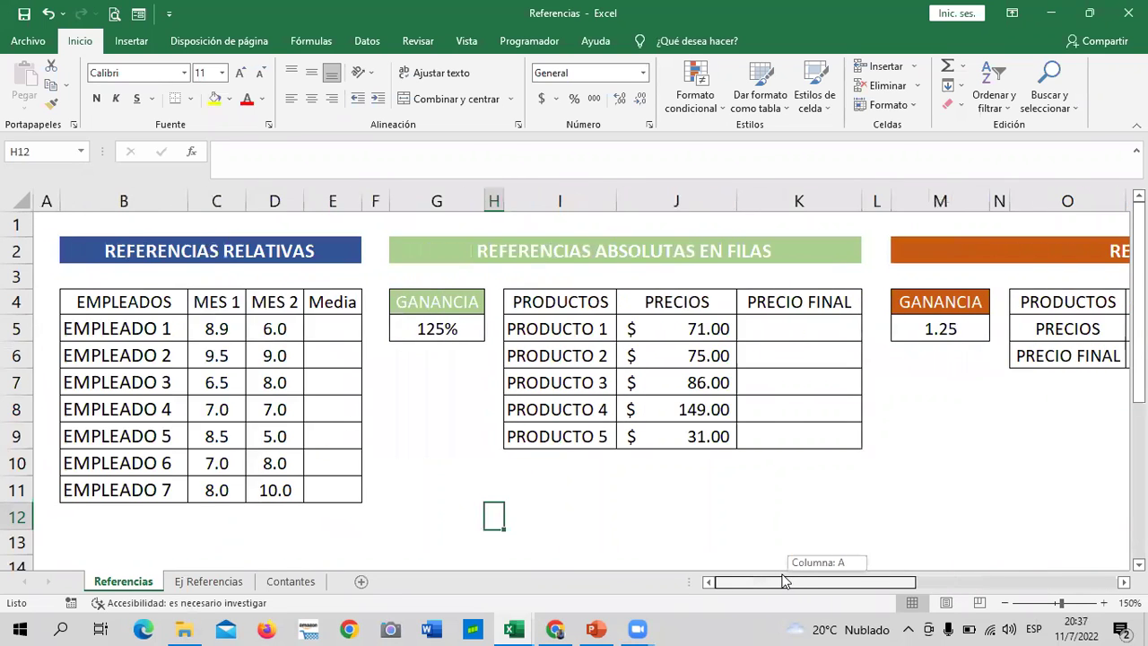
pyautogui.click(428, 458)
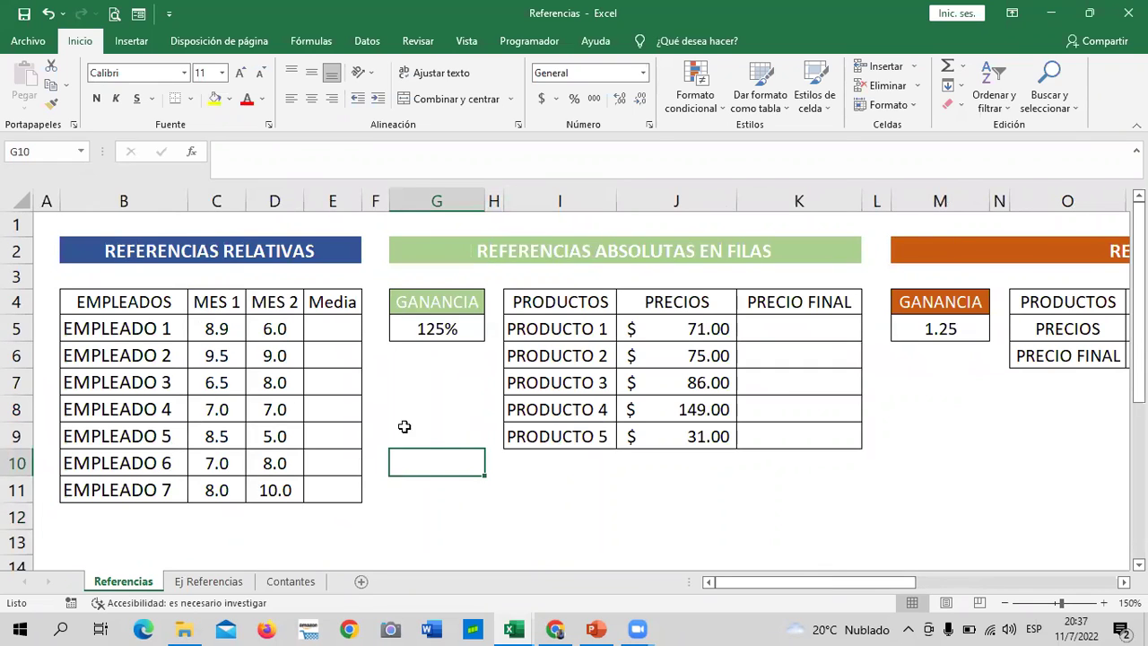
# Start a formula in the Media cell E5, cancel it, and show the Fórmulas ribbon.
pyautogui.click(436, 404)
pyautogui.click(333, 330)
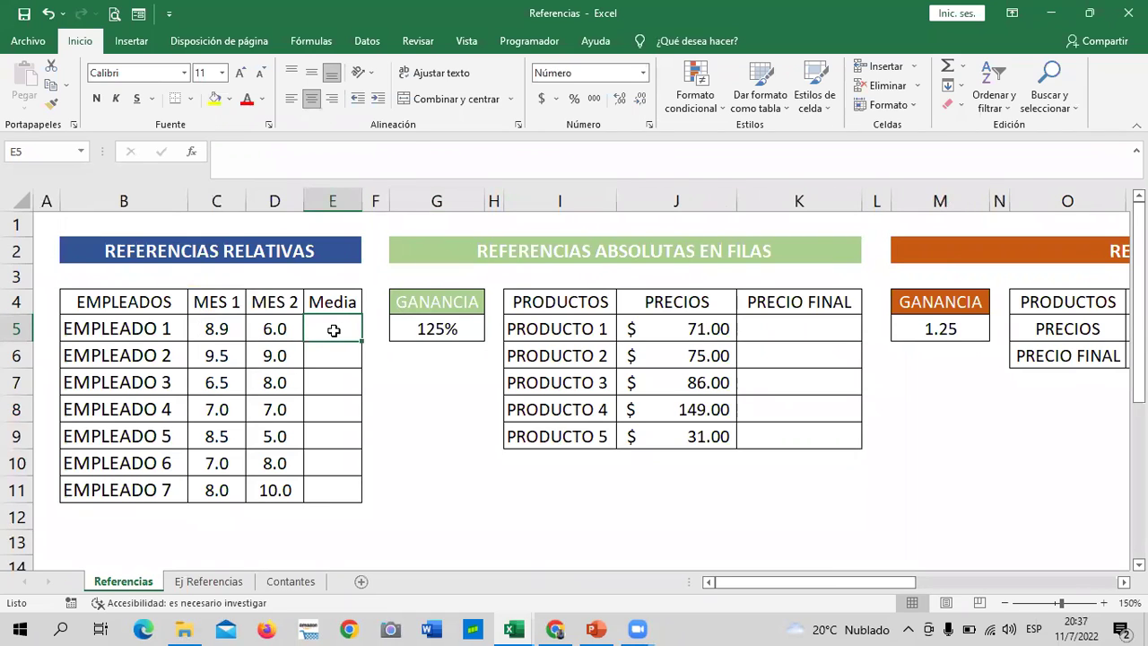
pyautogui.write('=')
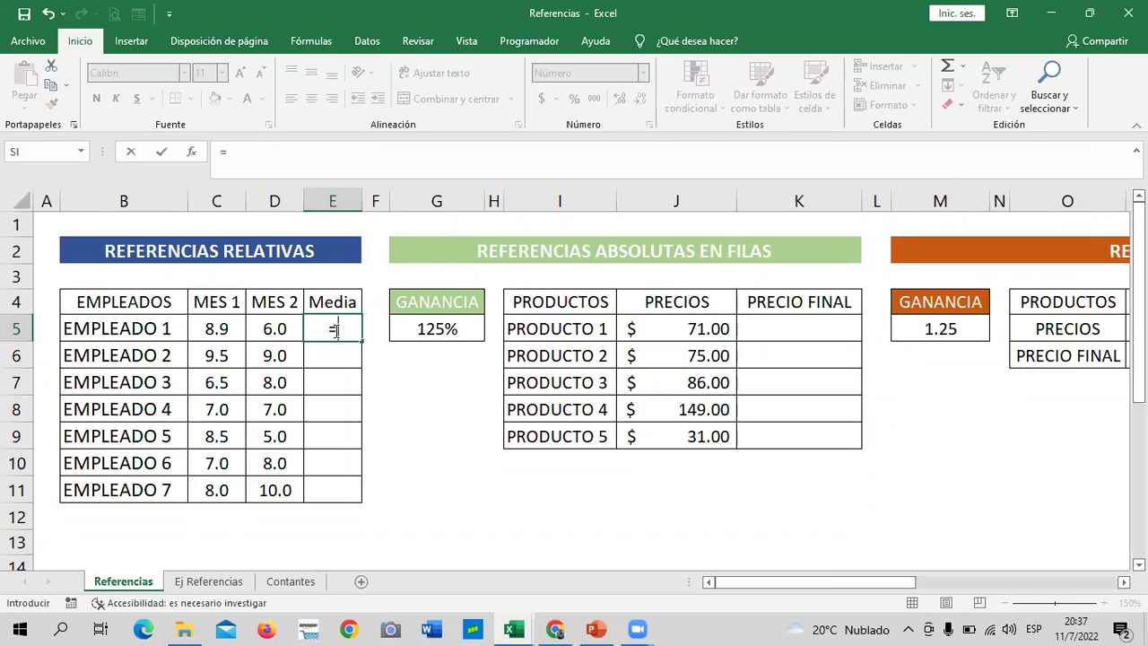
pyautogui.press('Escape')
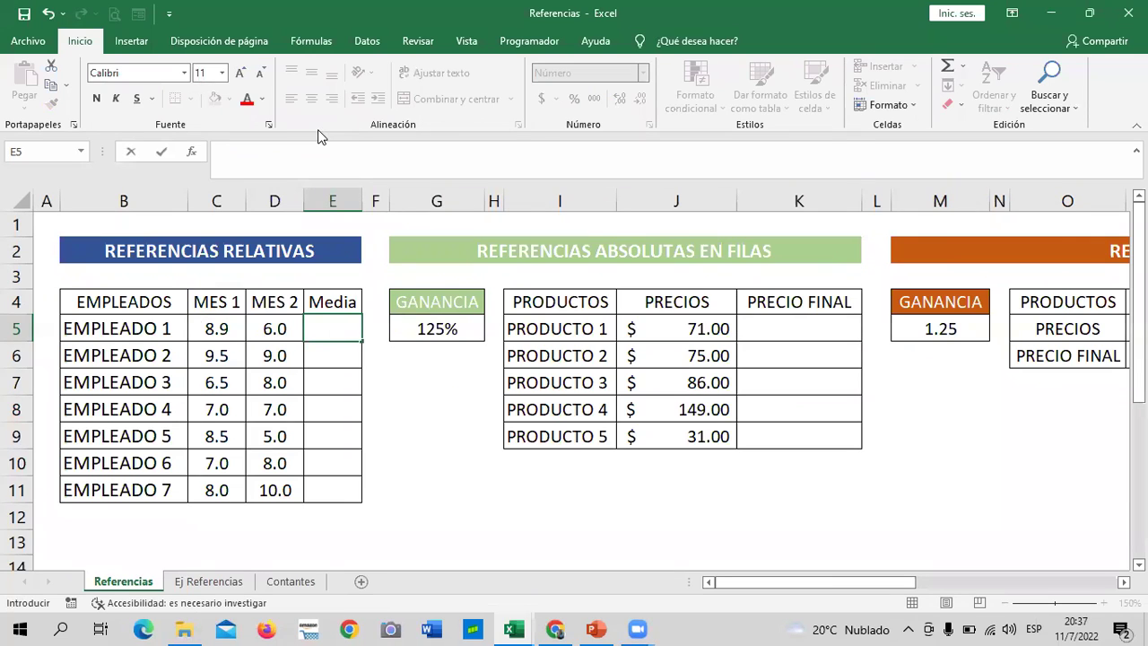
pyautogui.click(311, 40)
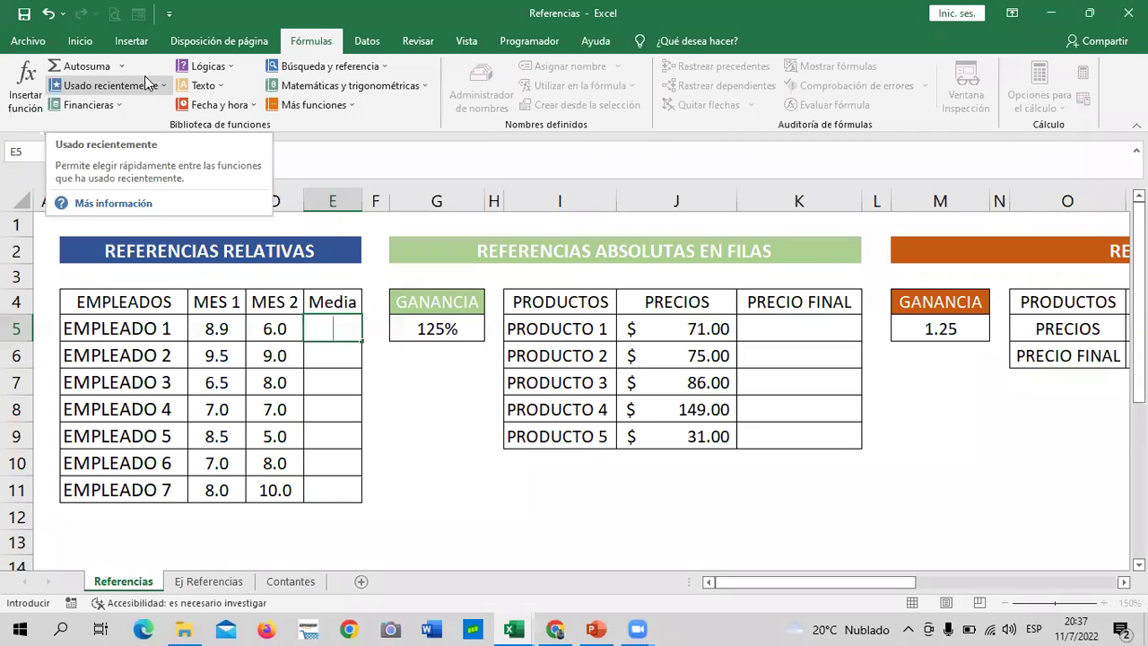
# Insert PROMEDIO from the Estadísticas category into Empleado 1's Media cell E5.
pyautogui.click(13, 93)
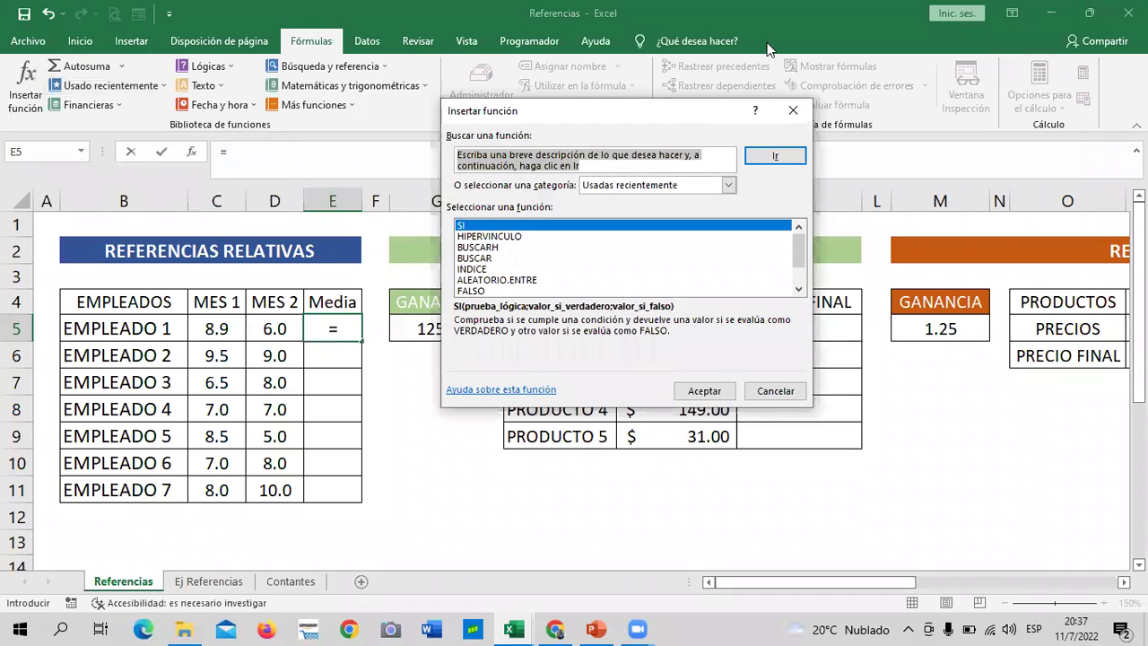
pyautogui.moveTo(683, 122); pyautogui.dragTo(770, 115)
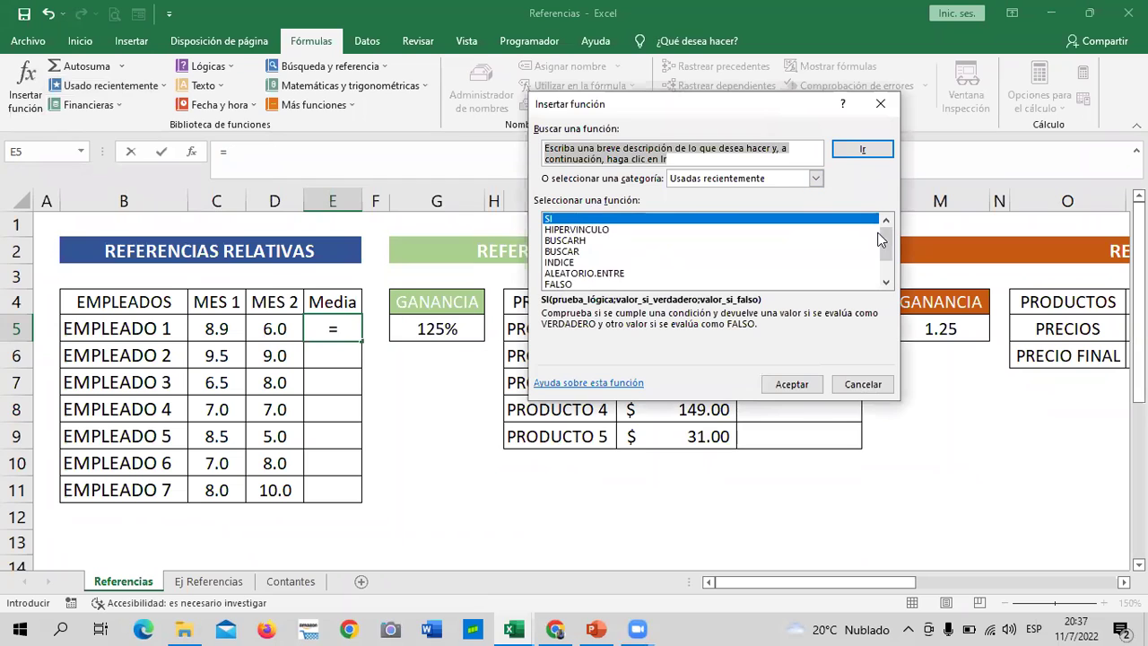
pyautogui.scroll(-1, 886, 274)
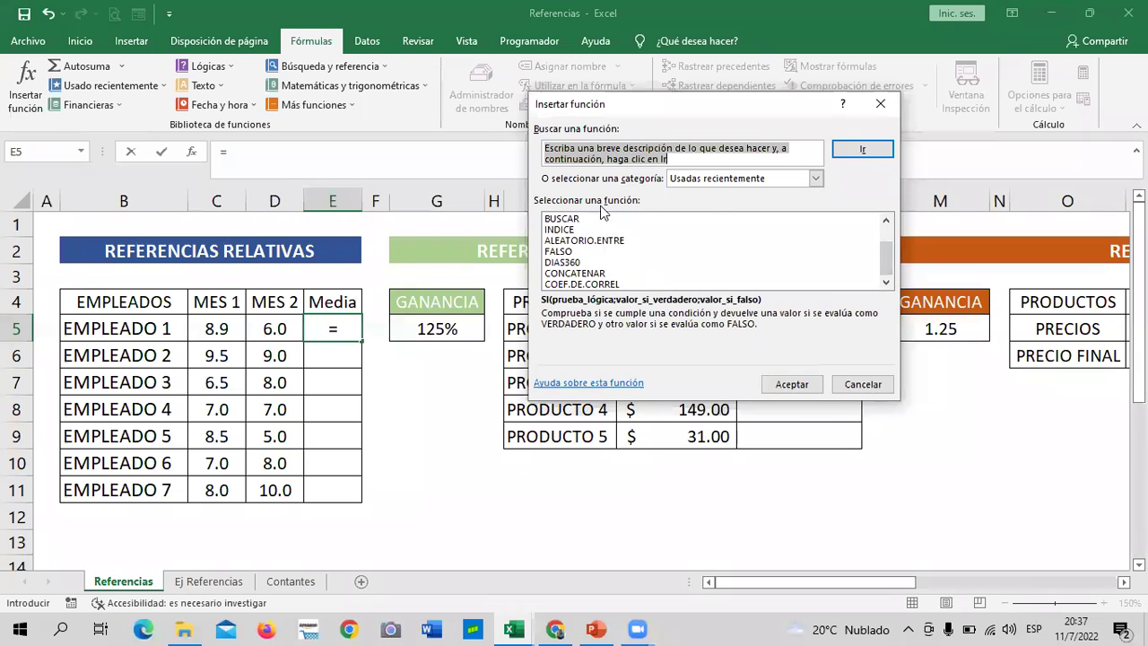
pyautogui.click(816, 179)
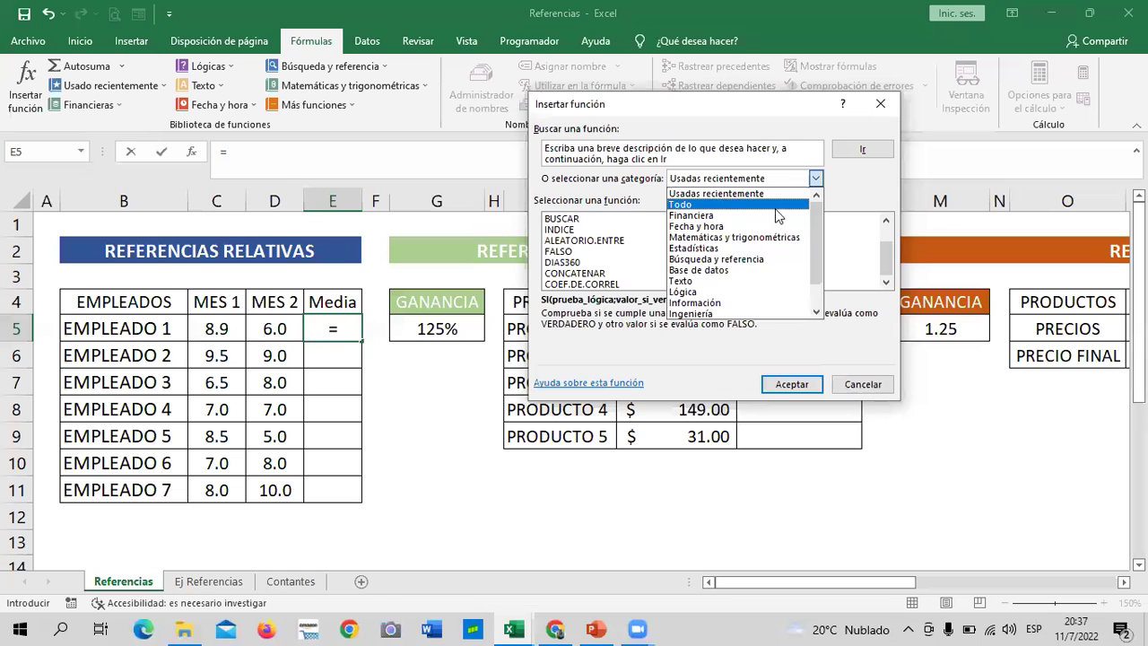
pyautogui.click(704, 248)
pyautogui.moveTo(885, 233); pyautogui.dragTo(884, 263)
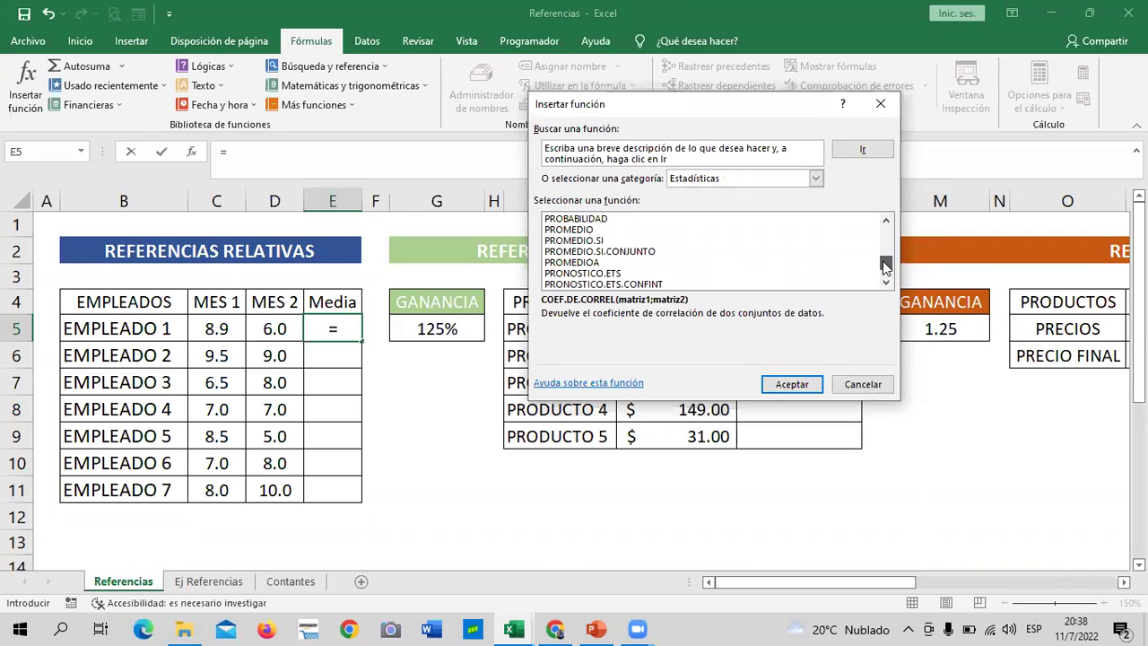
pyautogui.click(568, 231)
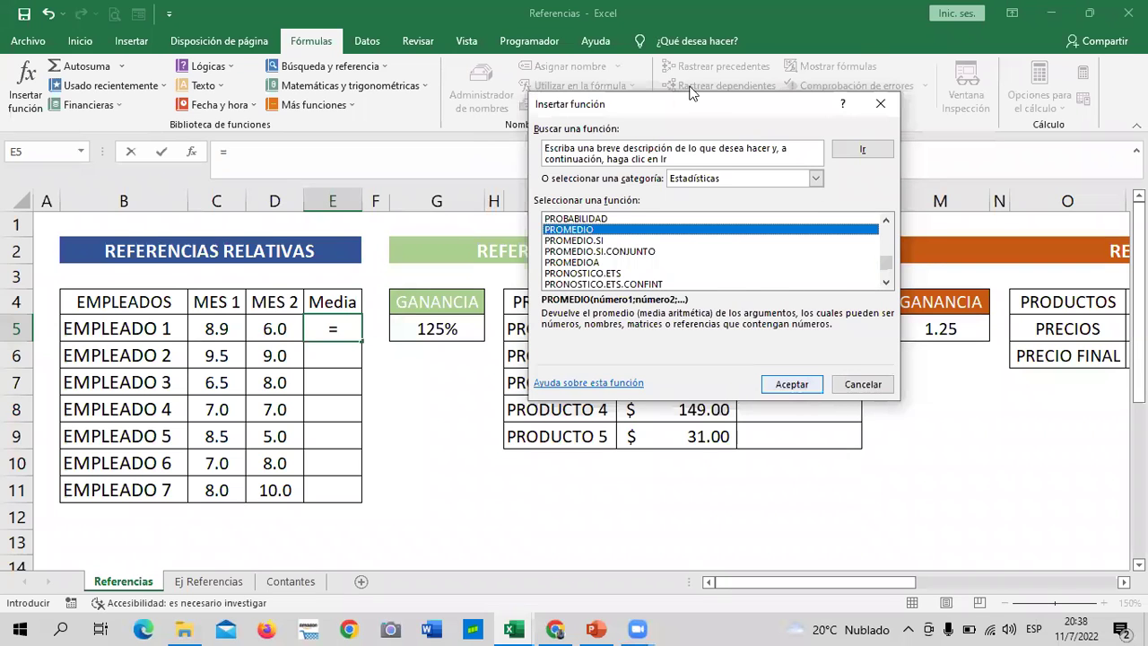
pyautogui.moveTo(691, 97); pyautogui.dragTo(657, 72)
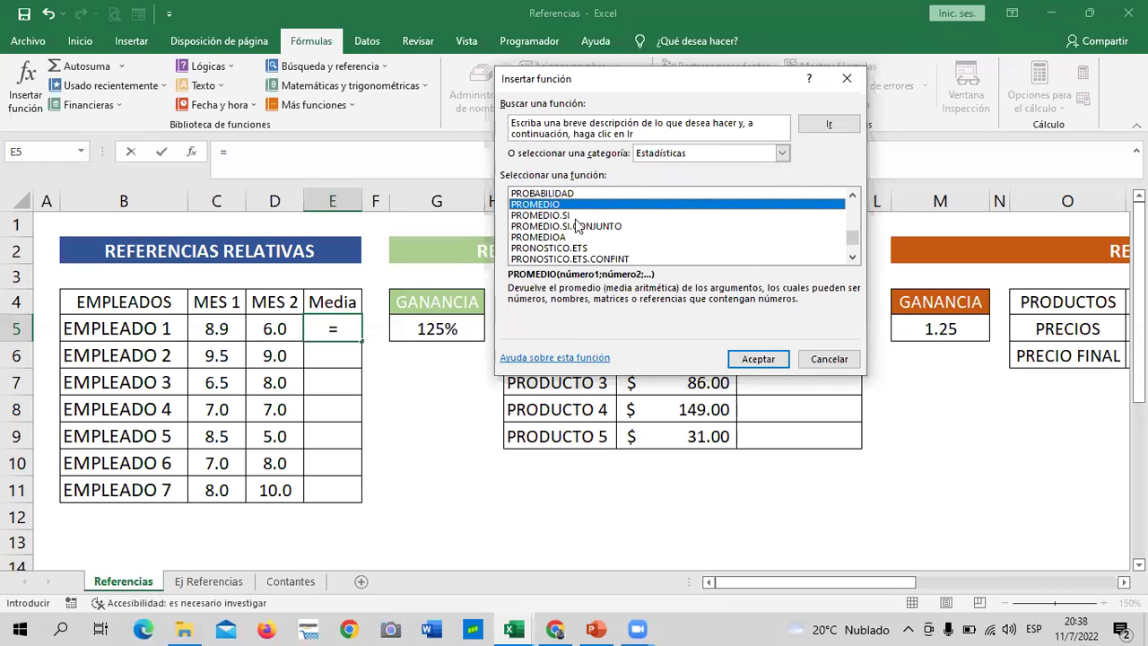
pyautogui.click(758, 359)
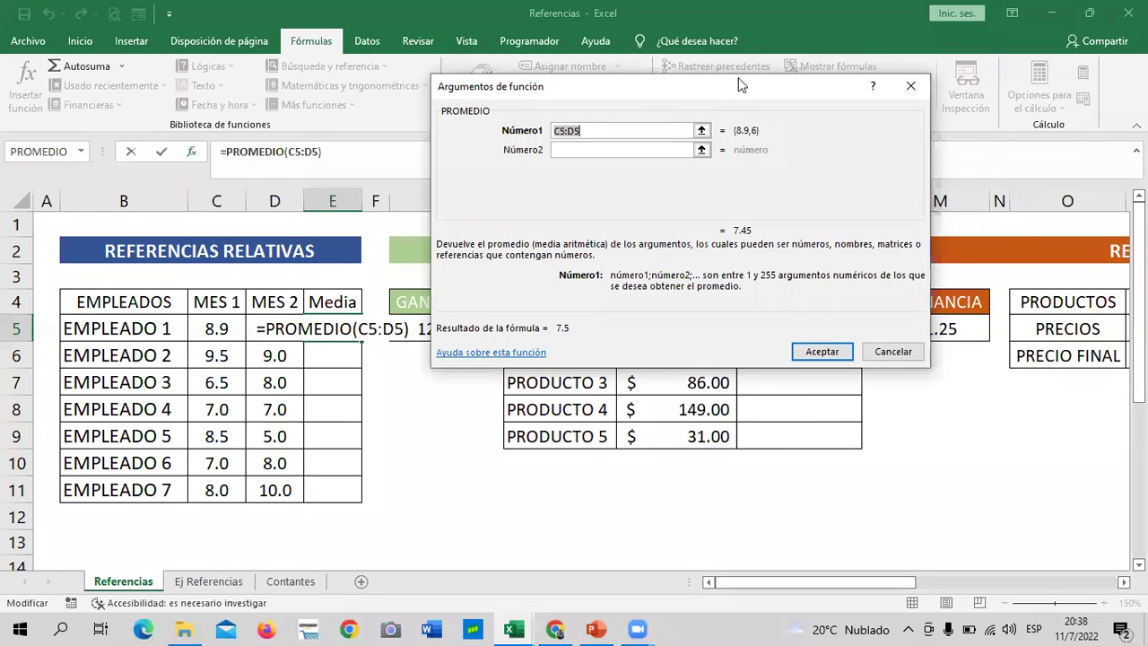
# Move the arguments dialog aside and delete the suggested C5:D5 range from Número1.
pyautogui.moveTo(740, 86); pyautogui.dragTo(826, 151)
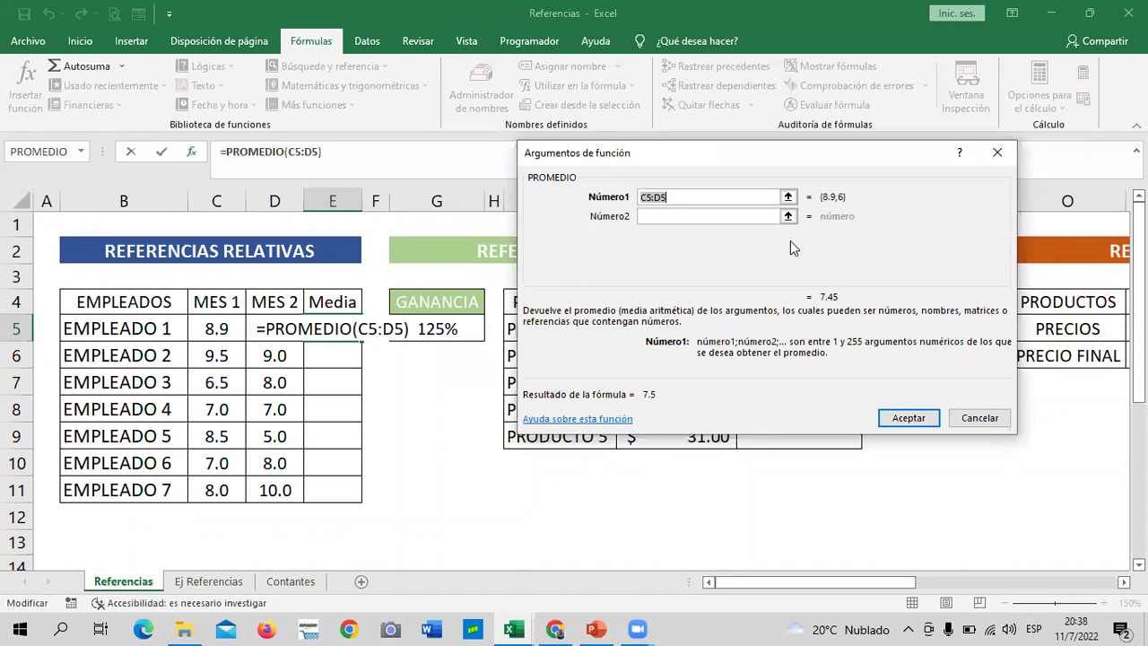
pyautogui.press('BackSpace')
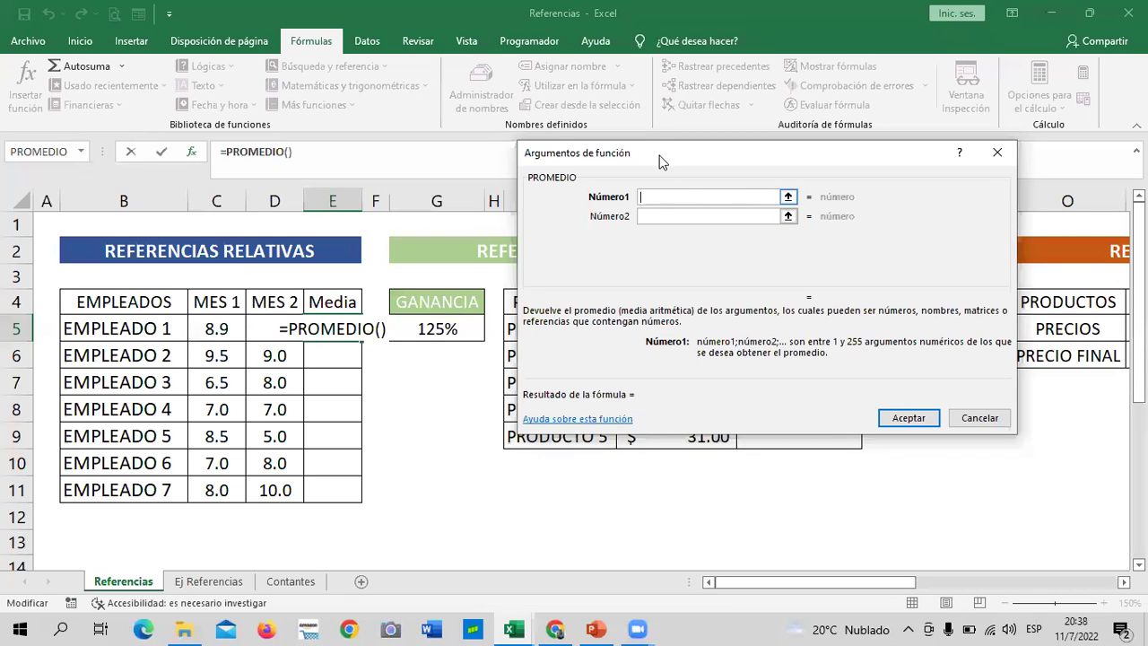
# Set the PROMEDIO arguments to C5 and D5 so E5 averages to 7.5.
pyautogui.click(671, 217)
pyautogui.click(662, 236)
pyautogui.click(663, 255)
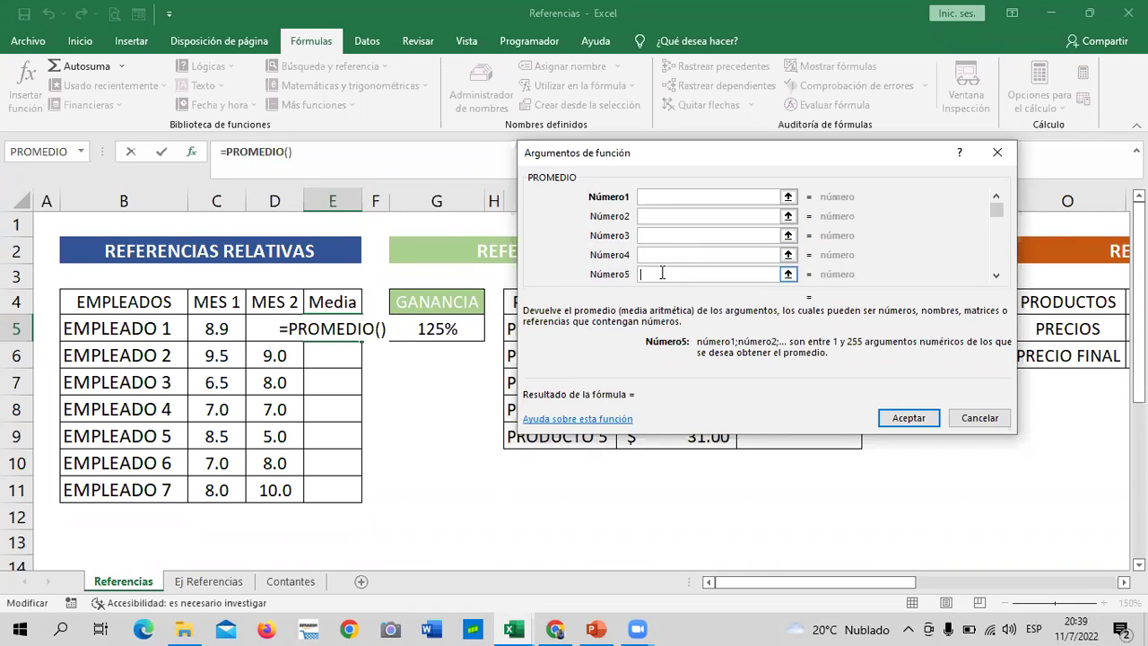
pyautogui.moveTo(995, 209); pyautogui.dragTo(997, 283)
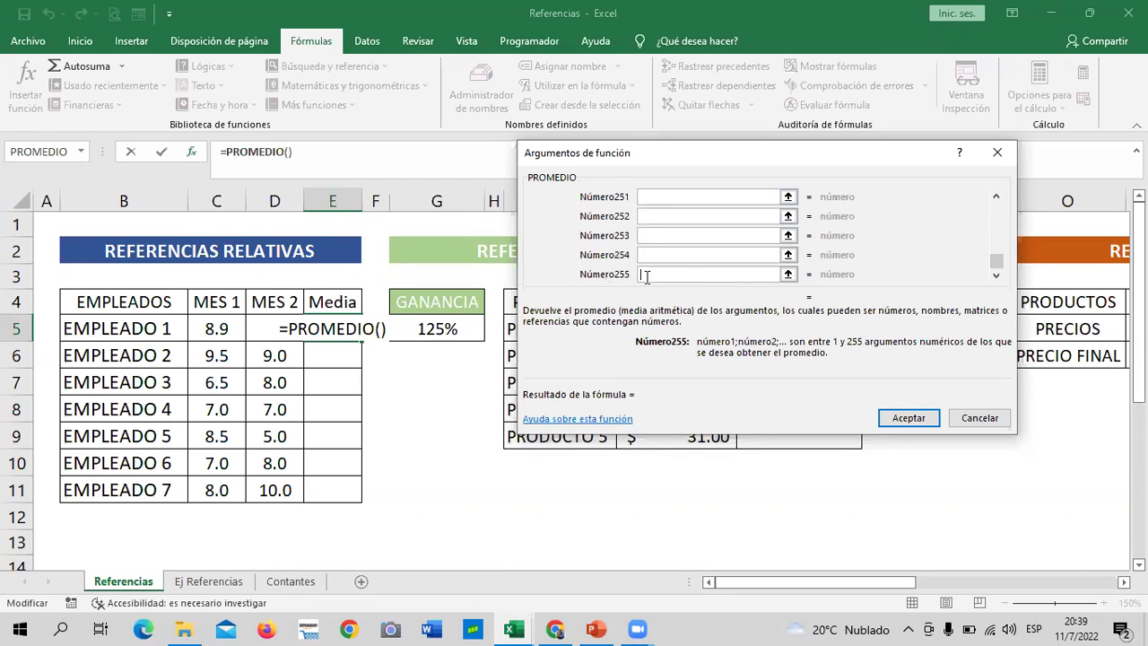
pyautogui.moveTo(993, 266); pyautogui.dragTo(992, 207)
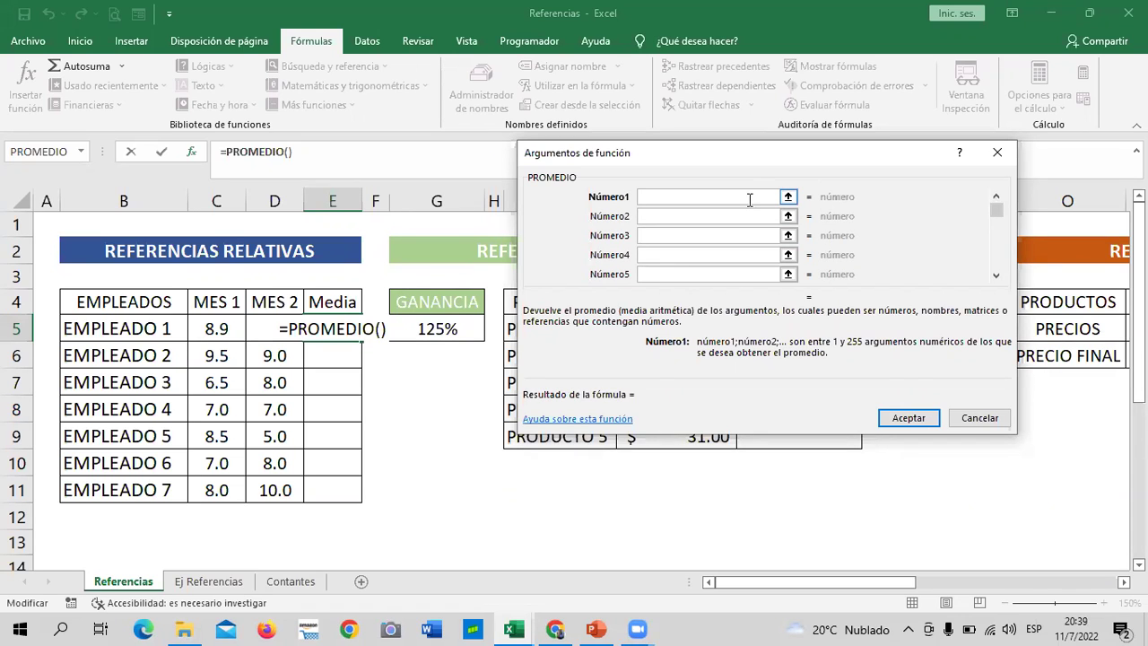
pyautogui.press('Tab')
pyautogui.click(207, 329)
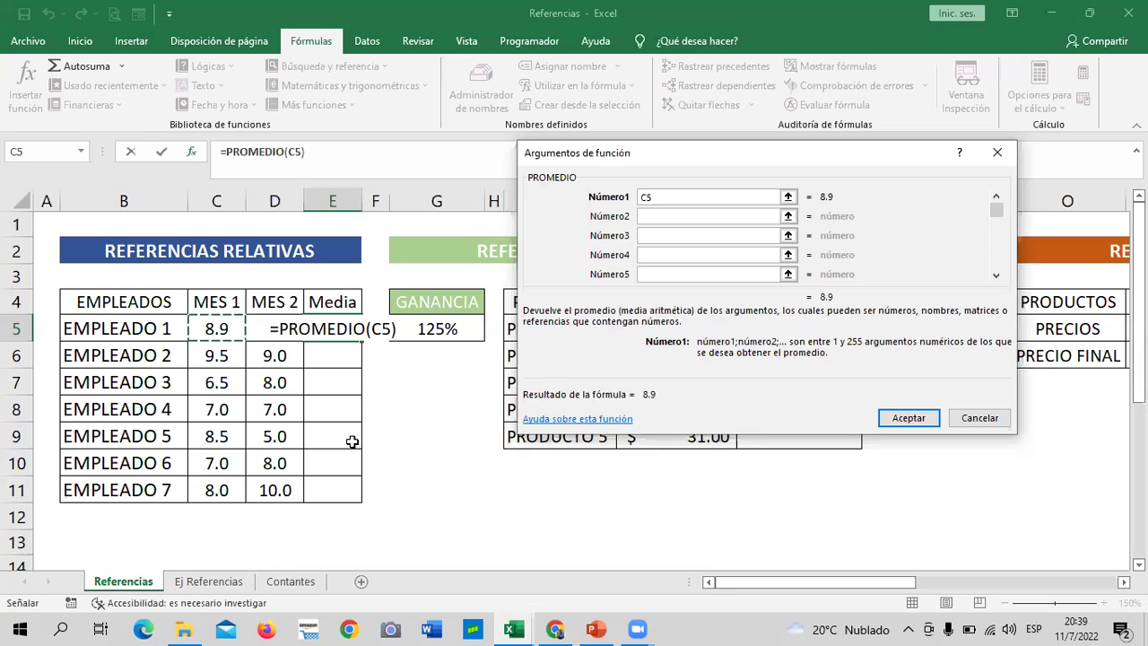
pyautogui.click(672, 216)
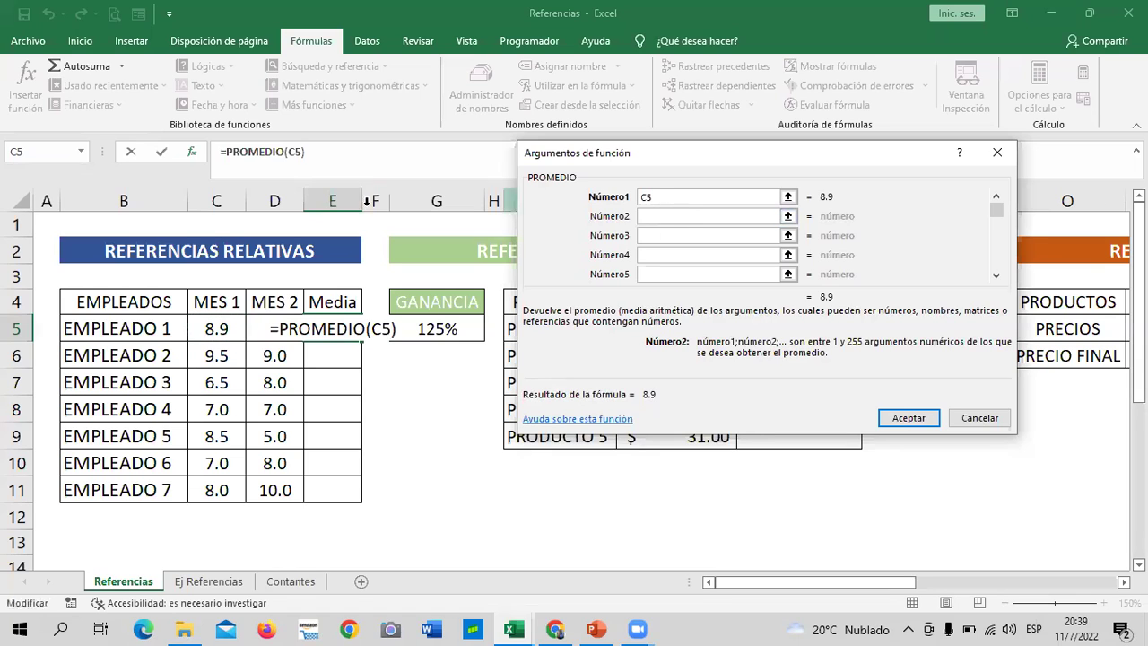
pyautogui.click(266, 328)
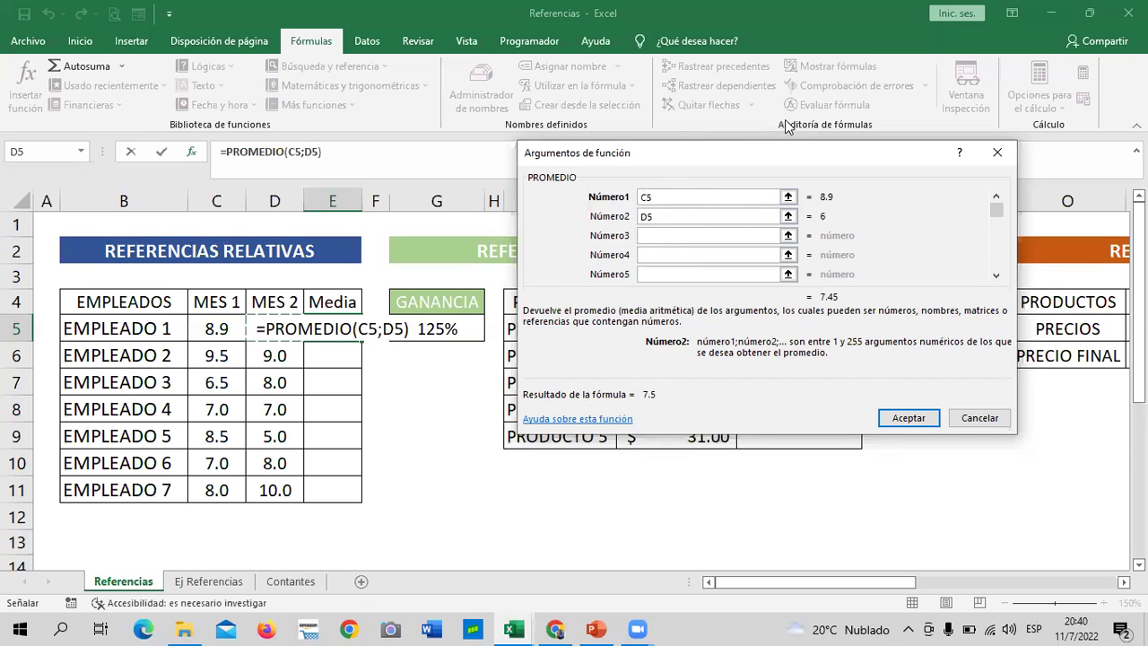
pyautogui.click(908, 418)
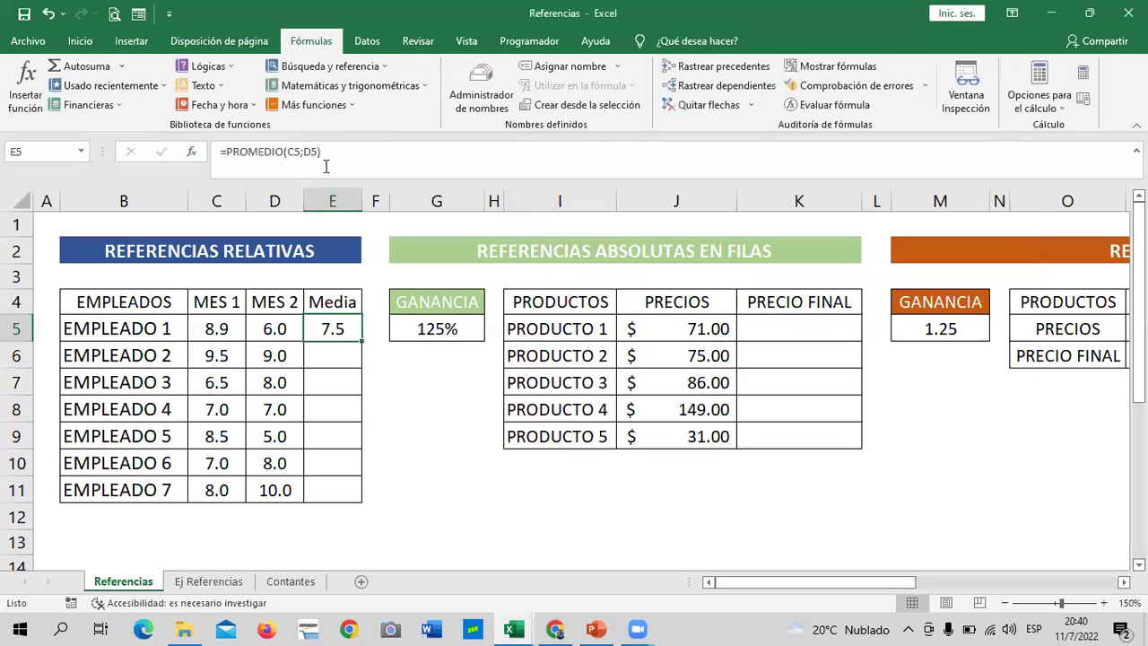
# Check E5's =PROMEDIO(C5;D5) formula, then begin a new formula in E6 for Empleado 2.
pyautogui.click(448, 438)
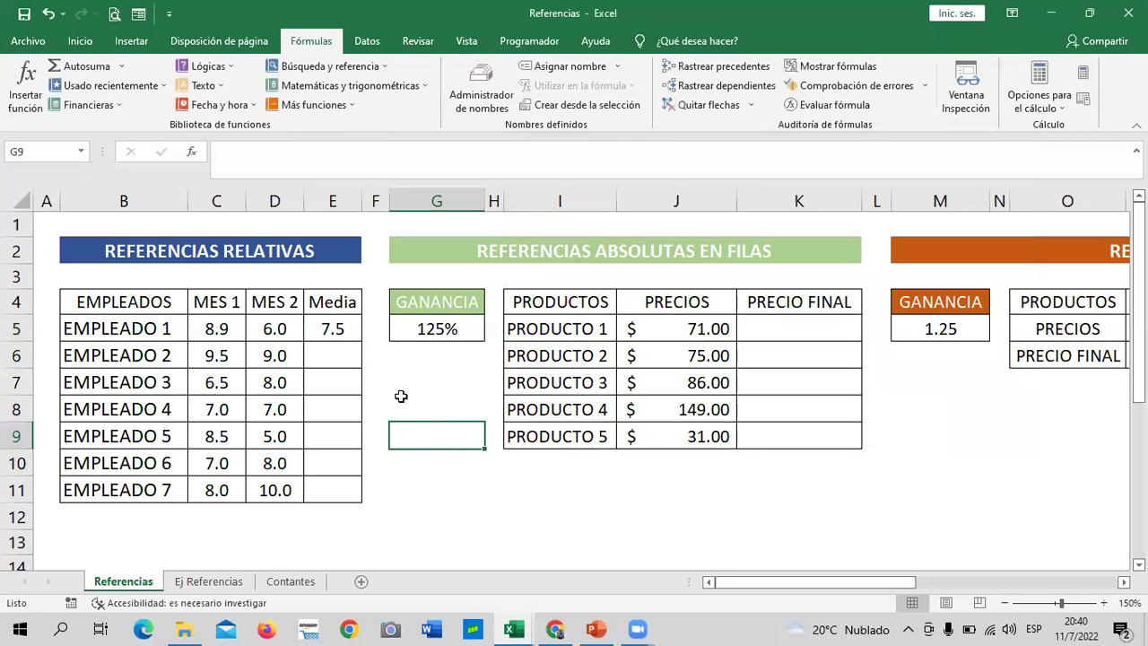
pyautogui.click(327, 325)
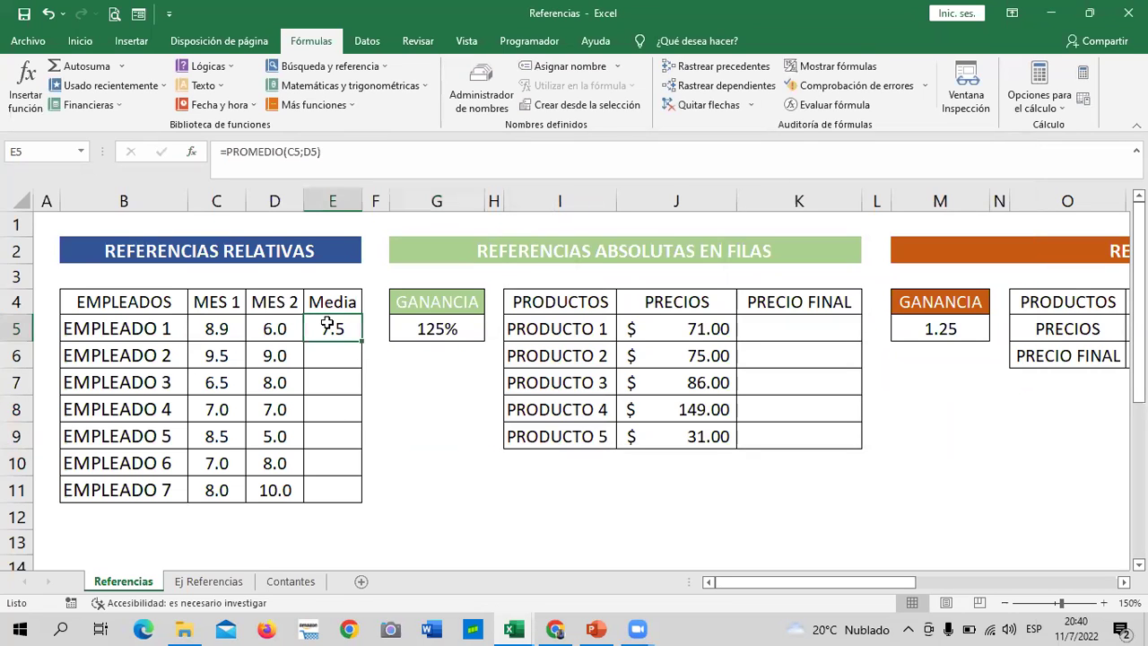
pyautogui.click(387, 152)
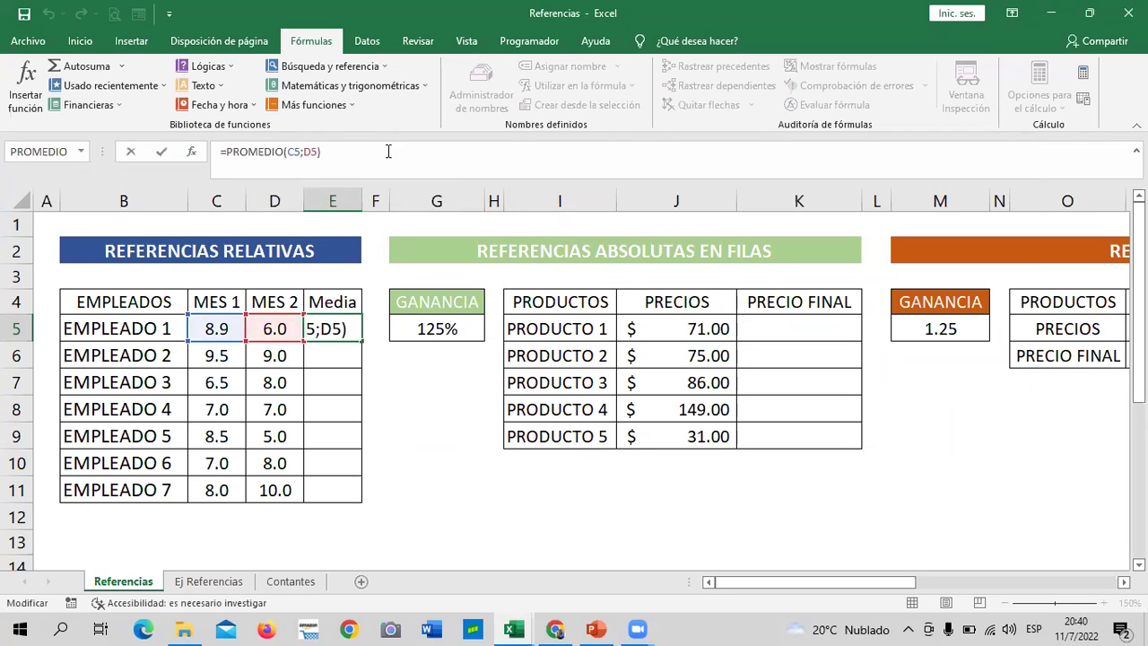
pyautogui.press('Return')
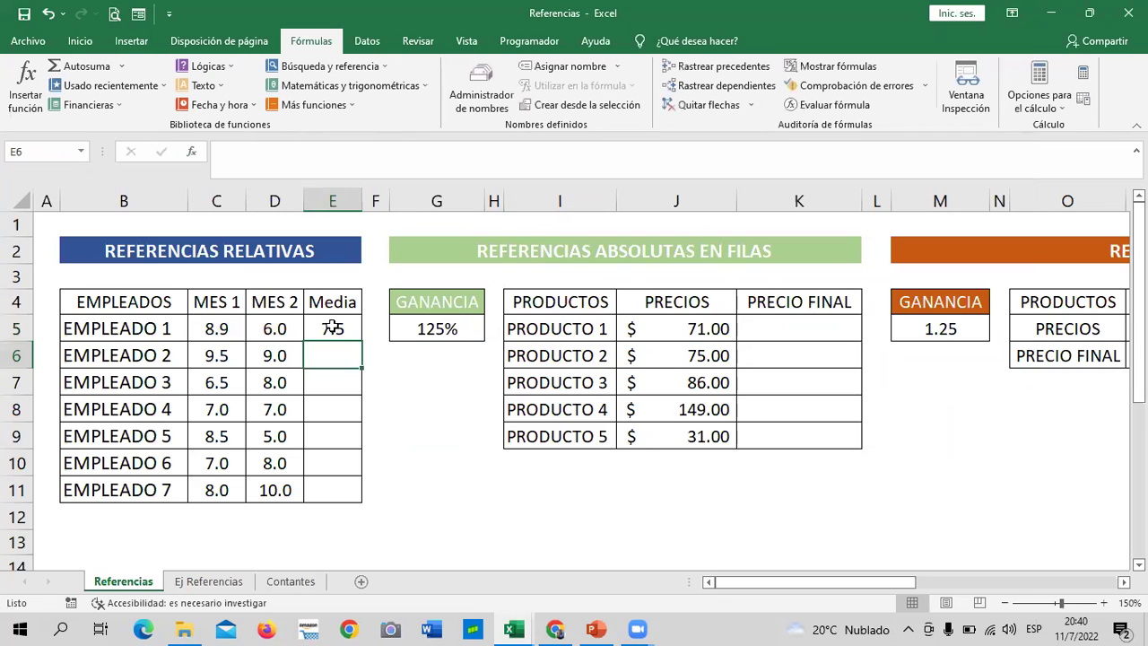
pyautogui.click(332, 329)
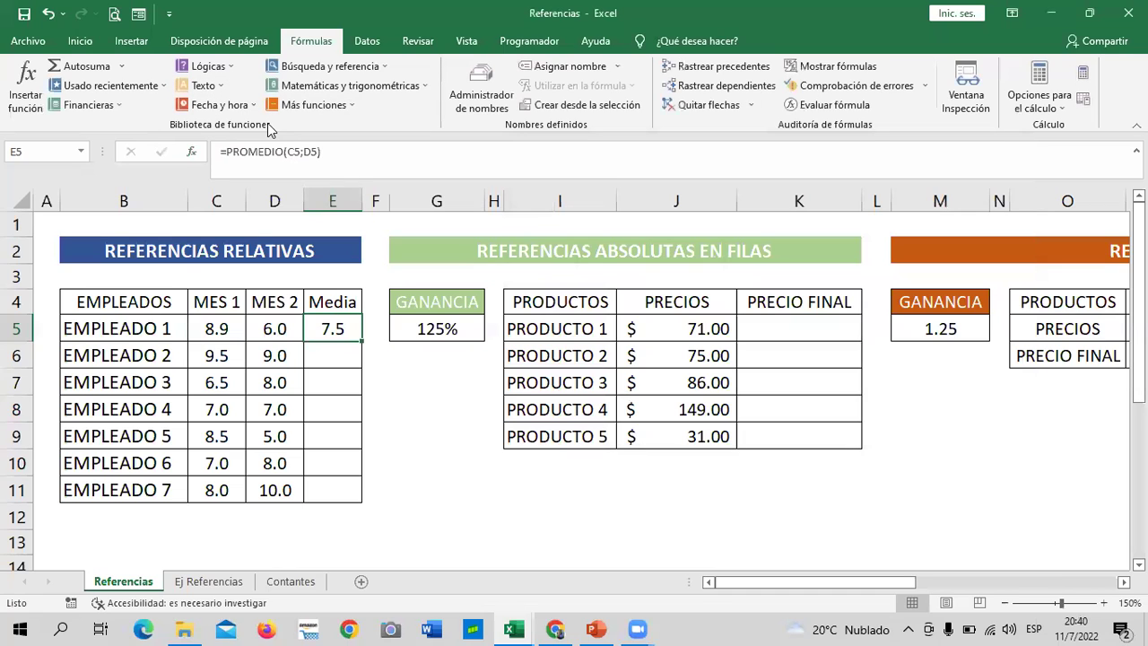
pyautogui.click(392, 485)
pyautogui.click(335, 356)
pyautogui.write('=')
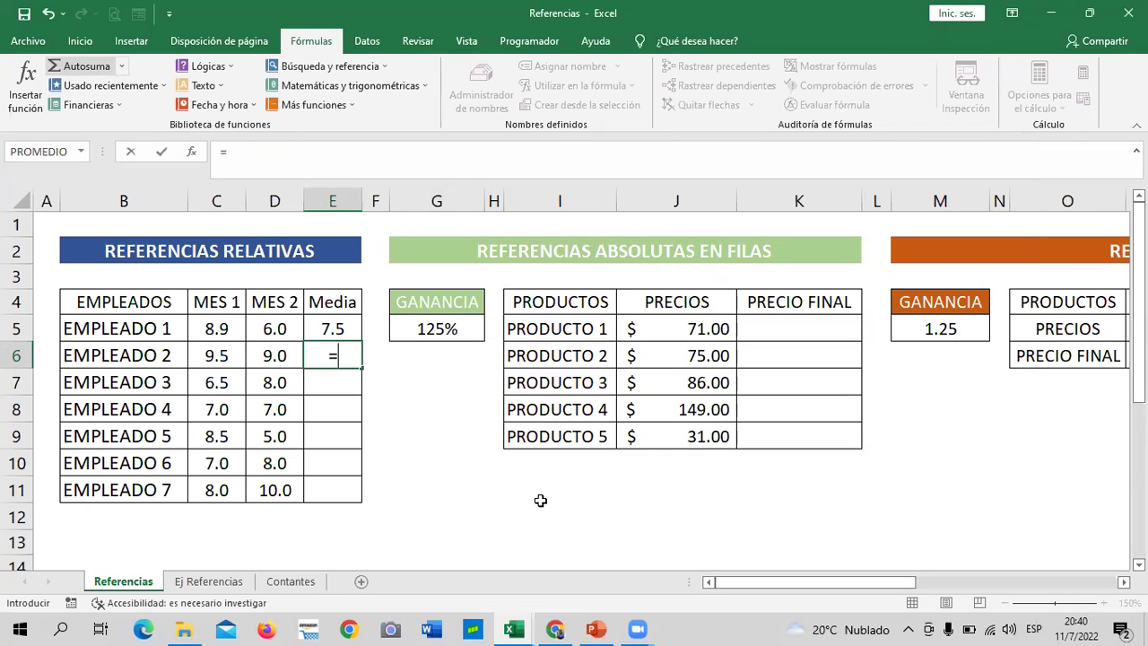
# Enter =PROMEDIO(C6:D6) in E6 using autocomplete, giving Empleado 2 a Media of 9.3.
pyautogui.write('PROM')
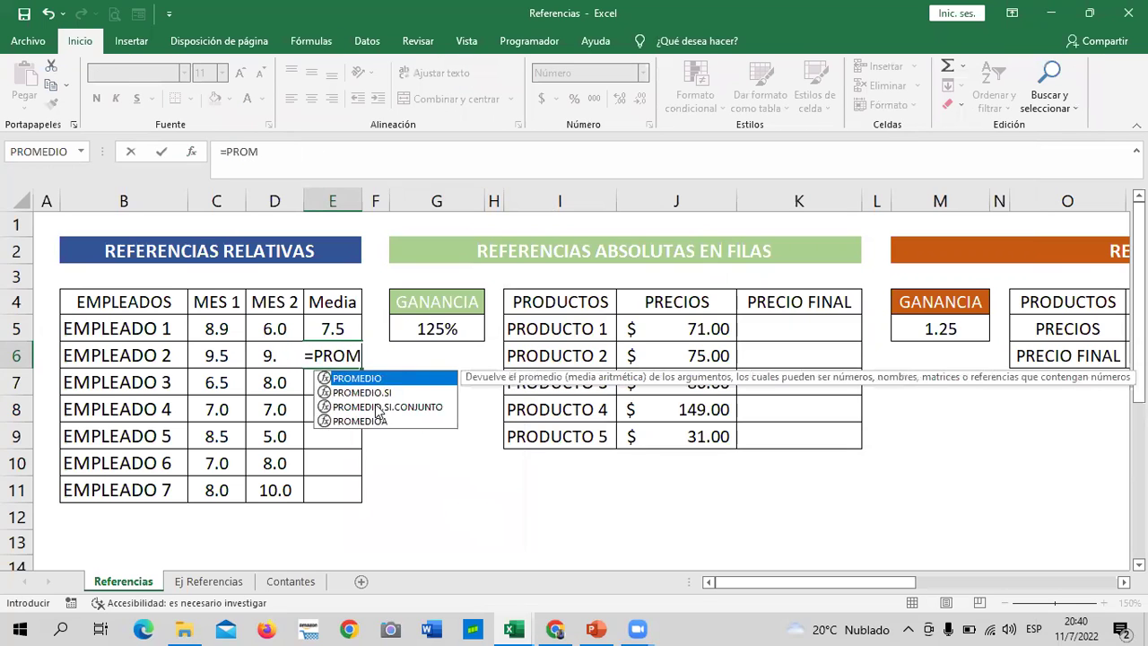
pyautogui.write('EDI')
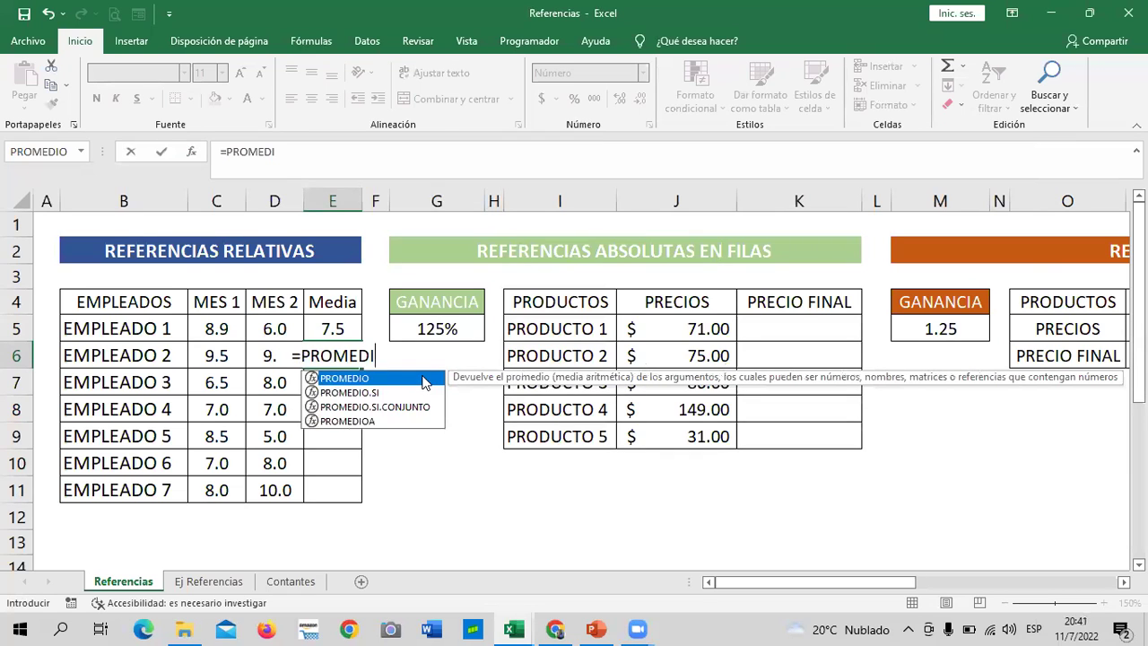
pyautogui.doubleClick(422, 377)
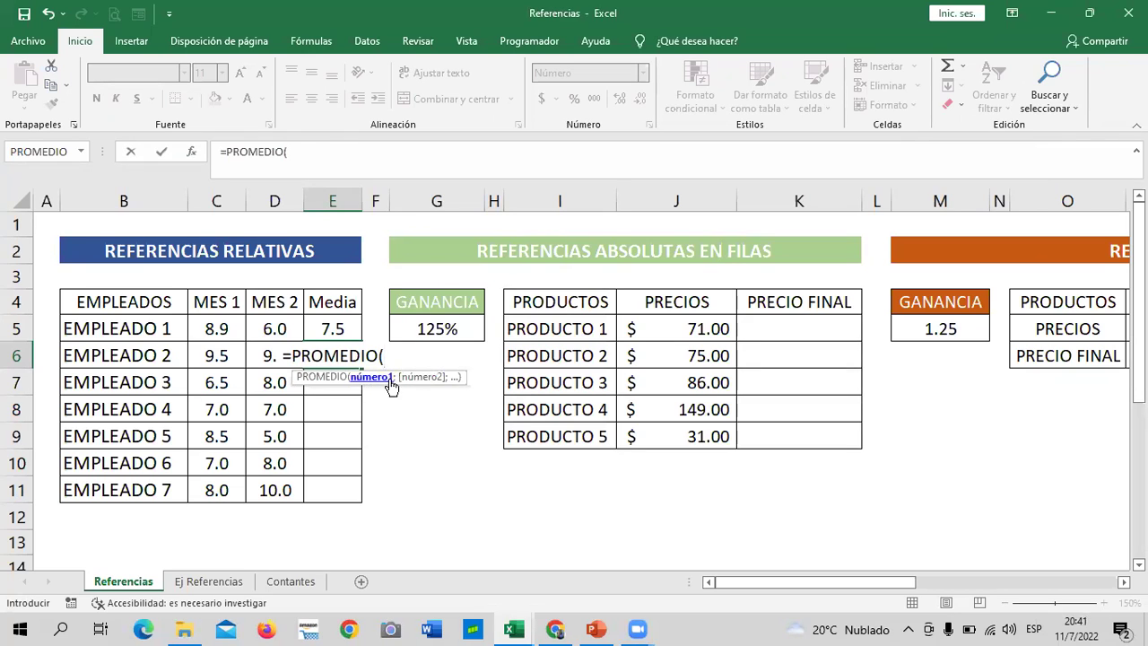
pyautogui.click(212, 356)
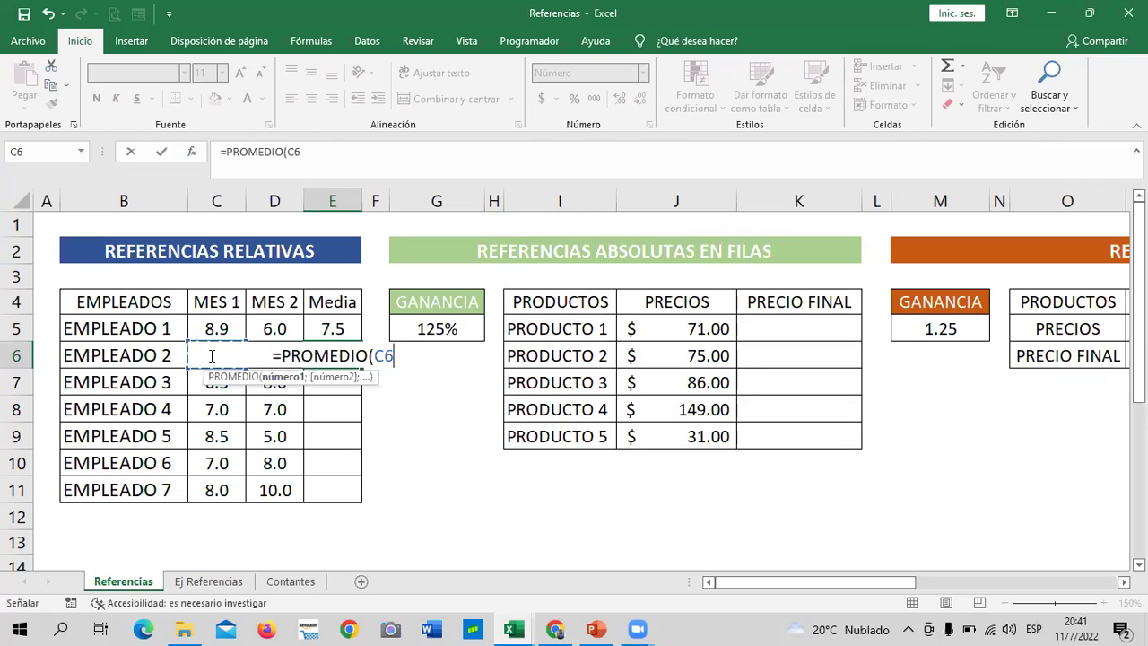
pyautogui.click(327, 153)
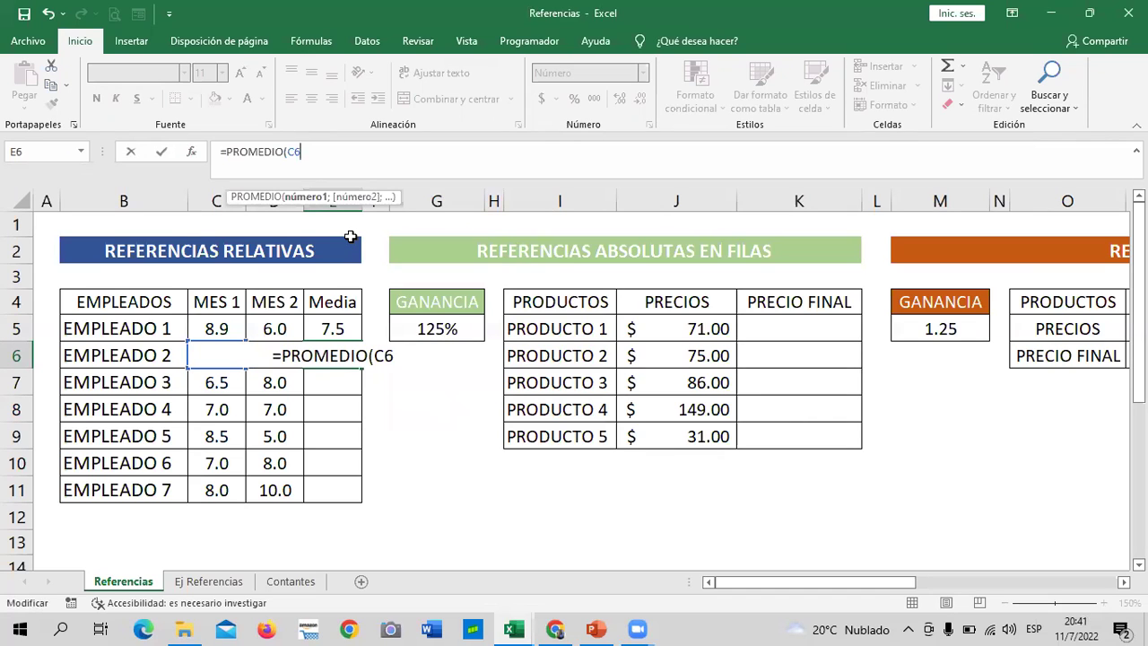
pyautogui.write(':')
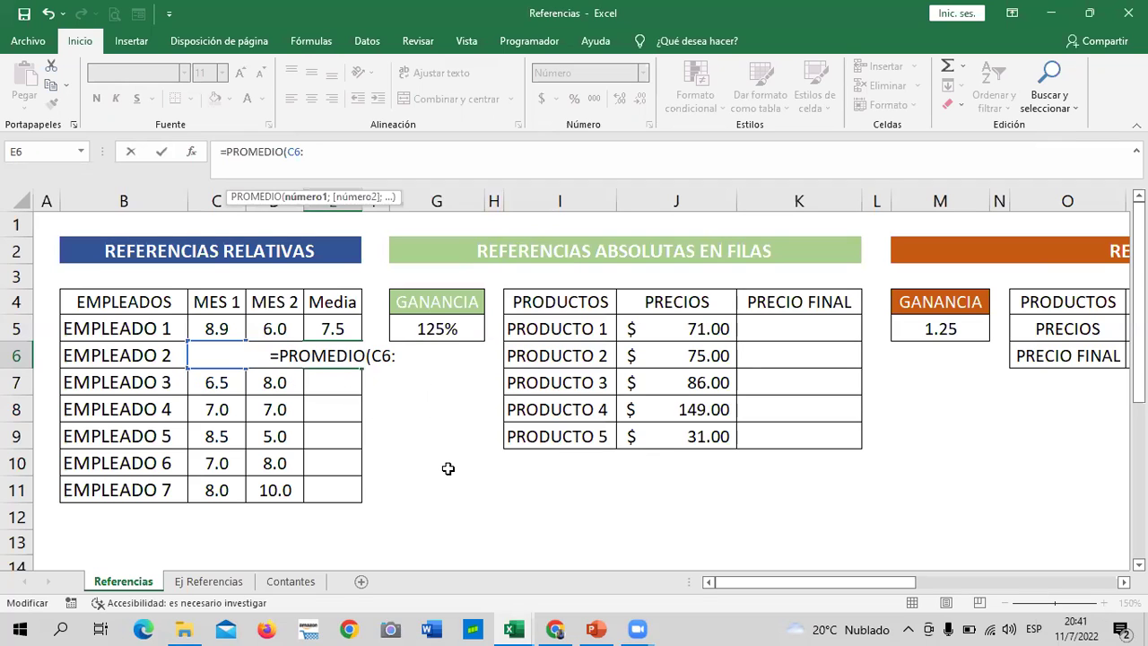
pyautogui.write('D6')
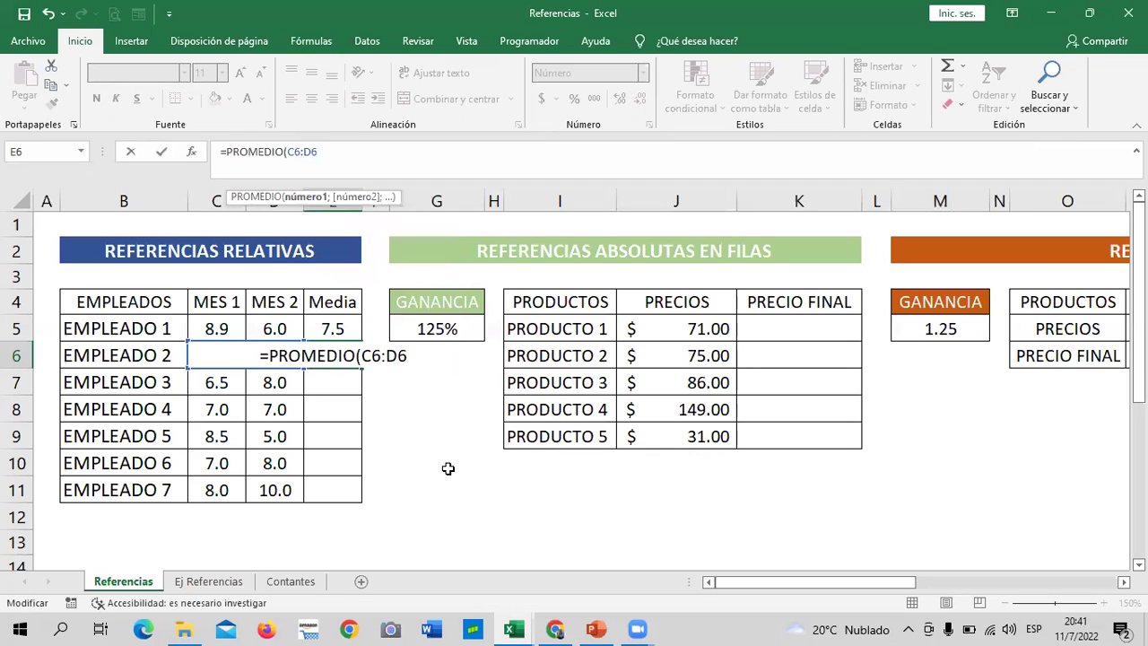
pyautogui.write(')')
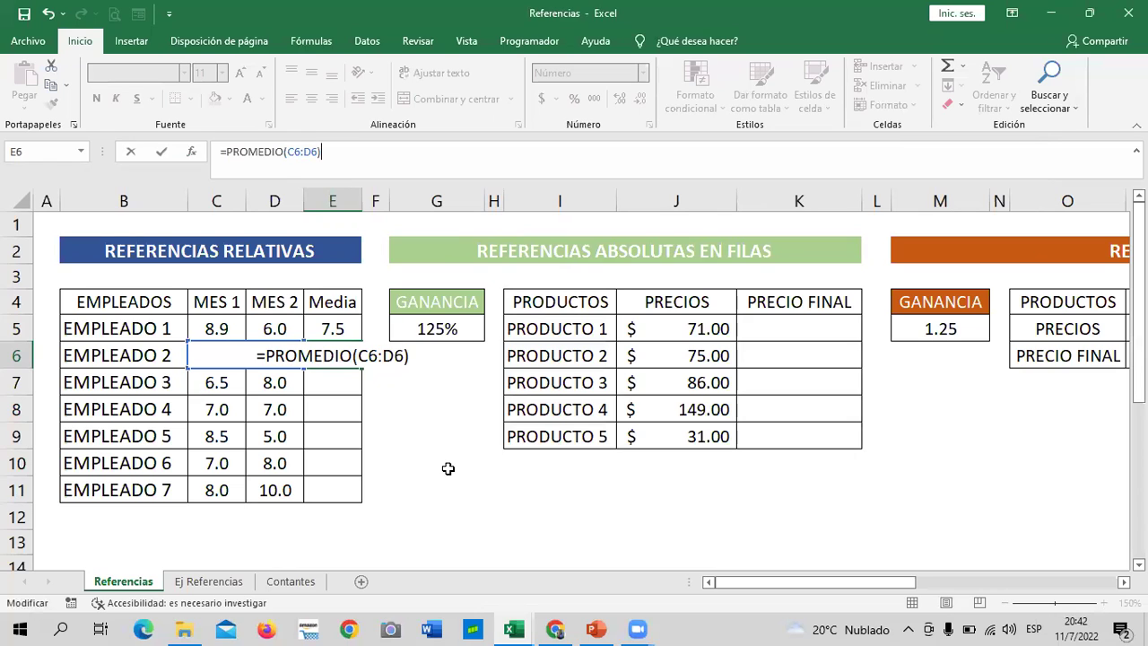
pyautogui.press('Return')
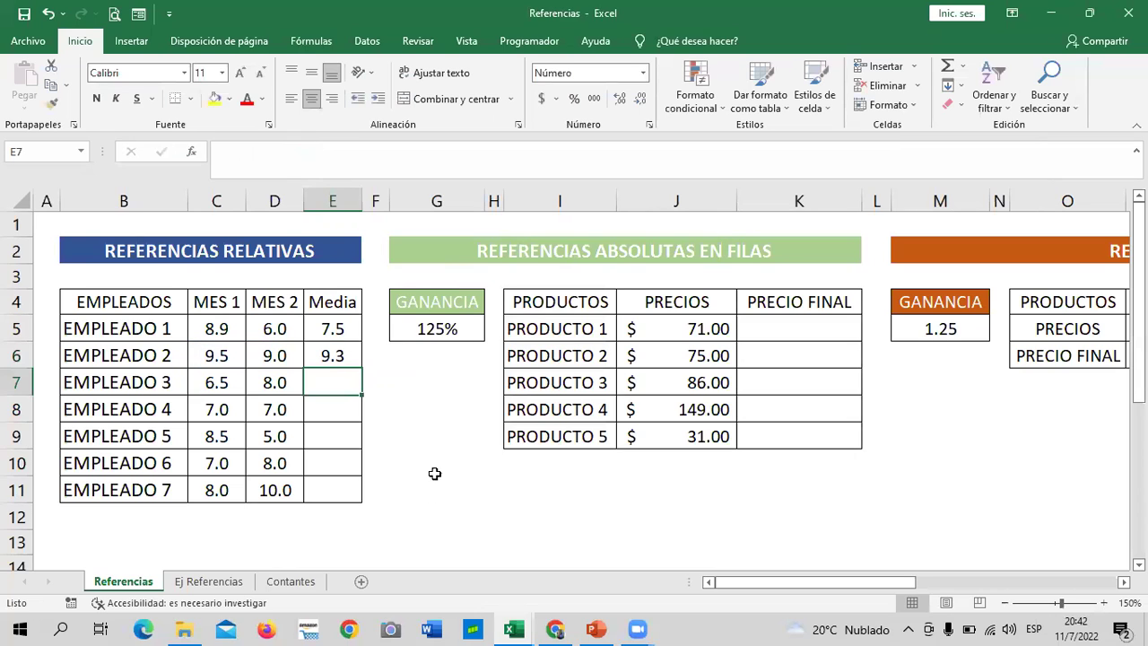
# Compare the average formulas in E5 and E6 for Empleados 1 and 2.
pyautogui.click(321, 354)
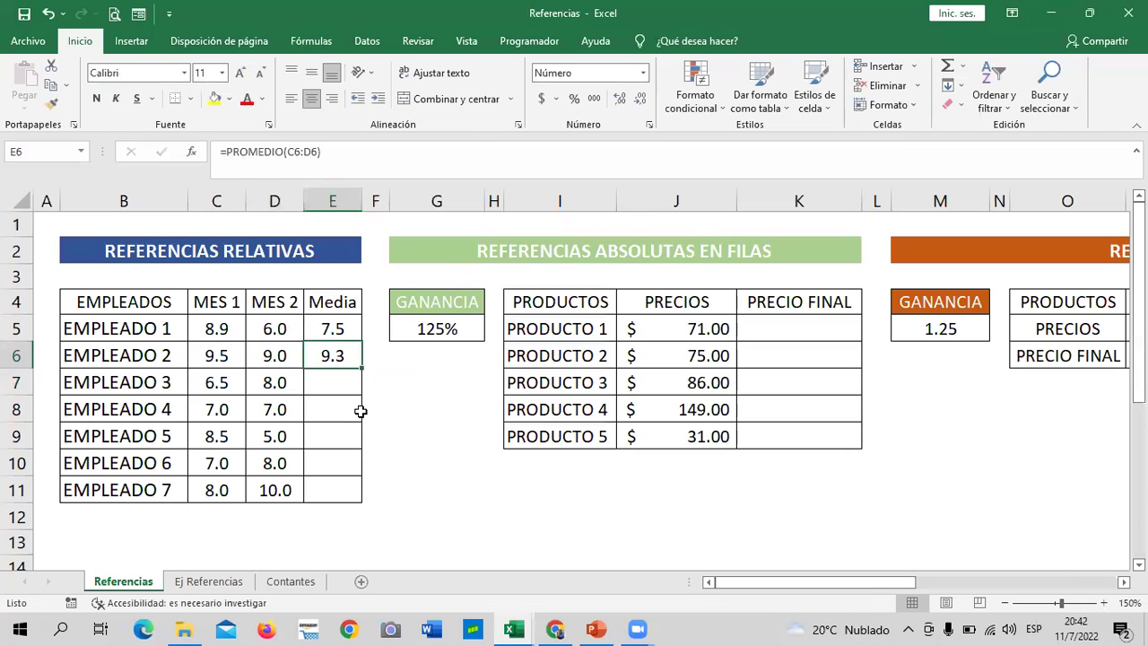
pyautogui.click(330, 328)
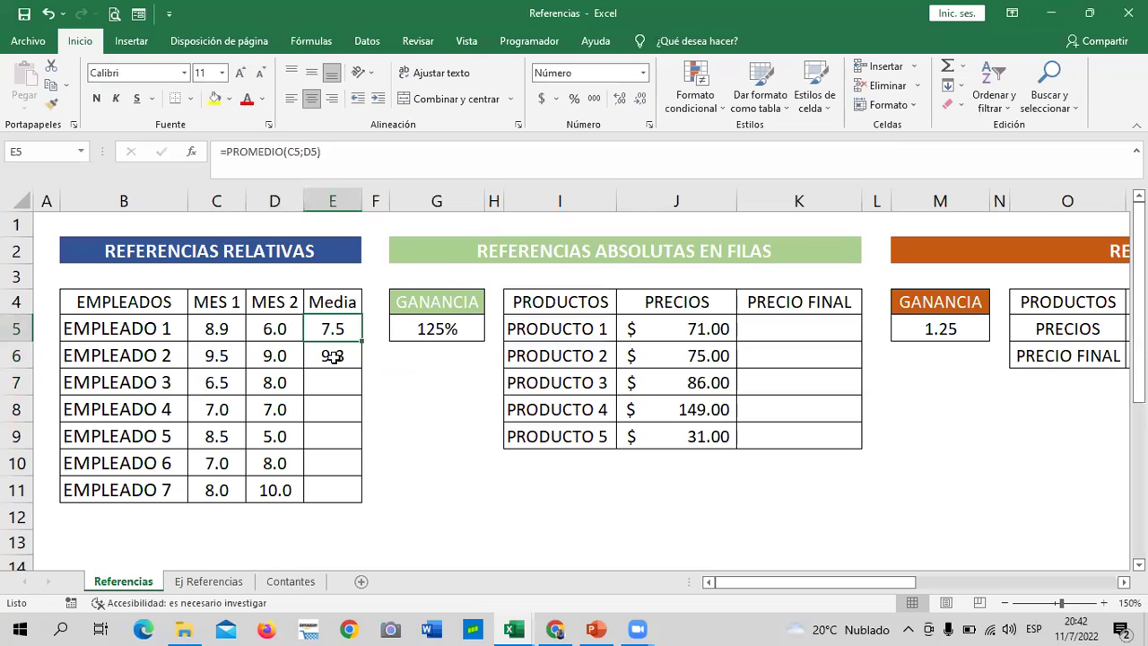
pyautogui.click(334, 356)
pyautogui.click(333, 327)
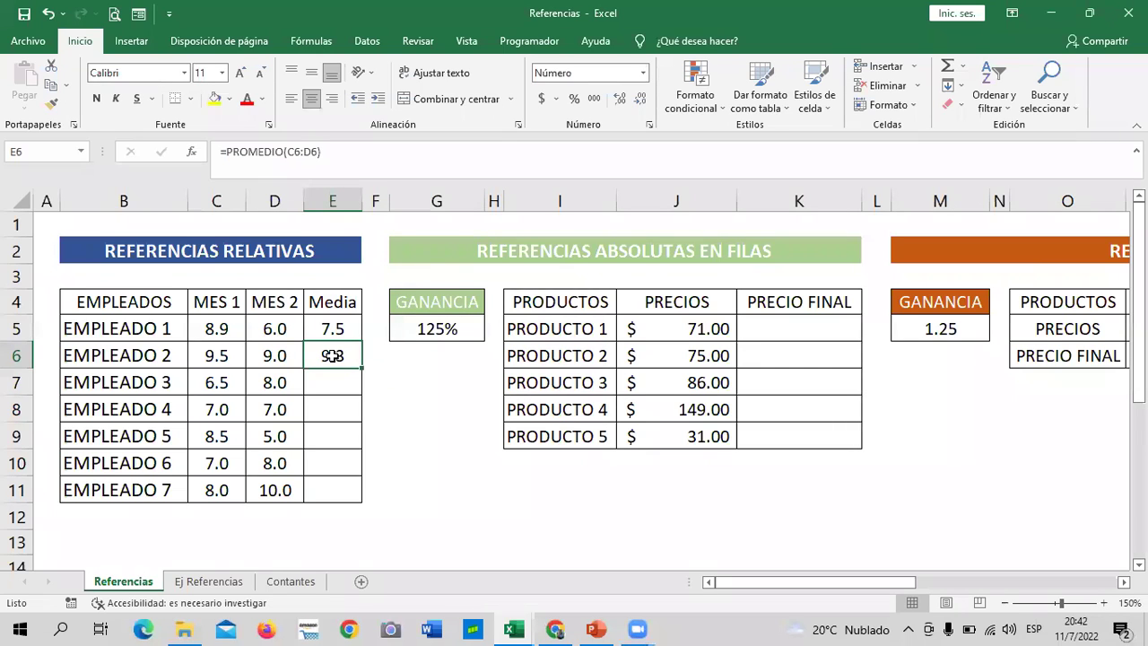
pyautogui.click(329, 326)
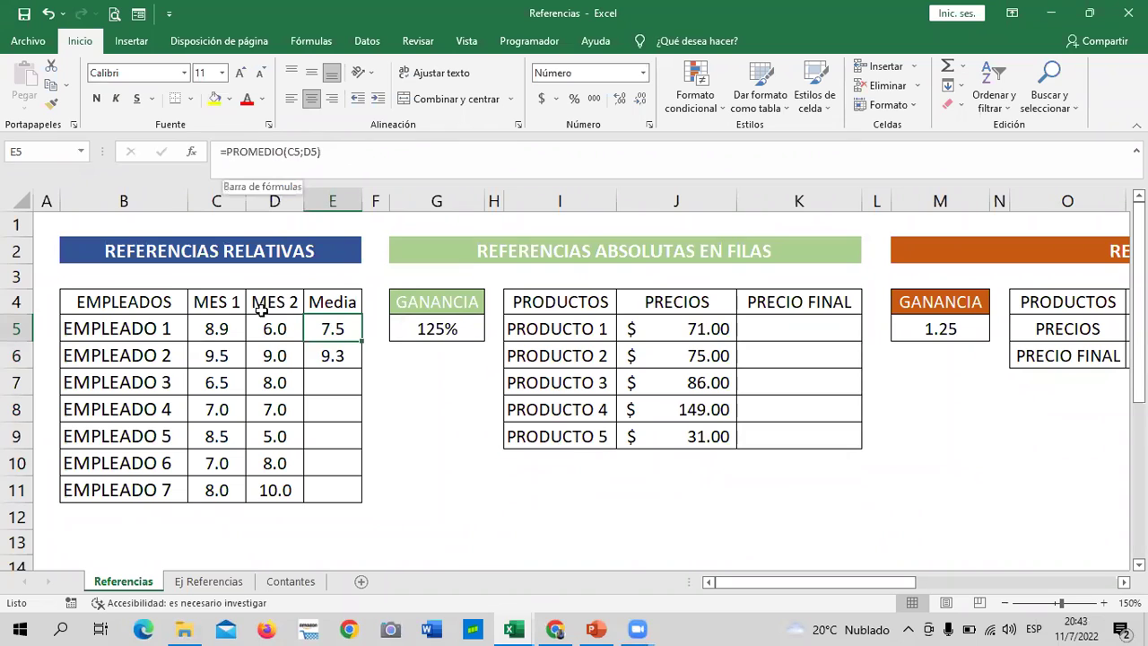
pyautogui.click(323, 352)
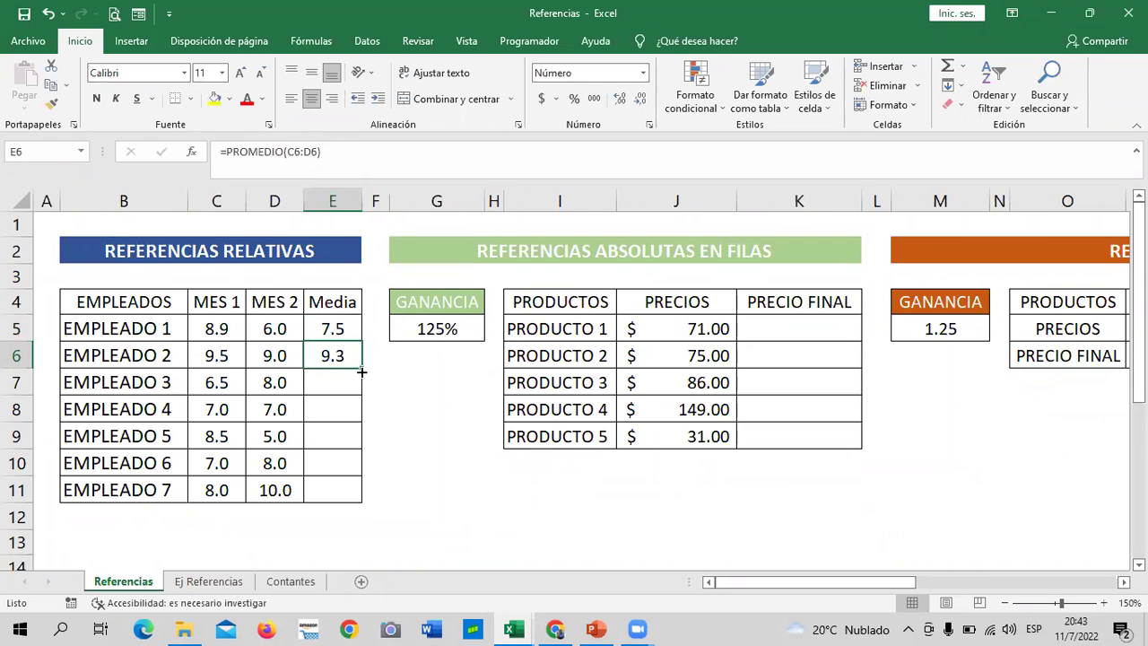
# Fill the average down to E11, giving Empleados 3–7 values 7.3, 7.0, 6.8, 7.5, 9.0.
pyautogui.moveTo(361, 366); pyautogui.dragTo(364, 493)
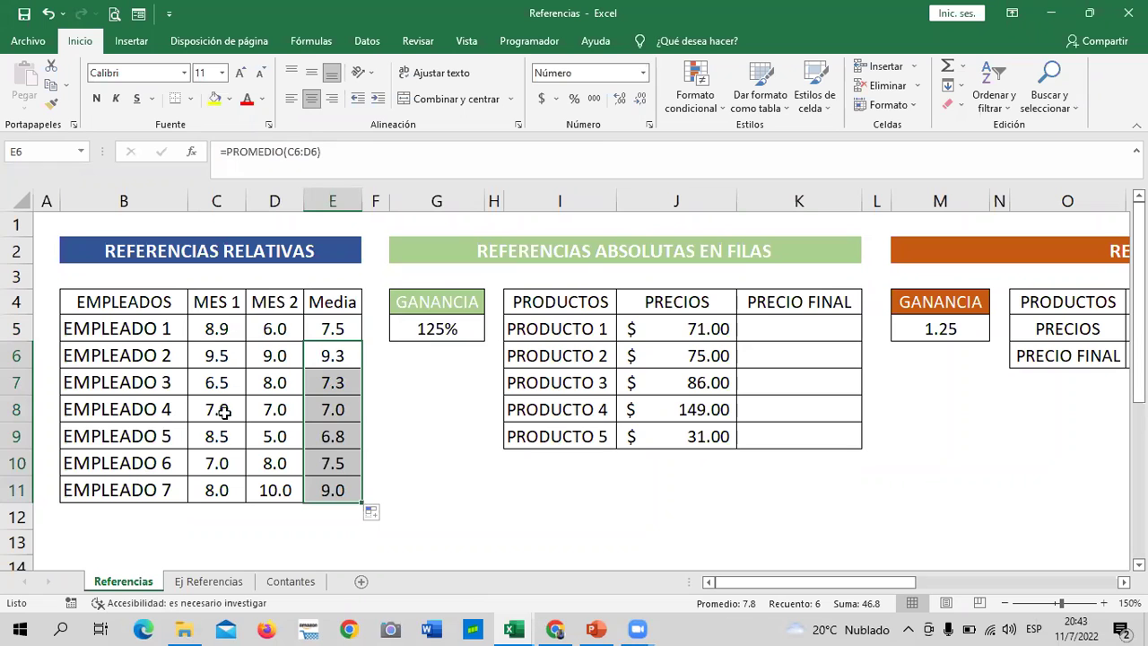
pyautogui.click(407, 479)
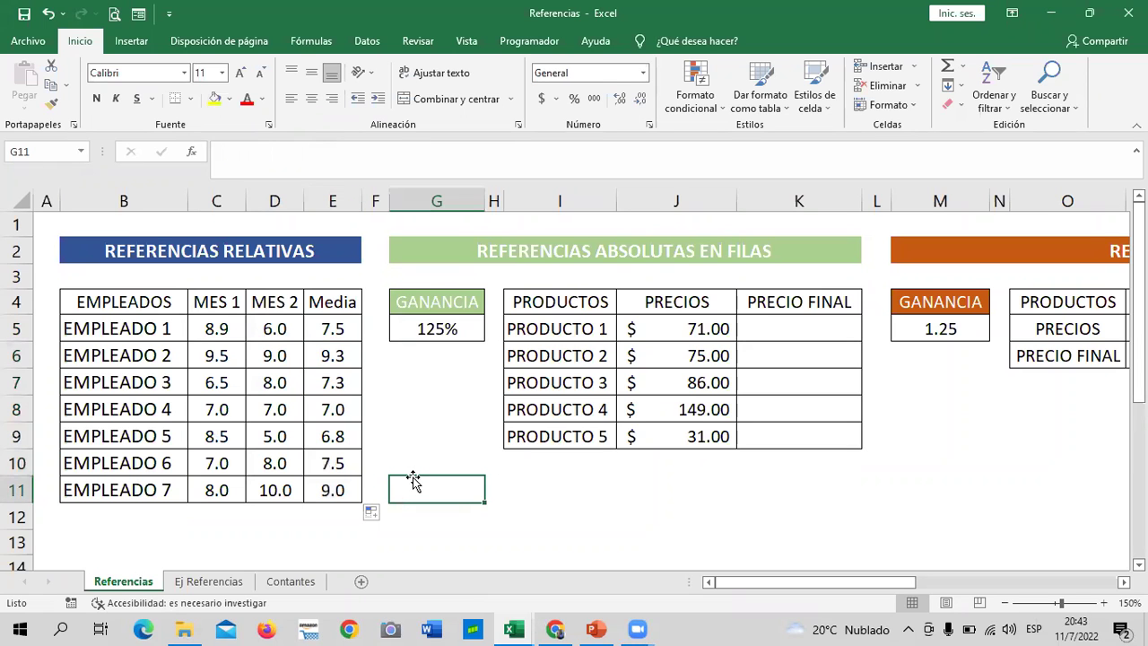
pyautogui.moveTo(791, 582); pyautogui.dragTo(892, 582)
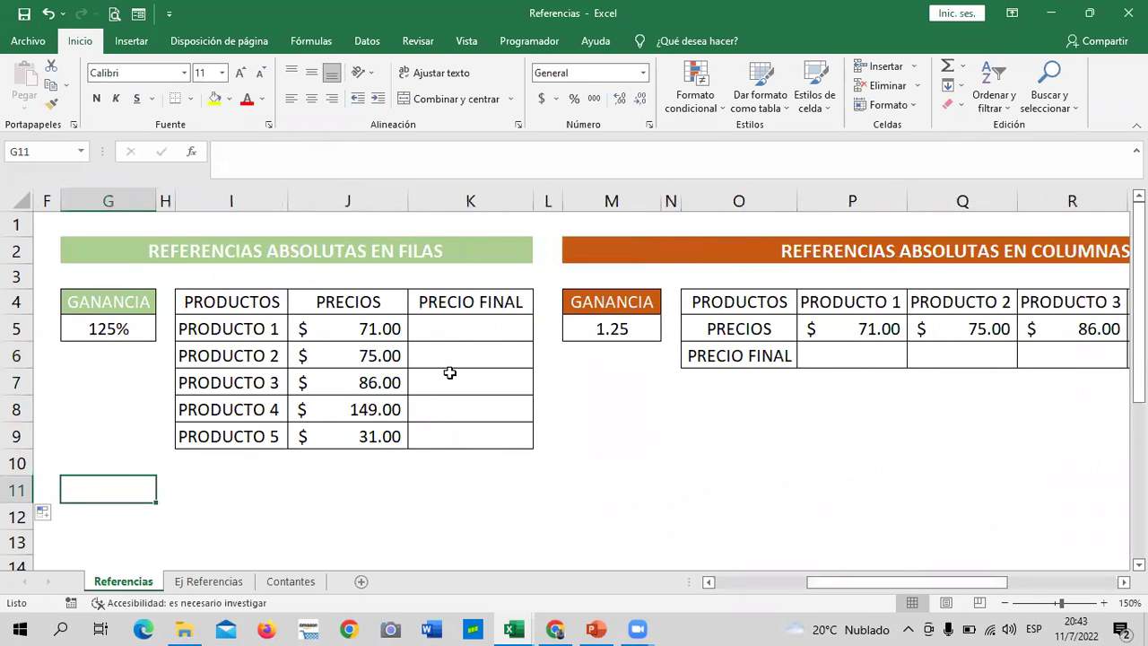
# Select PRODUCTO 1's PRECIO FINAL cell K5 and point out the 125% GANANCIA in G5.
pyautogui.click(458, 334)
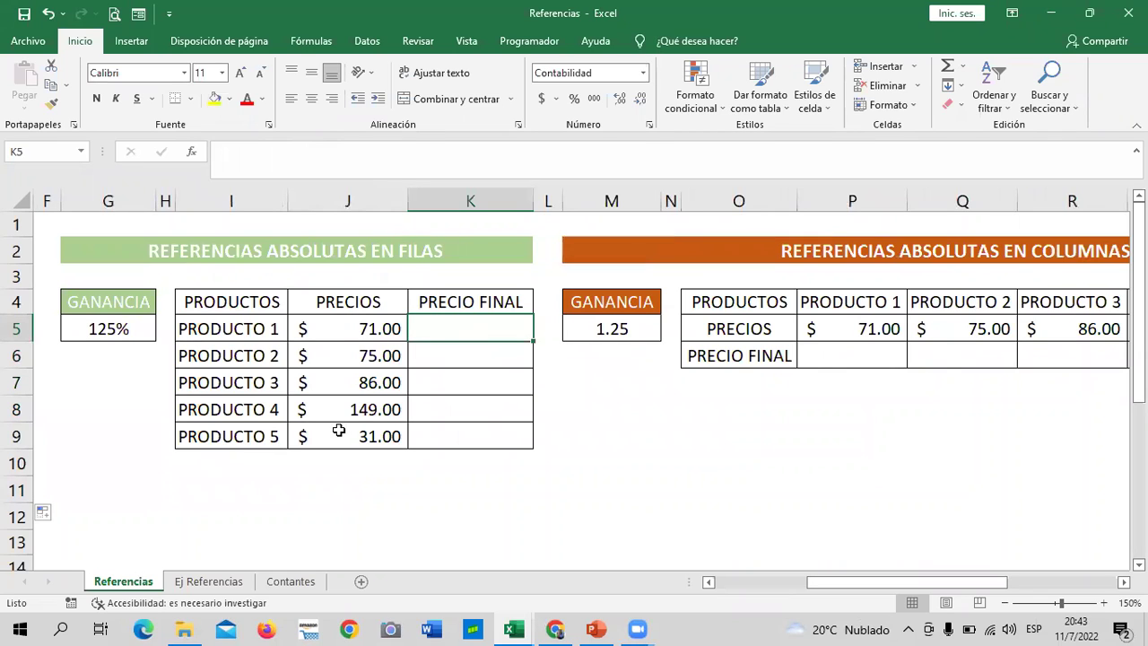
pyautogui.click(124, 328)
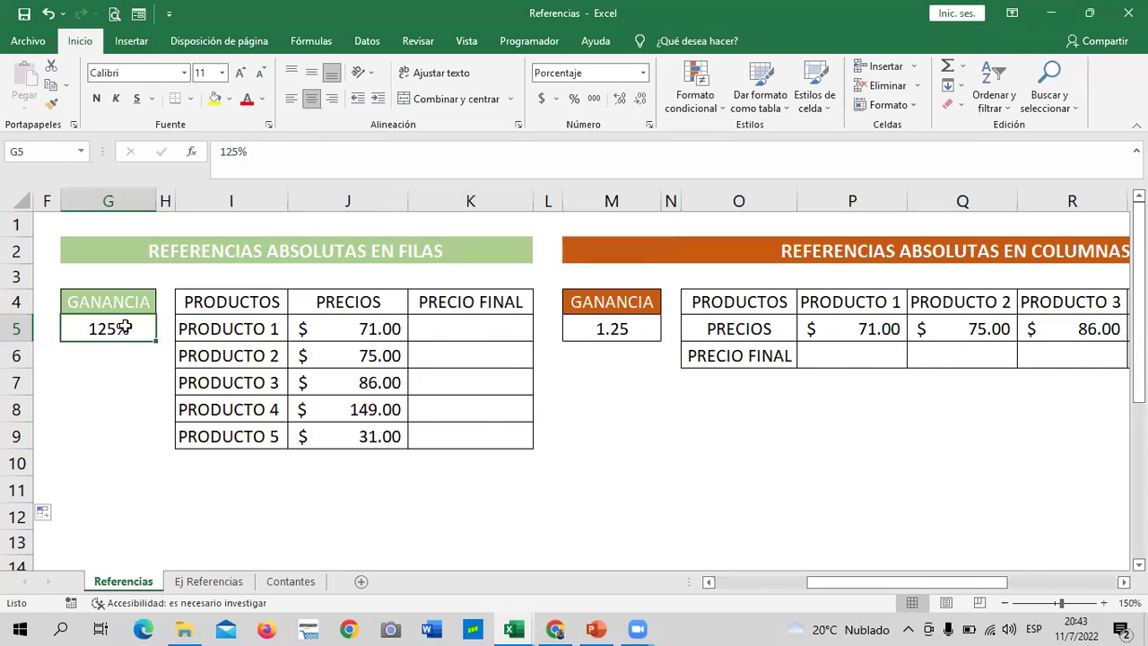
pyautogui.click(621, 460)
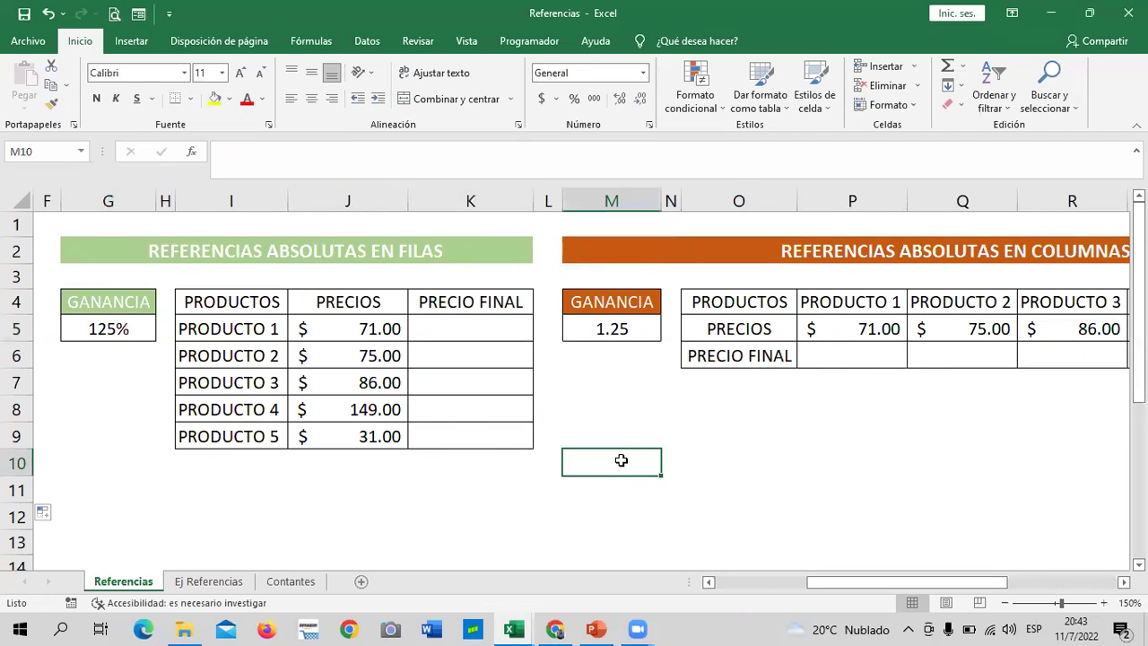
pyautogui.click(97, 329)
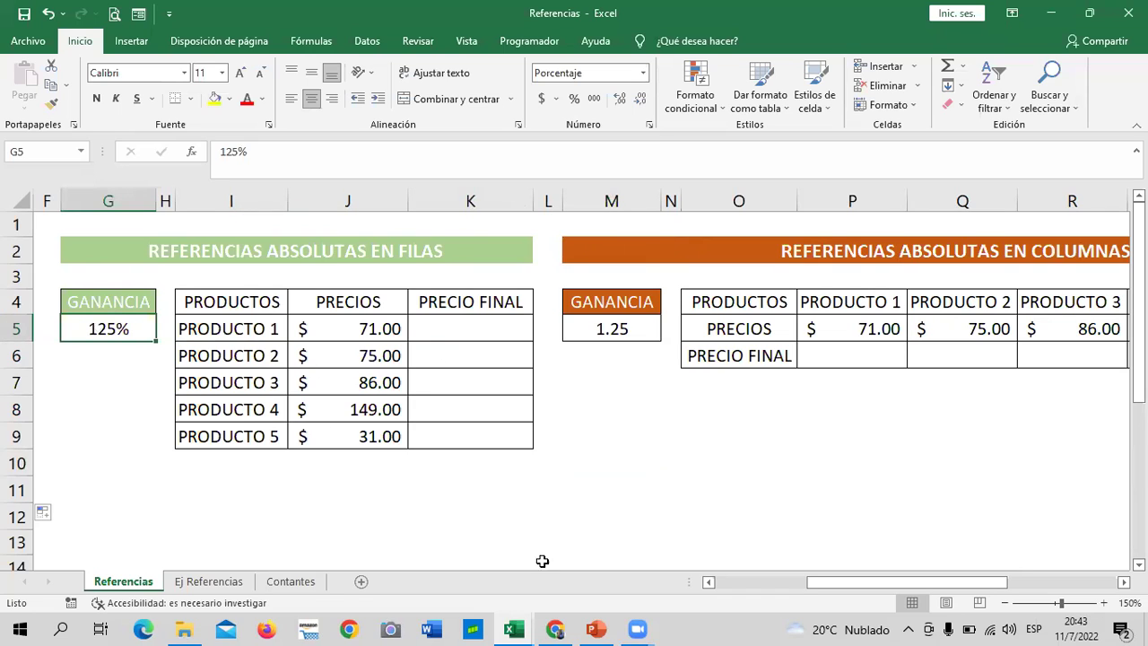
pyautogui.click(679, 466)
pyautogui.click(480, 330)
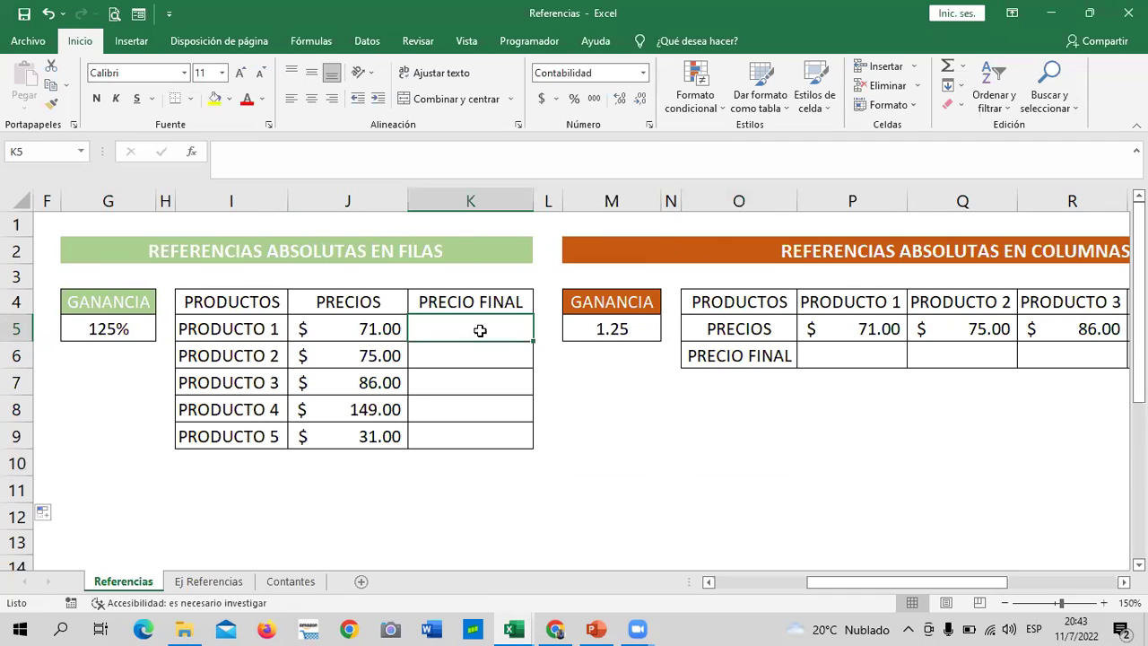
# Enter =J5*G$5 in K5, locking the GANANCIA row, to get $ 88.75.
pyautogui.write('=')
pyautogui.click(362, 328)
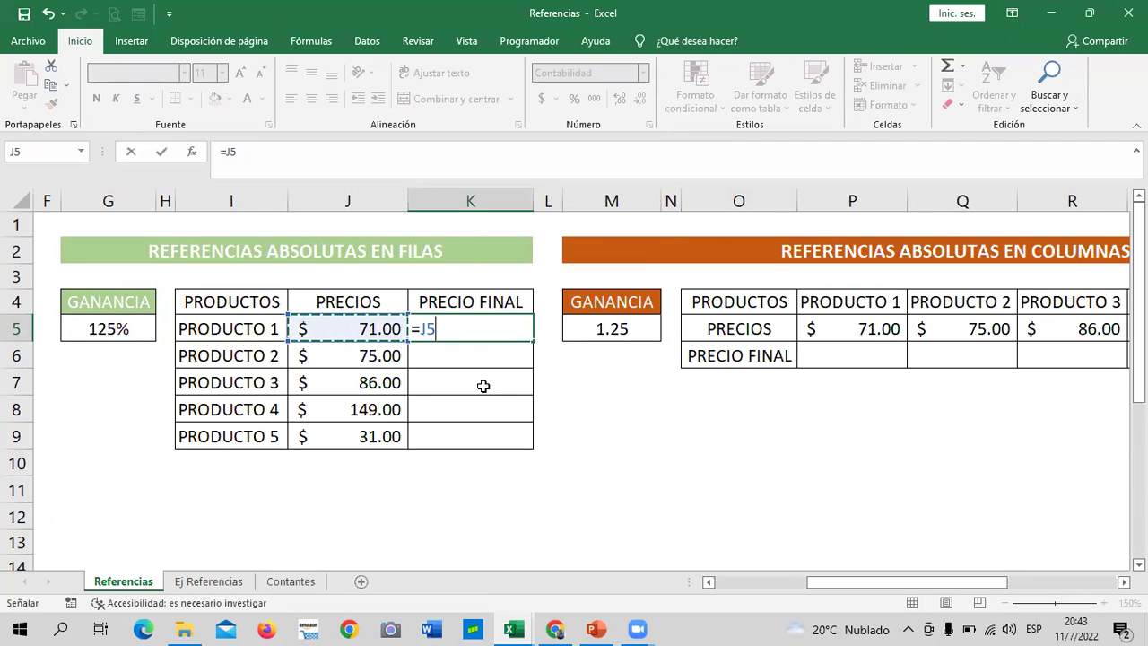
pyautogui.write('*')
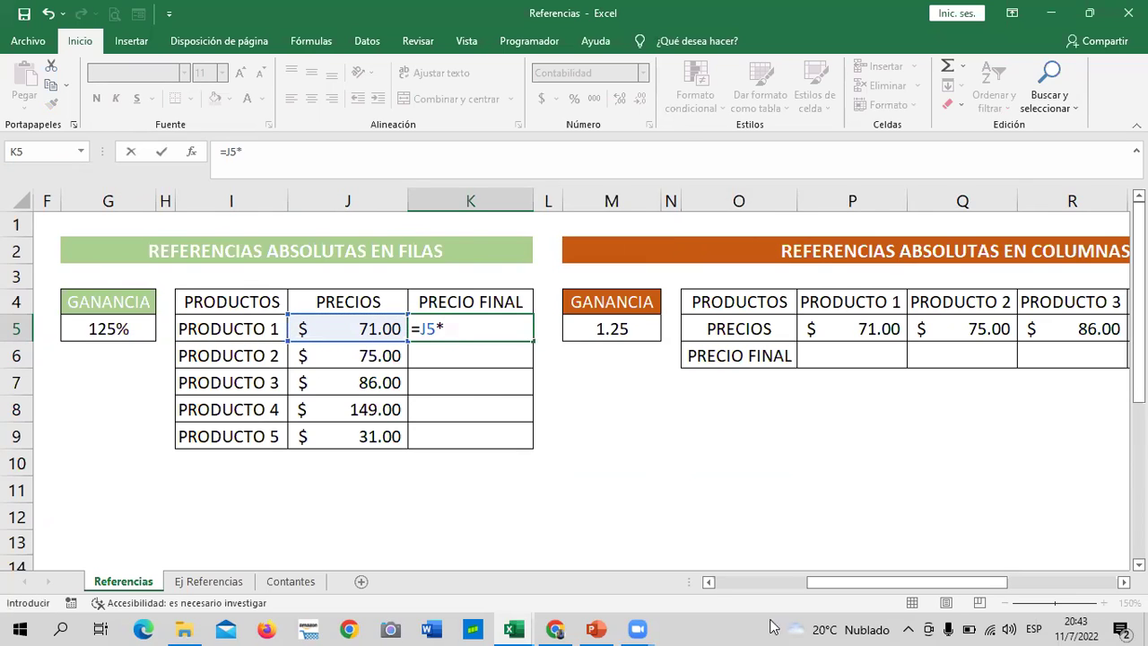
pyautogui.click(113, 330)
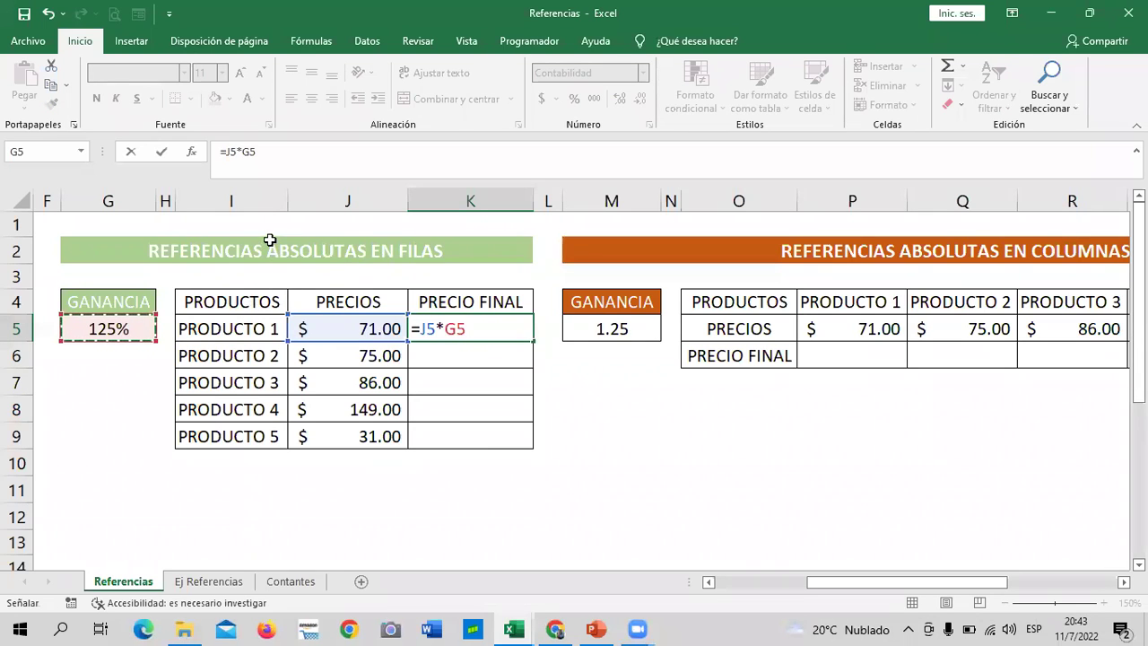
pyautogui.click(249, 151)
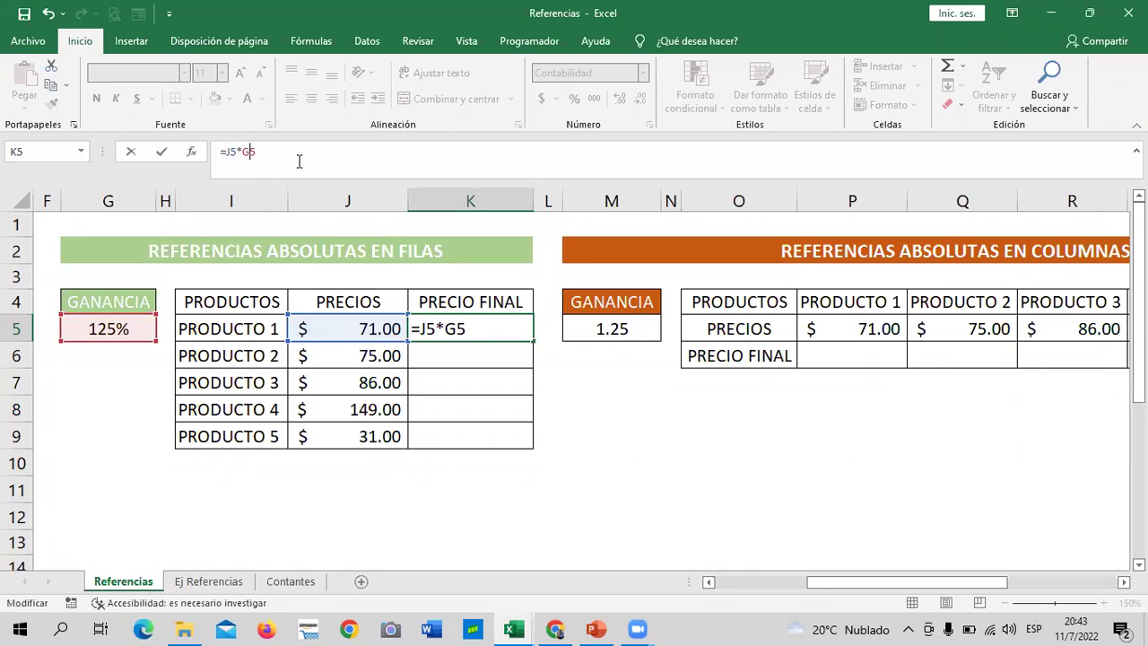
pyautogui.write('$')
pyautogui.press('Return')
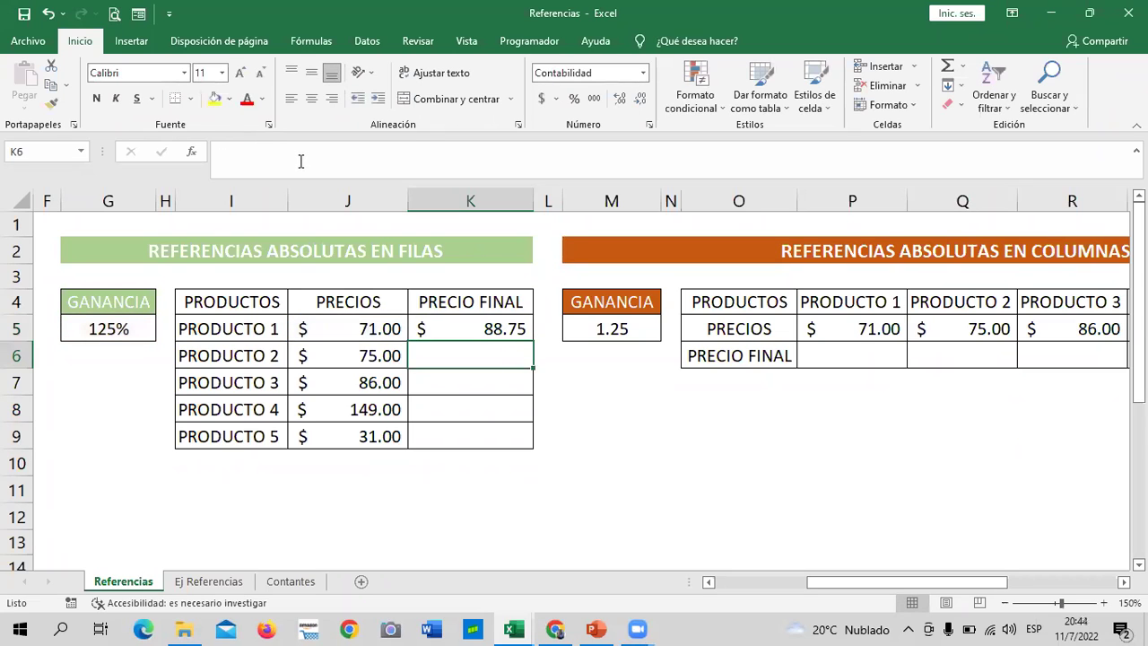
pyautogui.click(465, 324)
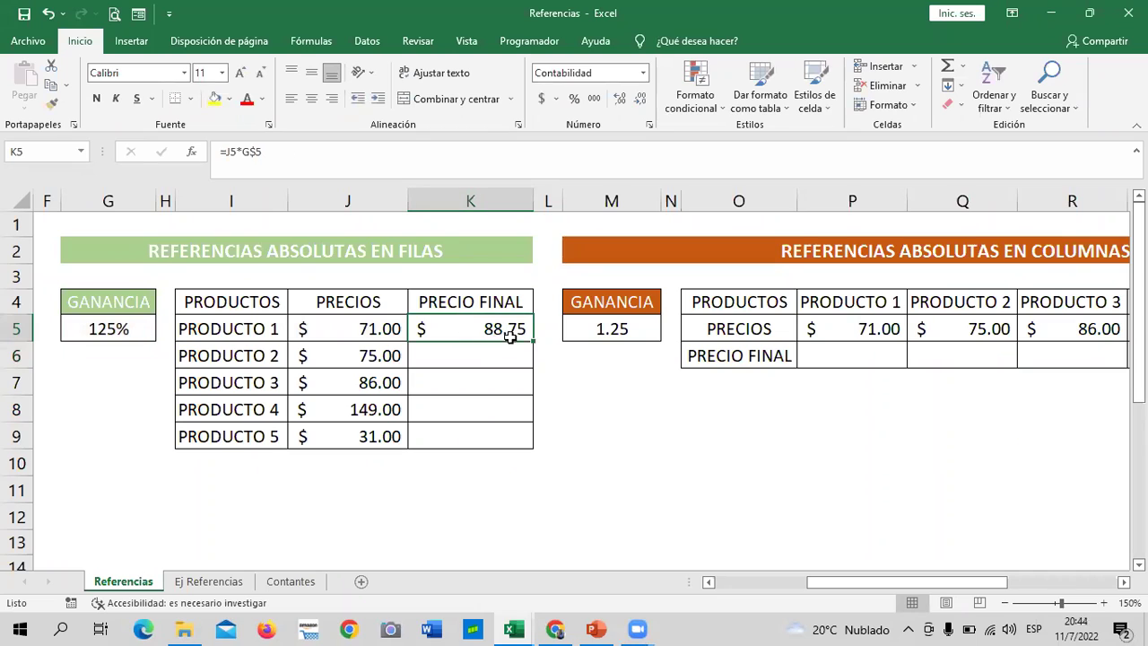
pyautogui.moveTo(535, 342); pyautogui.dragTo(536, 439)
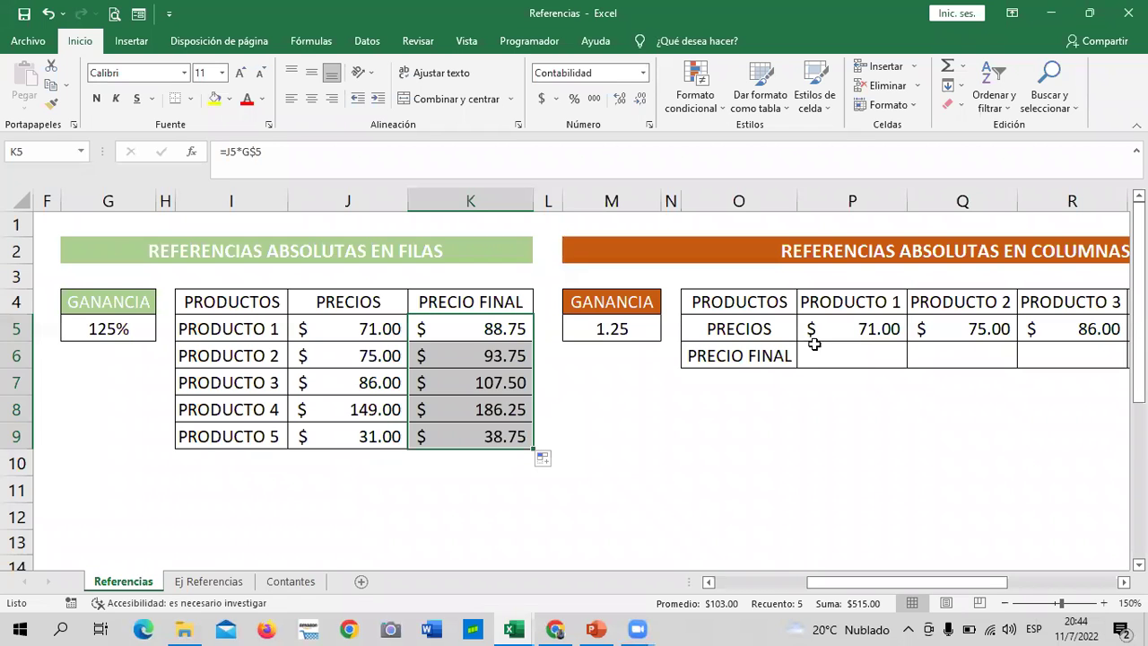
pyautogui.moveTo(890, 589); pyautogui.dragTo(982, 582)
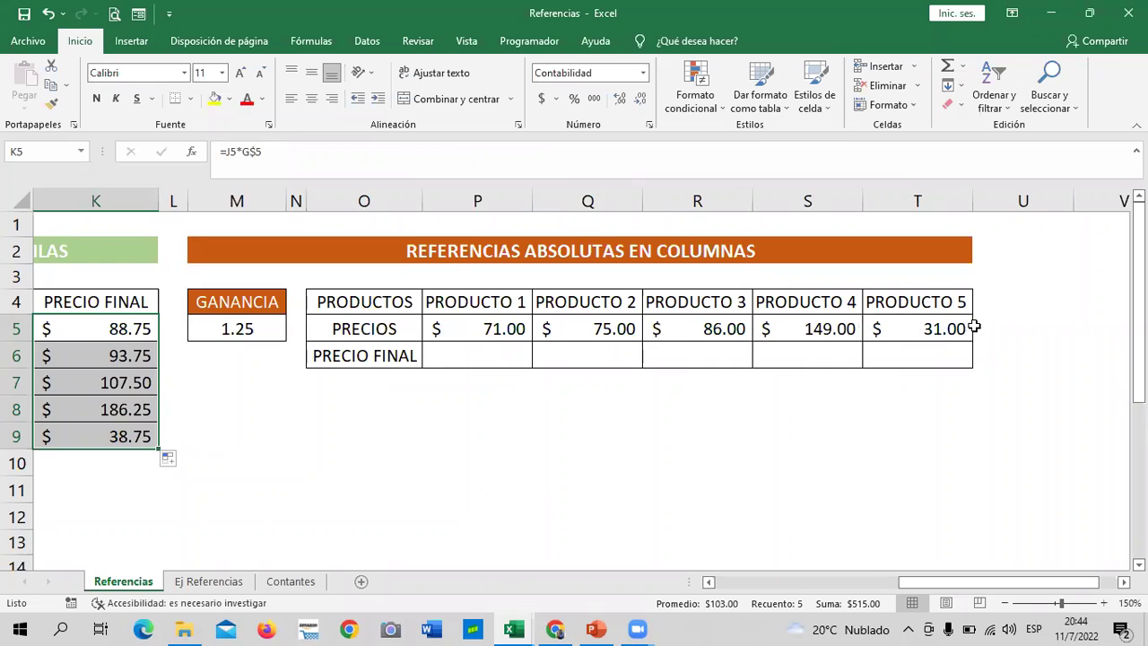
pyautogui.moveTo(921, 581); pyautogui.dragTo(745, 582)
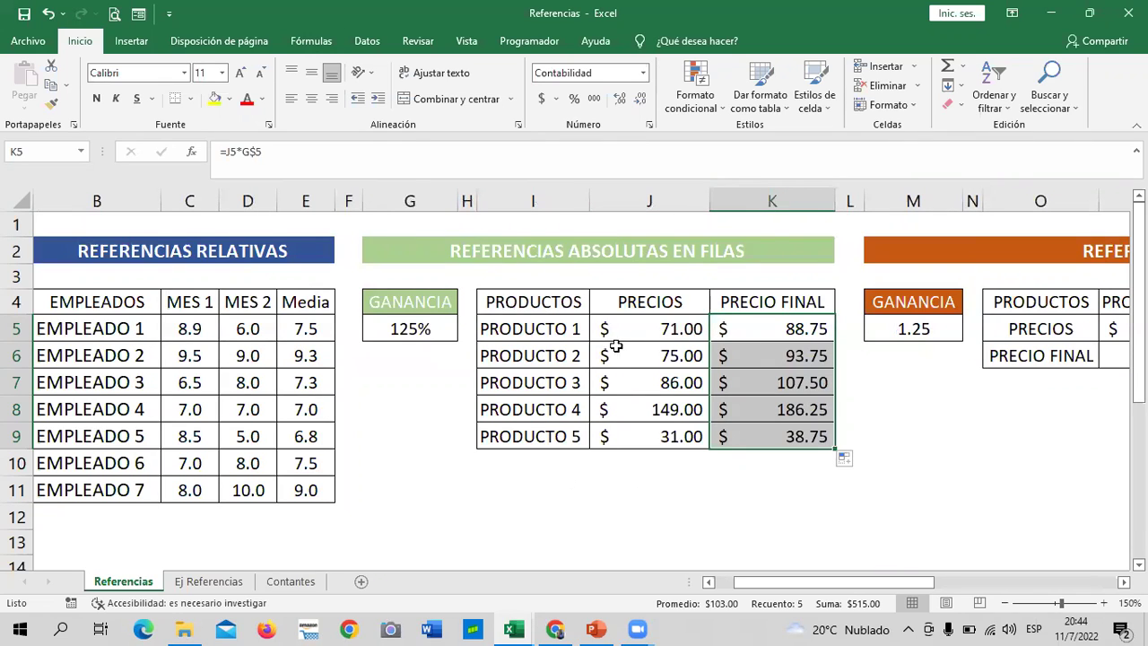
pyautogui.moveTo(771, 542); pyautogui.dragTo(771, 518)
pyautogui.moveTo(782, 582)
pyautogui.mouseDown()
pyautogui.moveTo(929, 608)
pyautogui.moveTo(901, 587)
pyautogui.mouseUp()
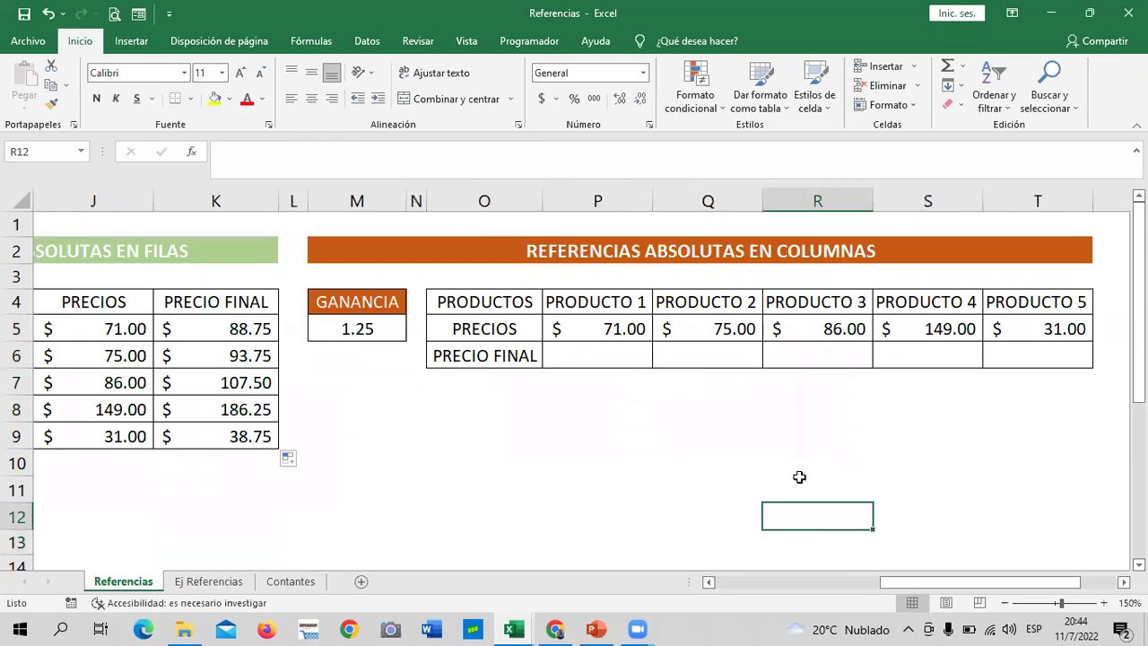
# Start a formula in P6, discard the mistaken entry, and return to P6.
pyautogui.click(636, 363)
pyautogui.click(637, 489)
pyautogui.click(585, 351)
pyautogui.write('=')
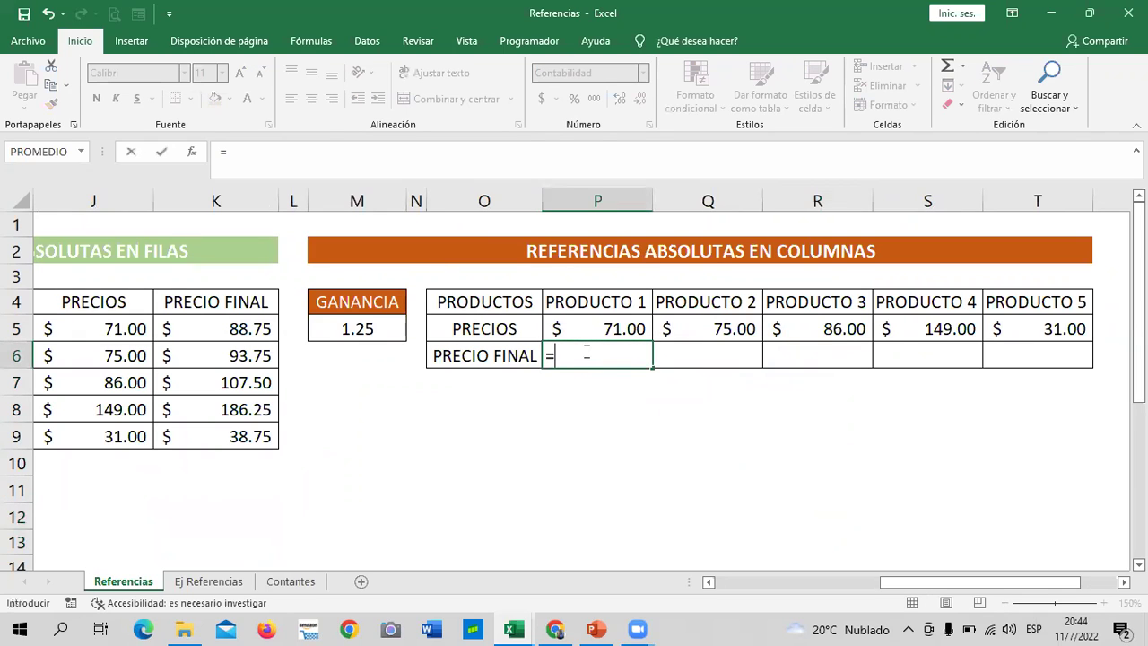
pyautogui.click(581, 328)
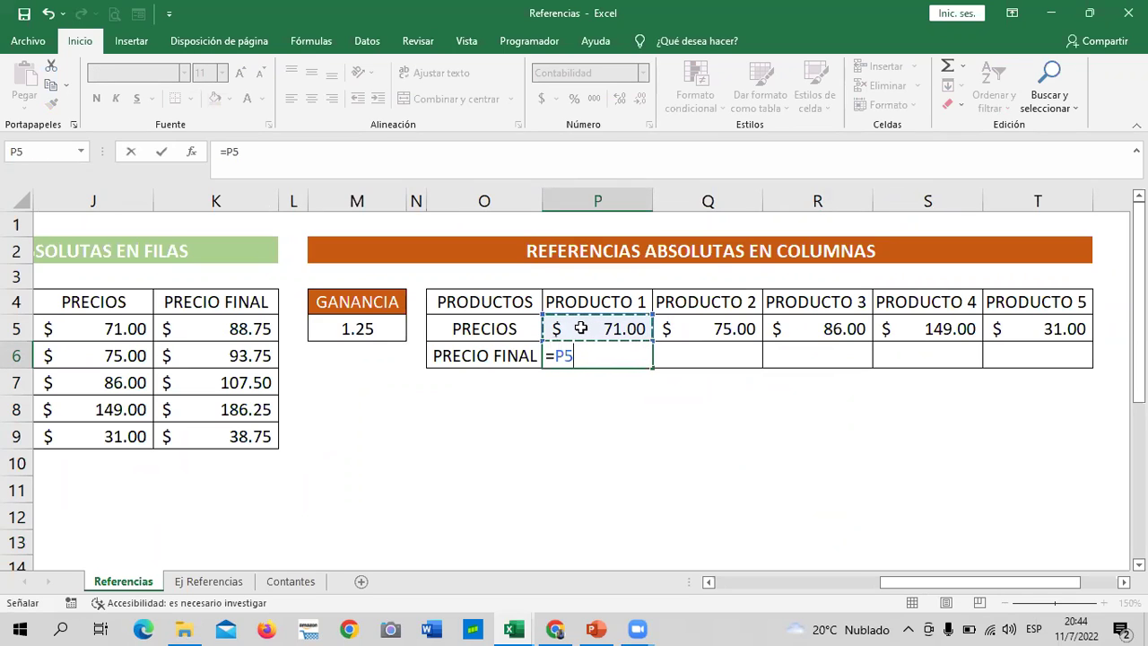
pyautogui.click(357, 327)
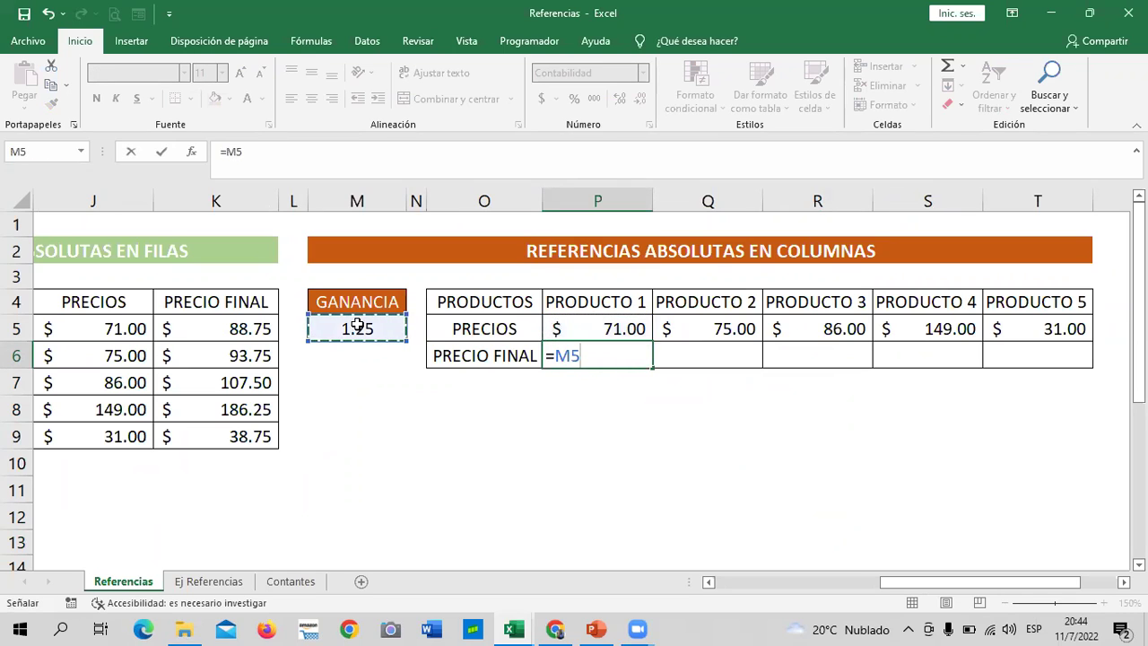
pyautogui.press('BackSpace')
pyautogui.press('BackSpace')
pyautogui.press('BackSpace')
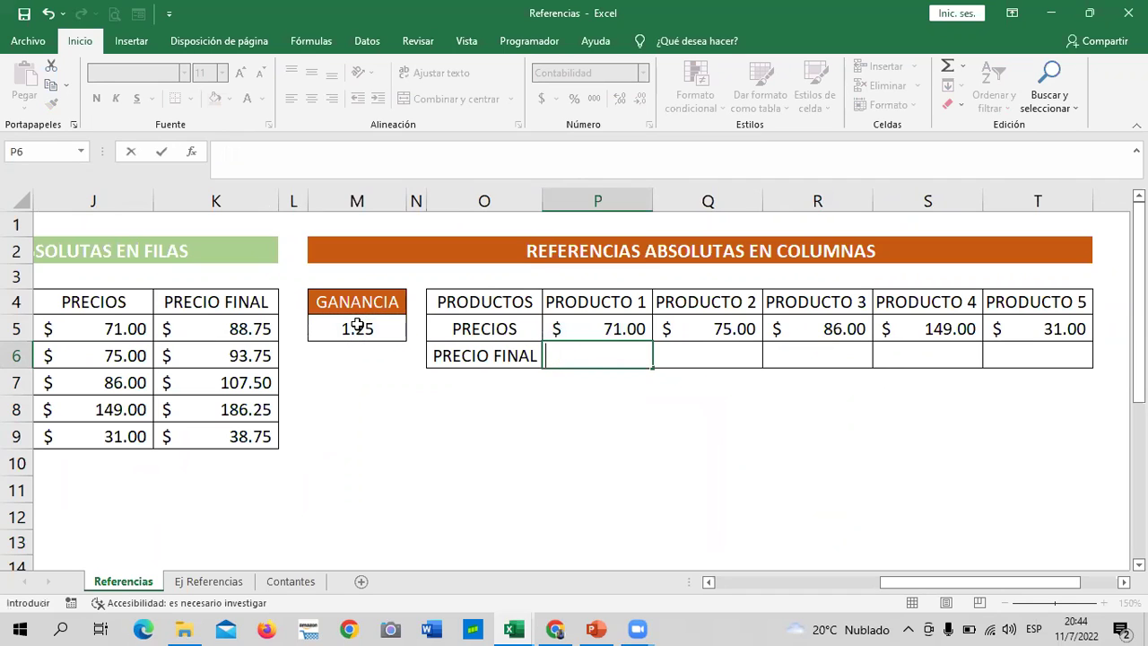
pyautogui.press('Return')
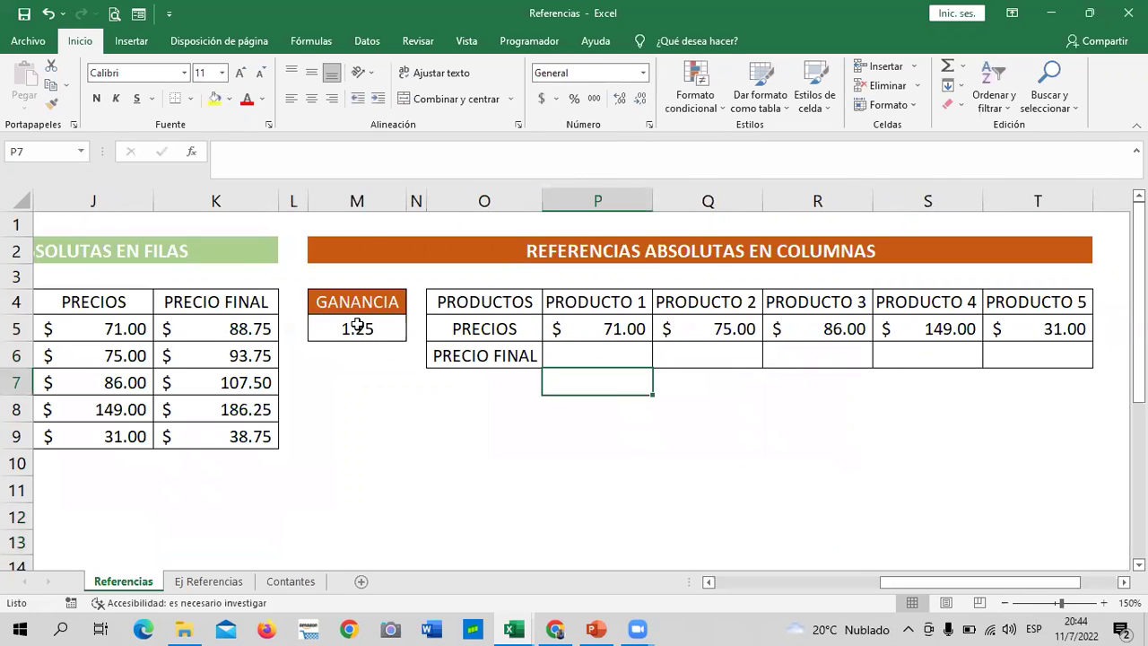
pyautogui.press('Up')
# Enter =P5*M5 in P6 so PRODUCTO 1's PRECIO FINAL shows $ 88.75.
pyautogui.write('=')
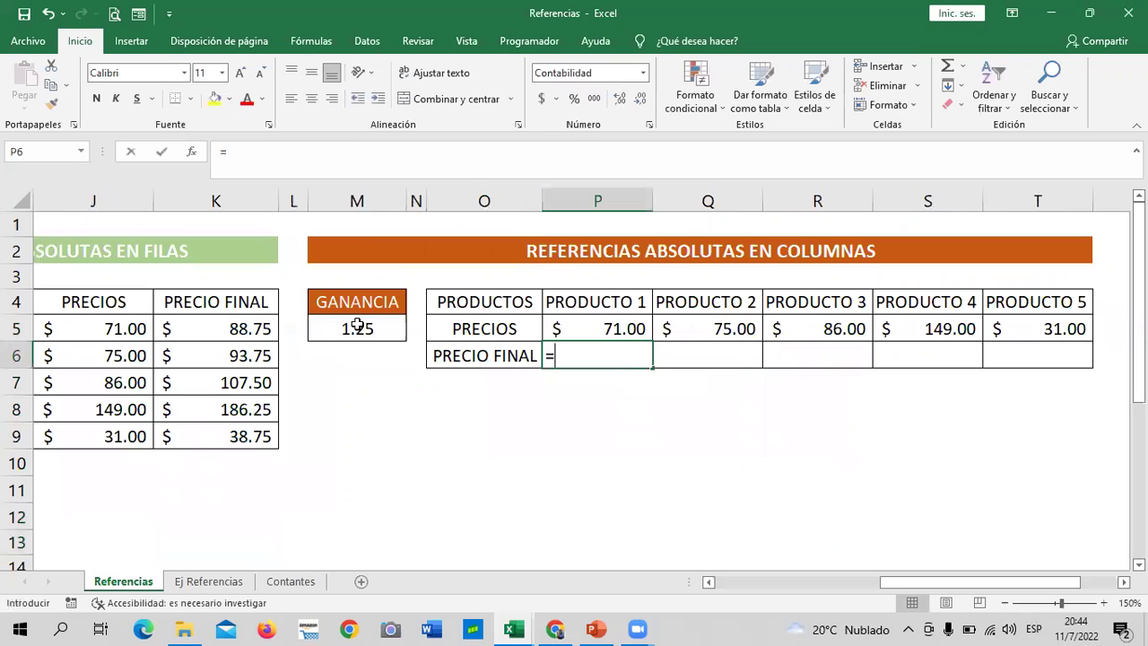
pyautogui.click(562, 326)
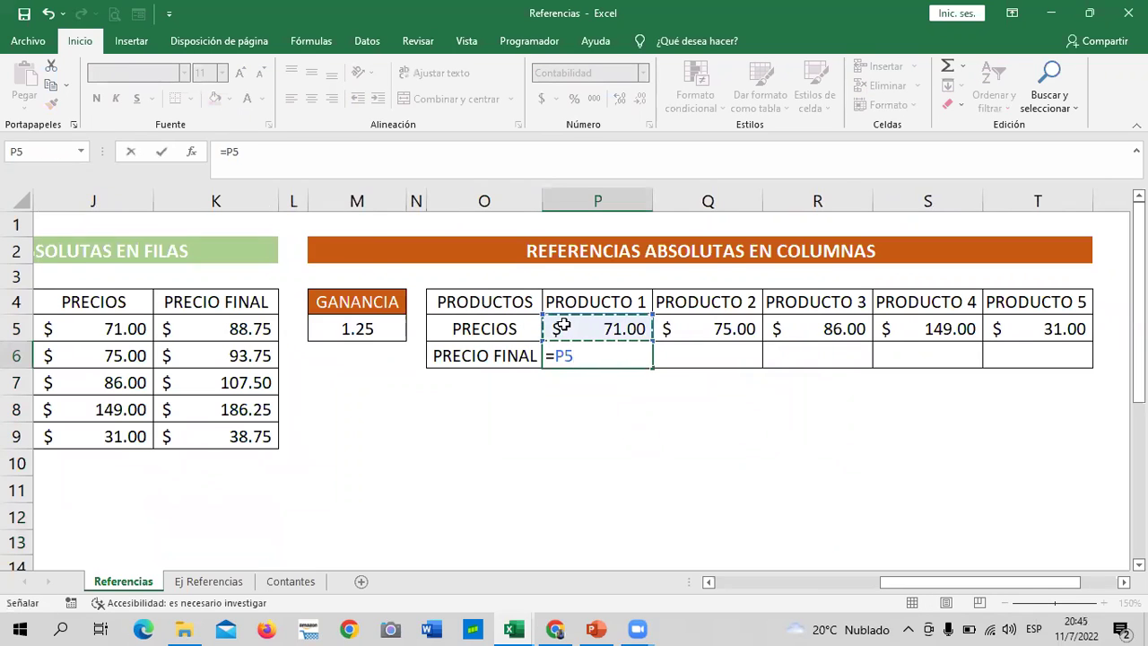
pyautogui.write('*')
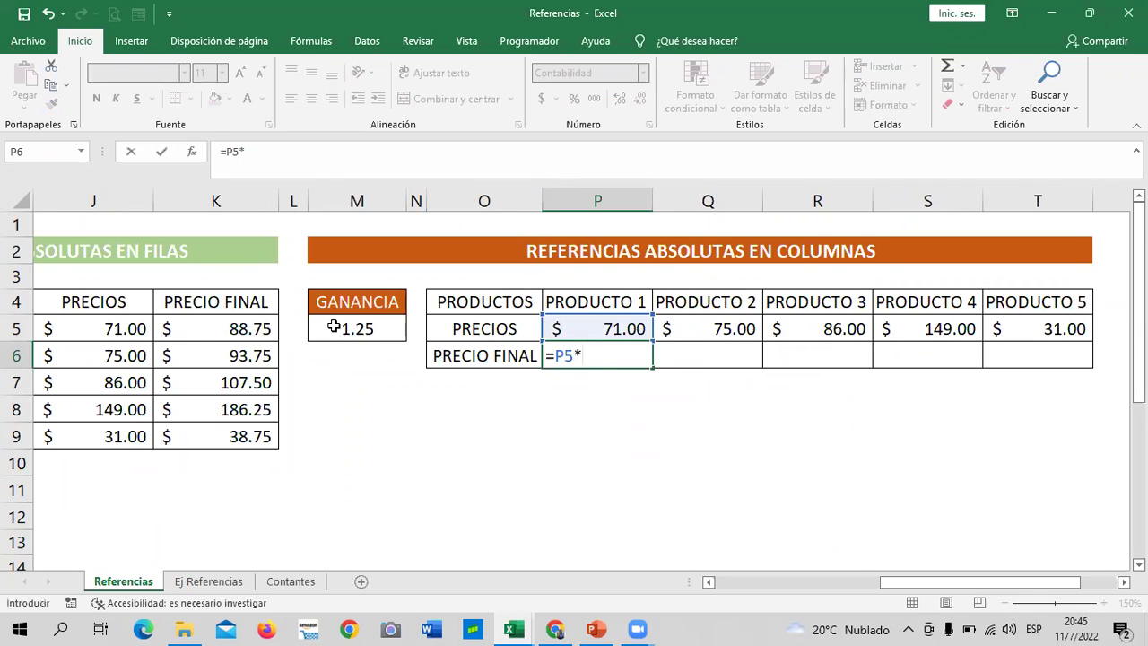
pyautogui.click(330, 328)
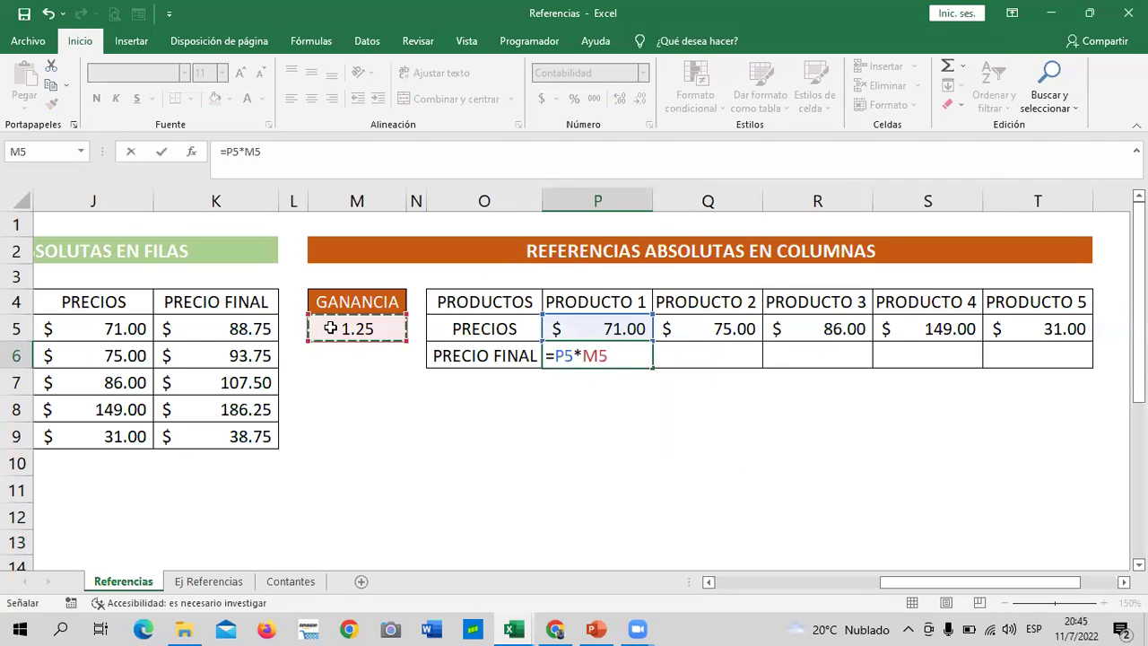
pyautogui.press('Return')
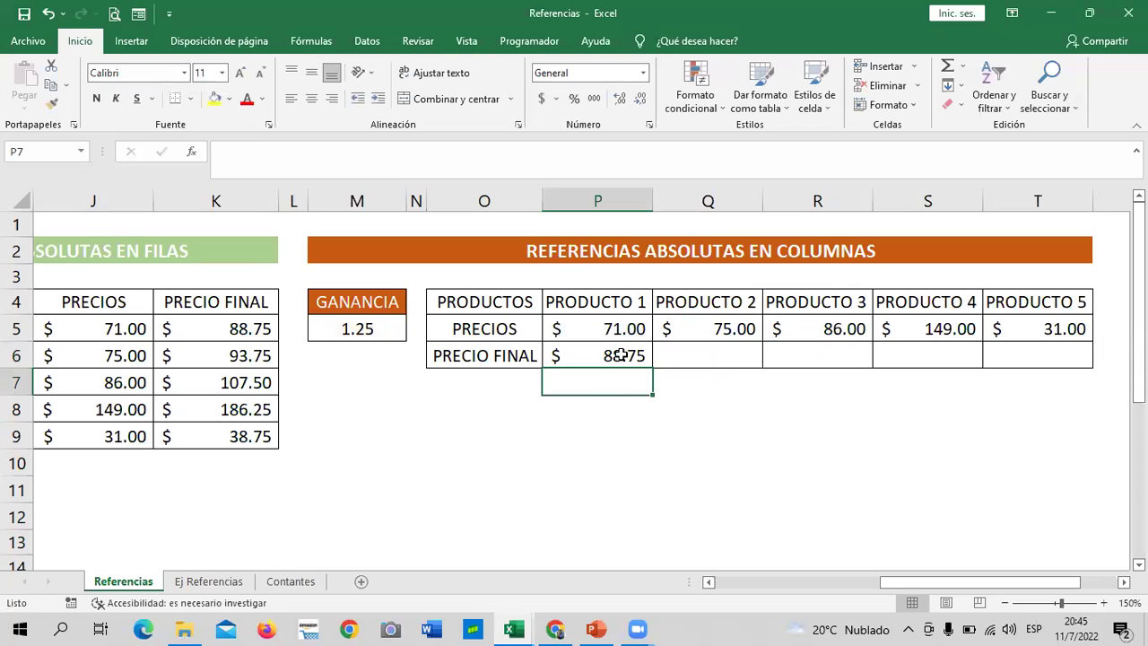
pyautogui.click(597, 363)
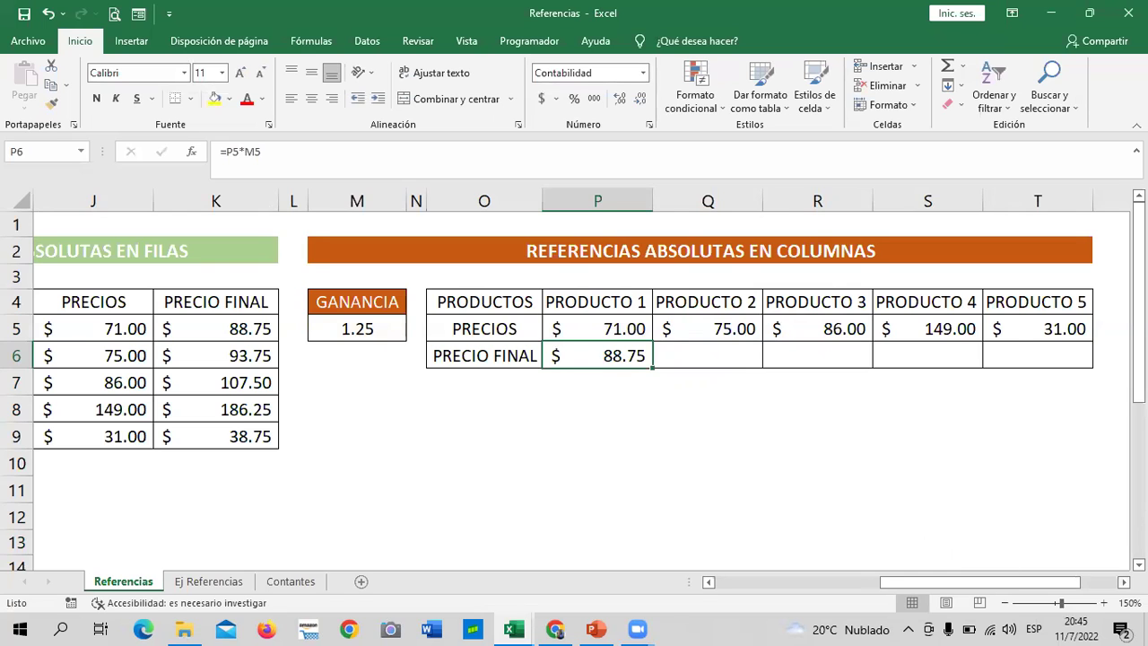
pyautogui.hscroll(1, 574, 359)
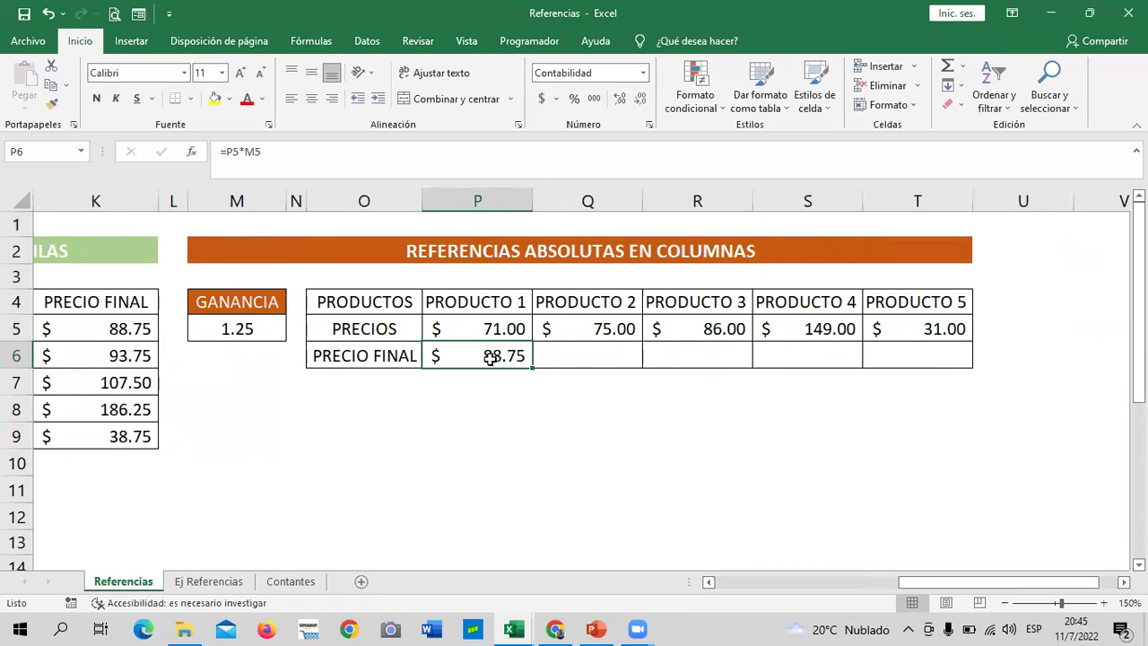
# Copy P6's formula across to T6 and inspect PRODUCTO 2's formula using empty N5.
pyautogui.moveTo(532, 367); pyautogui.dragTo(967, 370)
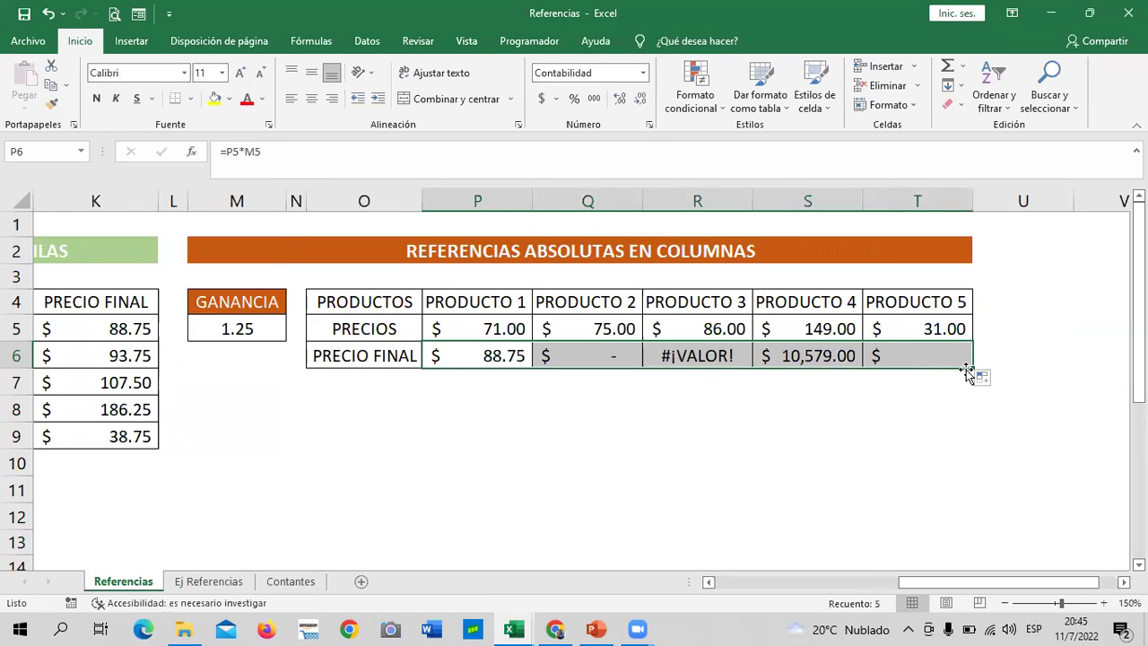
pyautogui.click(834, 466)
pyautogui.click(582, 354)
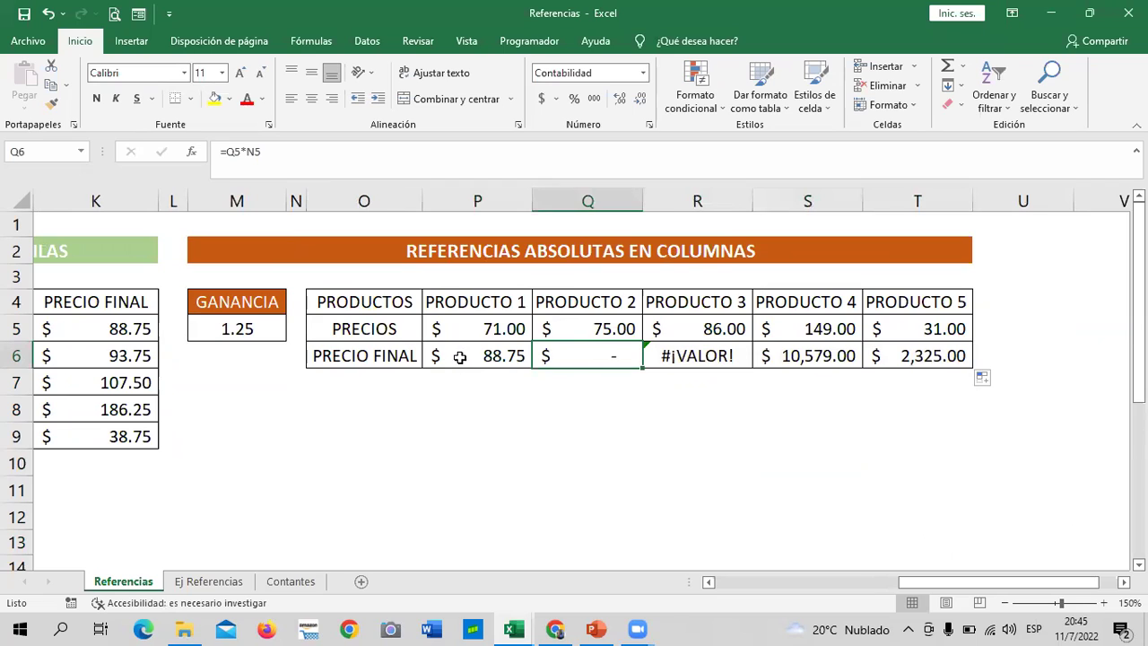
pyautogui.click(473, 149)
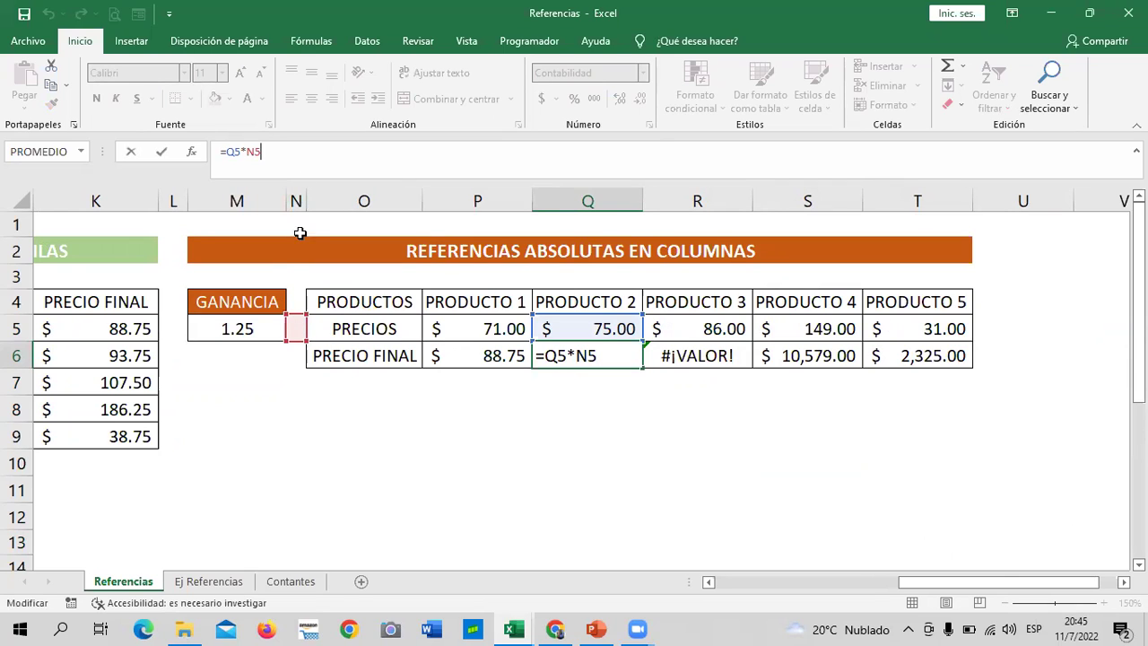
pyautogui.click(295, 328)
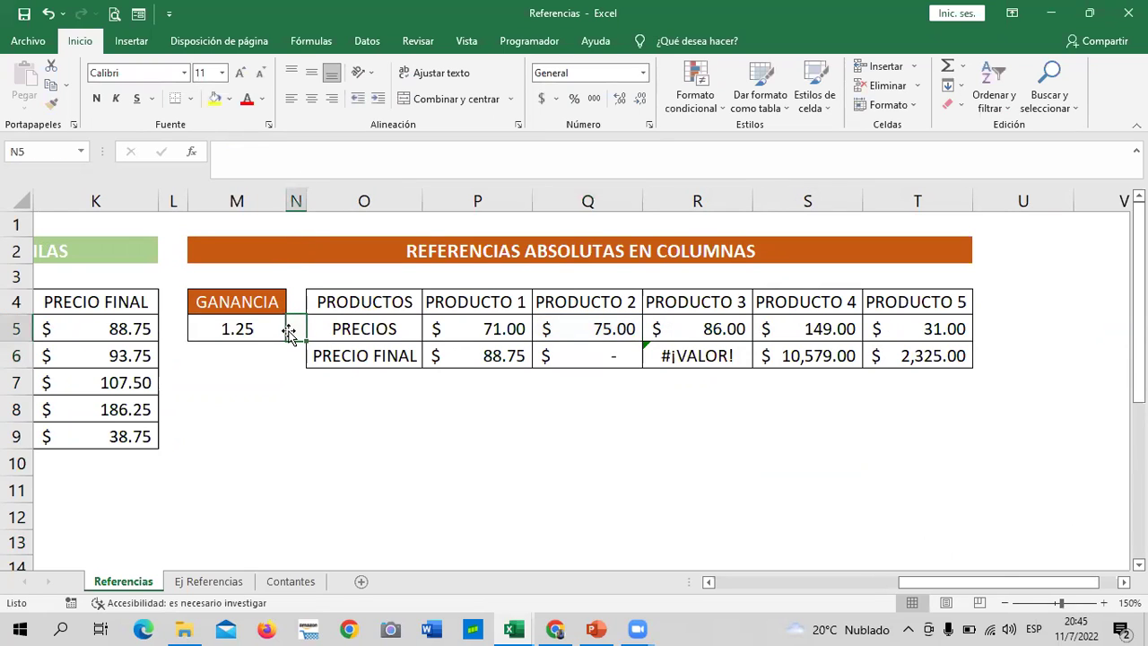
pyautogui.click(579, 355)
pyautogui.click(383, 152)
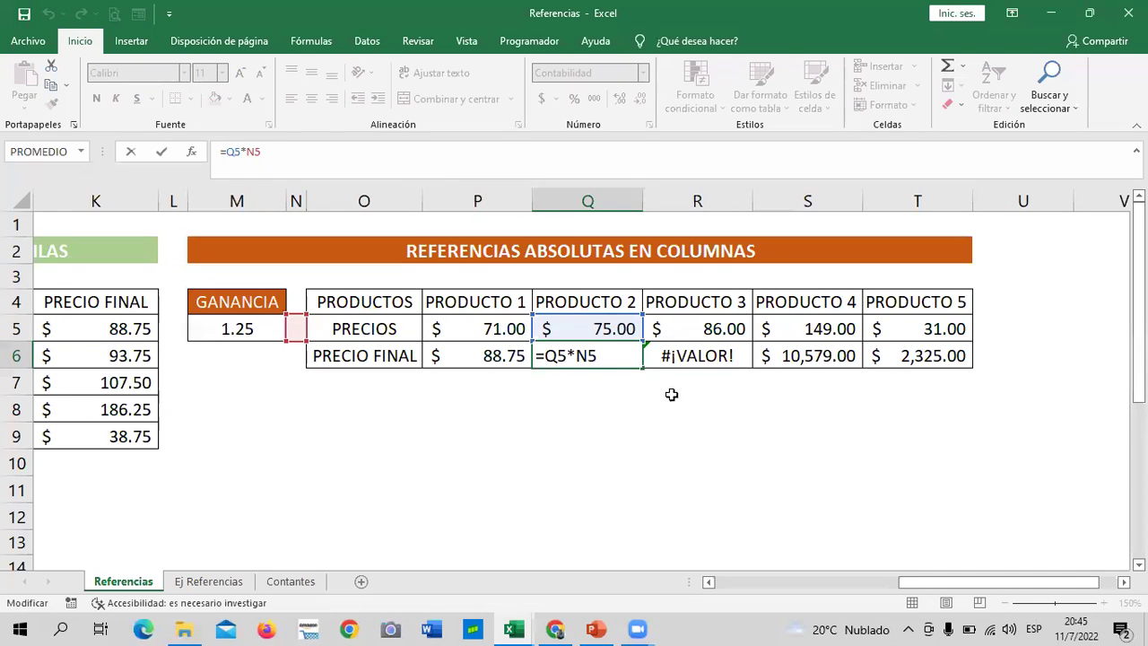
pyautogui.click(655, 456)
# Inspect the shifted references behind PRODUCTO 3's #¡VALOR! and the PRODUCTO 4 and 5 results.
pyautogui.click(685, 354)
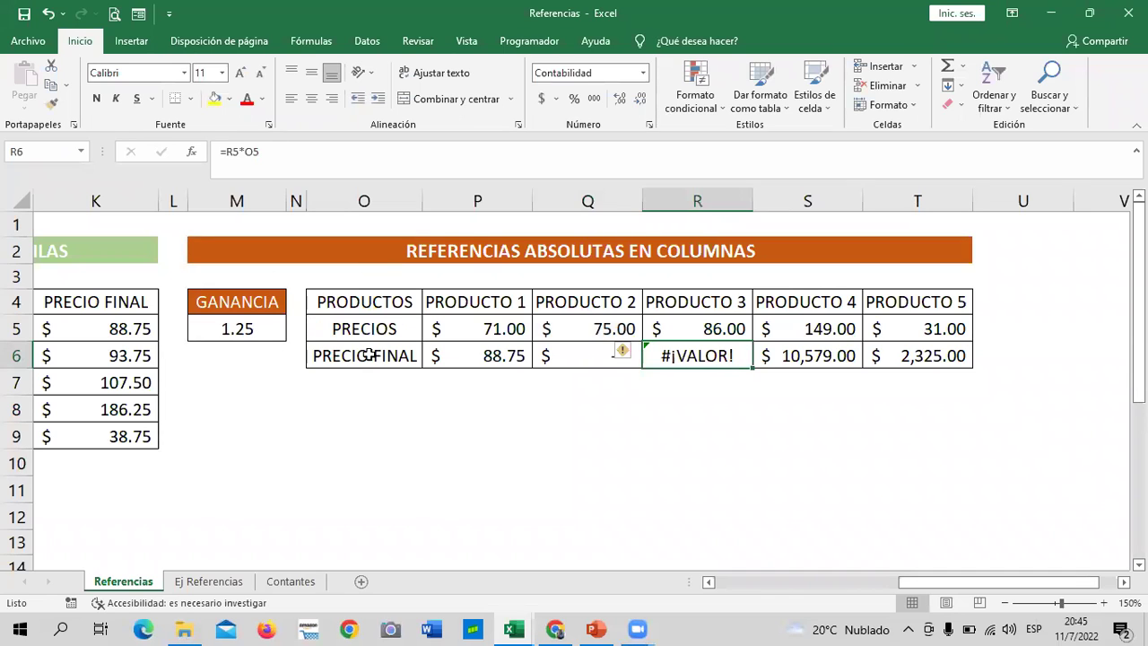
pyautogui.click(350, 158)
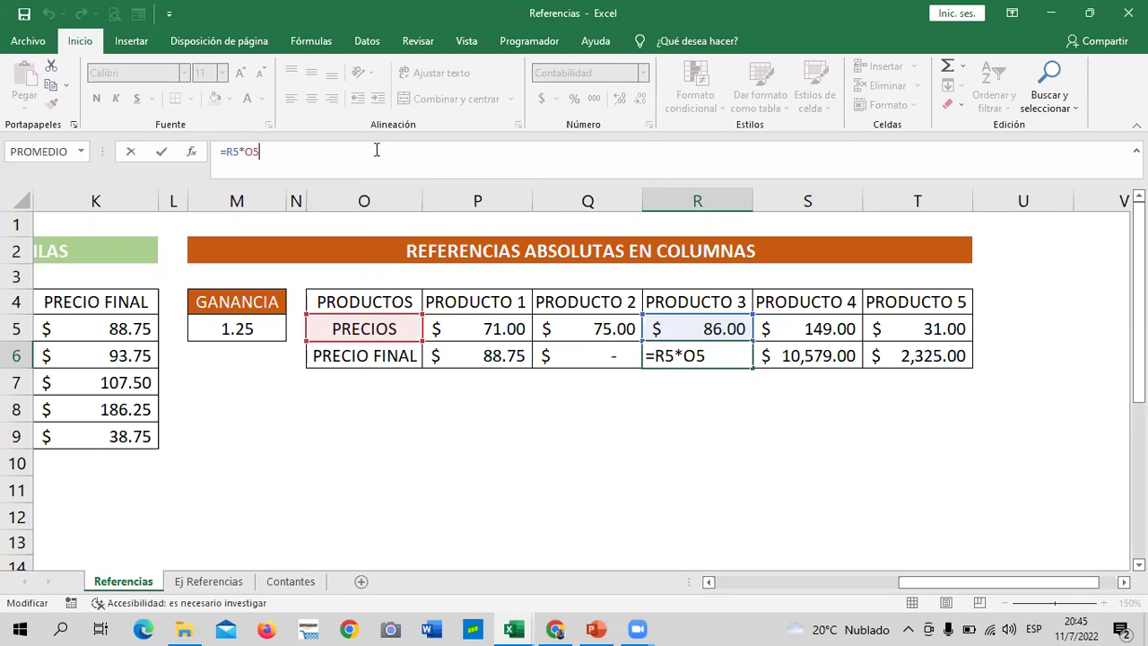
pyautogui.press('Return')
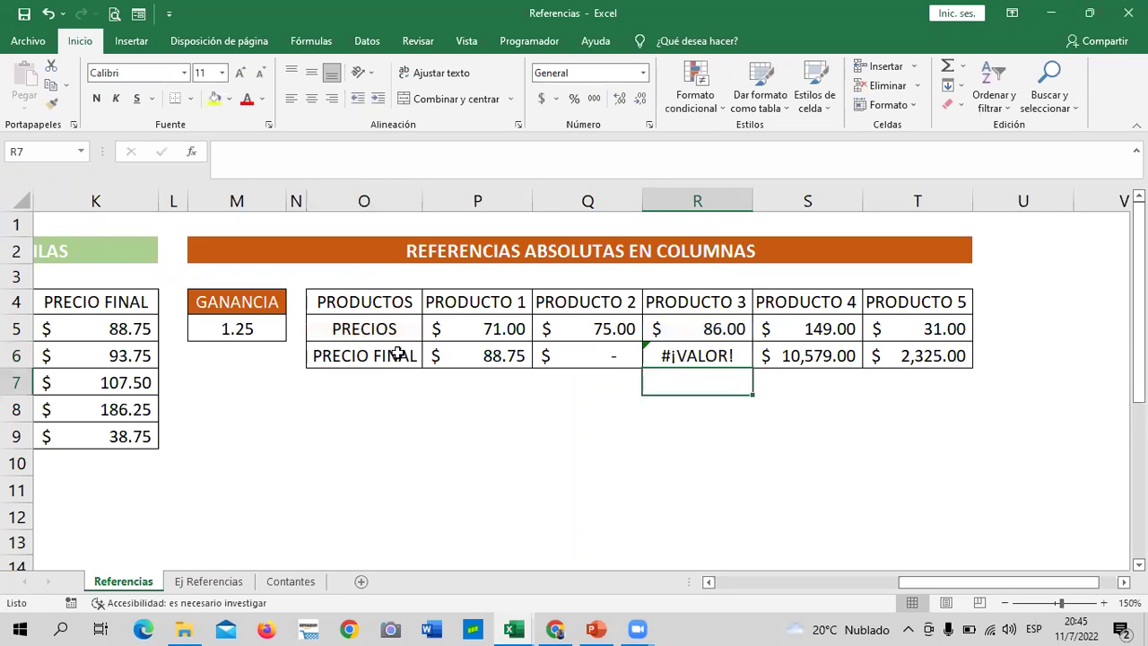
pyautogui.click(809, 355)
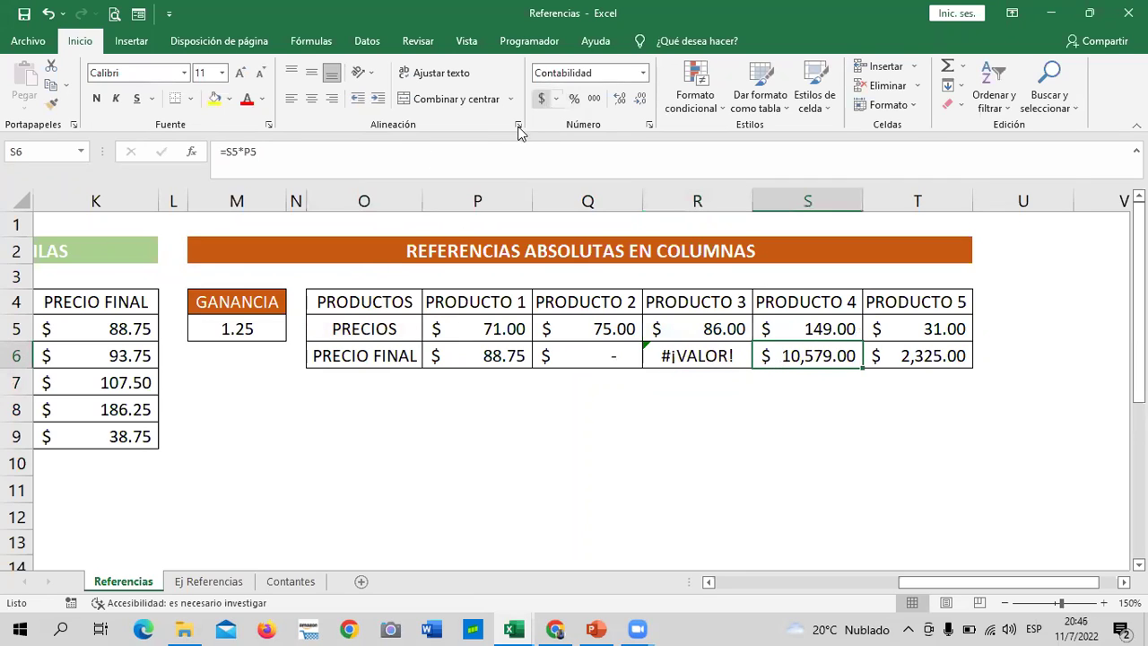
pyautogui.click(497, 154)
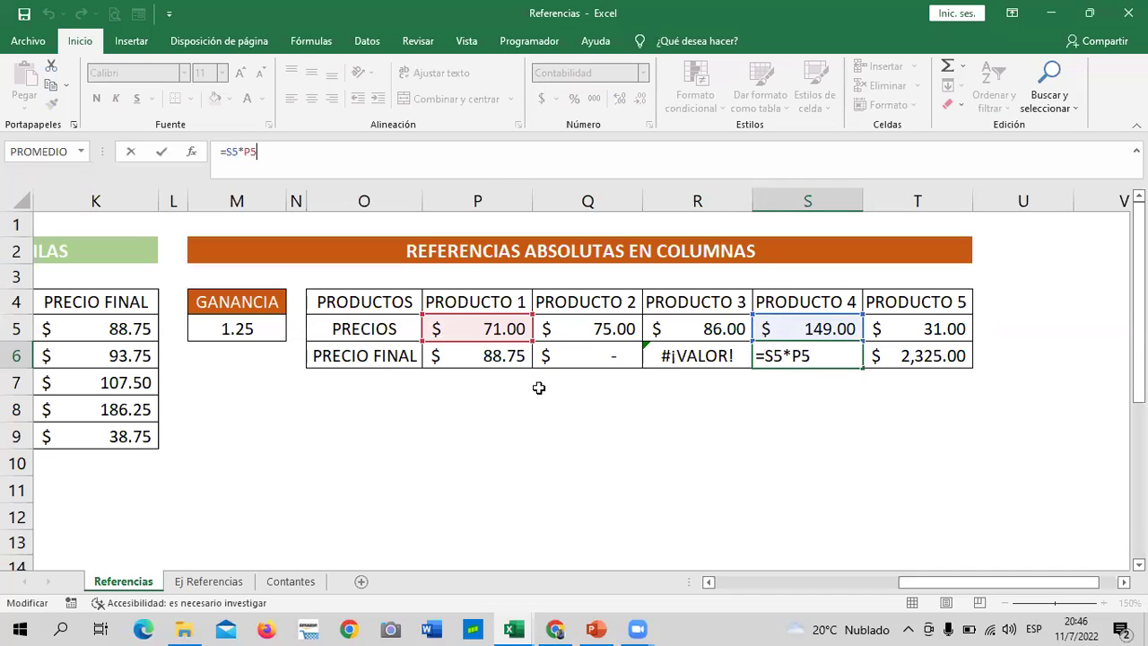
pyautogui.click(913, 334)
pyautogui.click(958, 359)
pyautogui.click(942, 328)
pyautogui.click(945, 359)
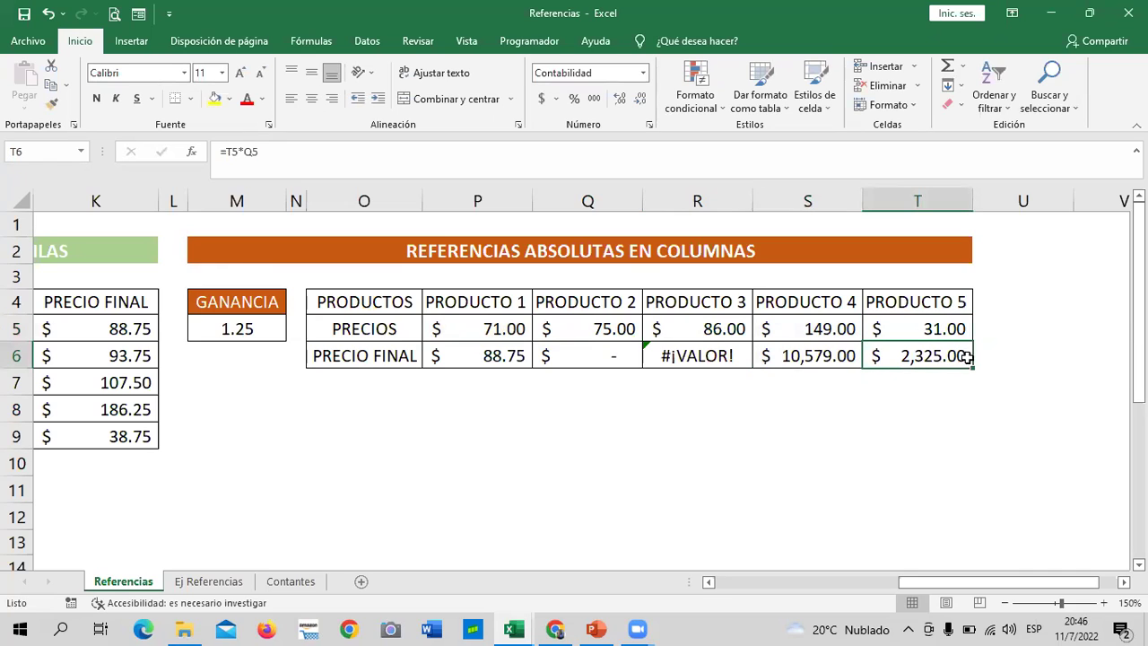
# Extend the formula one more column into U6 and check its copied references.
pyautogui.moveTo(974, 366); pyautogui.dragTo(1099, 364)
pyautogui.click(1022, 353)
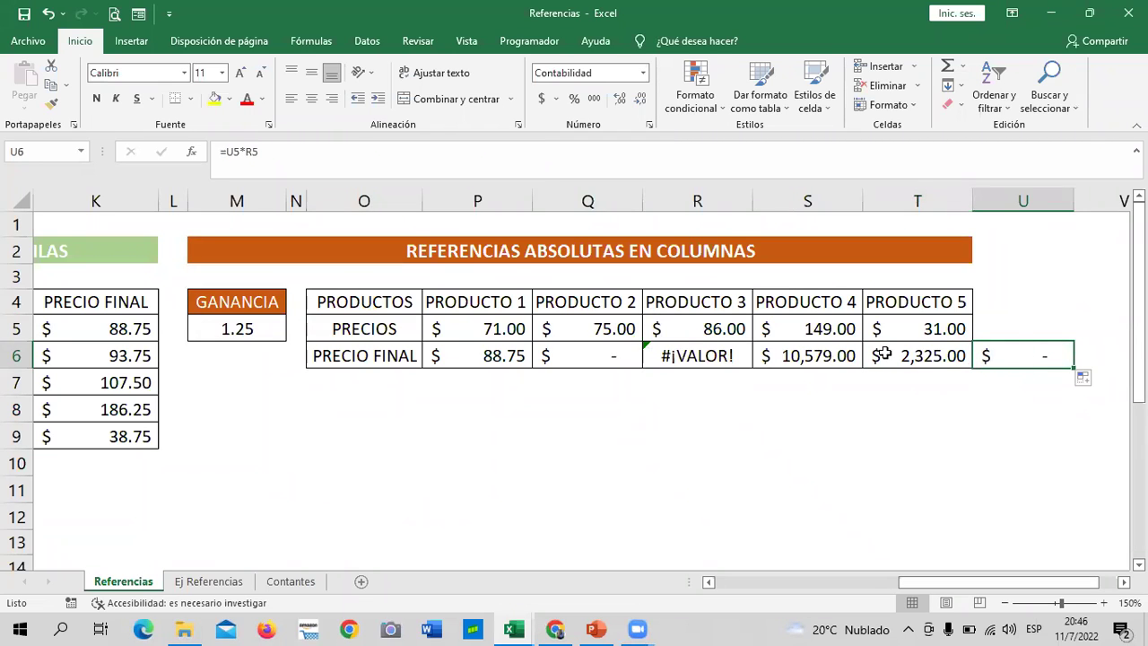
pyautogui.click(703, 437)
pyautogui.click(595, 434)
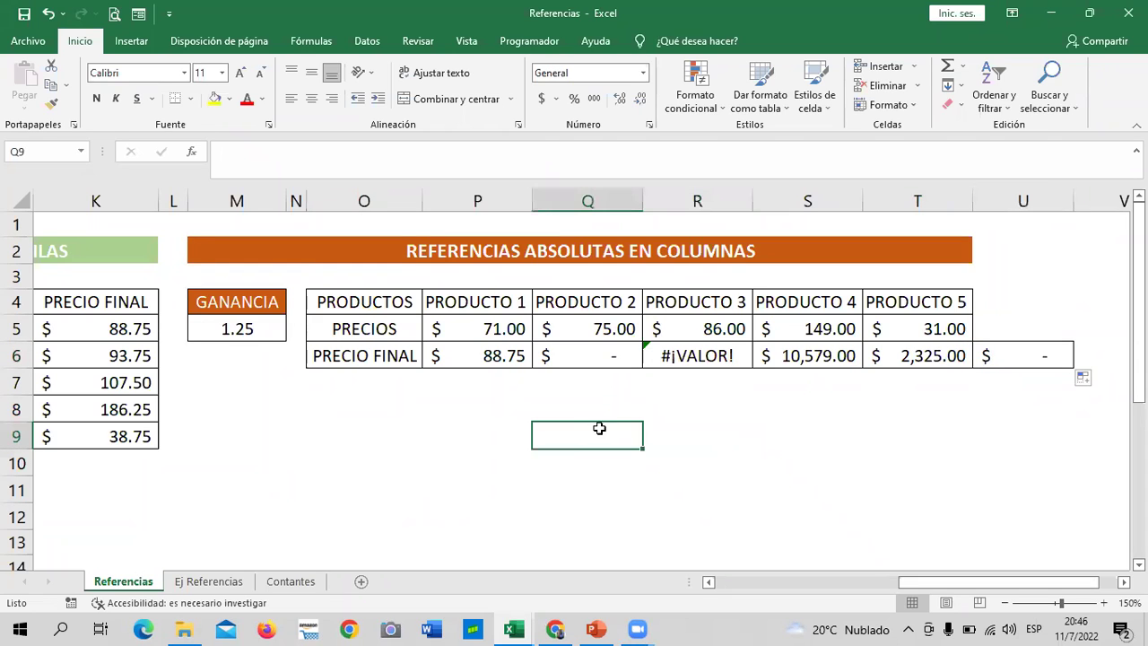
pyautogui.moveTo(577, 359); pyautogui.dragTo(958, 358)
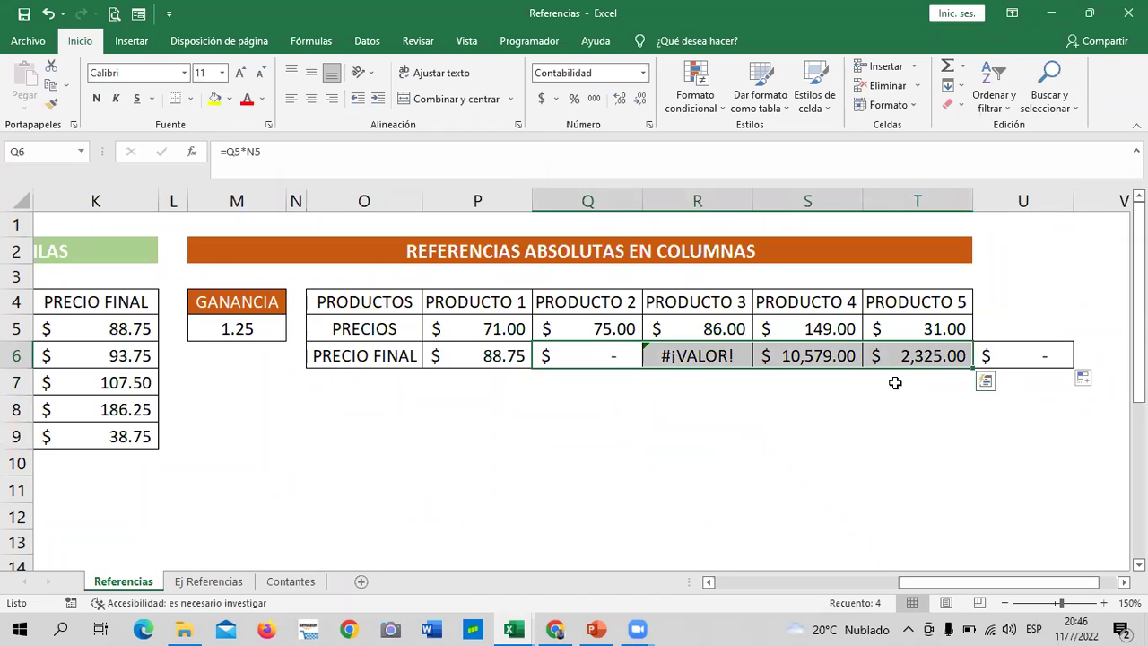
pyautogui.press('Delete')
pyautogui.click(910, 430)
pyautogui.click(995, 354)
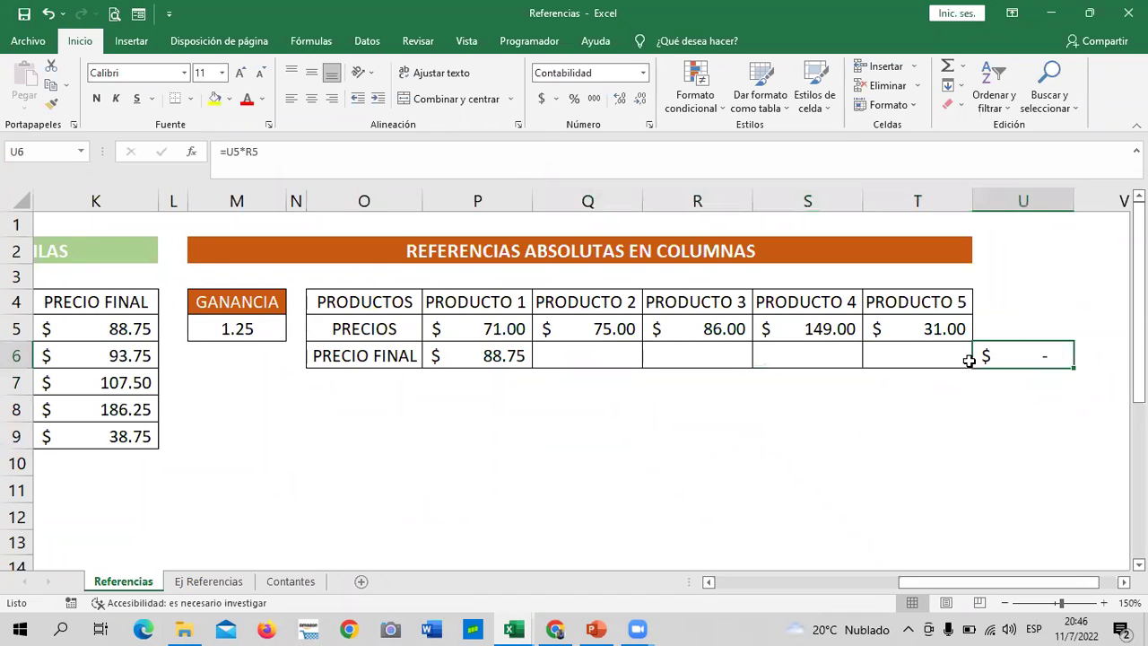
pyautogui.press('Delete')
pyautogui.click(904, 442)
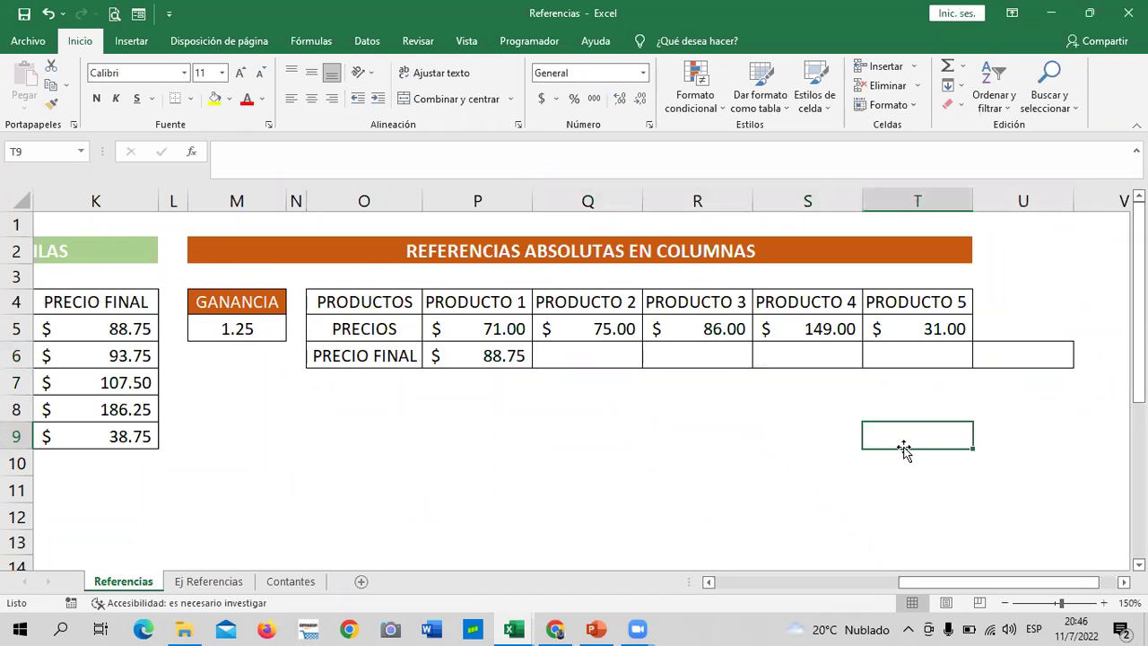
pyautogui.click(1013, 350)
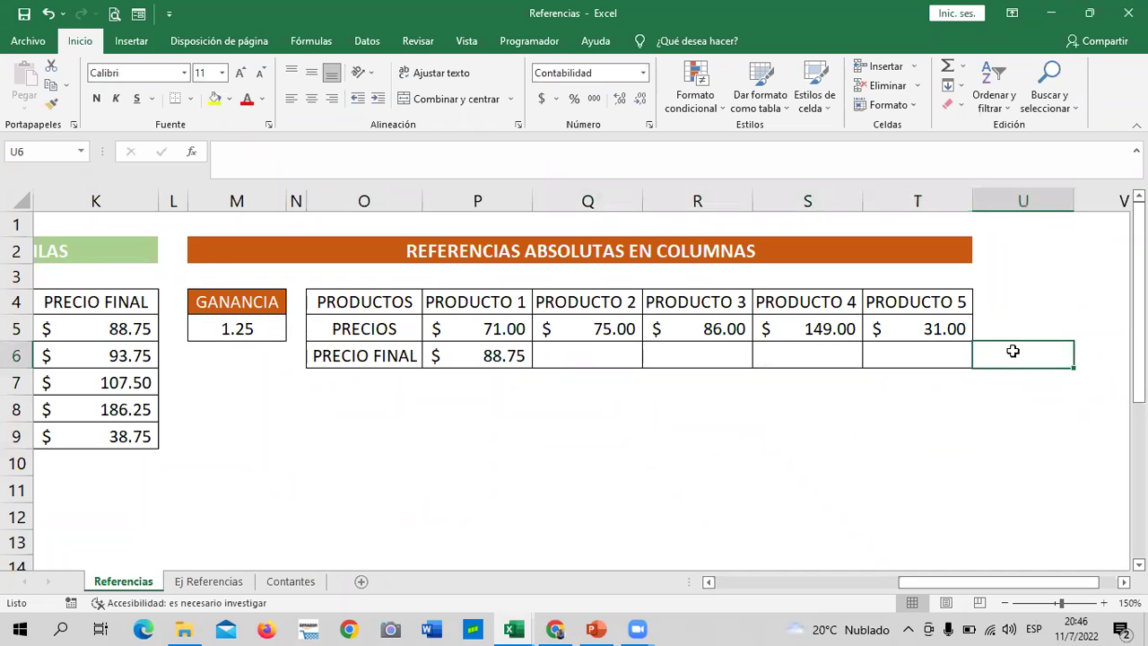
pyautogui.click(190, 100)
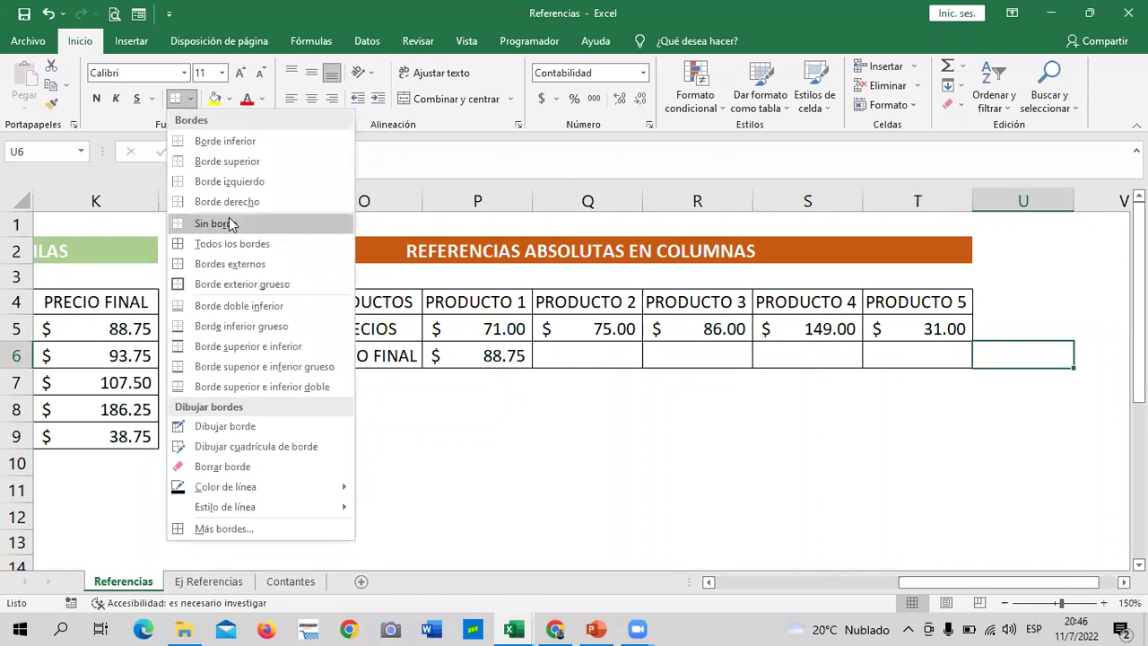
pyautogui.click(216, 223)
pyautogui.click(916, 408)
pyautogui.click(916, 363)
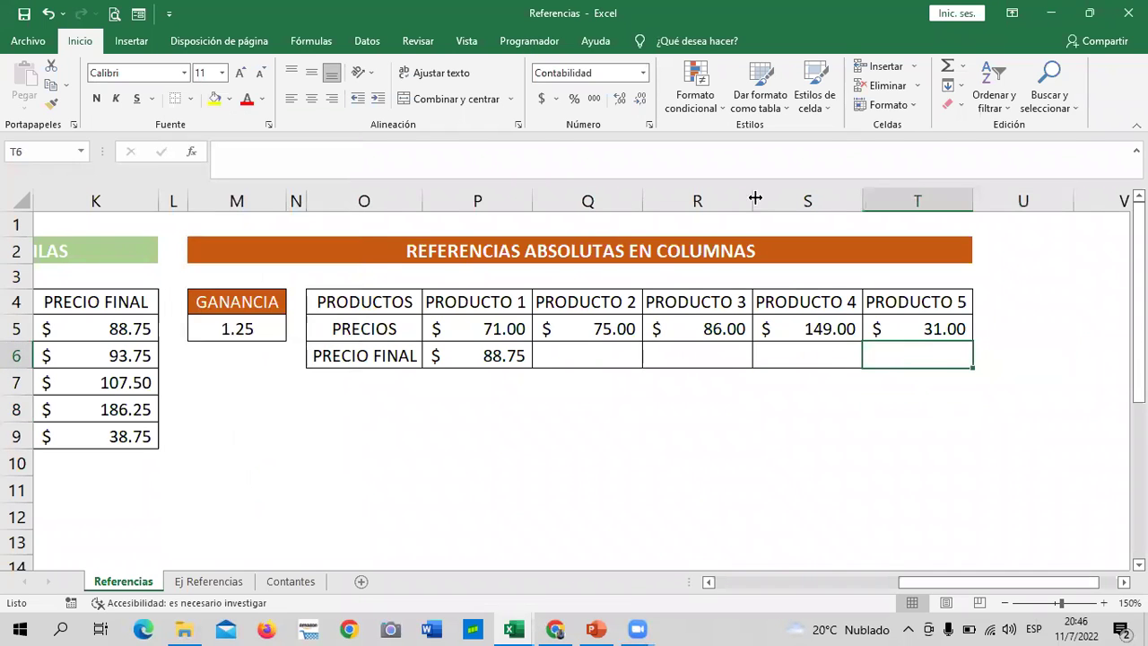
pyautogui.click(191, 100)
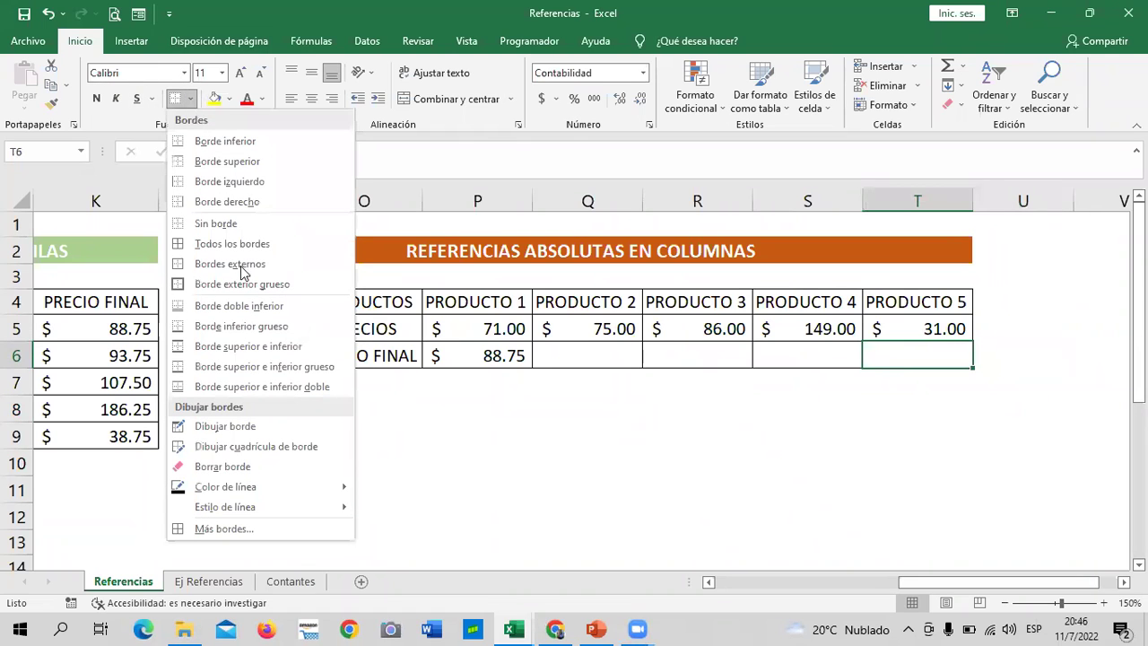
pyautogui.click(731, 463)
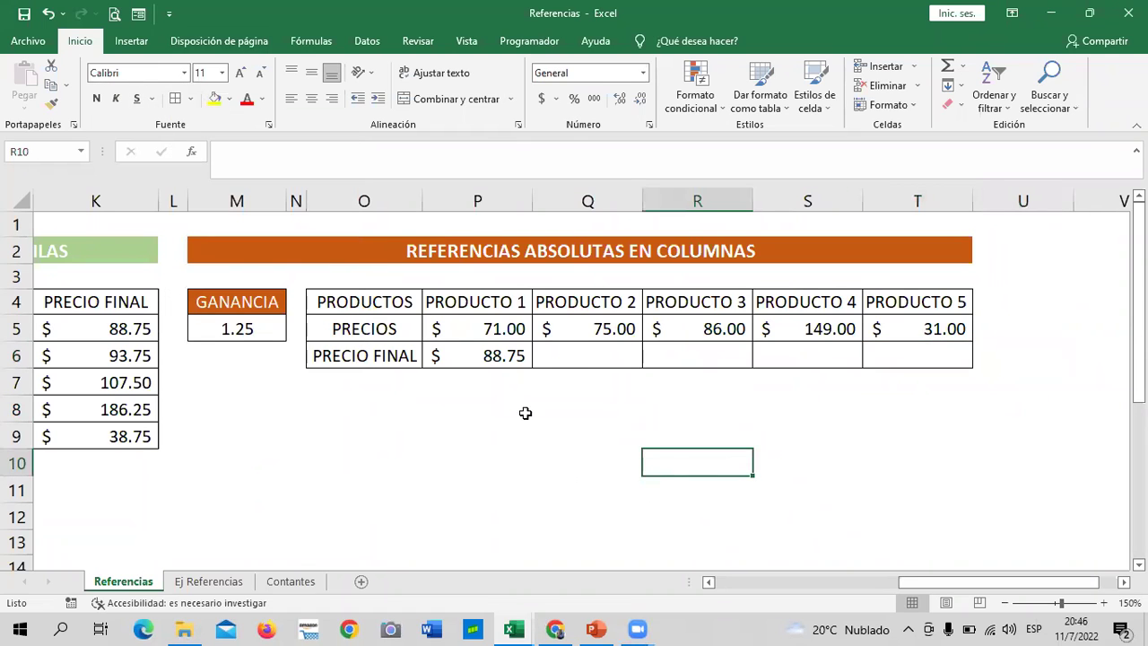
pyautogui.click(492, 351)
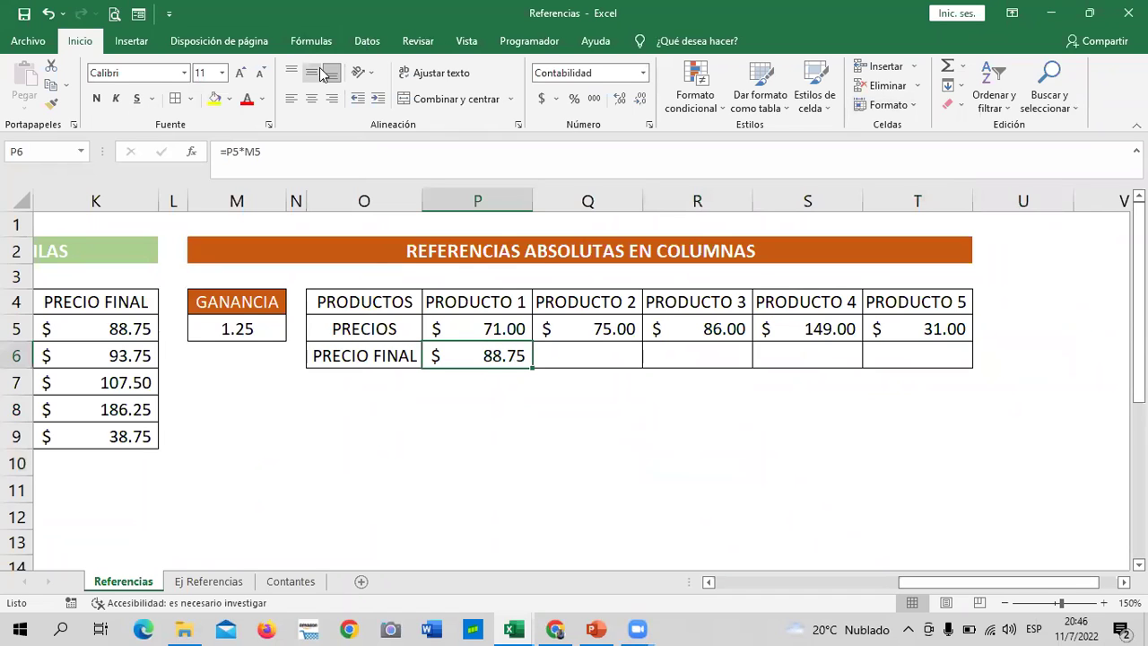
# Change P6 to =P5*$M5 and copy it across to T6 for all five products.
pyautogui.click(245, 153)
pyautogui.write('$')
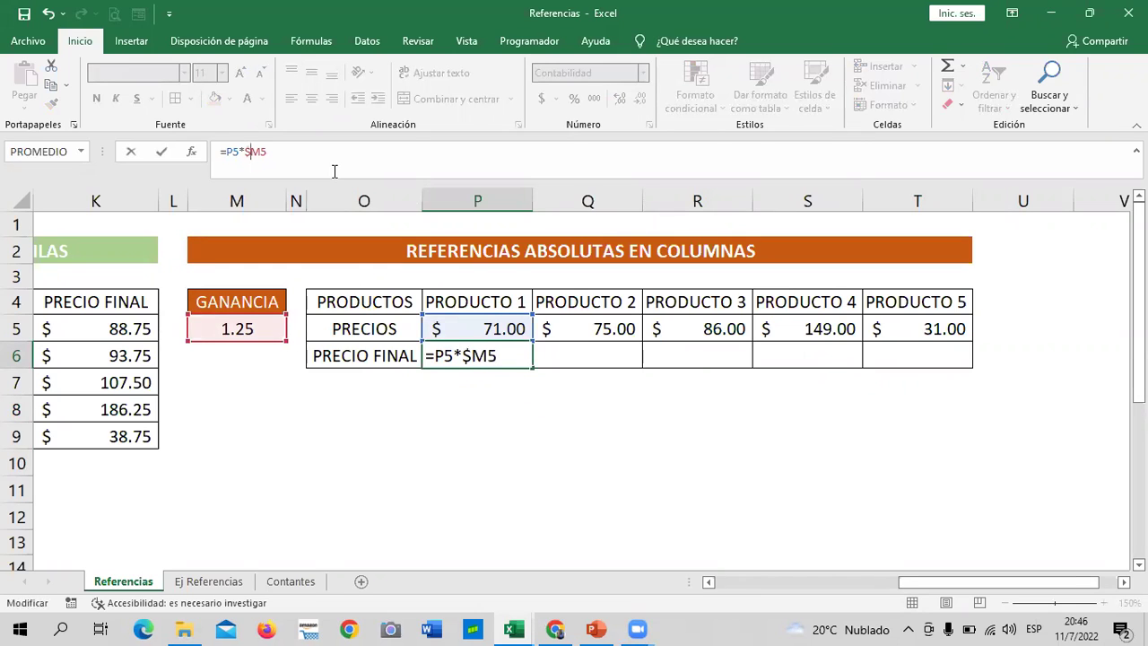
pyautogui.press('Return')
pyautogui.click(498, 352)
pyautogui.moveTo(531, 367); pyautogui.dragTo(956, 360)
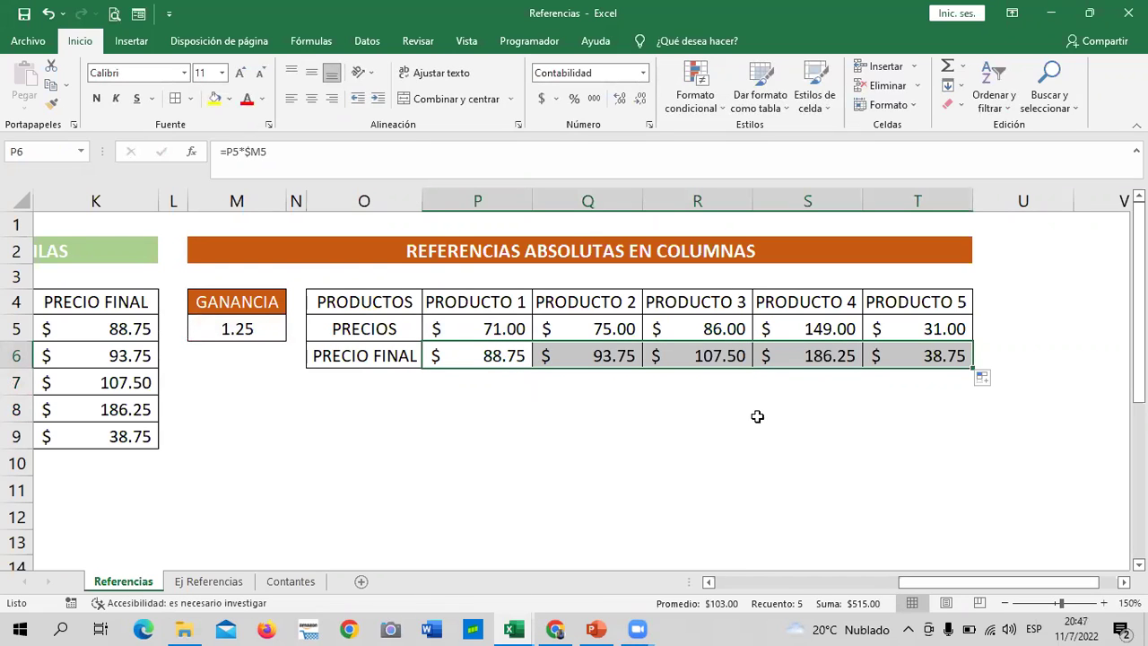
pyautogui.click(623, 486)
pyautogui.click(585, 366)
pyautogui.click(695, 356)
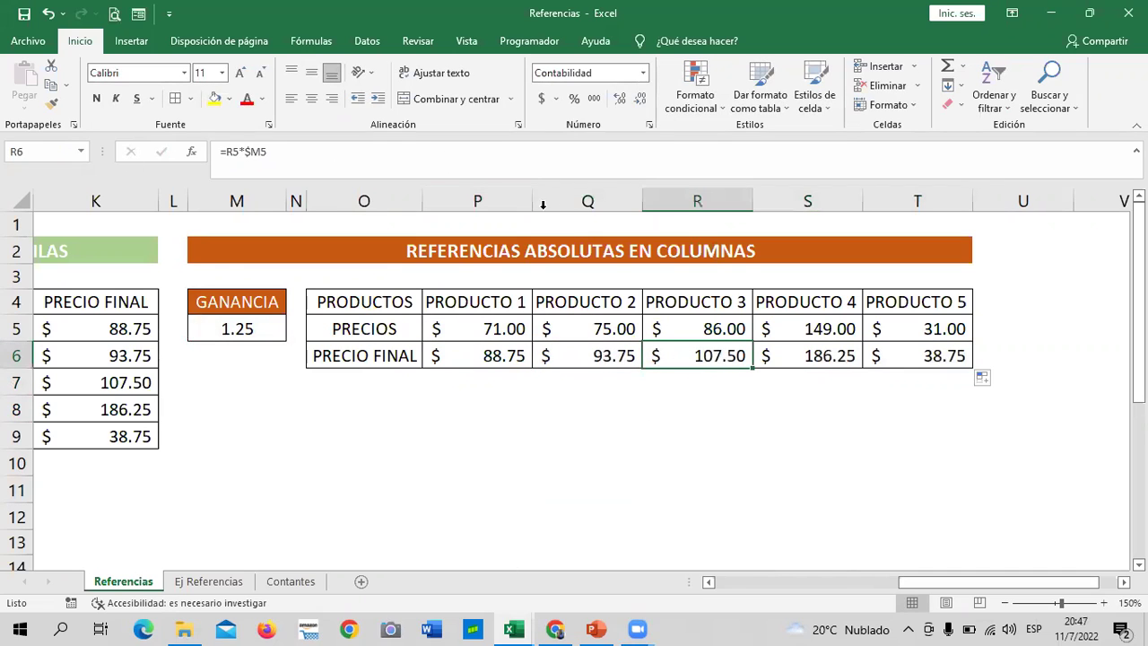
pyautogui.click(380, 158)
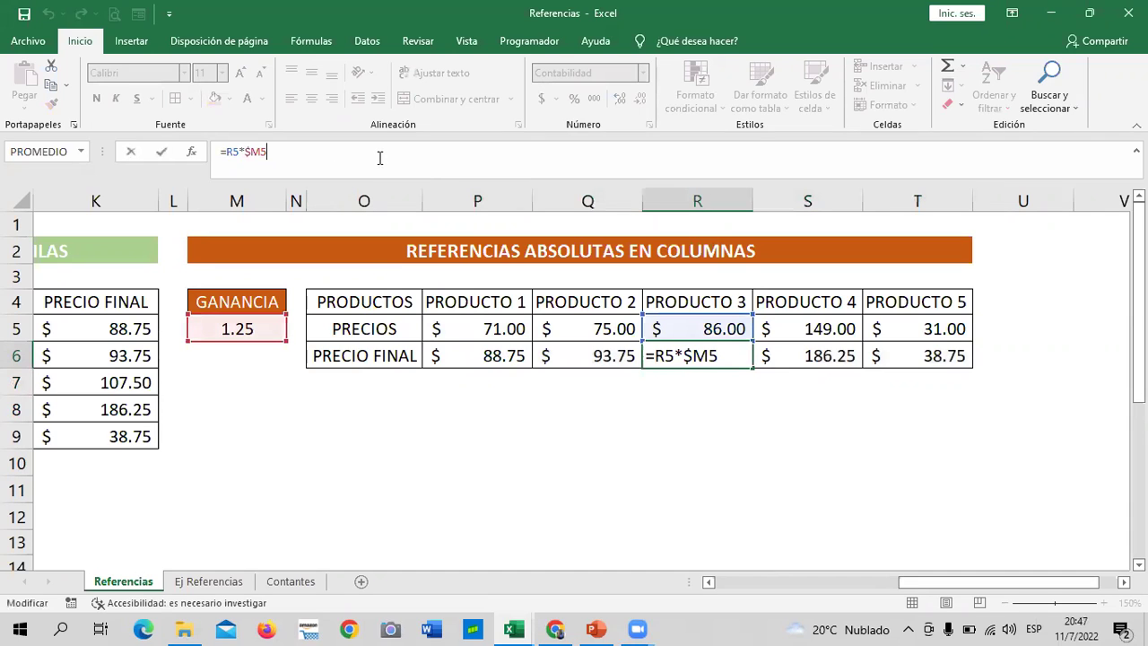
pyautogui.click(798, 329)
pyautogui.click(848, 355)
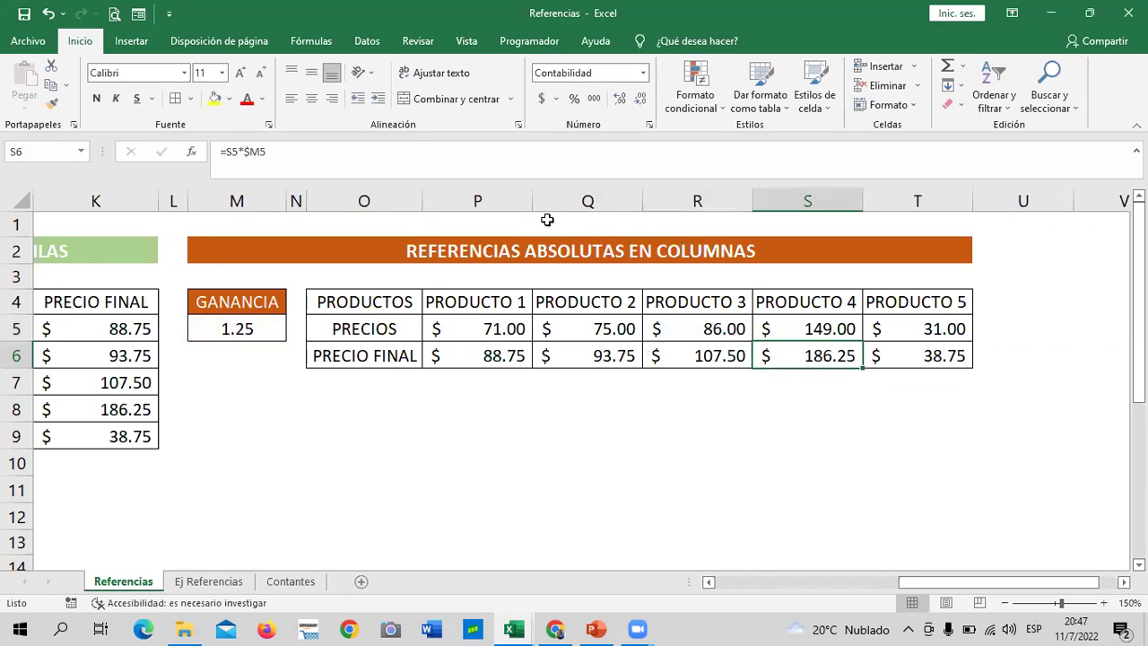
pyautogui.click(517, 152)
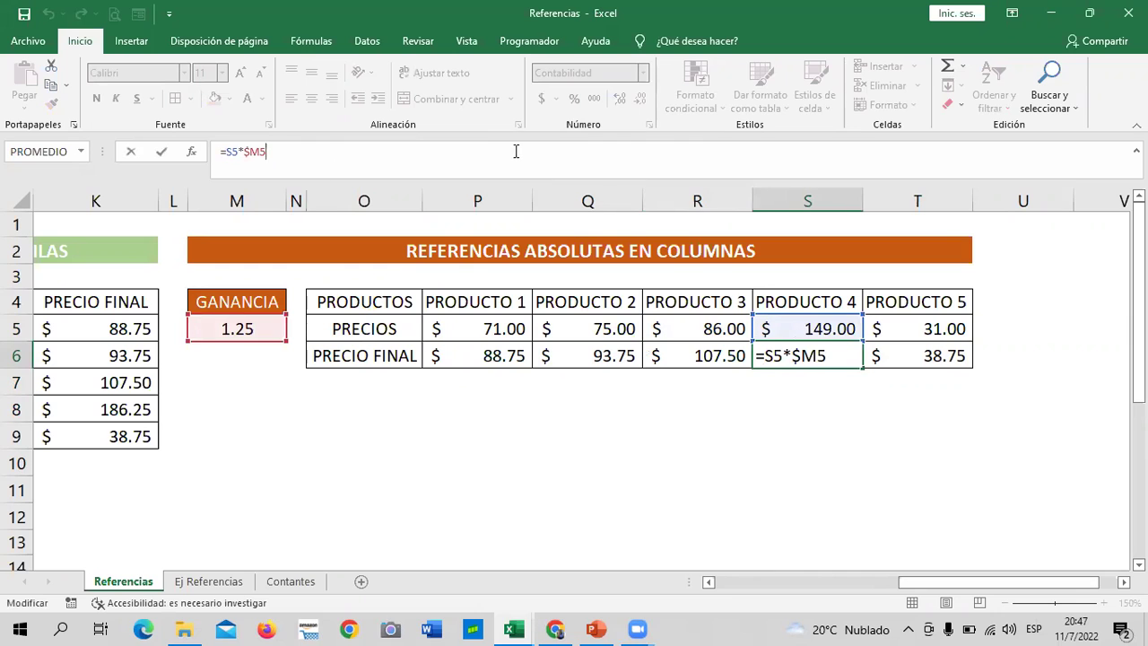
pyautogui.click(906, 328)
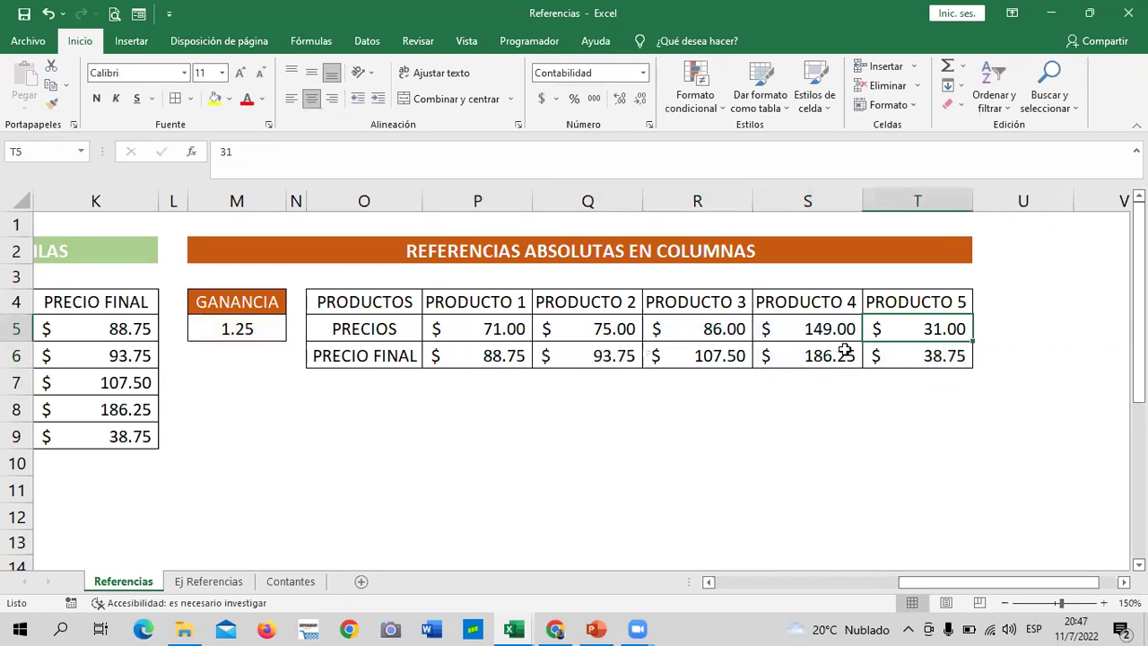
pyautogui.click(911, 350)
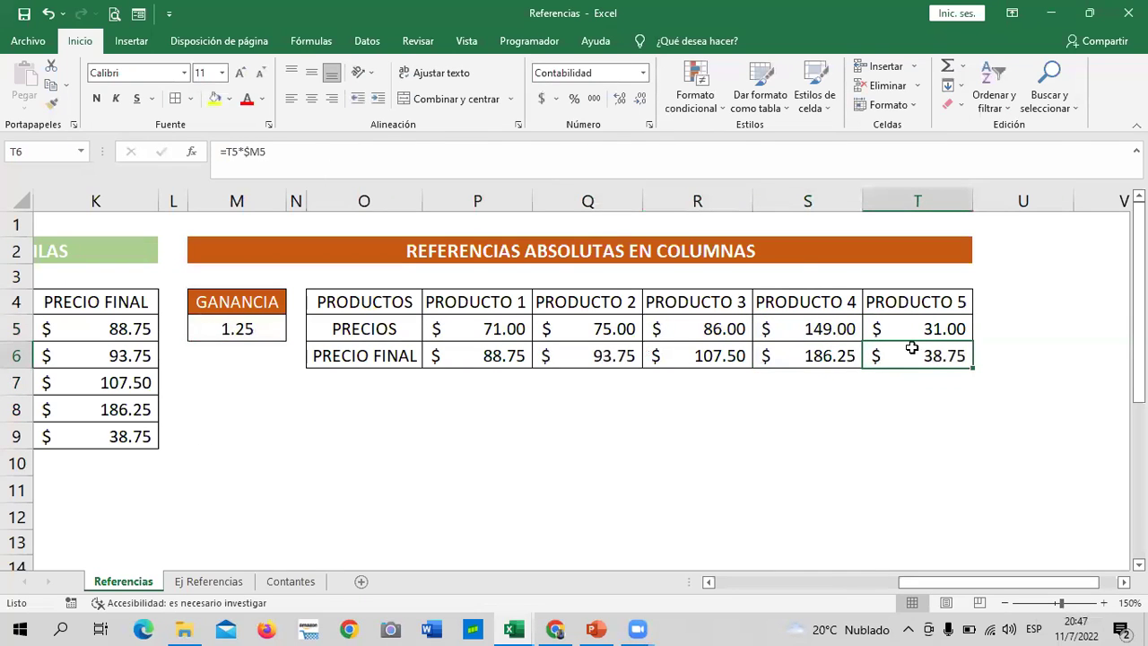
pyautogui.click(300, 151)
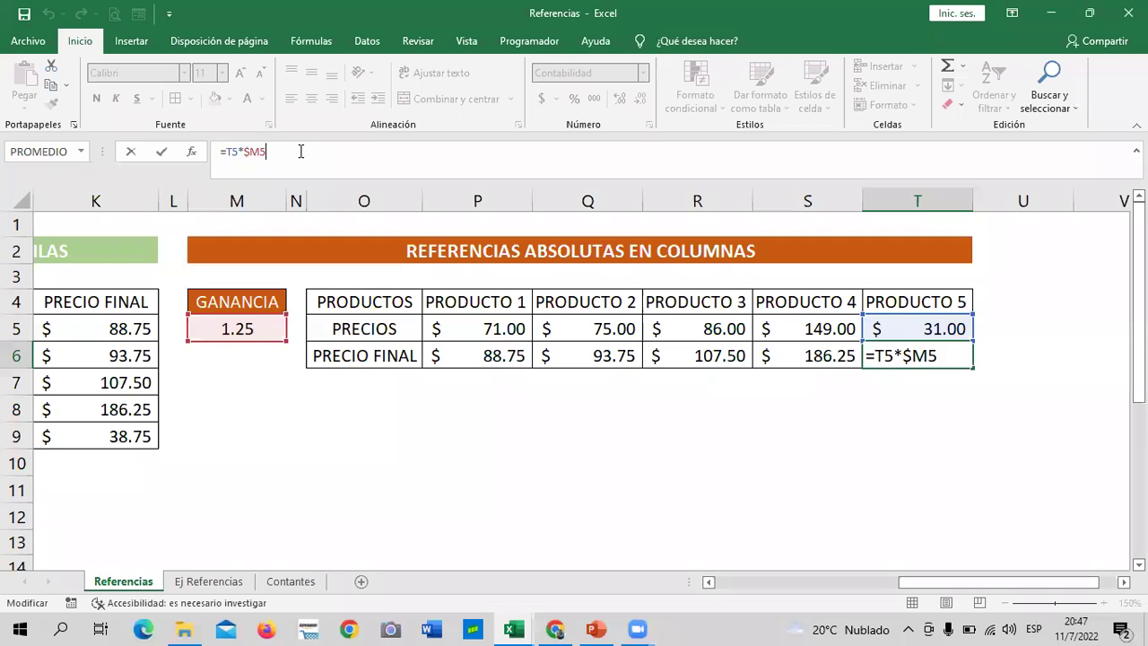
pyautogui.press('Return')
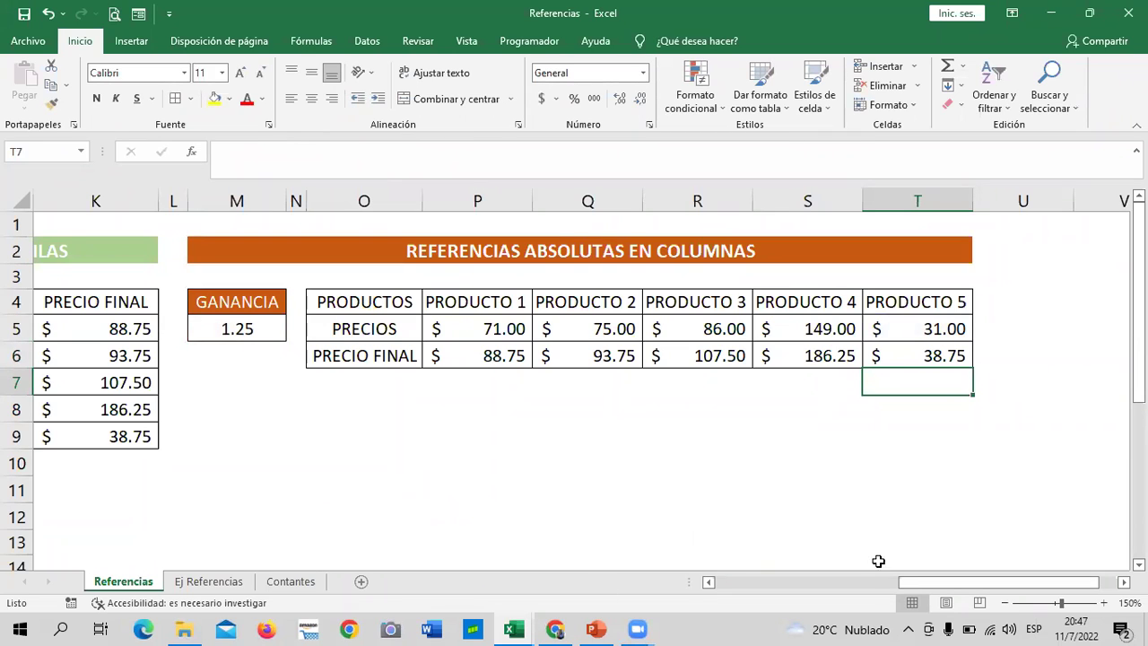
pyautogui.moveTo(923, 585); pyautogui.dragTo(693, 557)
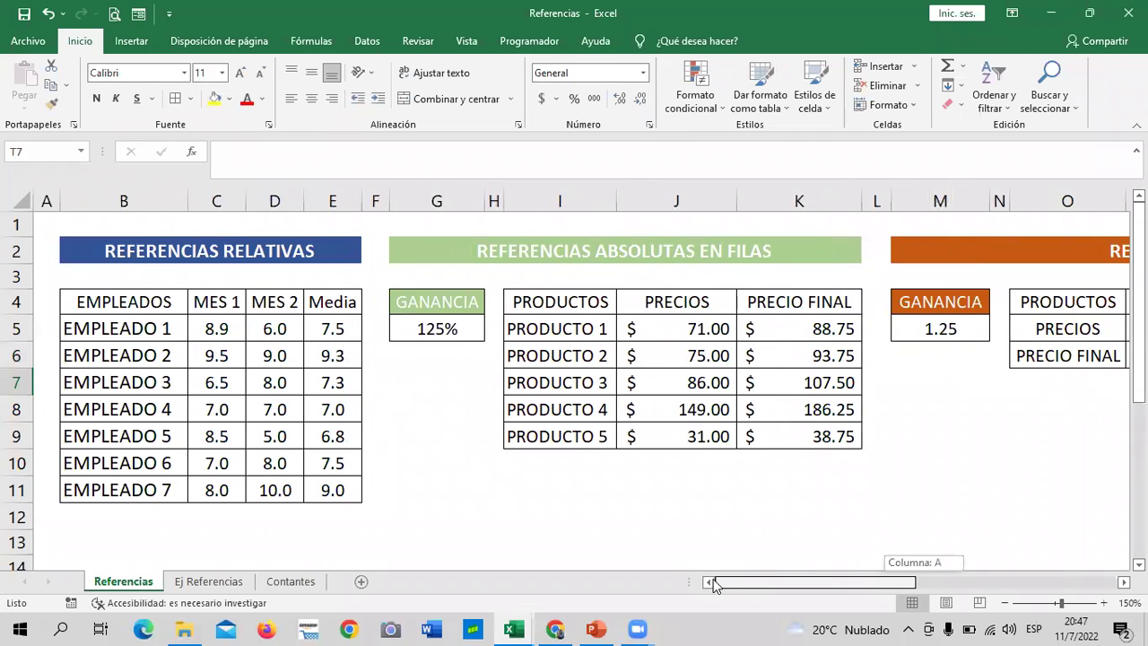
pyautogui.click(649, 507)
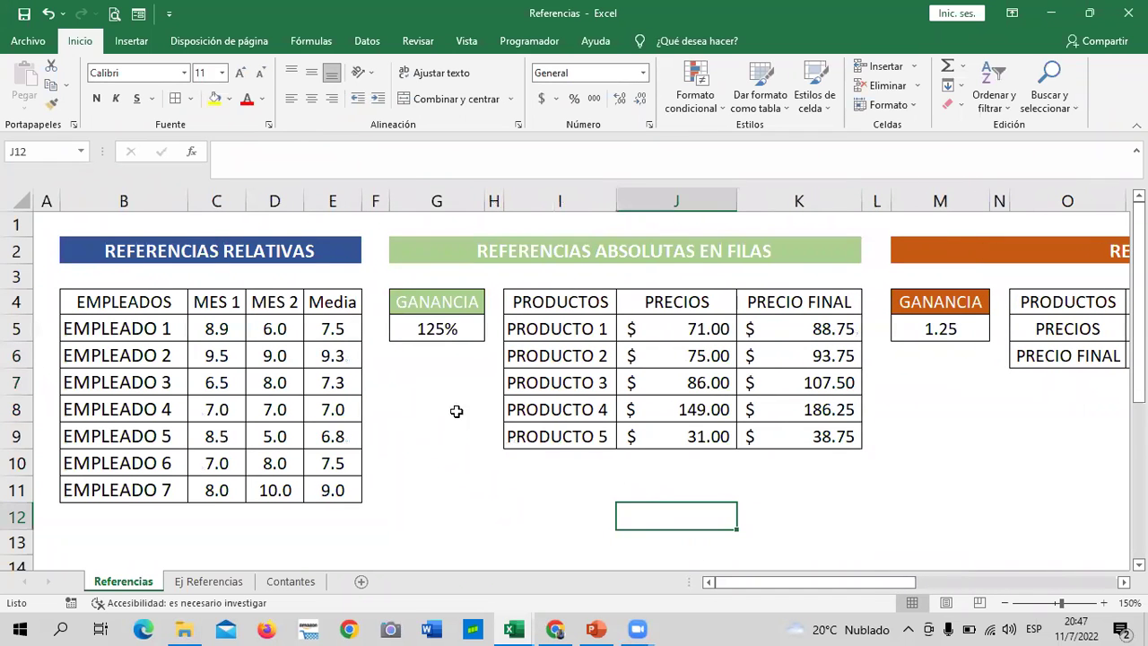
pyautogui.click(416, 360)
pyautogui.click(430, 436)
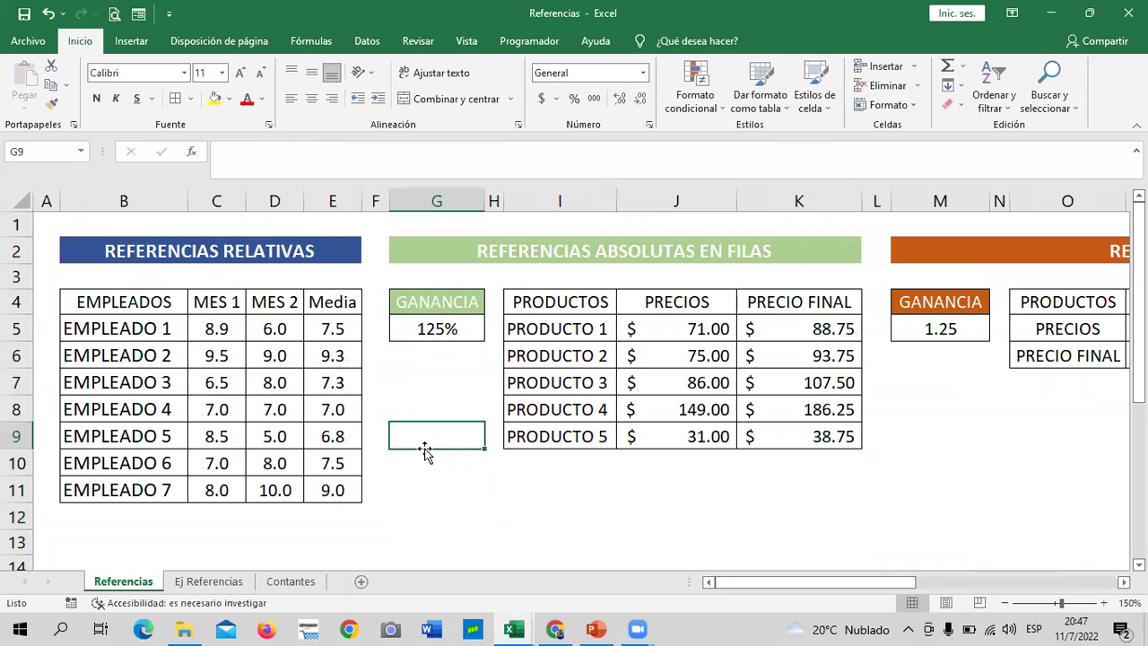
pyautogui.click(472, 517)
pyautogui.click(434, 461)
pyautogui.click(421, 404)
pyautogui.click(430, 352)
pyautogui.click(445, 403)
pyautogui.click(434, 464)
pyautogui.click(424, 496)
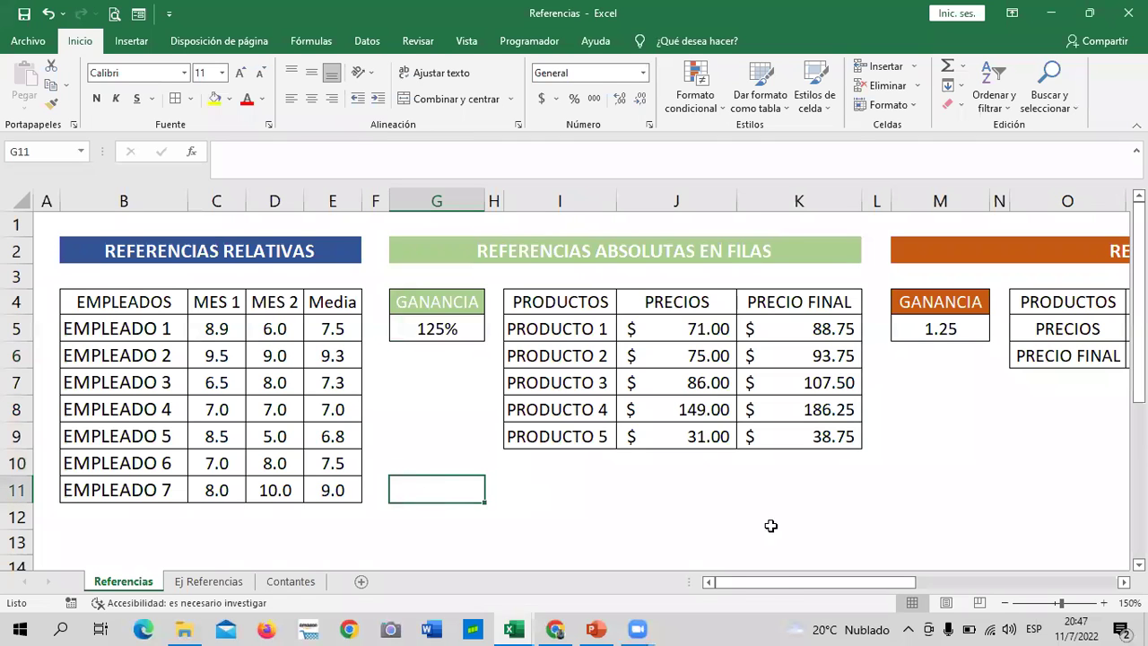
pyautogui.moveTo(734, 582); pyautogui.dragTo(917, 584)
pyautogui.click(645, 504)
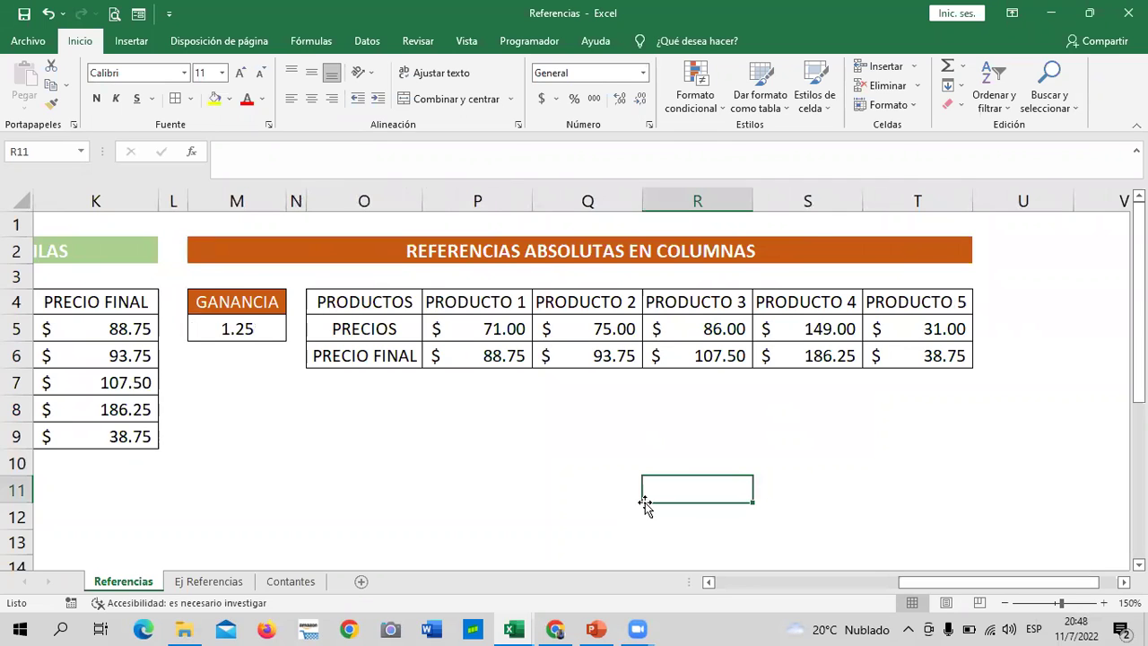
pyautogui.moveTo(555, 629)
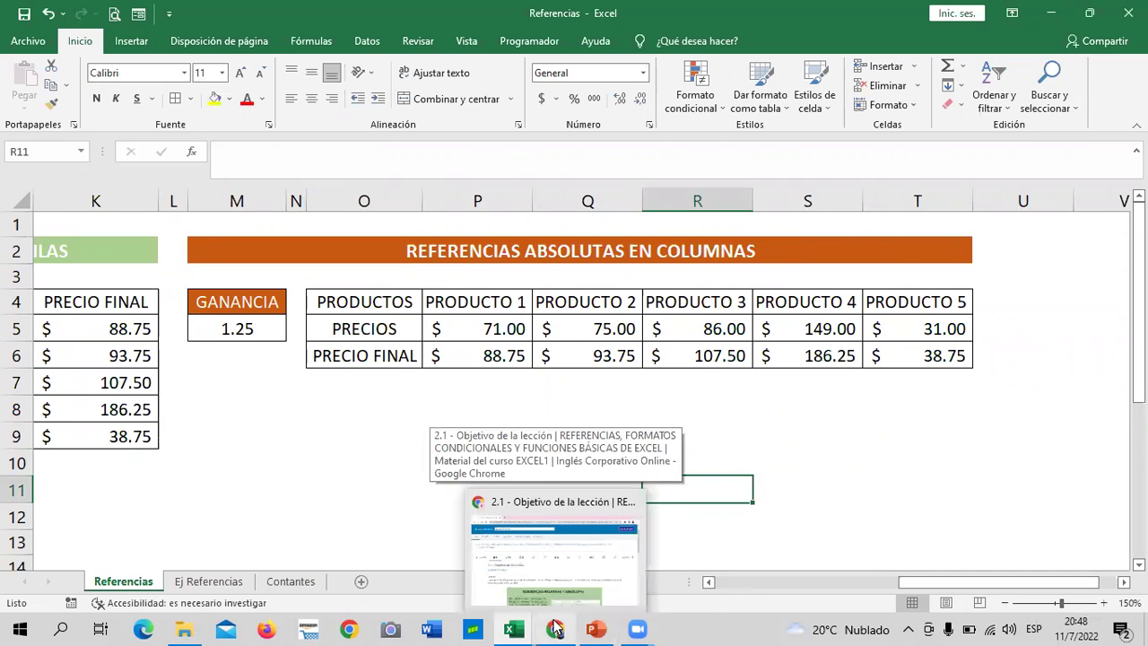
pyautogui.click(312, 415)
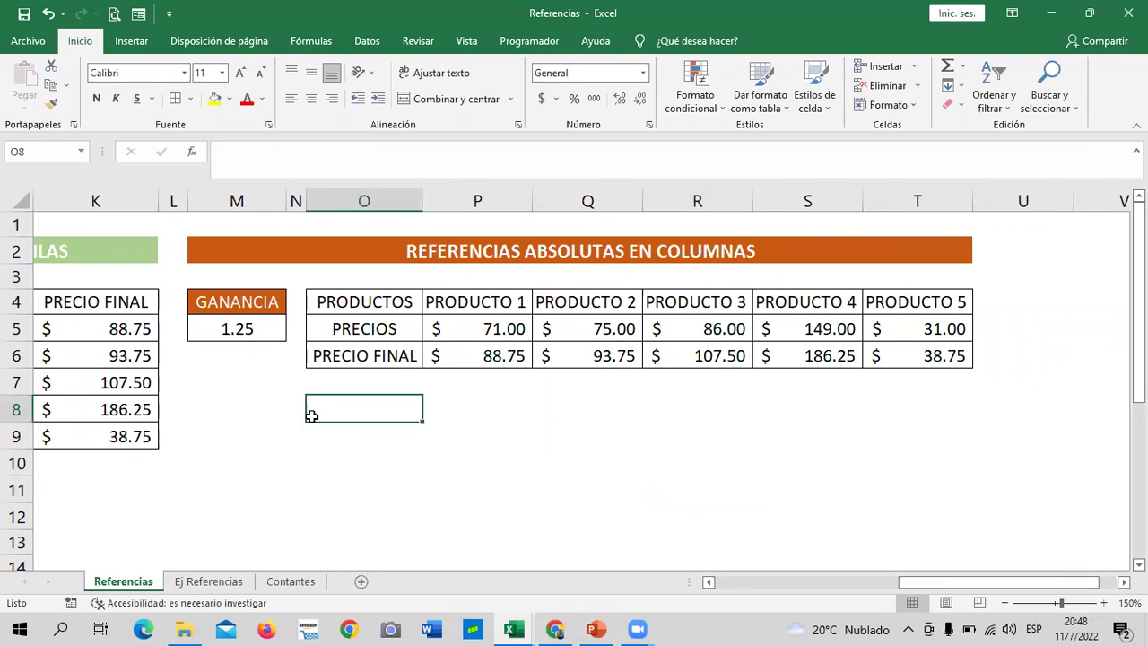
pyautogui.click(549, 418)
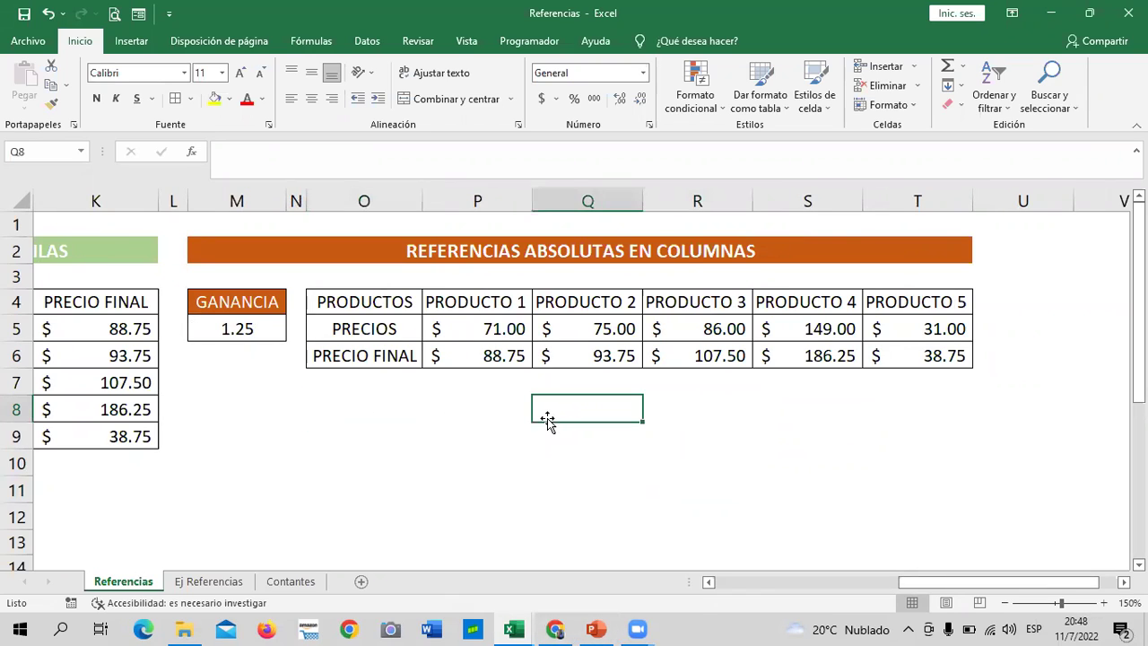
pyautogui.click(359, 401)
pyautogui.click(453, 401)
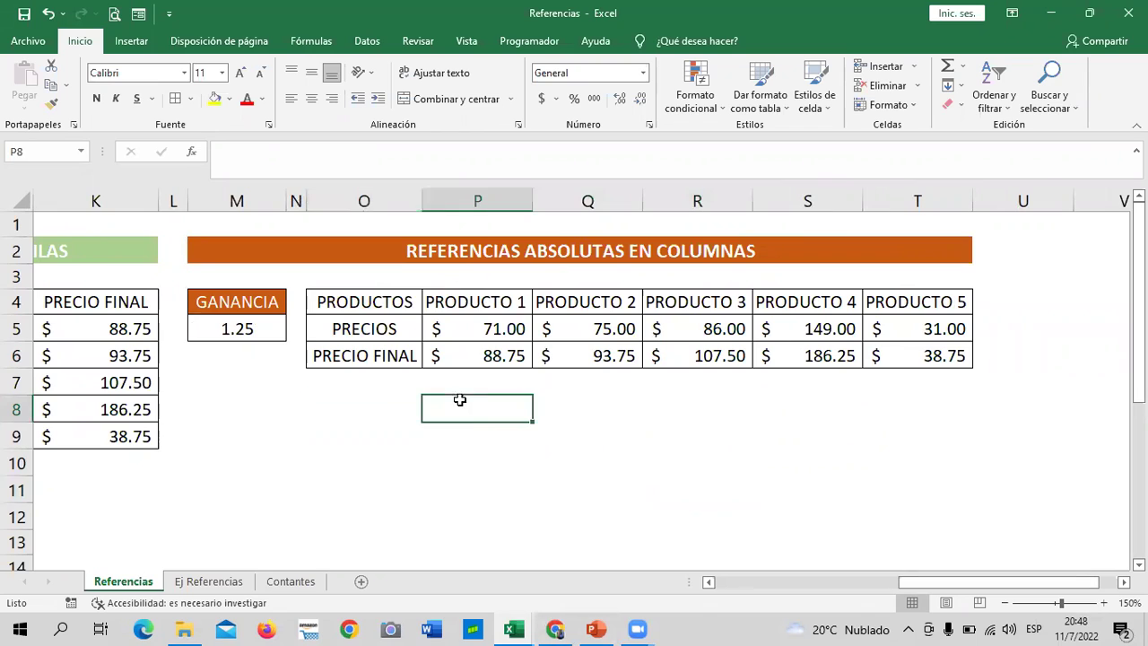
pyautogui.click(585, 405)
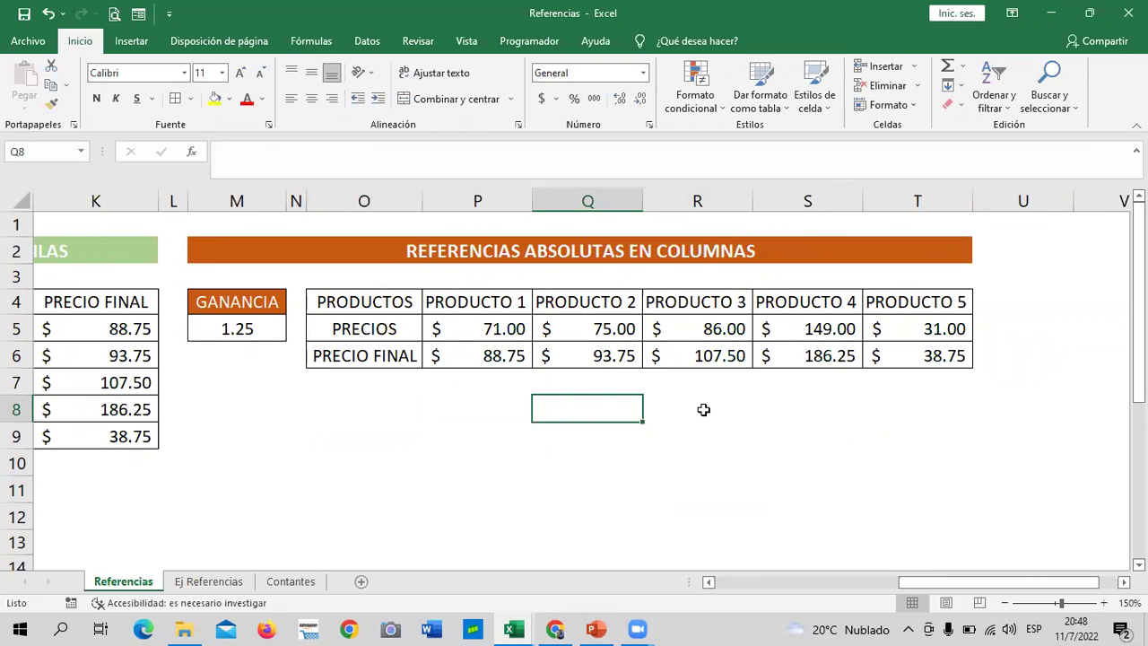
pyautogui.click(702, 409)
pyautogui.click(789, 410)
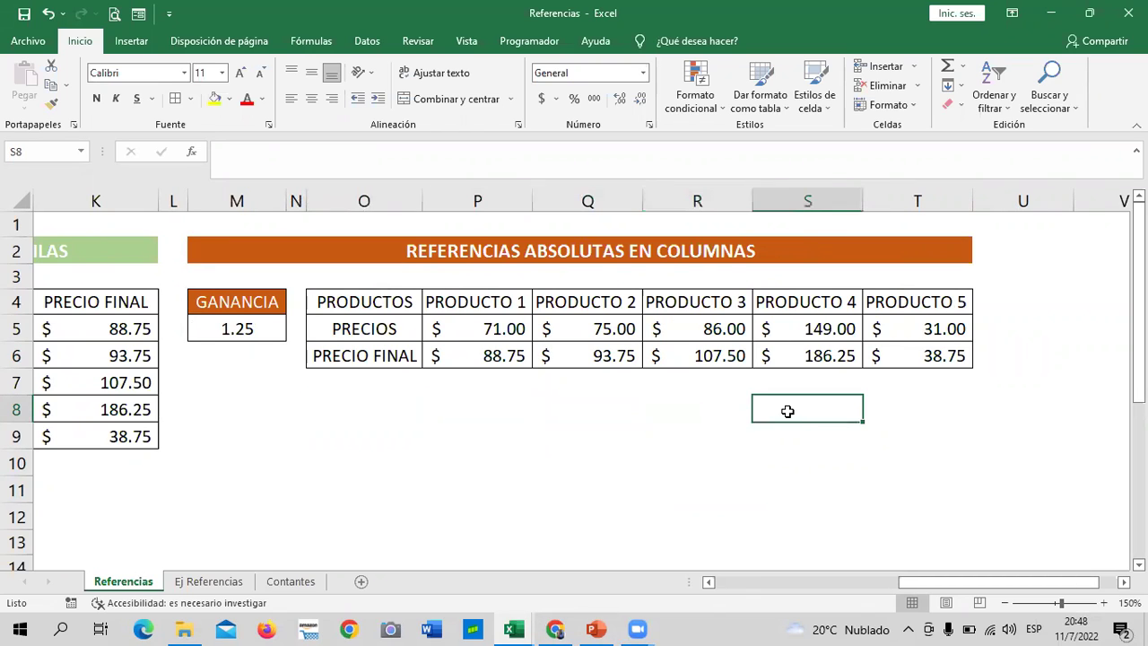
pyautogui.click(933, 396)
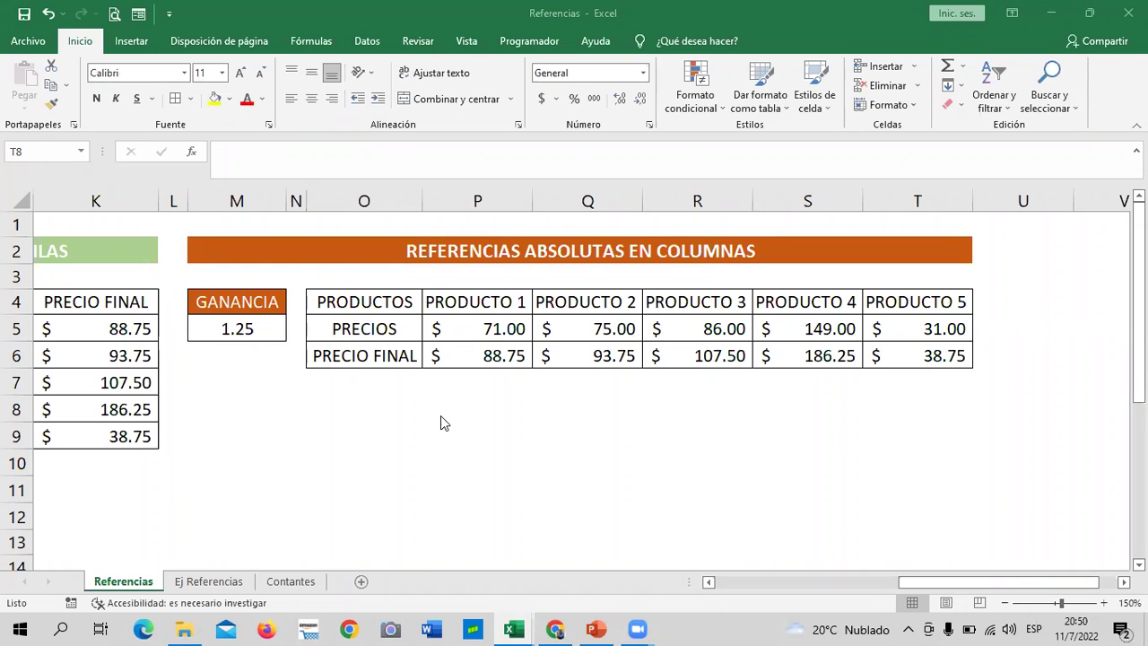
# Select the =P5*$M5 results in P6:T6 and delete them.
pyautogui.click(487, 351)
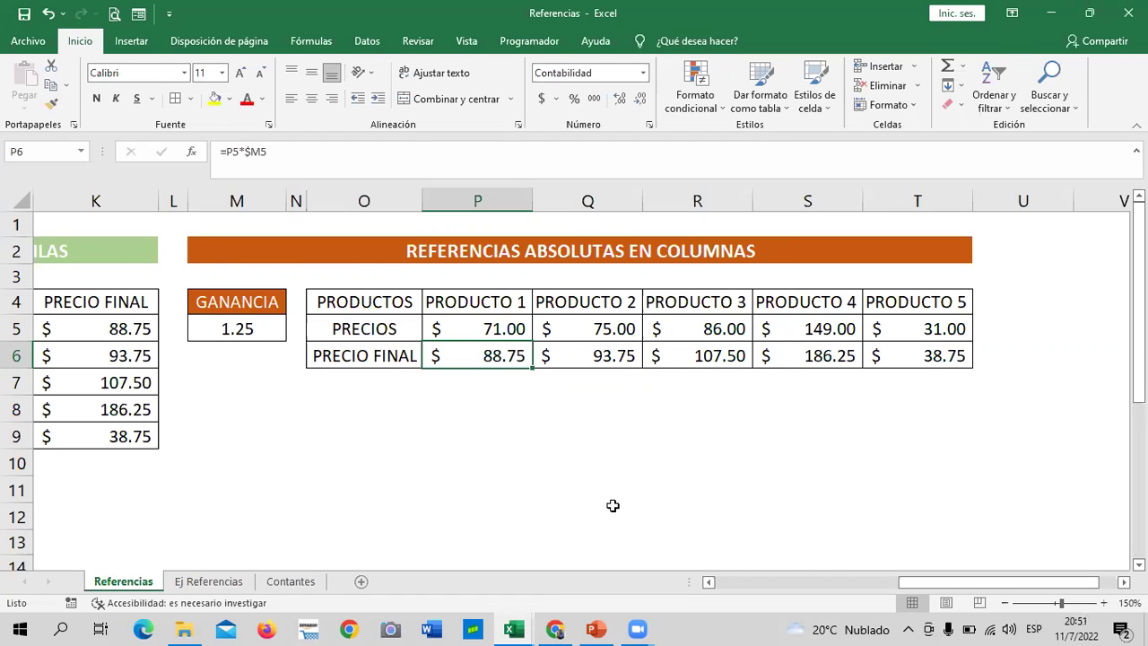
pyautogui.moveTo(946, 581)
pyautogui.mouseDown()
pyautogui.moveTo(840, 583)
pyautogui.moveTo(960, 581)
pyautogui.mouseUp()
pyautogui.click(452, 429)
pyautogui.moveTo(379, 358)
pyautogui.mouseDown()
pyautogui.moveTo(797, 365)
pyautogui.moveTo(811, 355)
pyautogui.mouseUp()
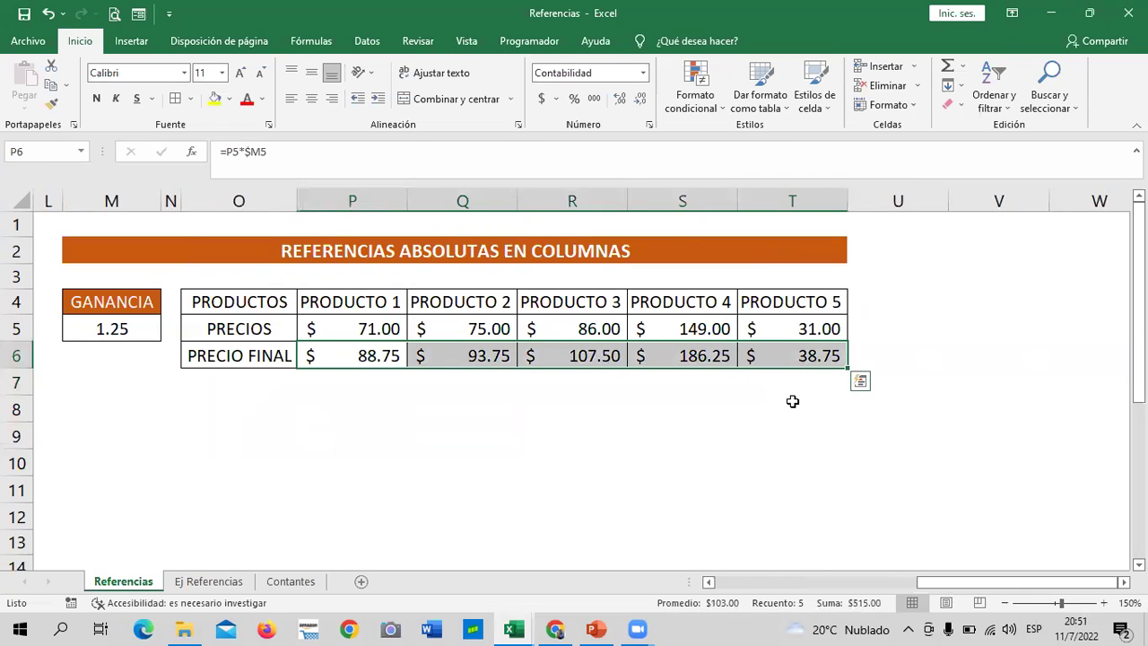
pyautogui.press('Delete')
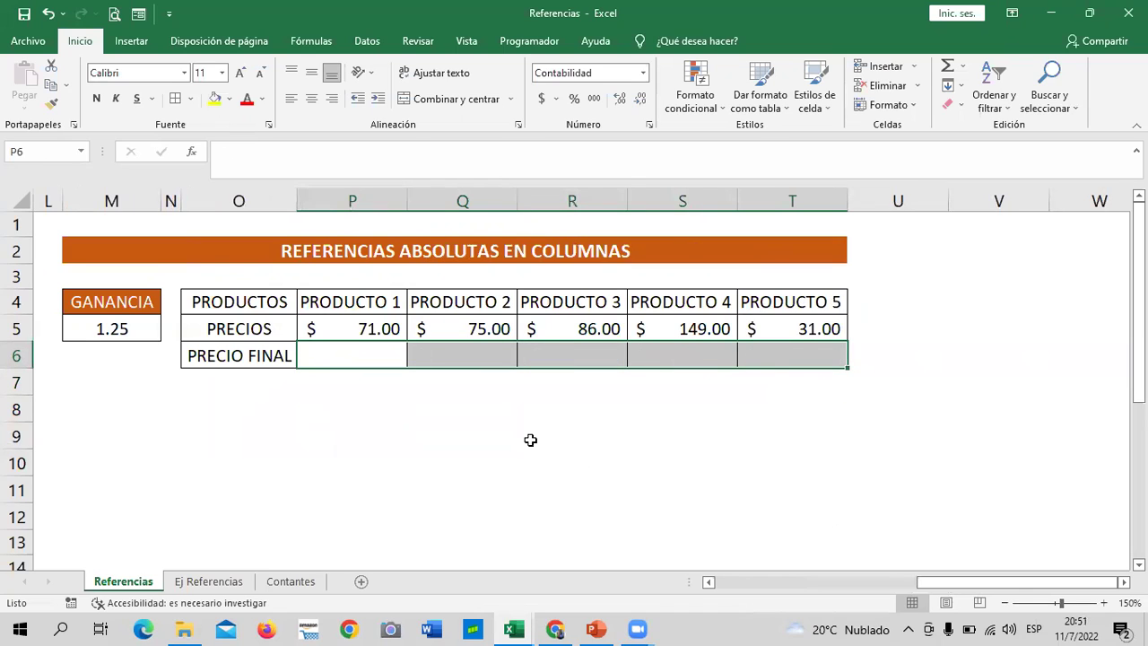
# Cancel the unfinished formula started in P6, leaving PRECIO FINAL empty.
pyautogui.click(530, 439)
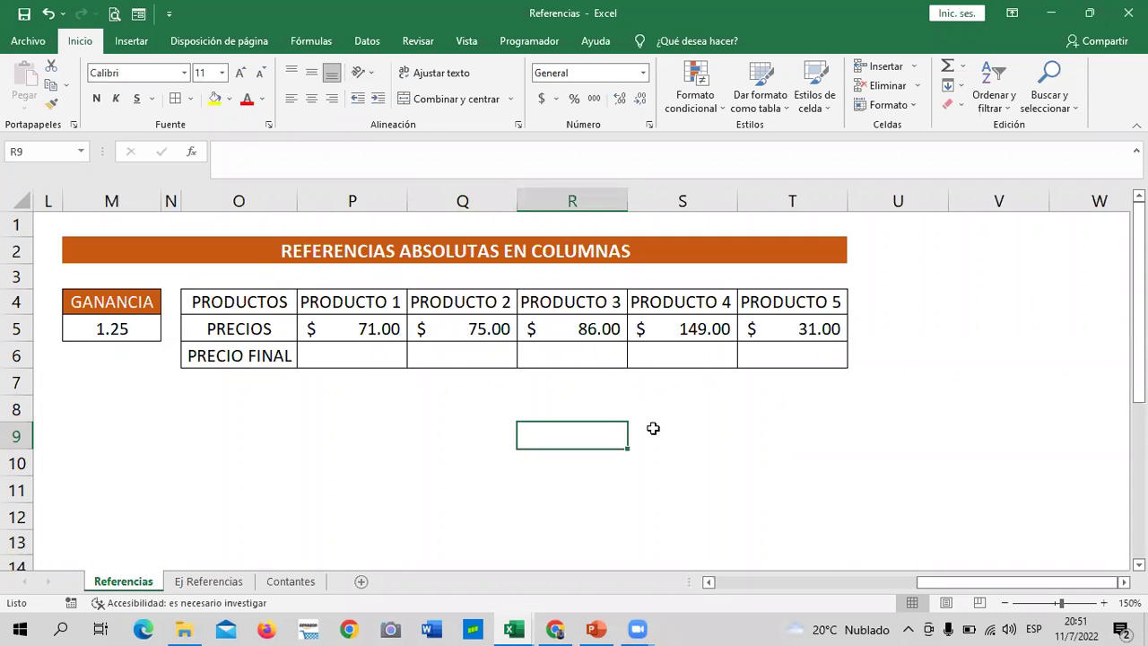
pyautogui.click(653, 411)
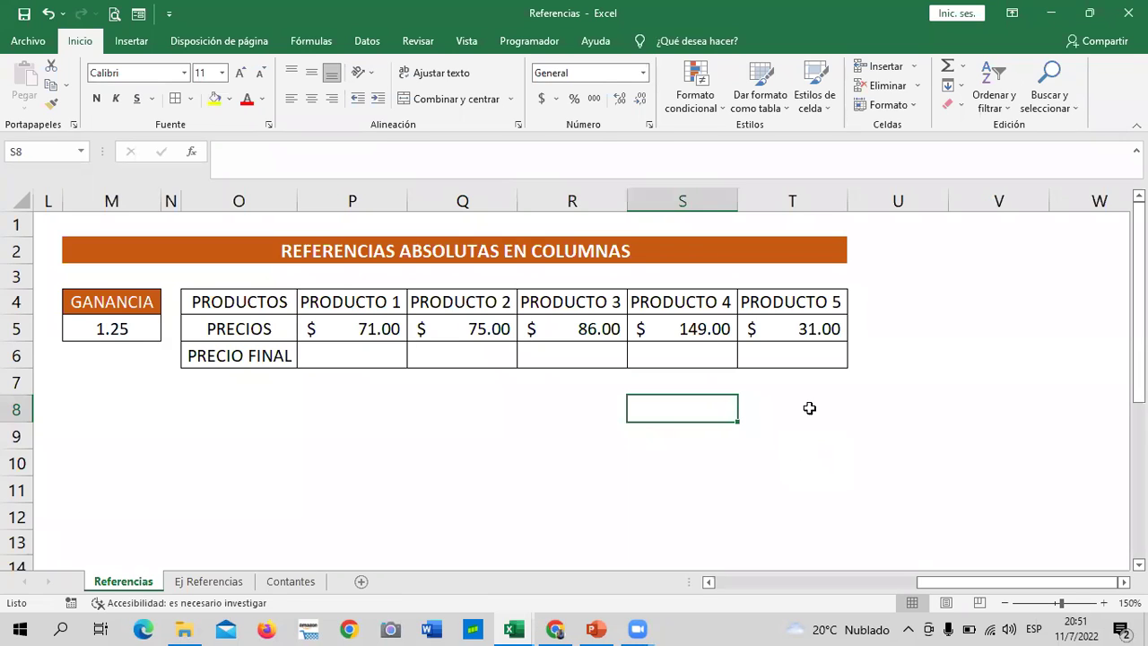
pyautogui.click(392, 427)
pyautogui.click(341, 350)
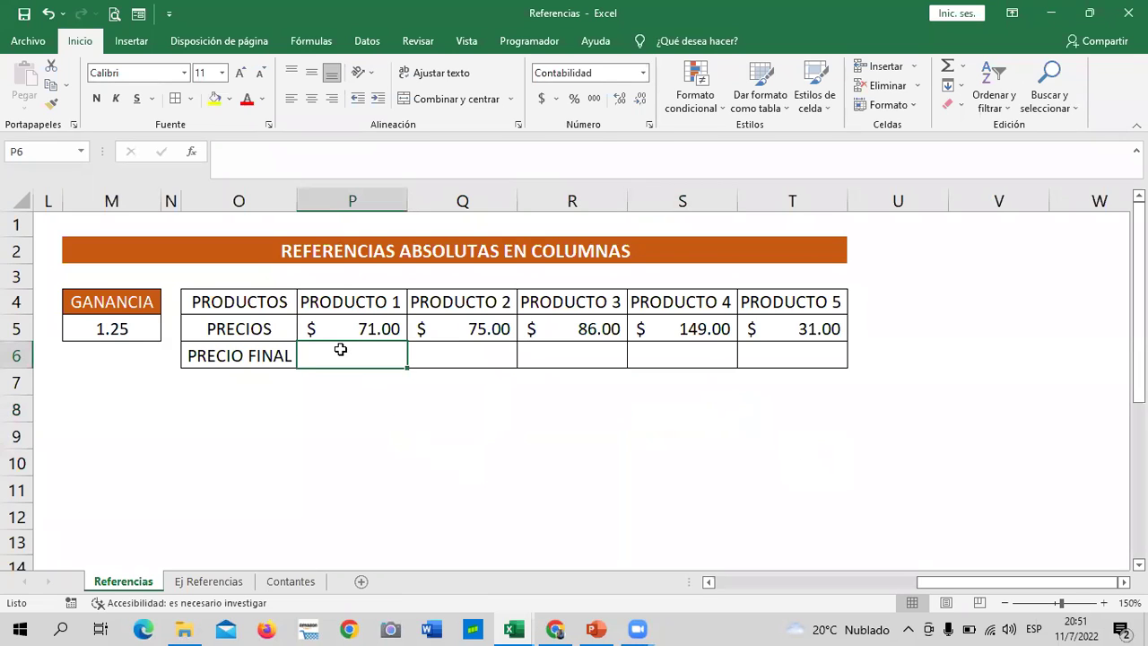
pyautogui.write('=')
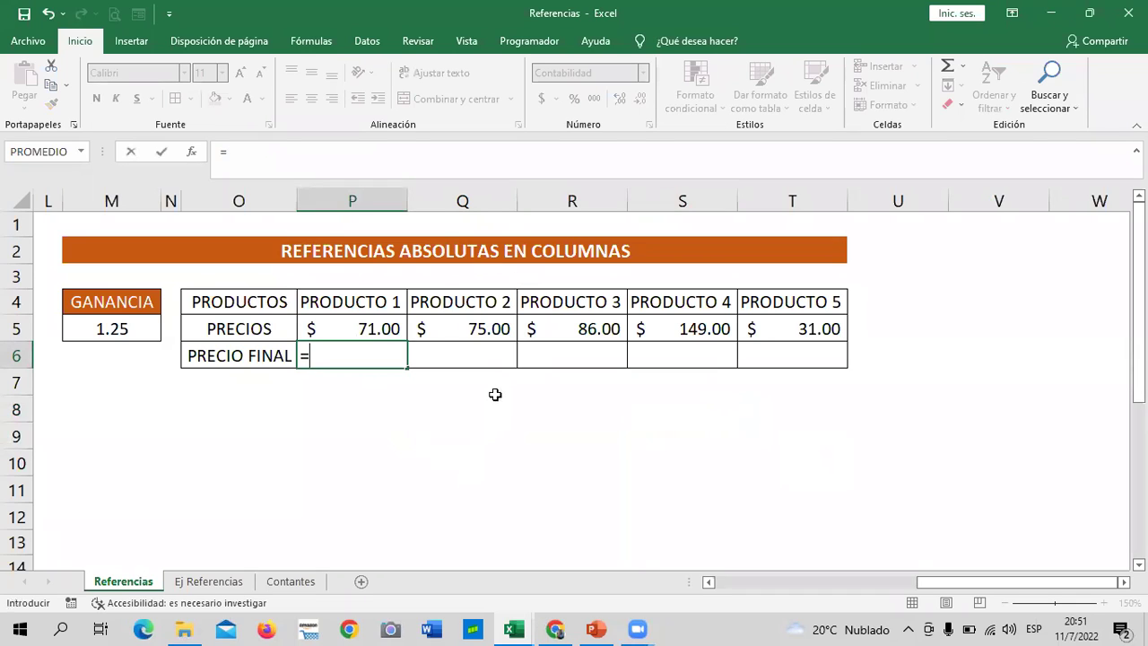
pyautogui.press('Escape')
pyautogui.press('Down')
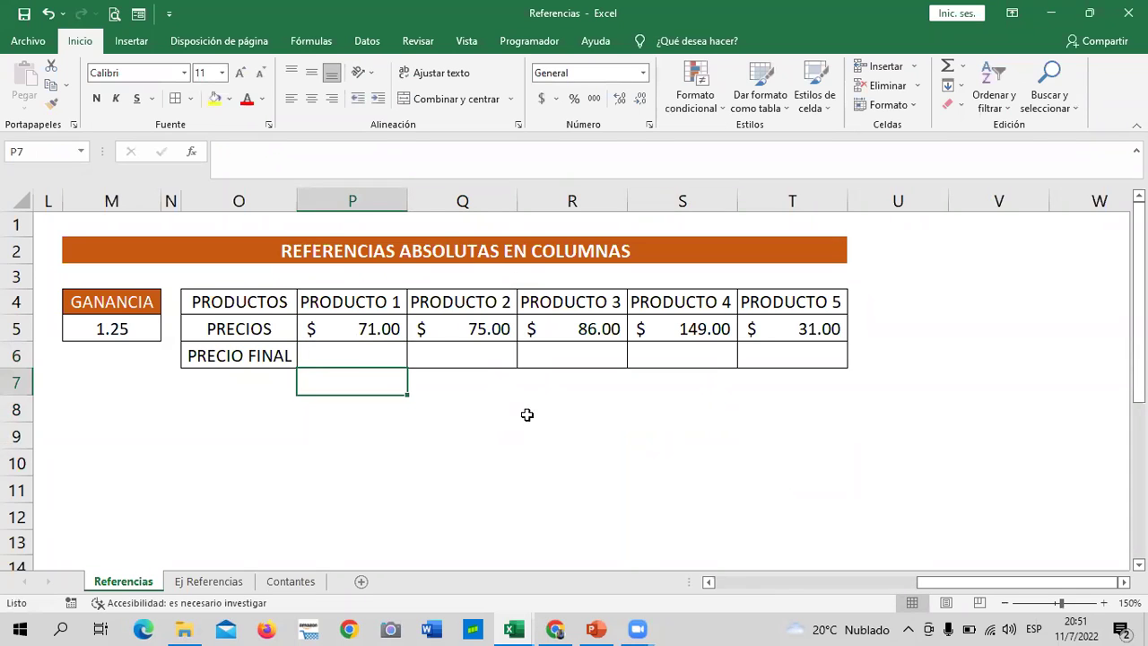
# Scroll left to review the Media average formula in E5, then return to P6.
pyautogui.click(504, 439)
pyautogui.moveTo(926, 582)
pyautogui.mouseDown()
pyautogui.moveTo(829, 598)
pyautogui.moveTo(784, 591)
pyautogui.mouseUp()
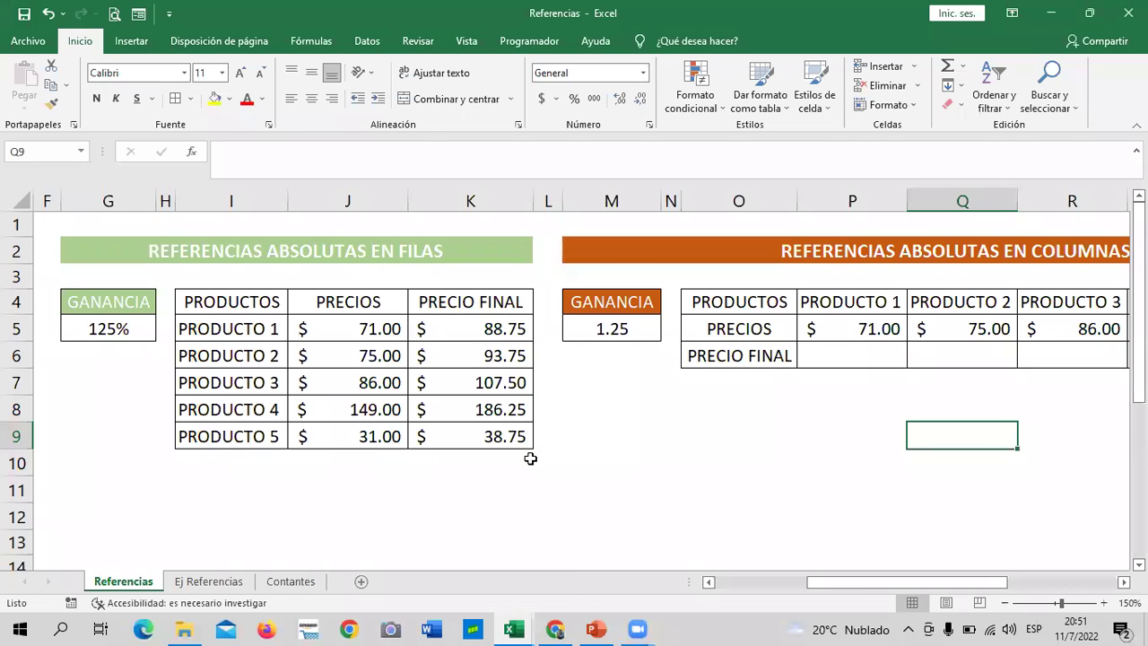
pyautogui.moveTo(860, 596); pyautogui.dragTo(768, 583)
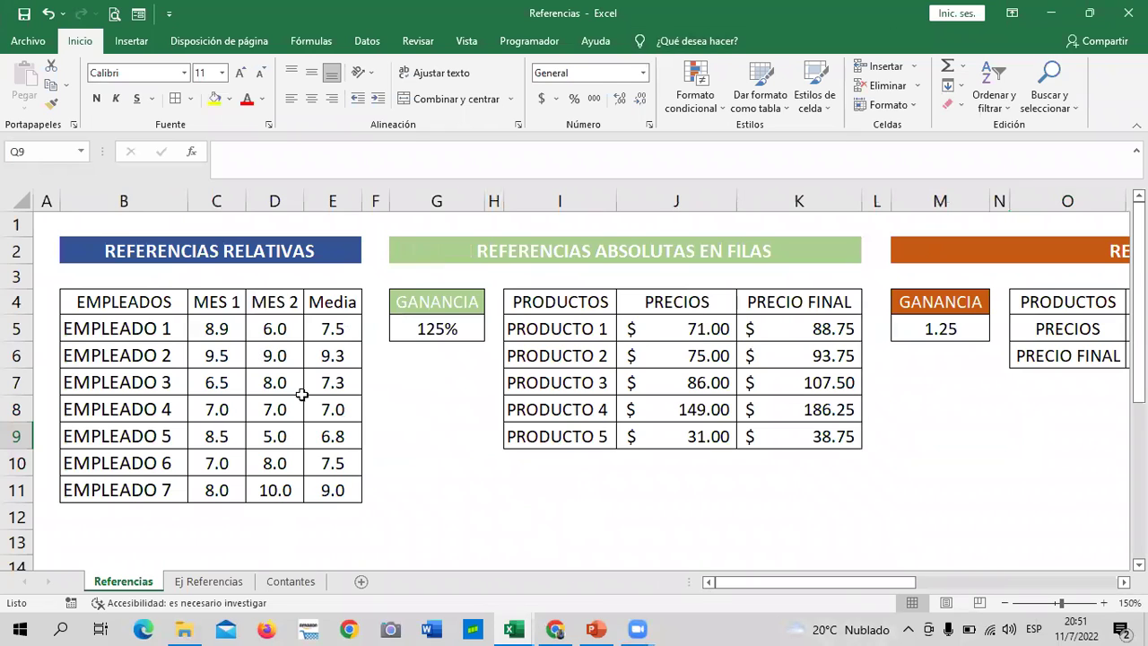
pyautogui.click(340, 325)
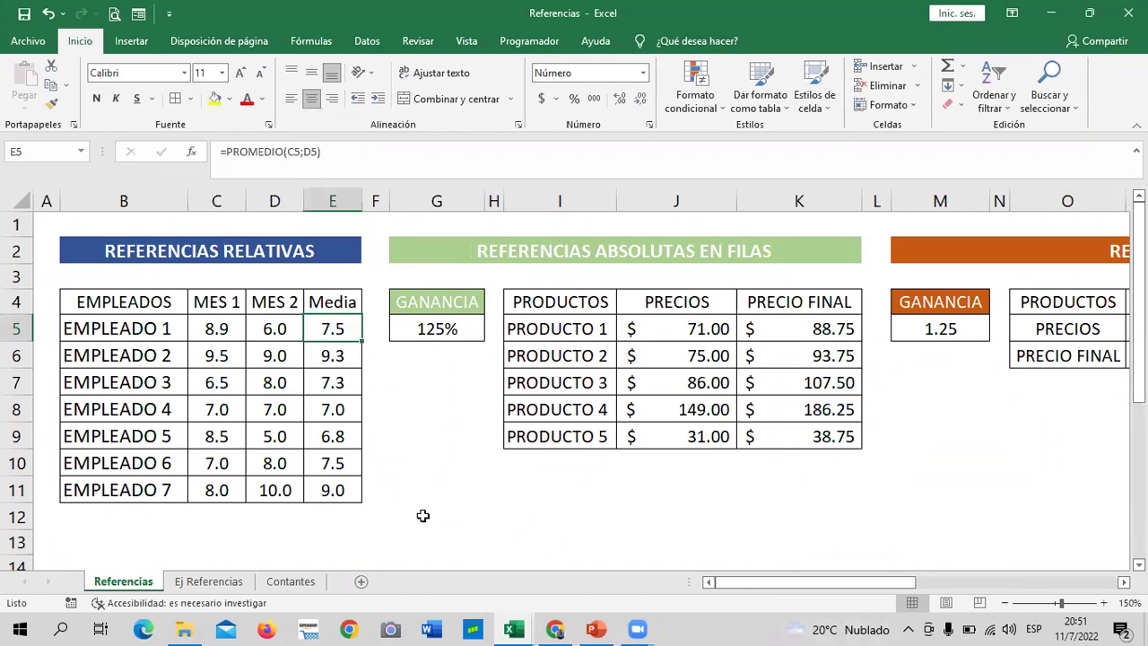
pyautogui.moveTo(744, 587); pyautogui.dragTo(982, 584)
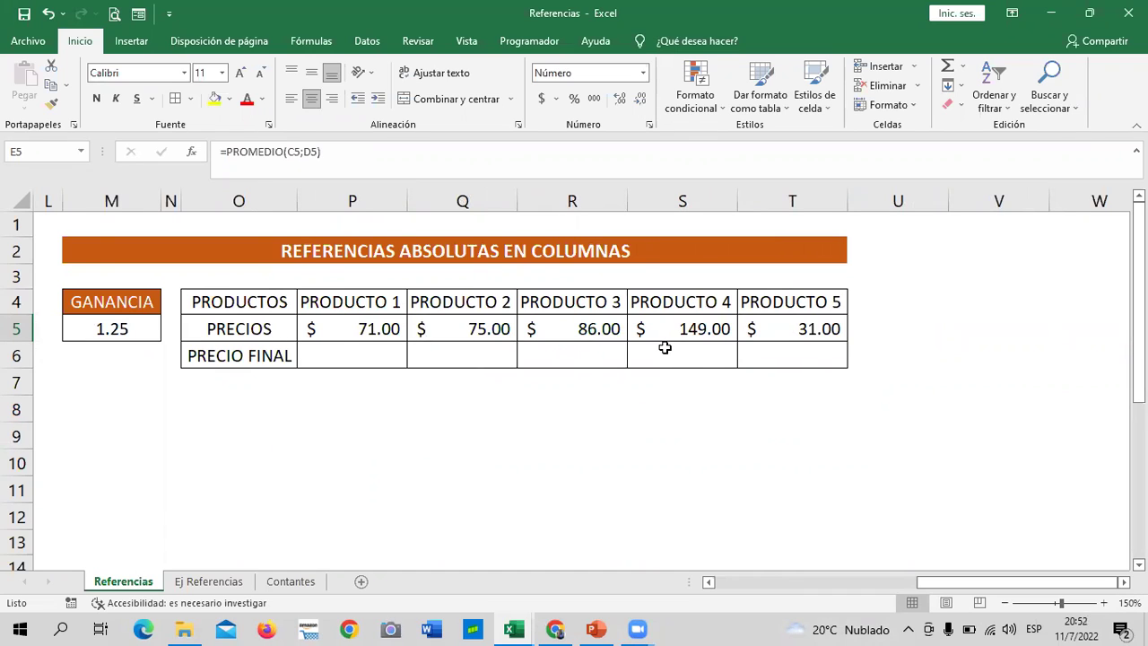
pyautogui.click(366, 356)
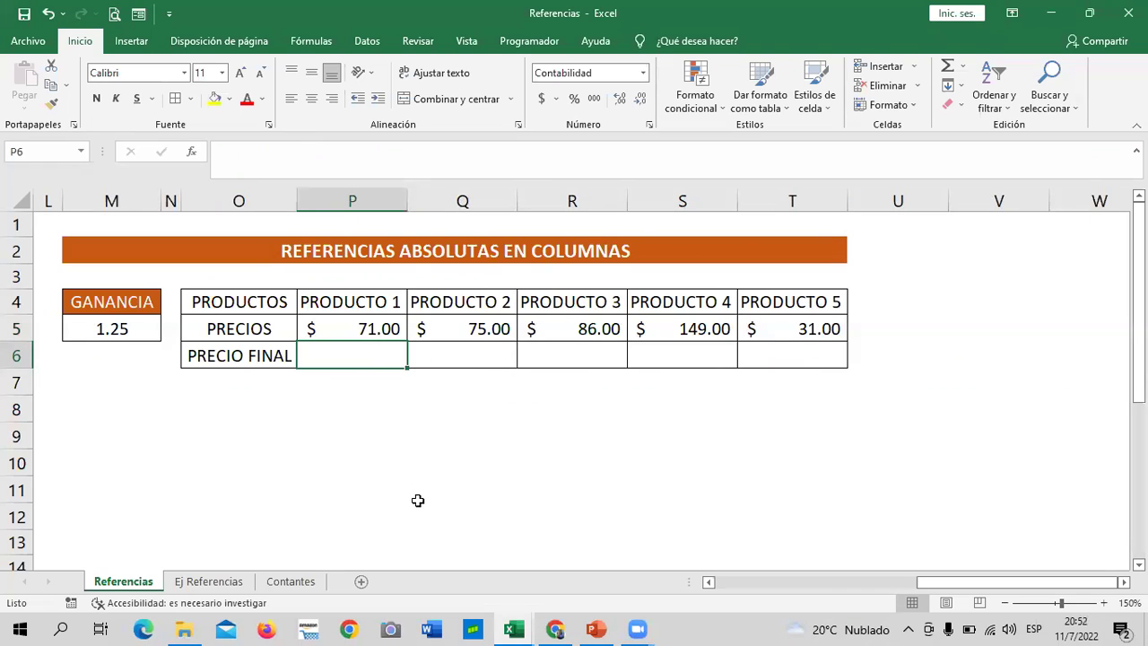
# Enter =P5*$M5 in P6 so PRODUCTO 1's PRECIO FINAL shows $88.75.
pyautogui.click(602, 513)
pyautogui.click(339, 355)
pyautogui.write('=')
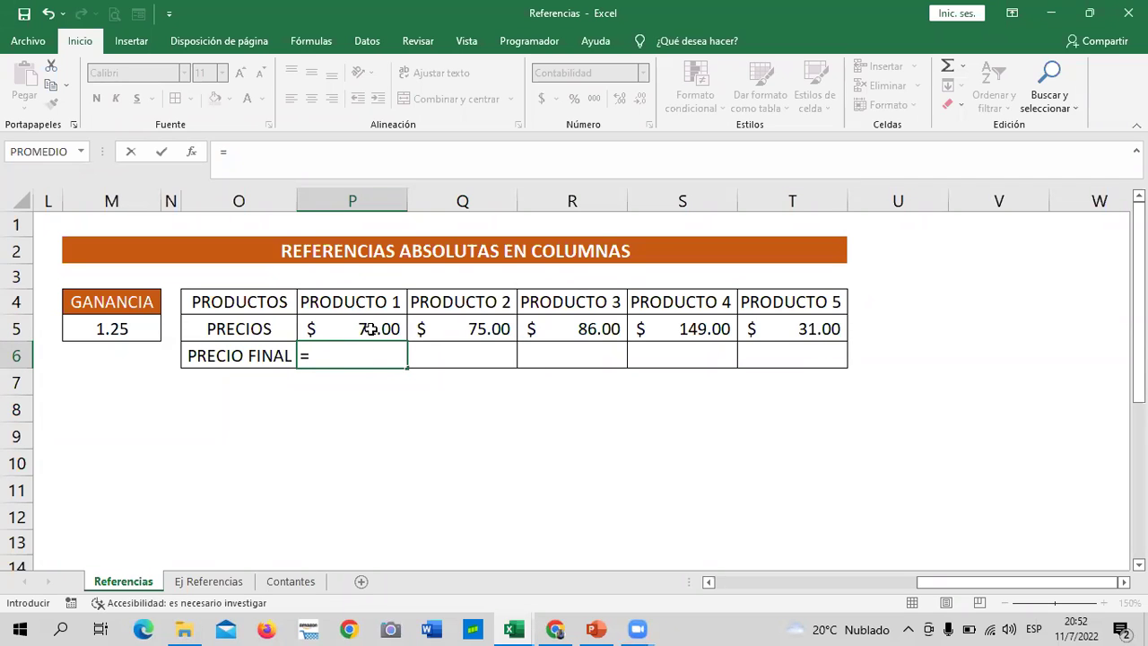
pyautogui.click(366, 328)
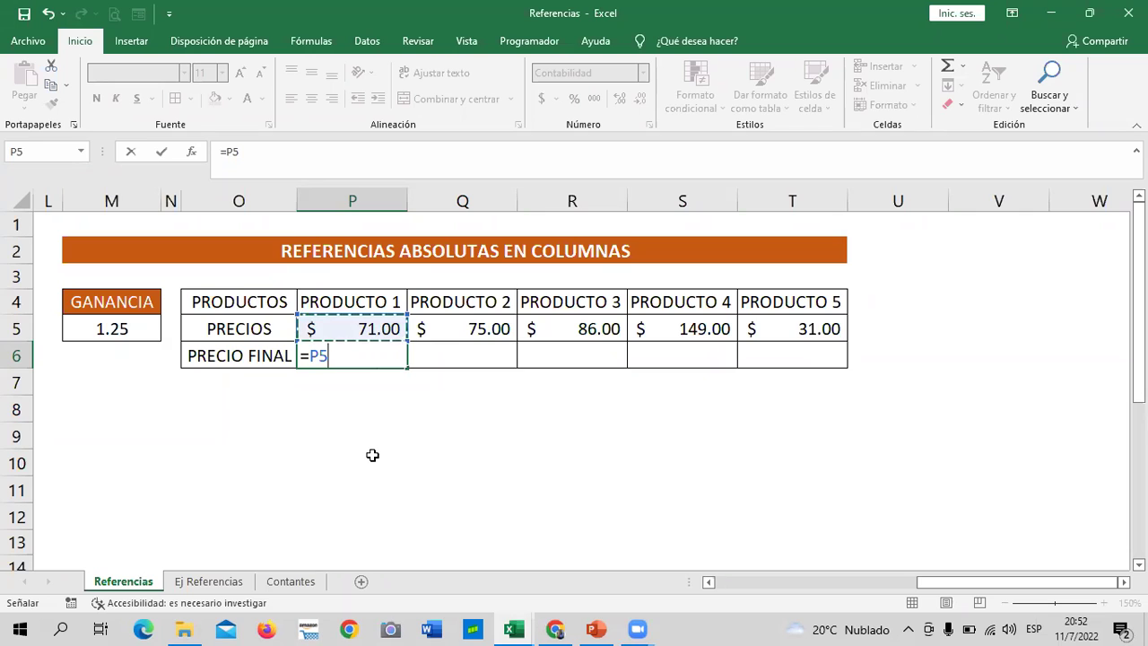
pyautogui.write('*')
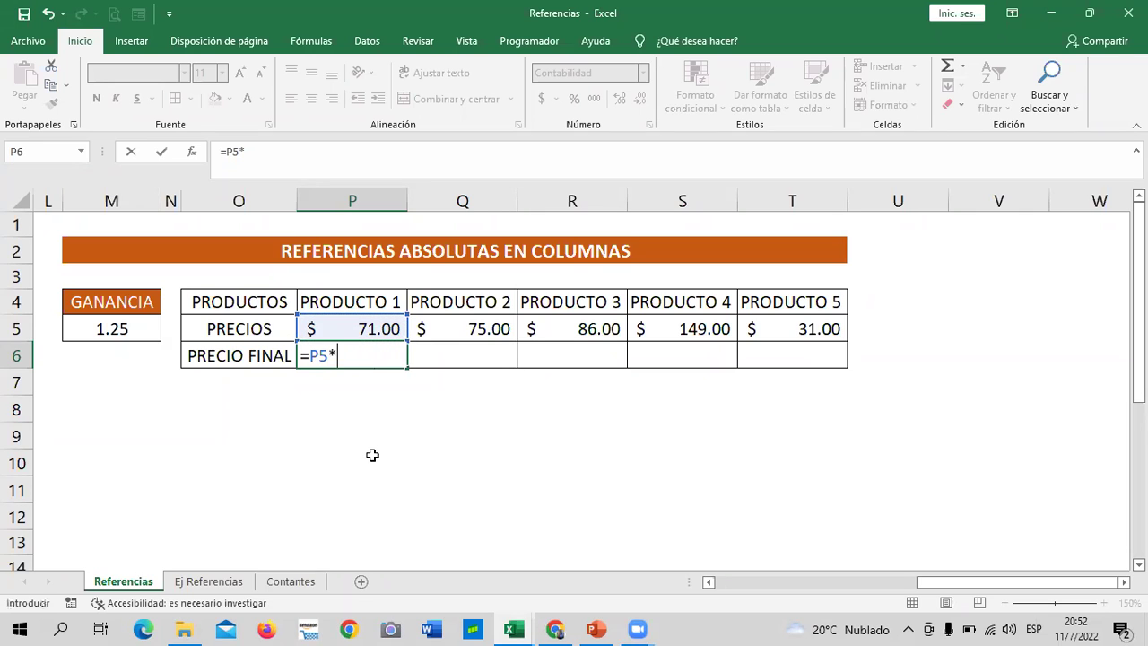
pyautogui.click(86, 325)
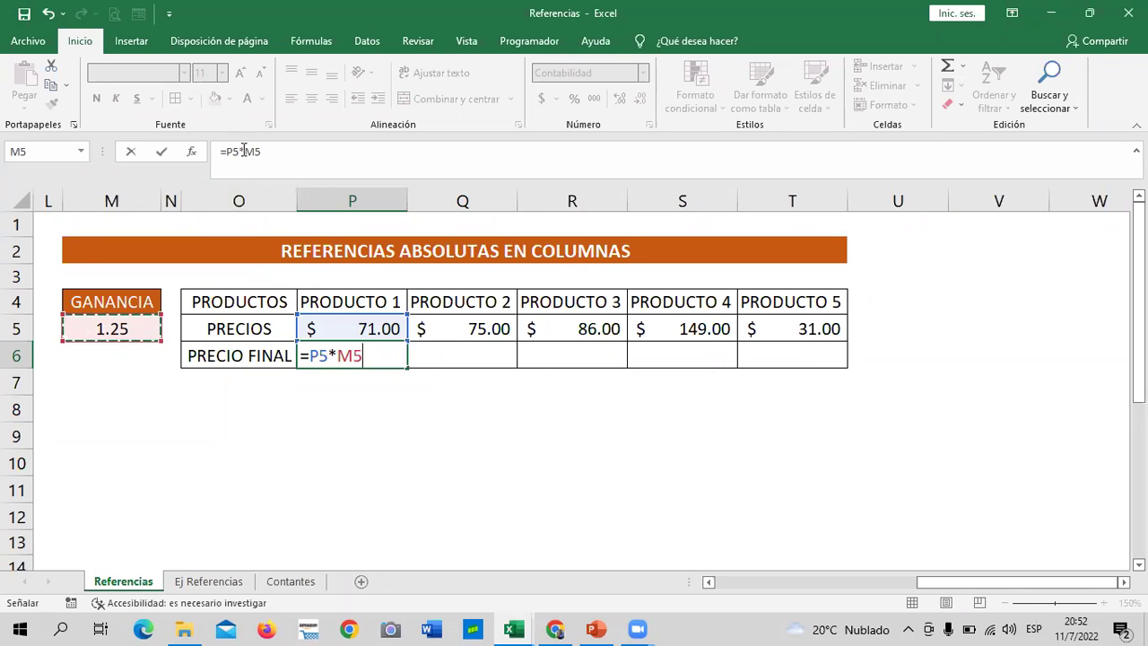
pyautogui.click(244, 151)
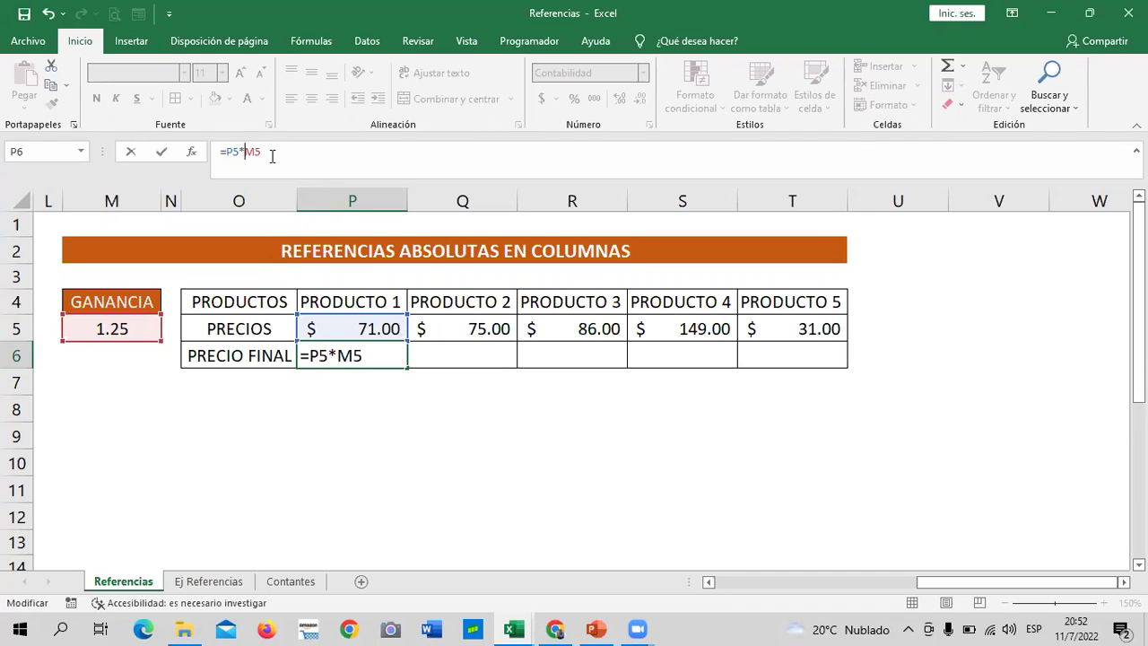
pyautogui.write('$')
pyautogui.press('Return')
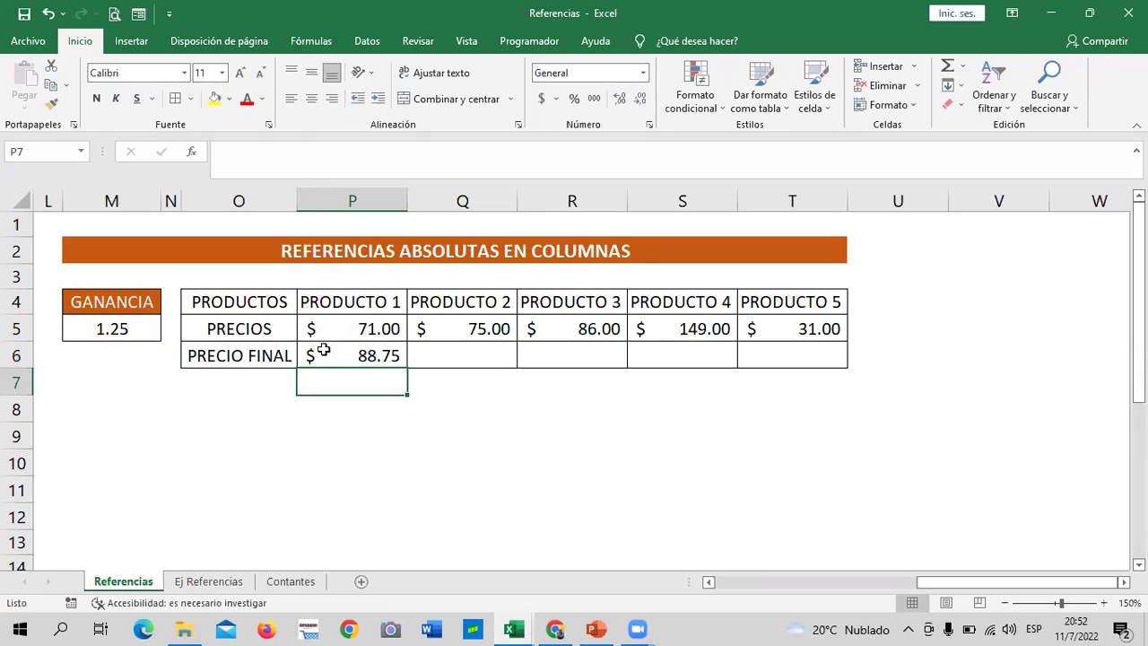
pyautogui.click(322, 351)
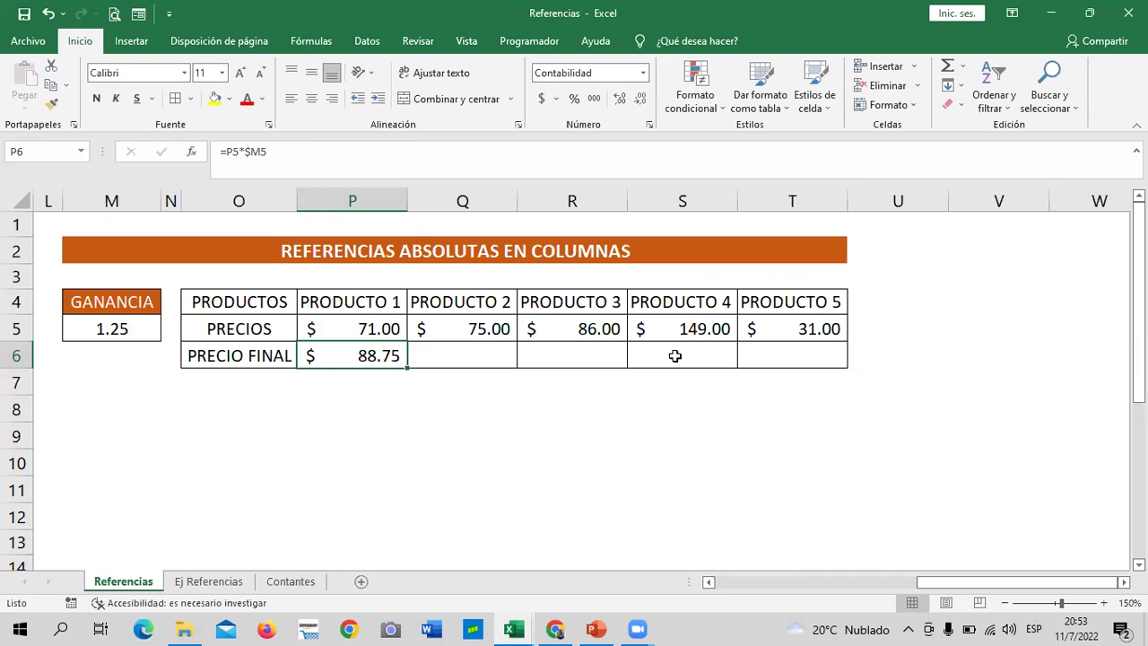
# Fill P6's PRECIO FINAL formula across to T6 for all five products.
pyautogui.moveTo(675, 356); pyautogui.dragTo(853, 353)
pyautogui.click(619, 456)
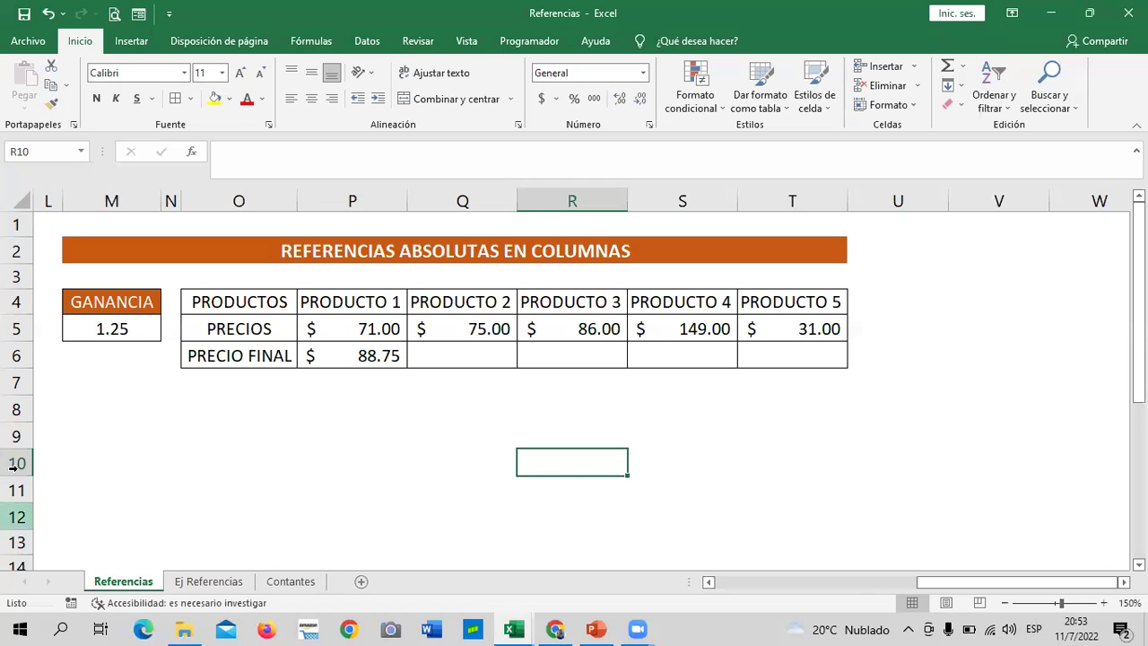
pyautogui.click(377, 354)
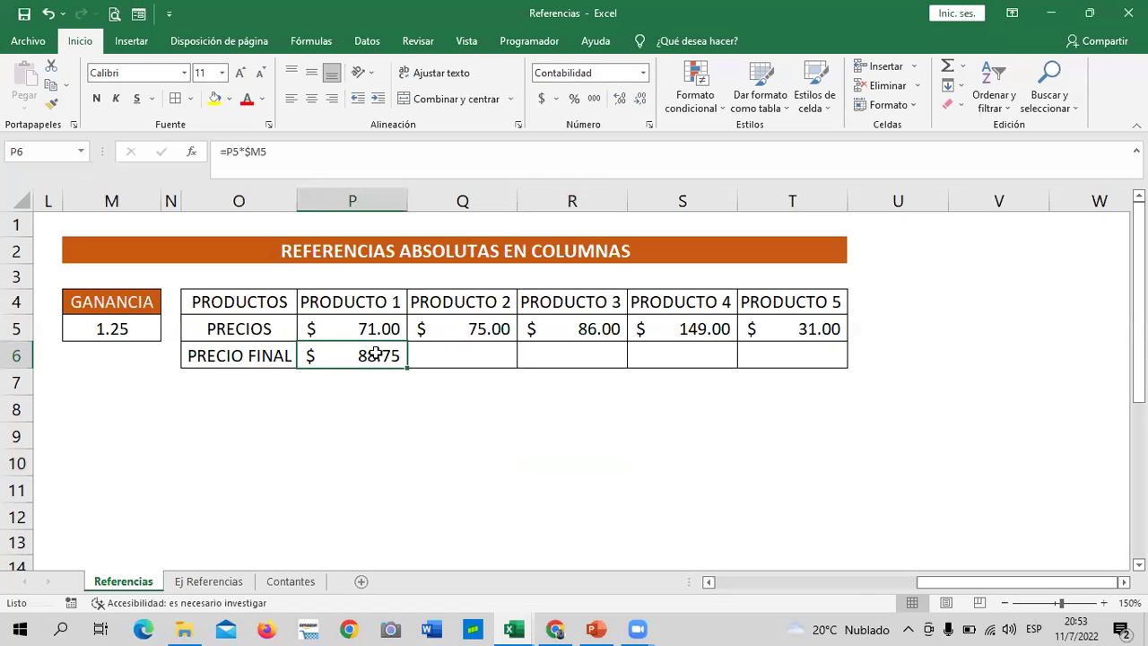
pyautogui.moveTo(410, 367); pyautogui.dragTo(409, 368)
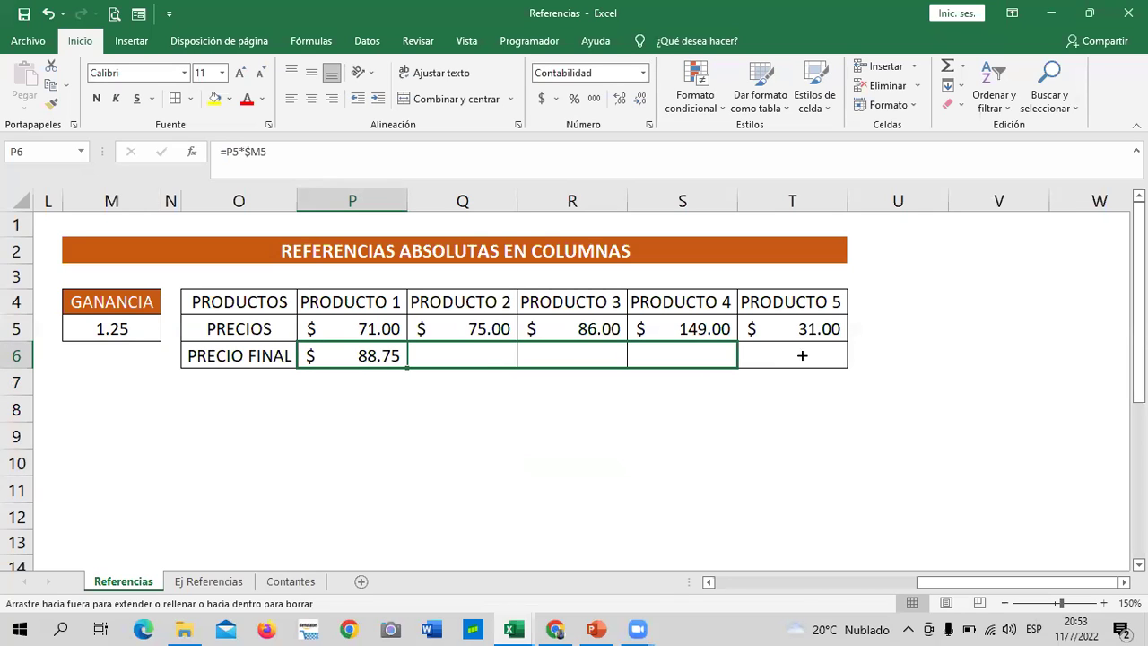
pyautogui.moveTo(410, 368); pyautogui.dragTo(816, 352)
pyautogui.click(574, 434)
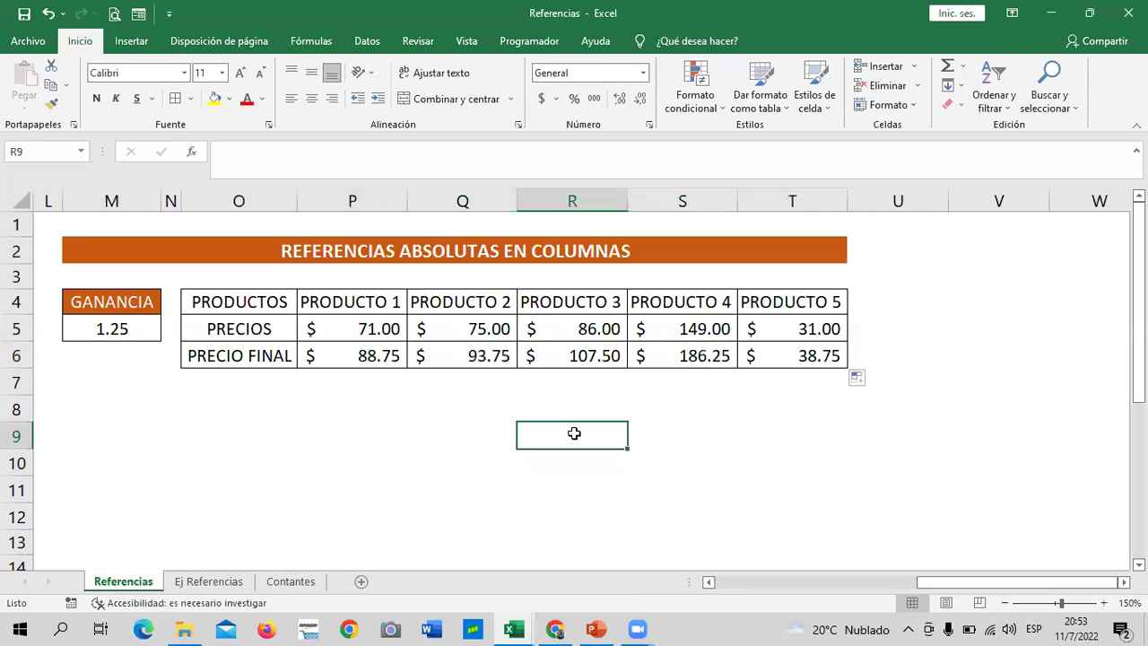
# Check Q6's copied formula, then delete the $ before M5 in P6's formula.
pyautogui.click(446, 353)
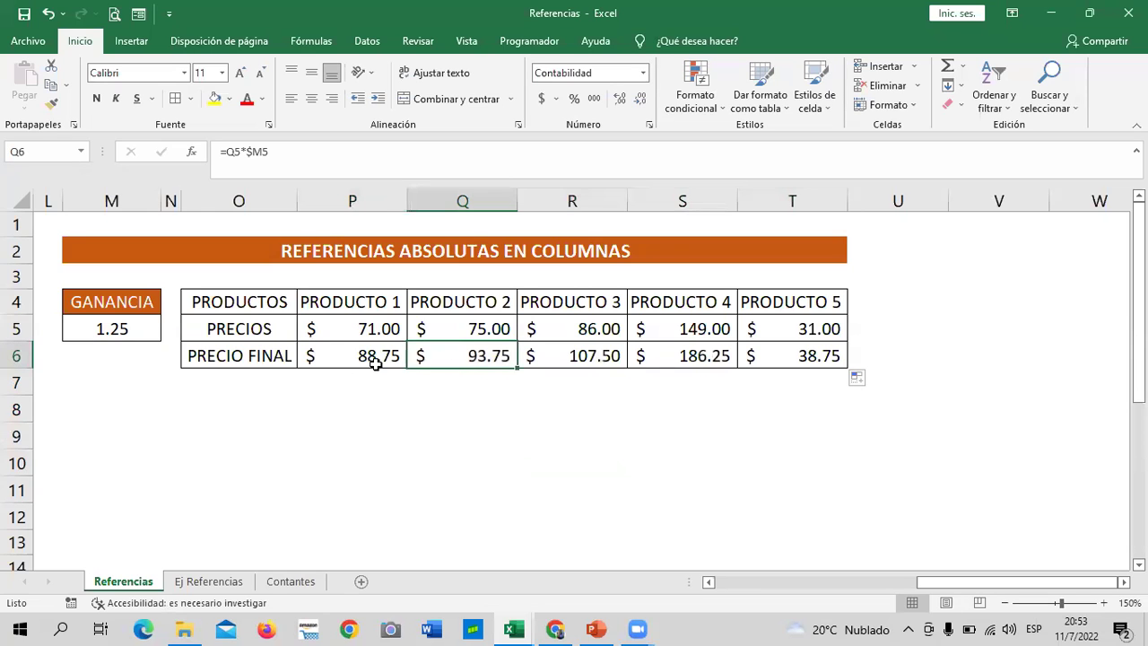
pyautogui.click(353, 357)
pyautogui.click(247, 151)
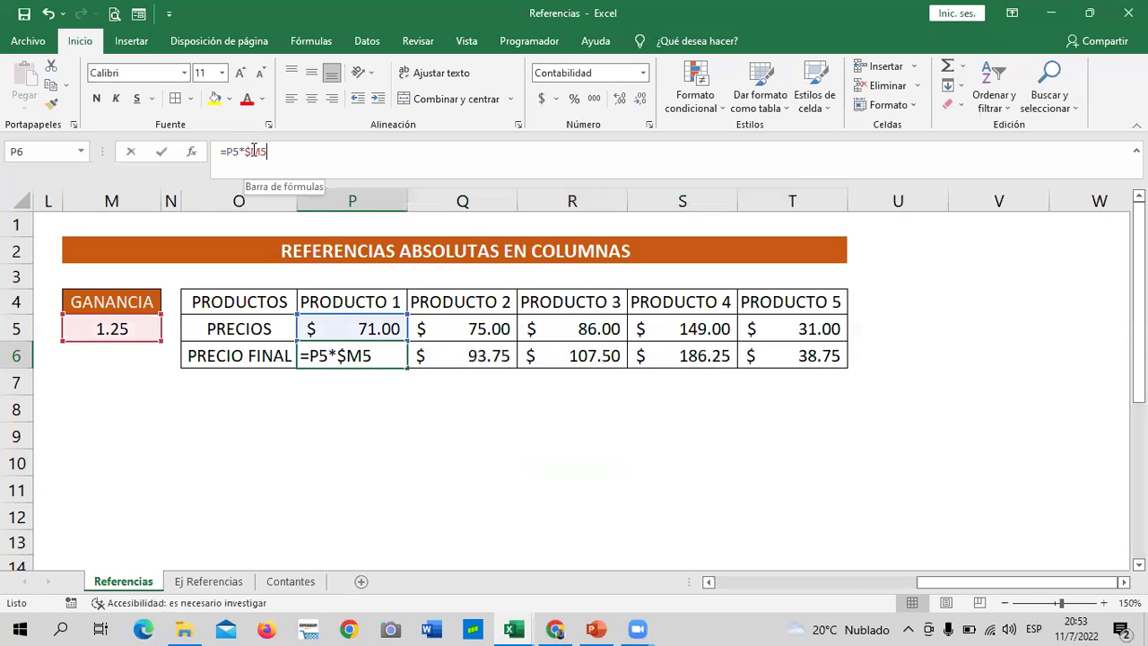
pyautogui.press('BackSpace')
pyautogui.press('Return')
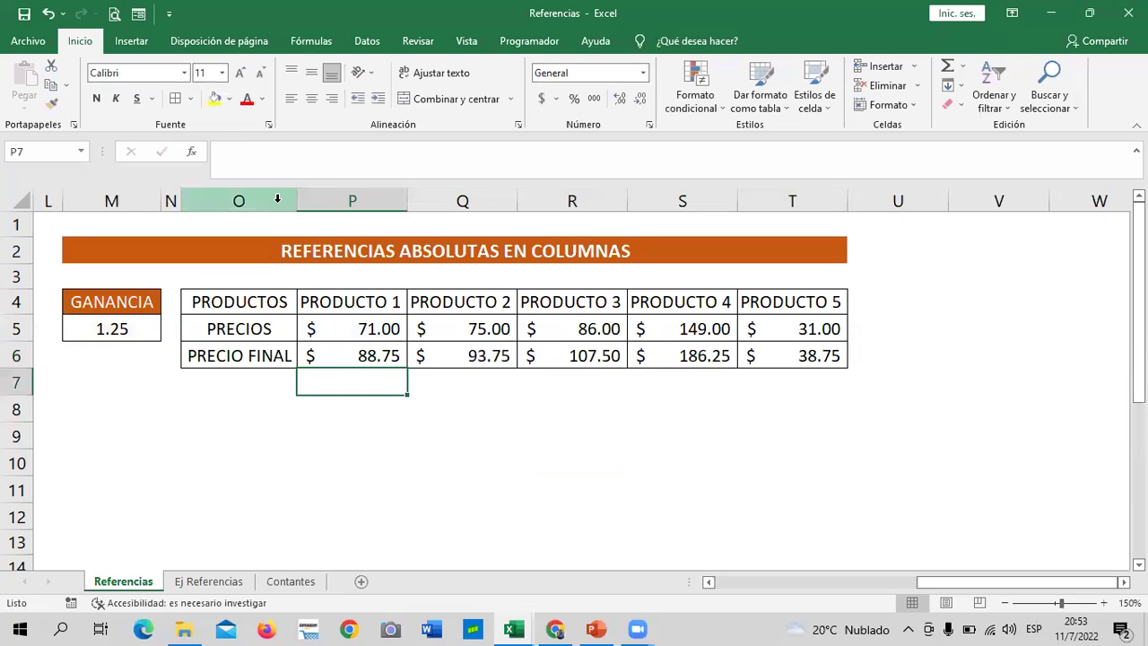
pyautogui.click(381, 357)
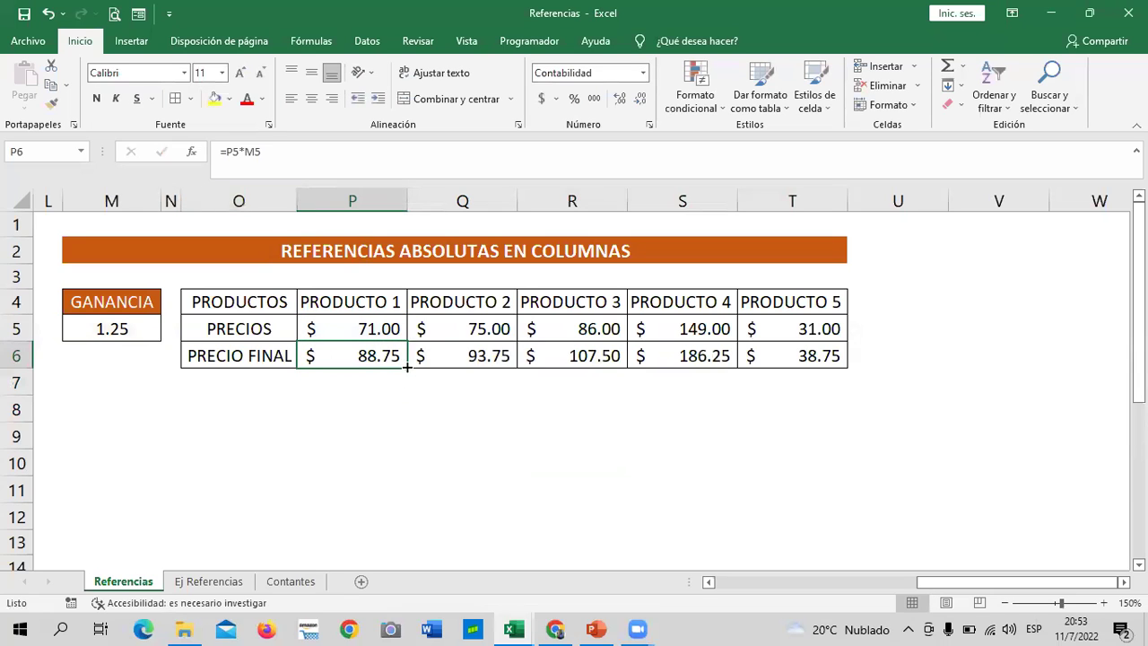
pyautogui.moveTo(408, 366); pyautogui.dragTo(828, 374)
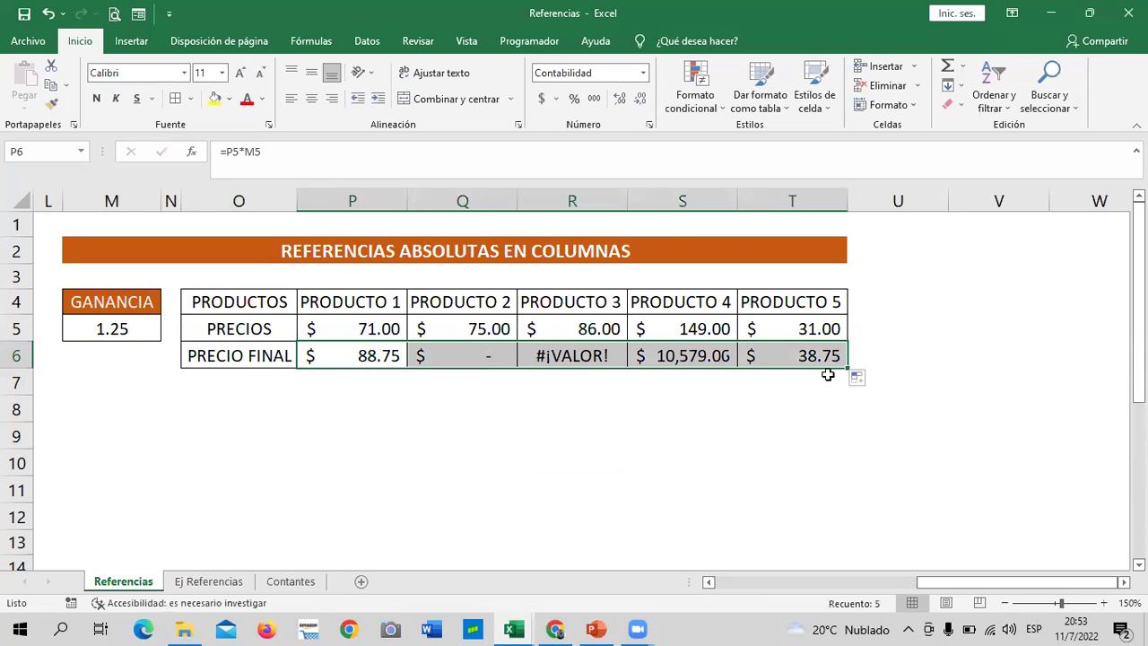
pyautogui.click(451, 350)
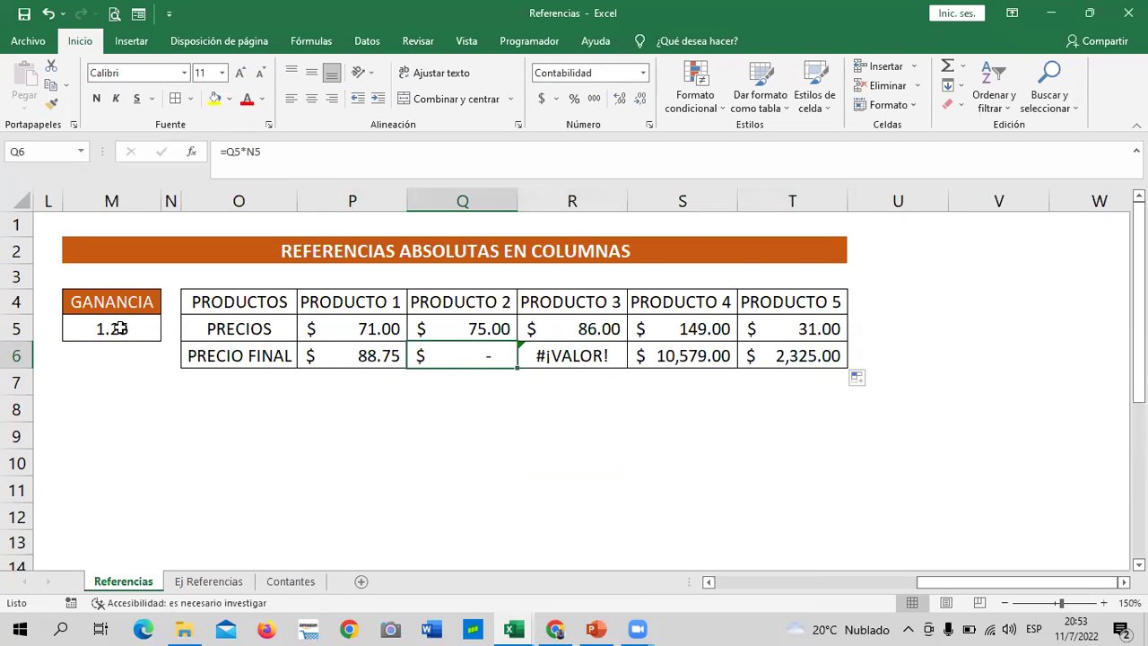
pyautogui.click(171, 329)
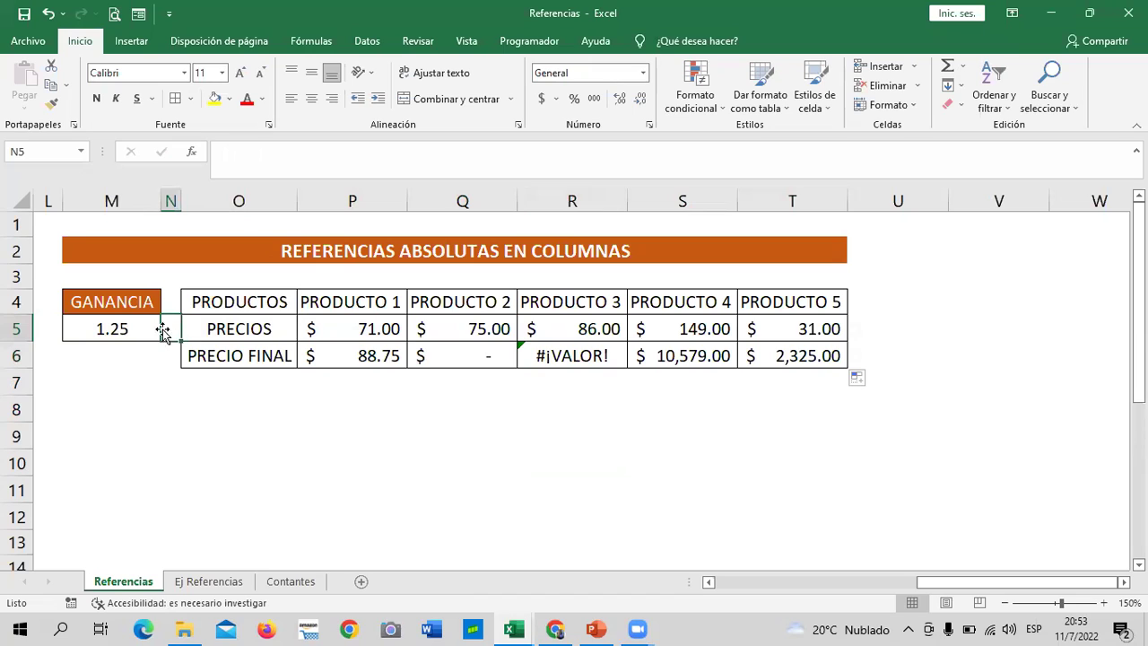
pyautogui.click(224, 330)
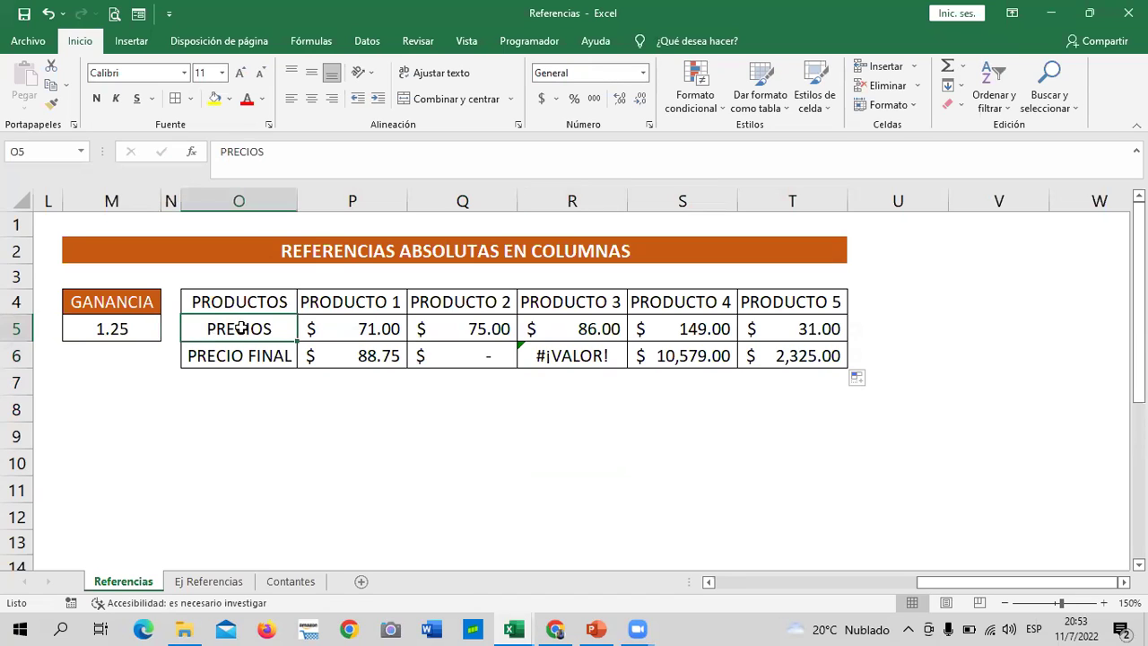
pyautogui.click(318, 328)
pyautogui.click(449, 324)
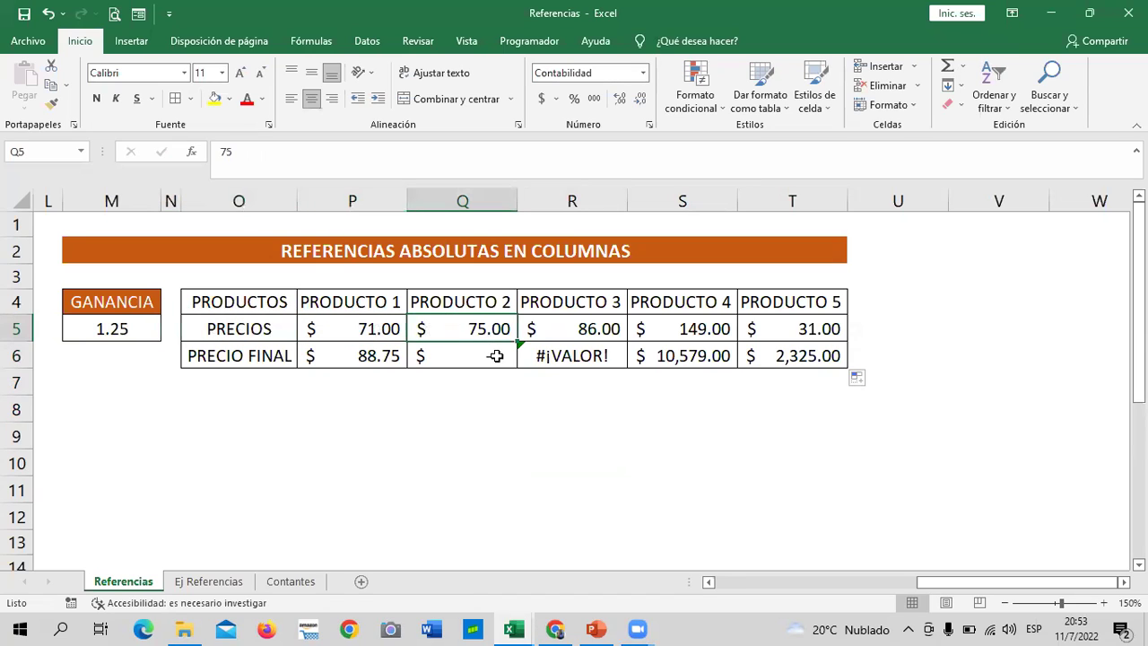
pyautogui.click(353, 355)
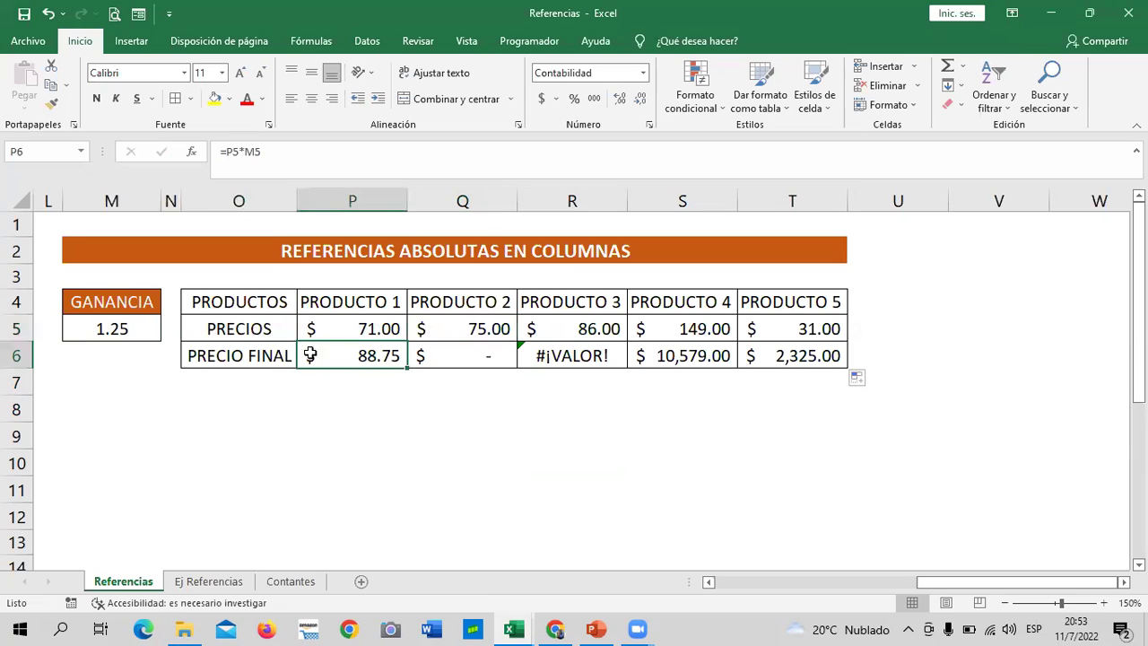
pyautogui.click(113, 328)
pyautogui.click(434, 357)
pyautogui.click(170, 328)
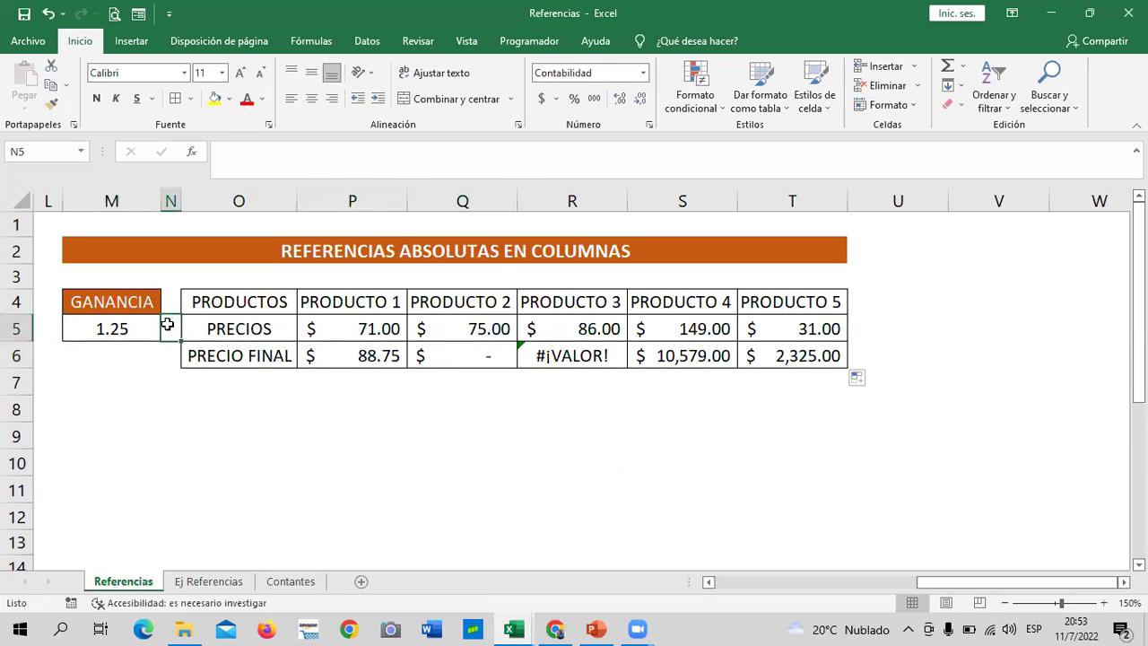
pyautogui.click(563, 352)
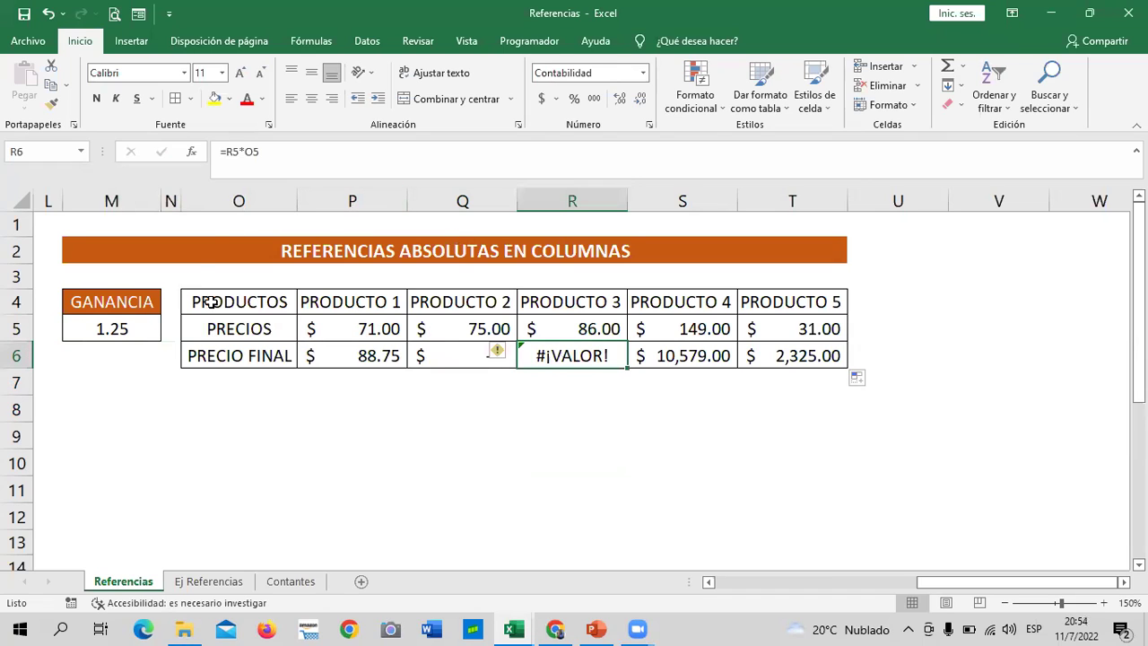
pyautogui.click(335, 327)
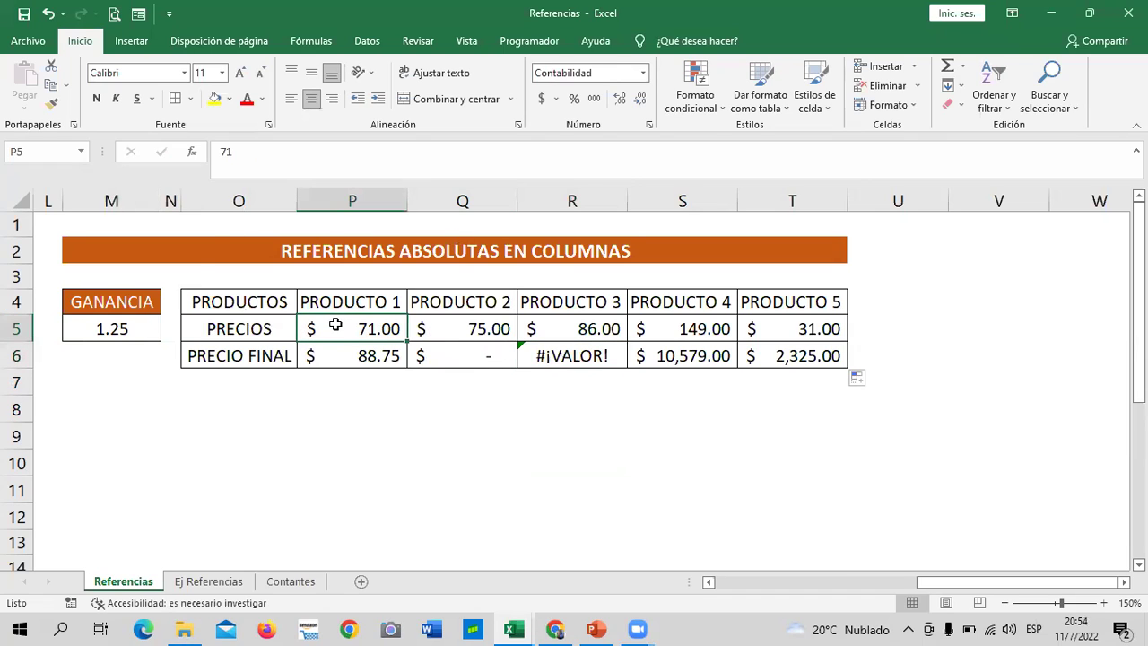
pyautogui.click(661, 359)
pyautogui.click(376, 332)
pyautogui.click(758, 360)
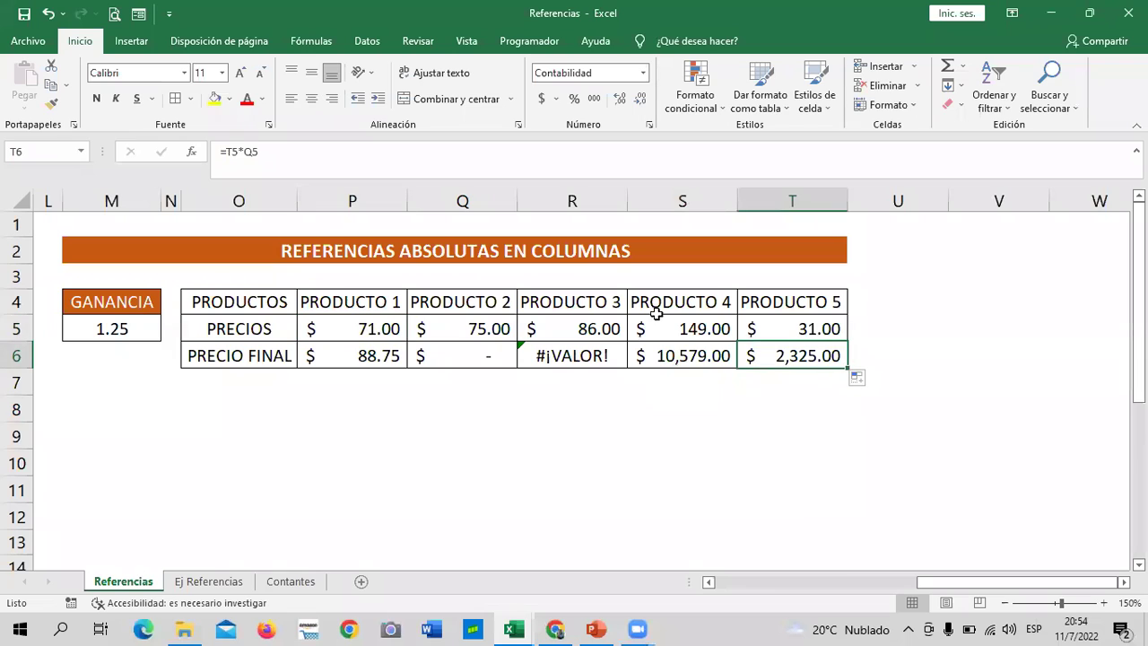
pyautogui.click(435, 323)
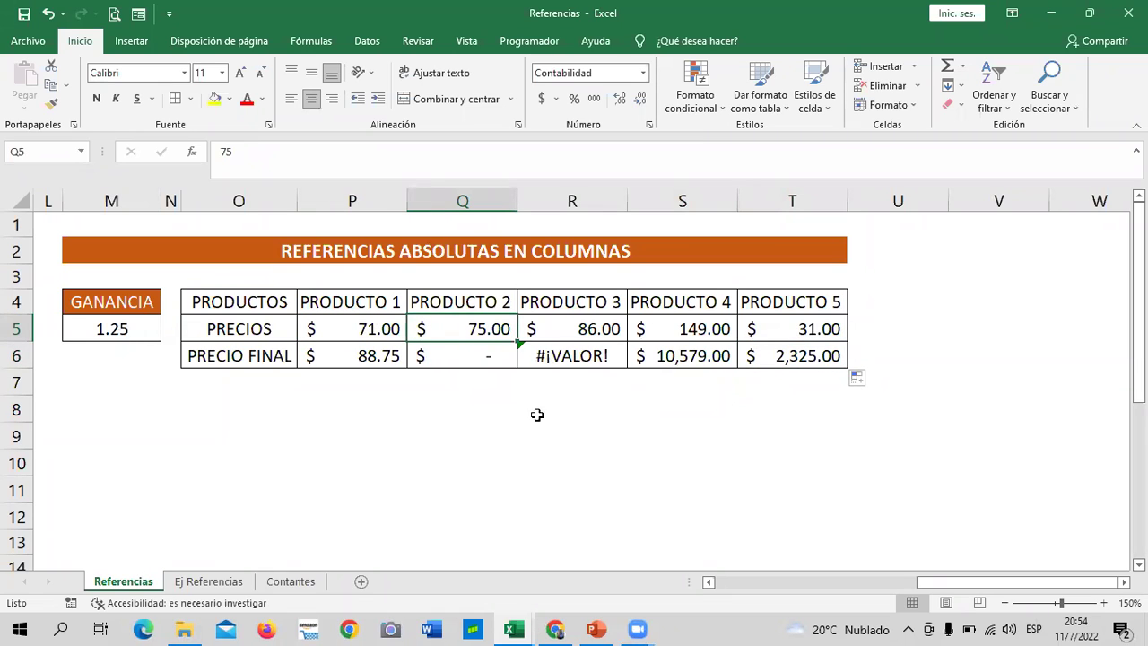
pyautogui.click(502, 438)
pyautogui.click(475, 351)
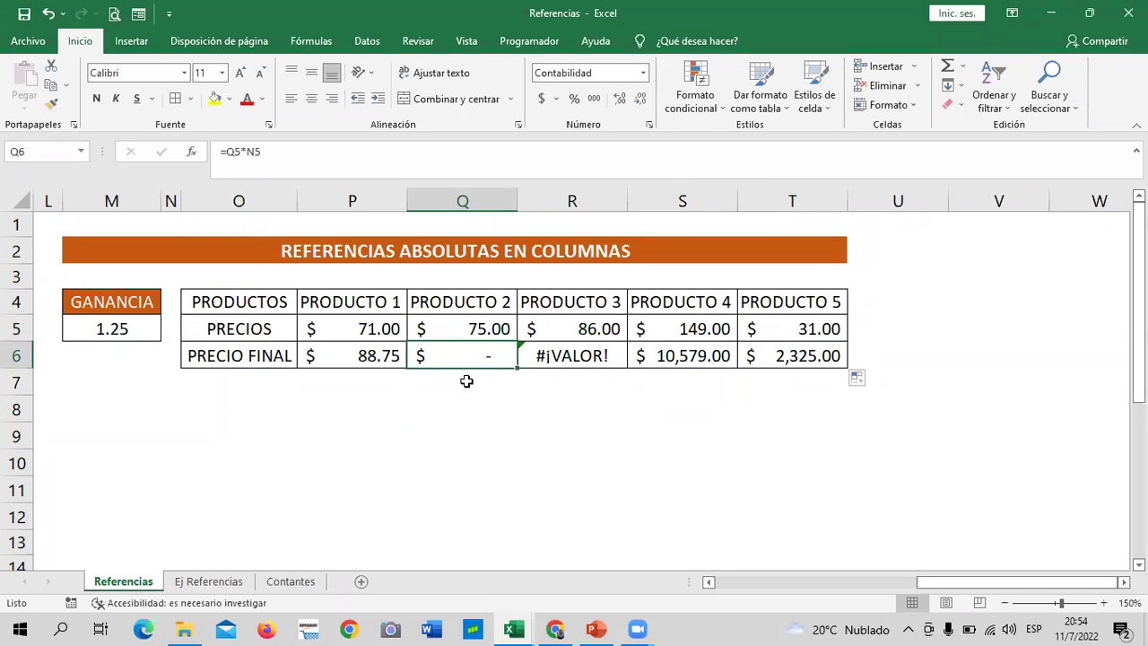
pyautogui.click(362, 355)
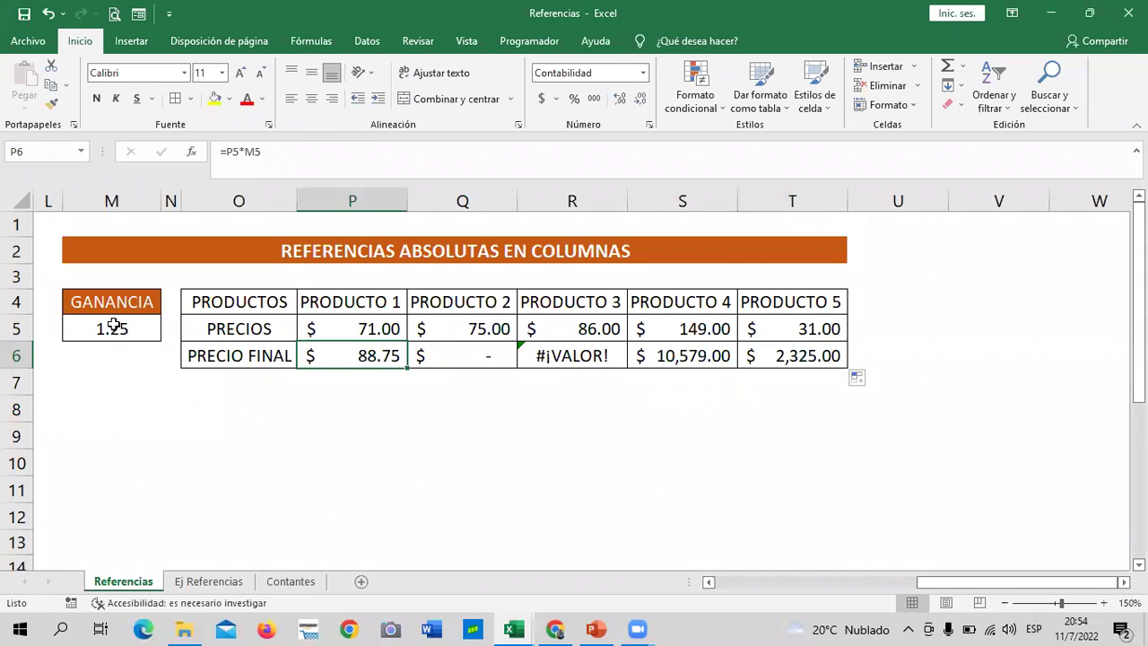
pyautogui.click(461, 356)
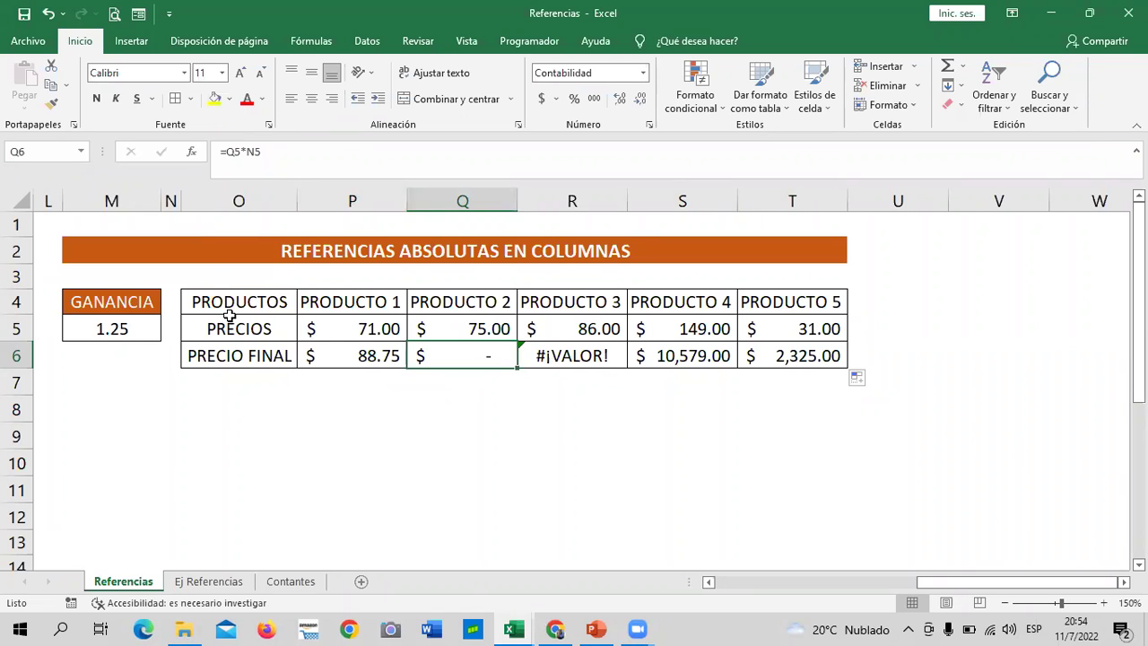
pyautogui.click(170, 326)
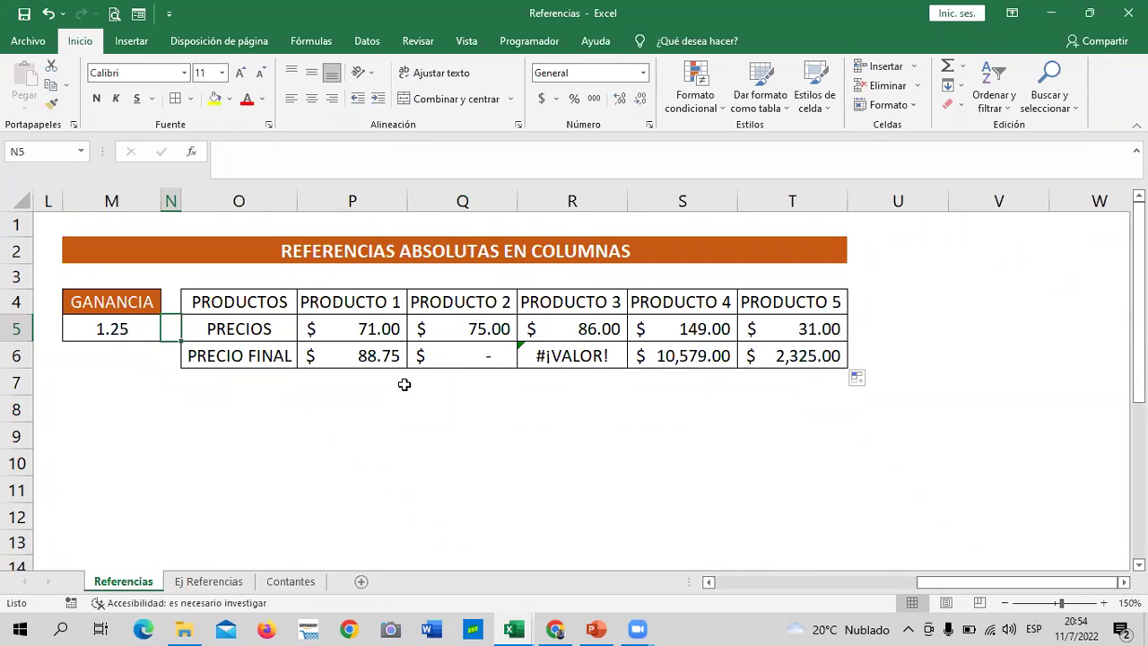
# Clear the wrong final prices in Q6 through T6.
pyautogui.click(484, 443)
pyautogui.moveTo(455, 355); pyautogui.dragTo(808, 358)
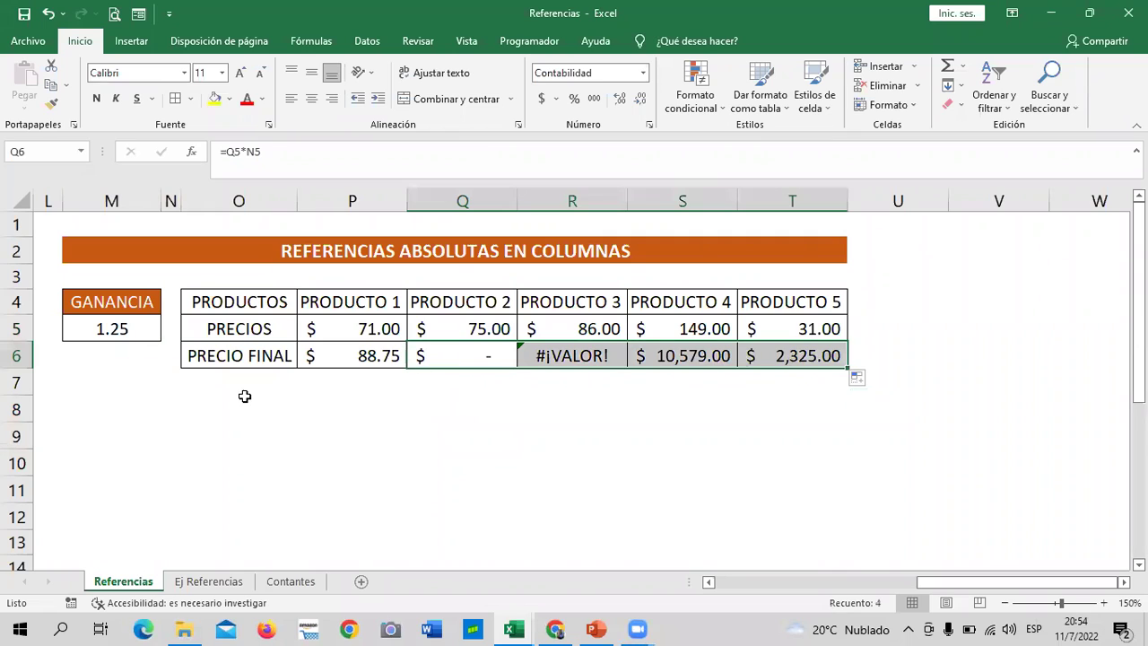
pyautogui.press('Delete')
pyautogui.click(464, 440)
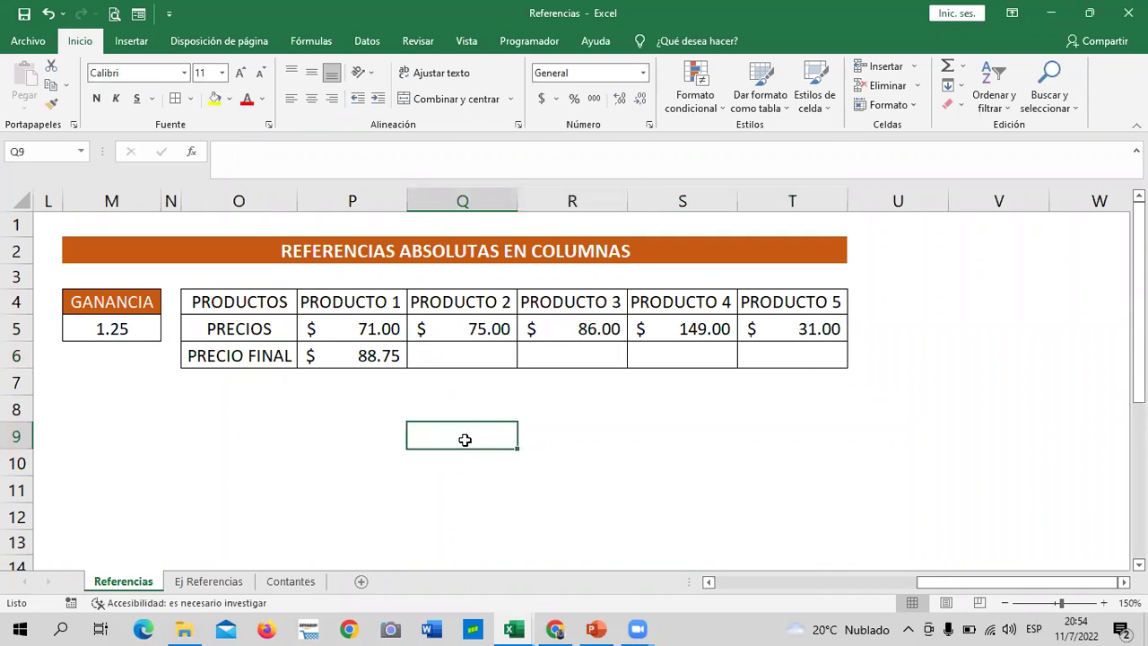
# Restore =P5*$M5 in P6 and fill it across row 6 to column V.
pyautogui.click(370, 348)
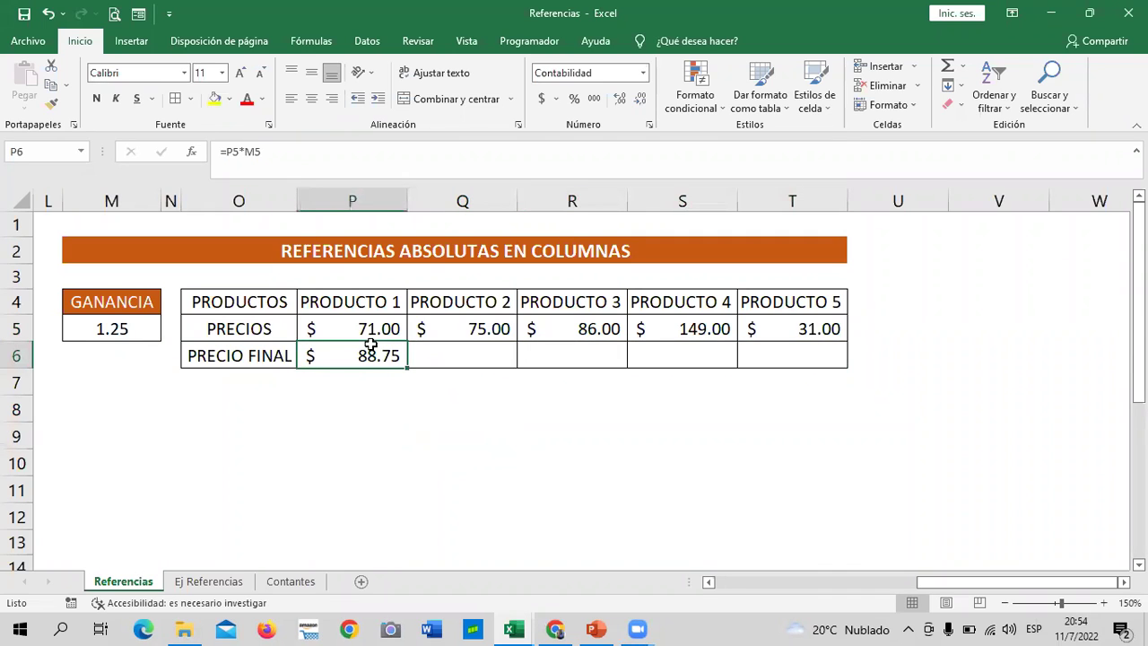
pyautogui.click(248, 152)
pyautogui.write('$')
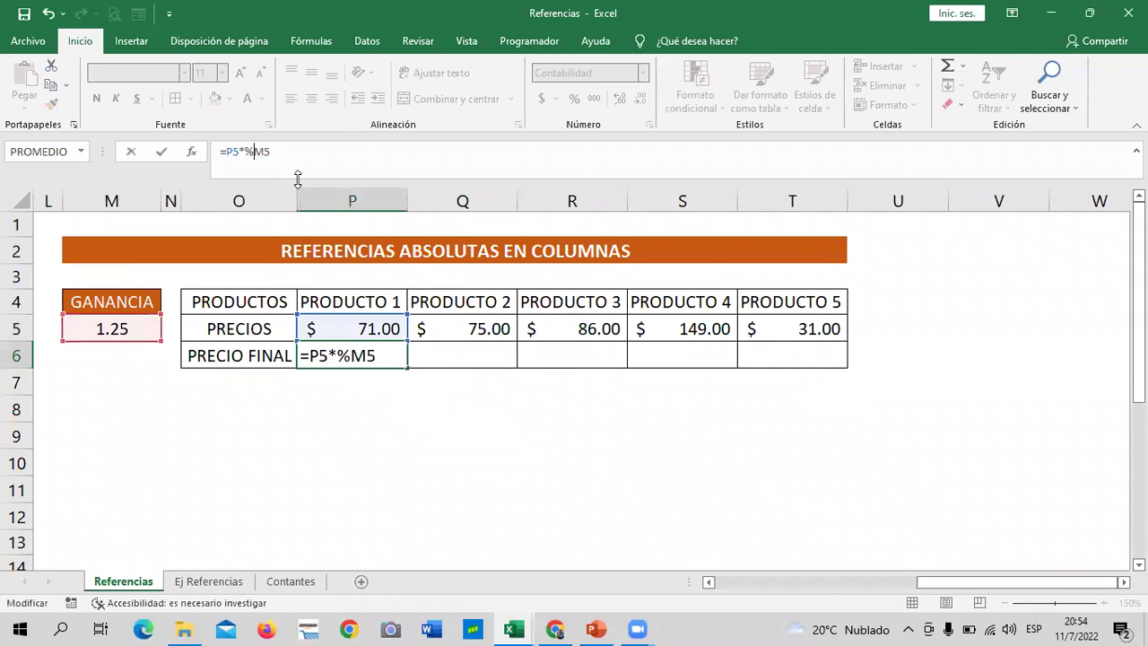
pyautogui.press('BackSpace')
pyautogui.write('$')
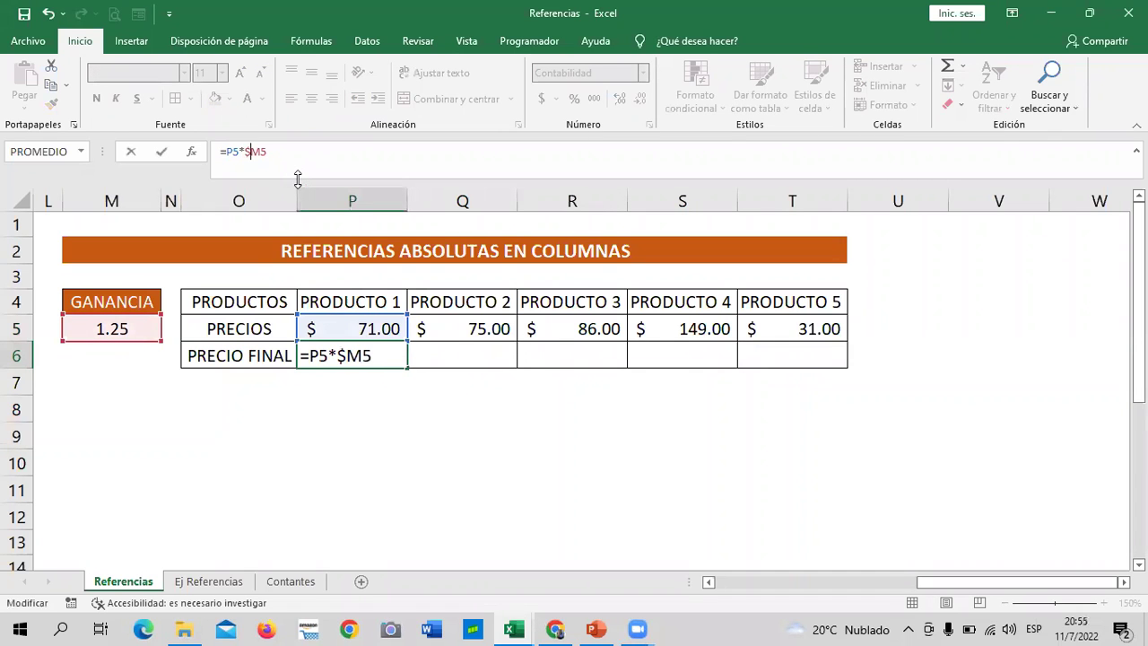
pyautogui.press('Return')
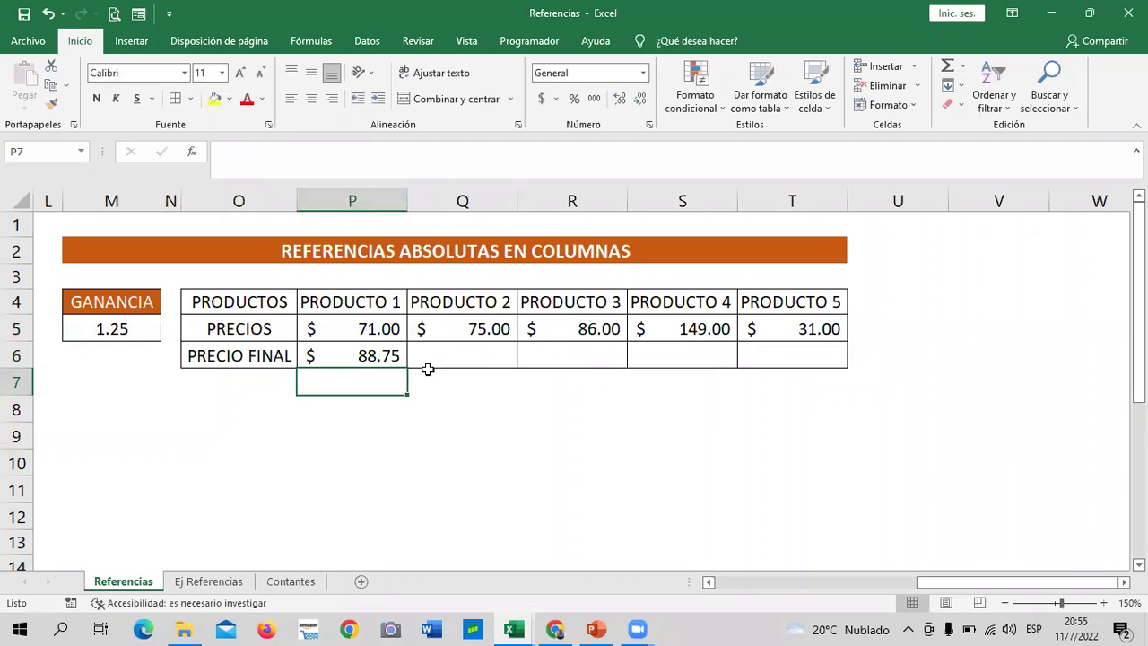
pyautogui.click(393, 354)
pyautogui.moveTo(408, 368); pyautogui.dragTo(1084, 366)
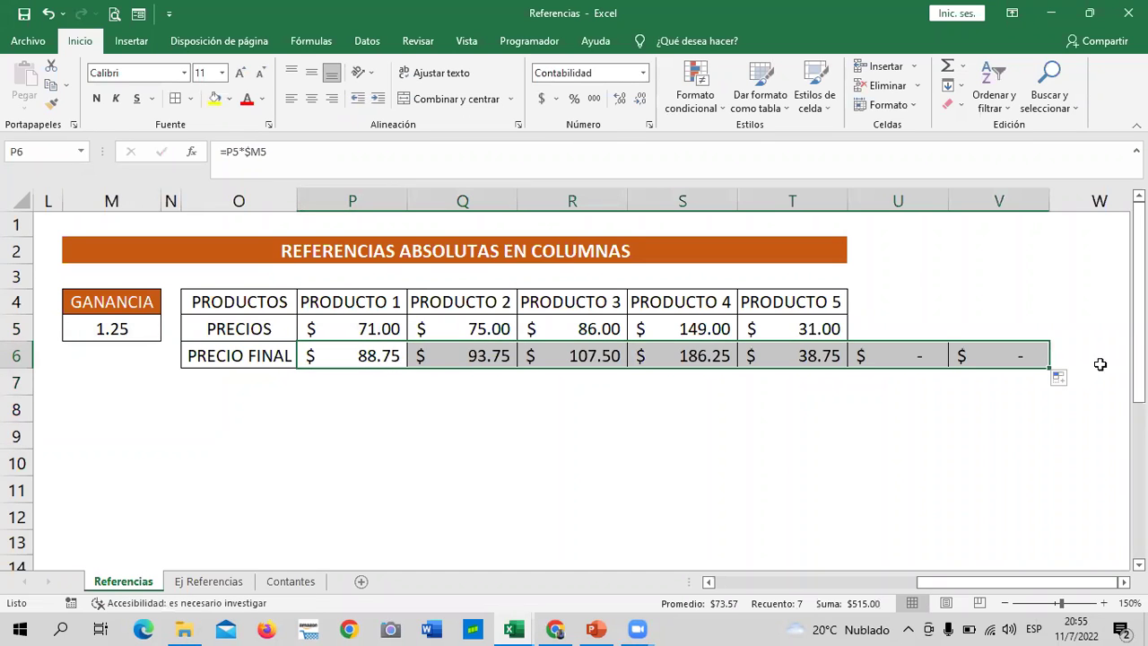
# Inspect the copied formulas in U6 and V6, confirming U6 reads =U5*$M5.
pyautogui.click(897, 362)
pyautogui.click(1005, 356)
pyautogui.click(896, 362)
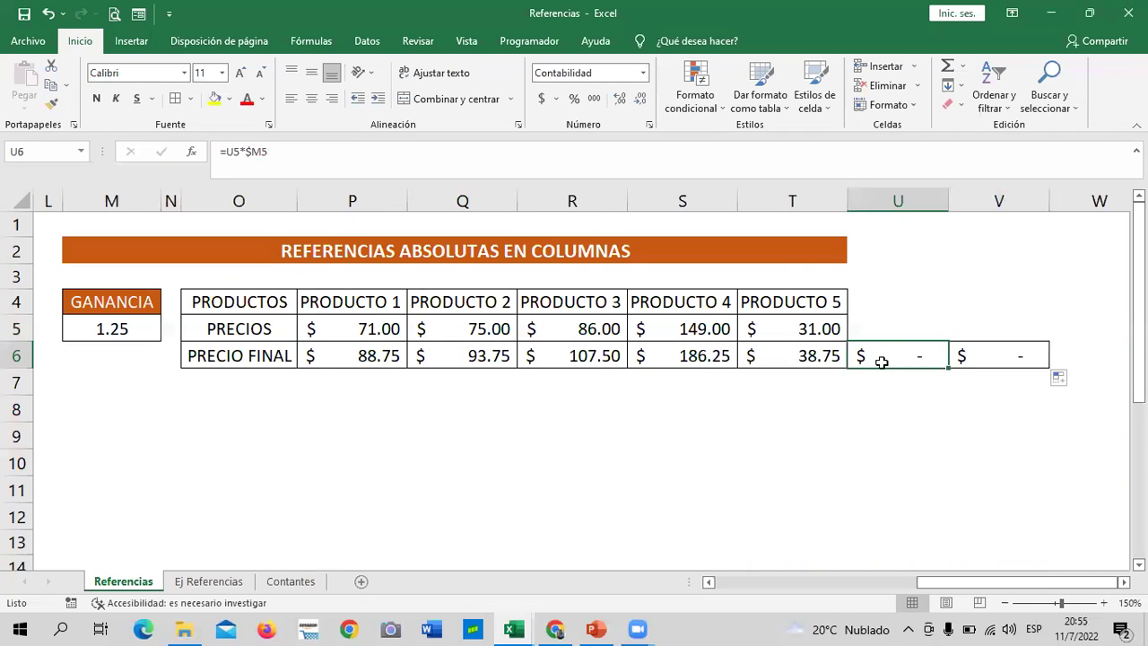
pyautogui.click(485, 160)
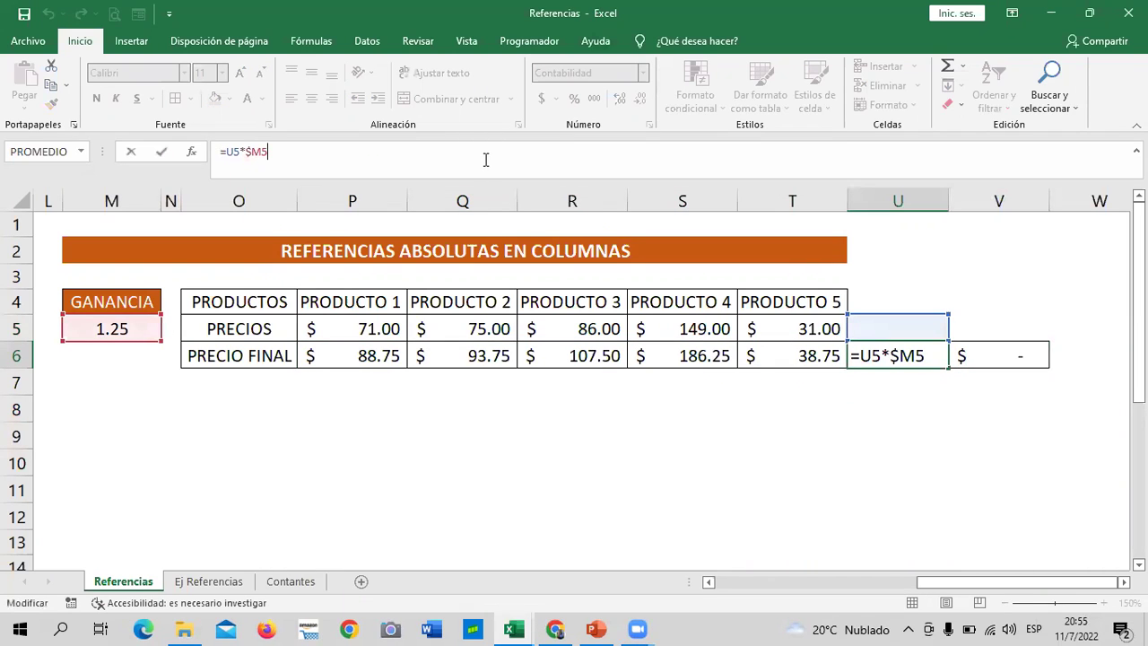
pyautogui.click(949, 397)
pyautogui.press('Up')
pyautogui.press('Up')
# Enter price 50 in U5 and 100 in V5.
pyautogui.click(888, 326)
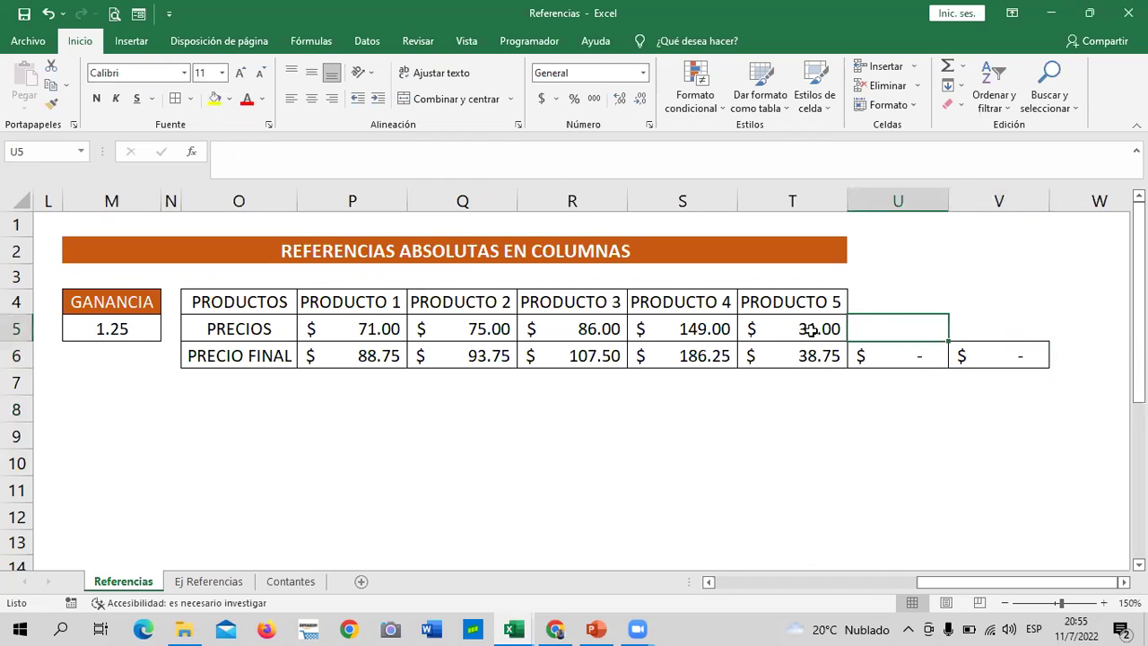
pyautogui.write('50')
pyautogui.press('Return')
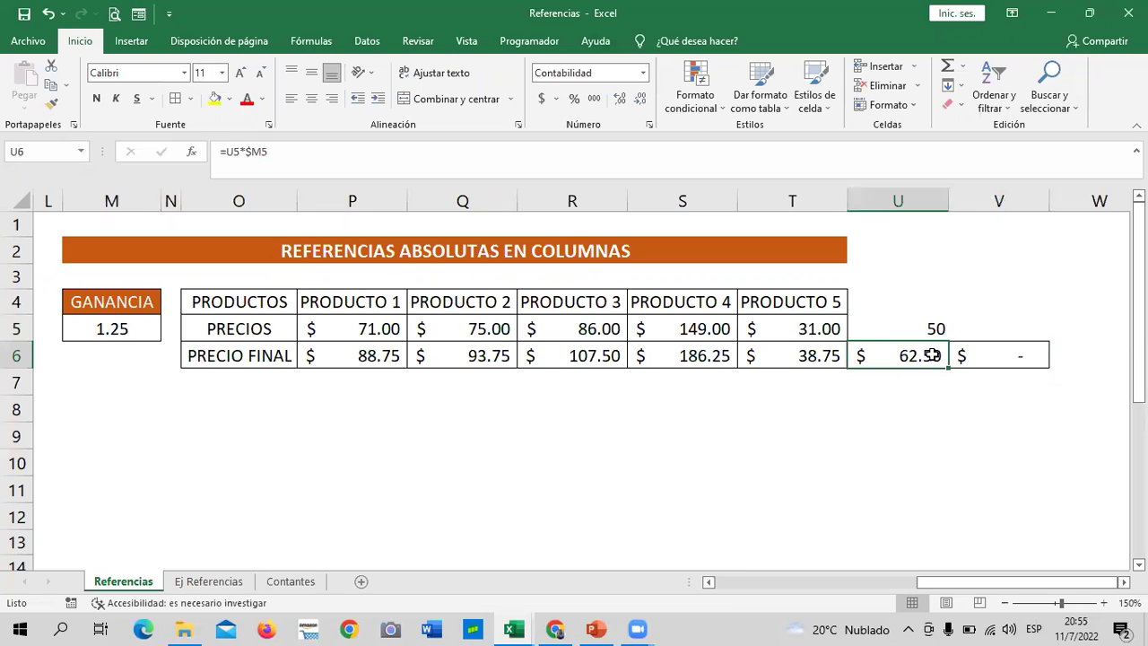
pyautogui.click(906, 327)
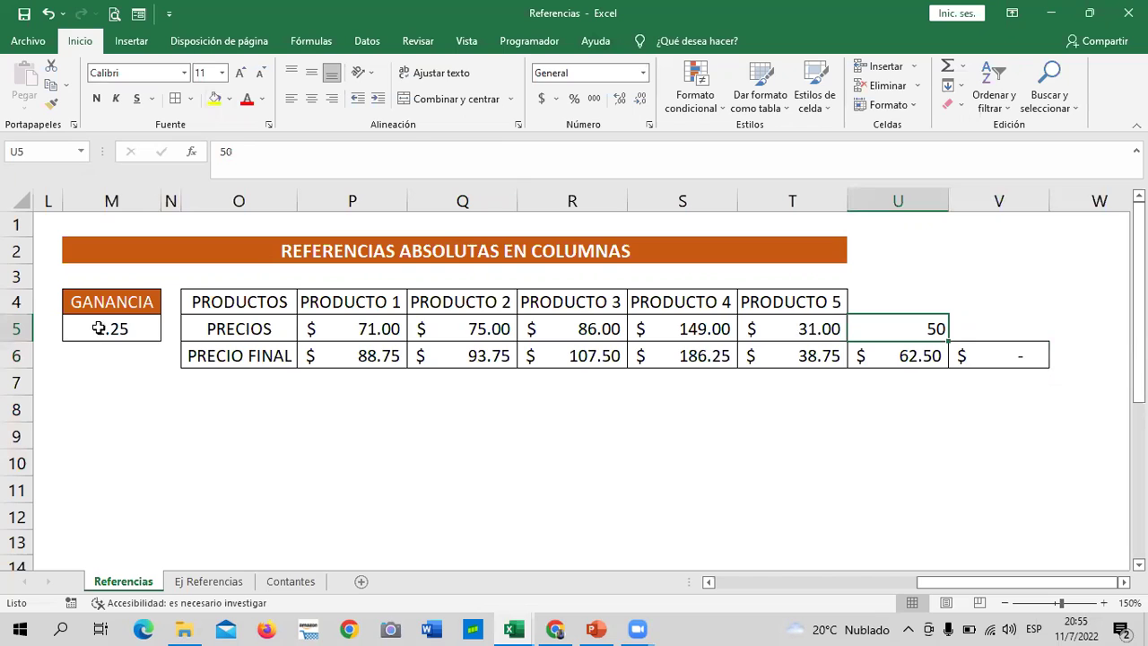
pyautogui.click(969, 333)
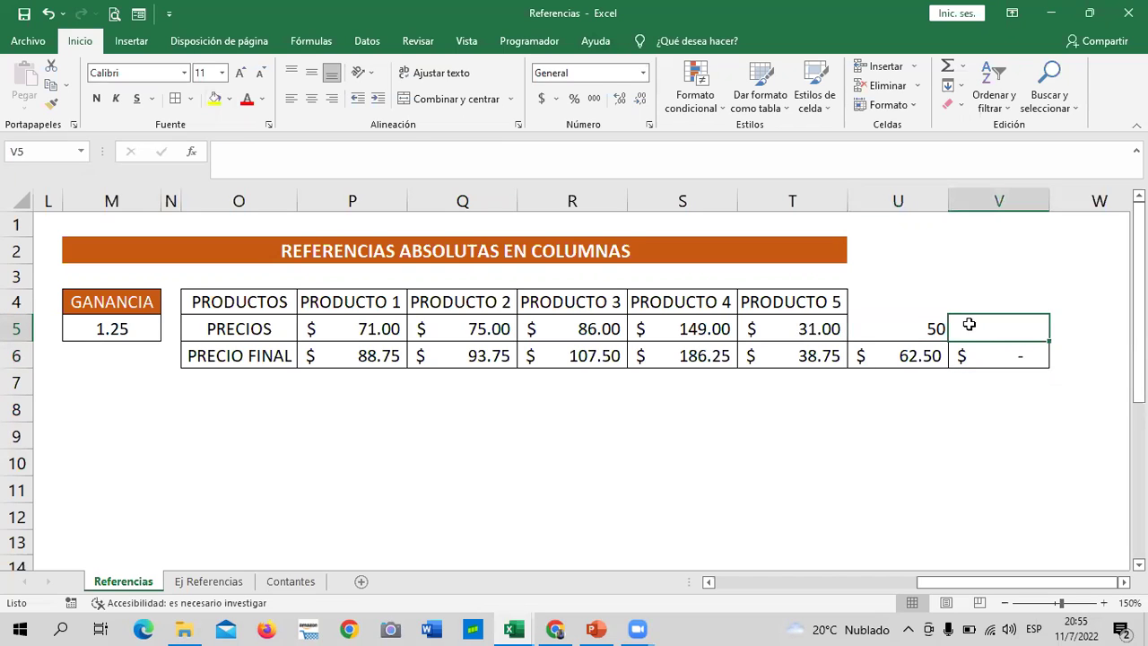
pyautogui.write('100')
pyautogui.press('Return')
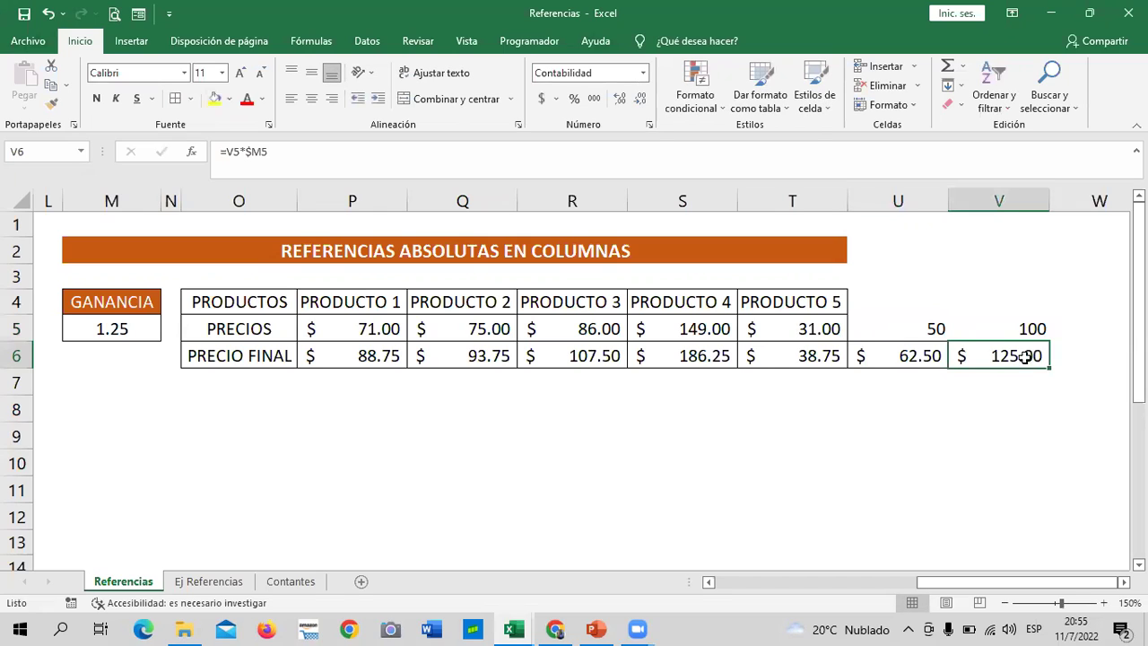
pyautogui.click(1020, 329)
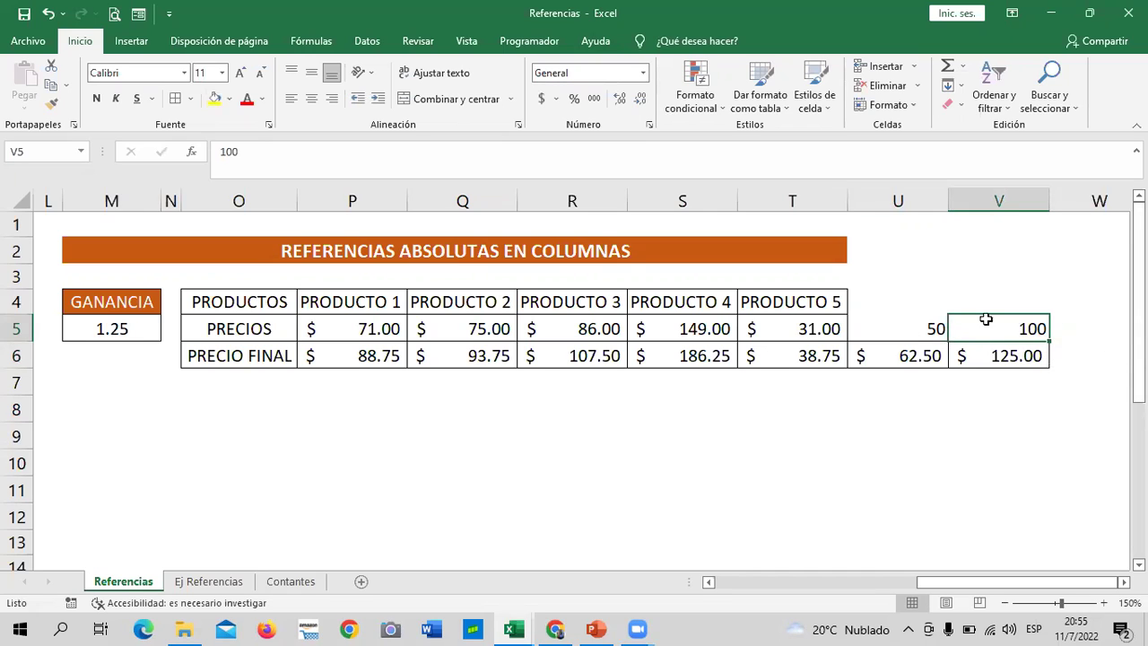
# Select U5:V6 to review the new products' prices and $62.50 and $125.00 final prices.
pyautogui.click(885, 328)
pyautogui.click(867, 439)
pyautogui.click(931, 320)
pyautogui.moveTo(931, 320)
pyautogui.mouseDown()
pyautogui.moveTo(1007, 325)
pyautogui.moveTo(1004, 350)
pyautogui.mouseUp()
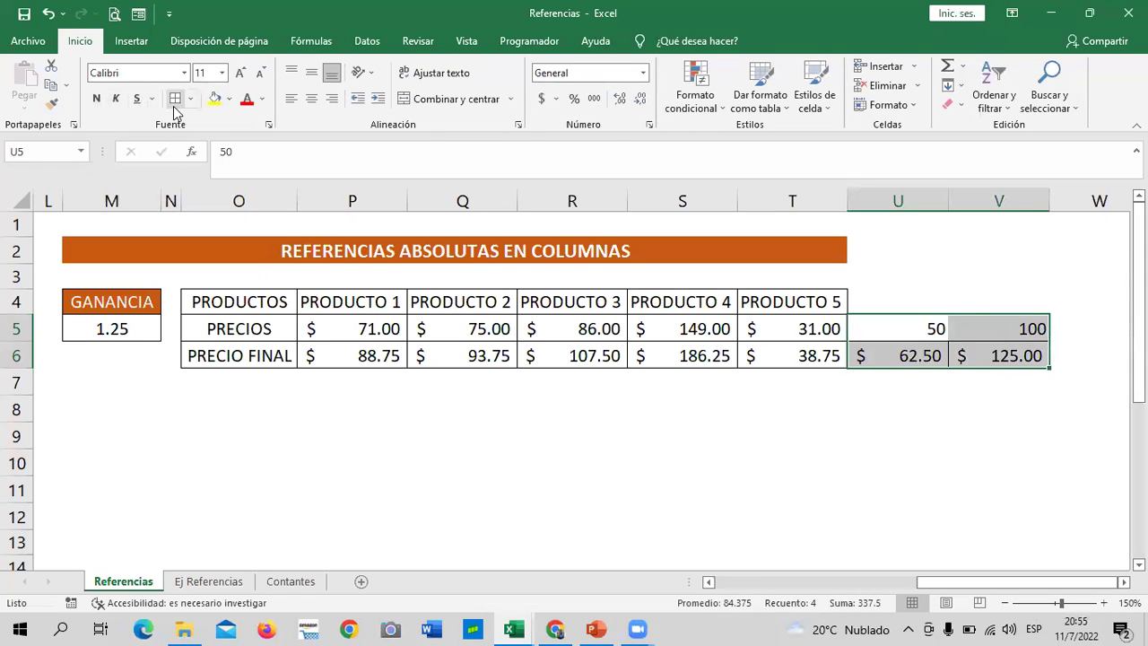
pyautogui.click(596, 487)
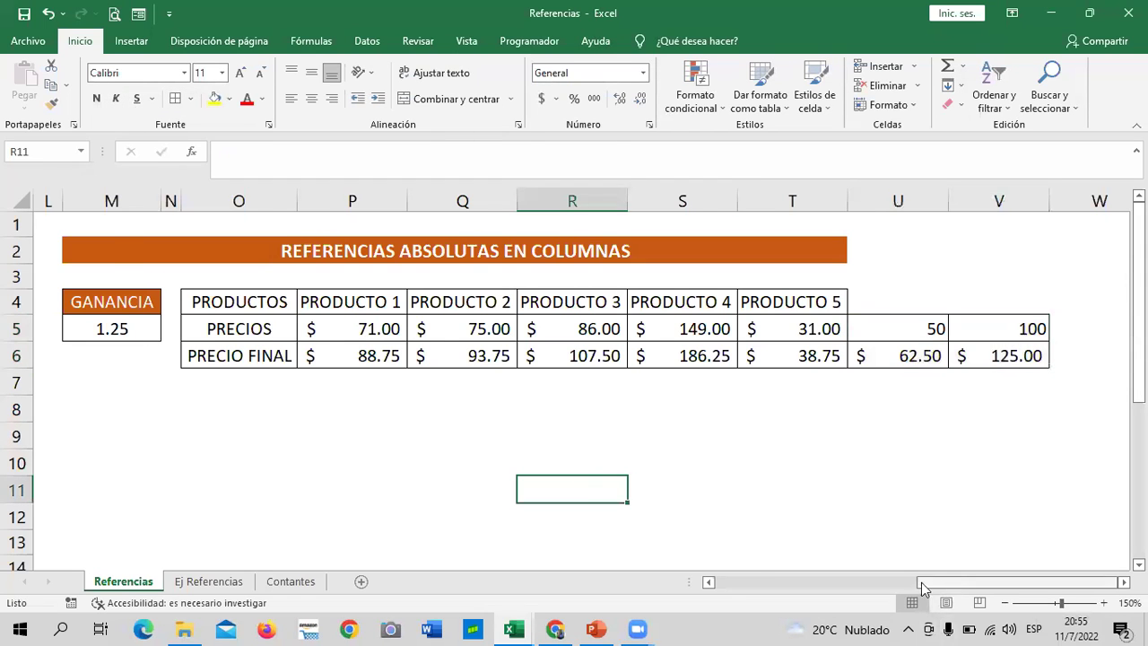
# Scroll back to the FILAS table and view the formulas in K5, K6 and K7.
pyautogui.moveTo(921, 582); pyautogui.dragTo(745, 560)
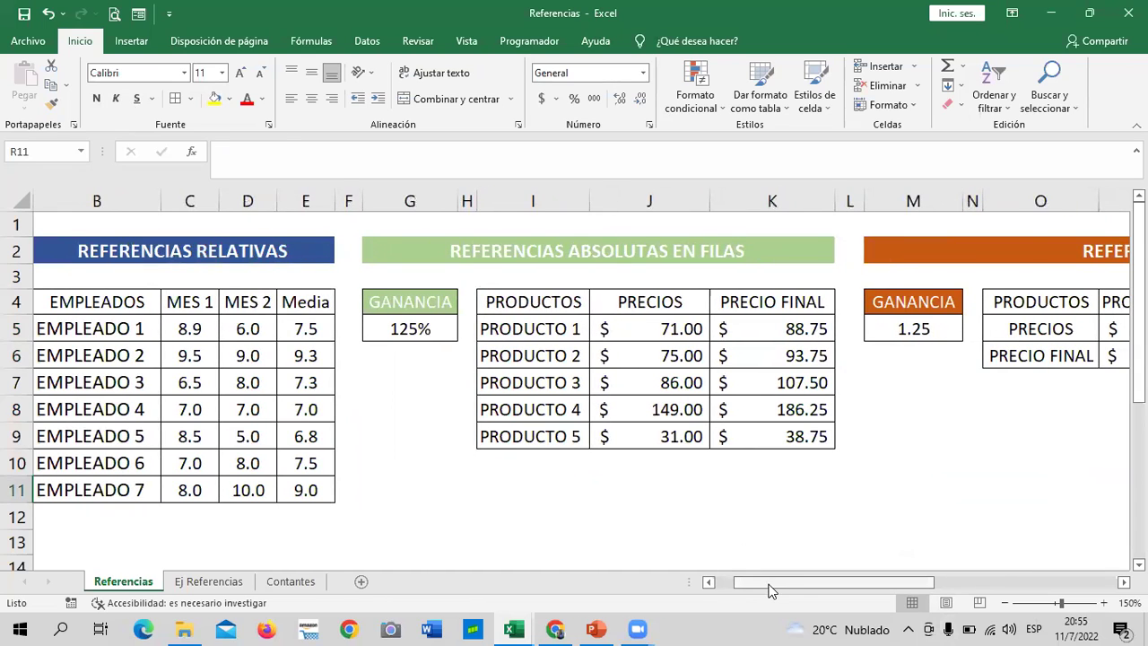
pyautogui.hscroll(2, 569, 320)
pyautogui.click(571, 320)
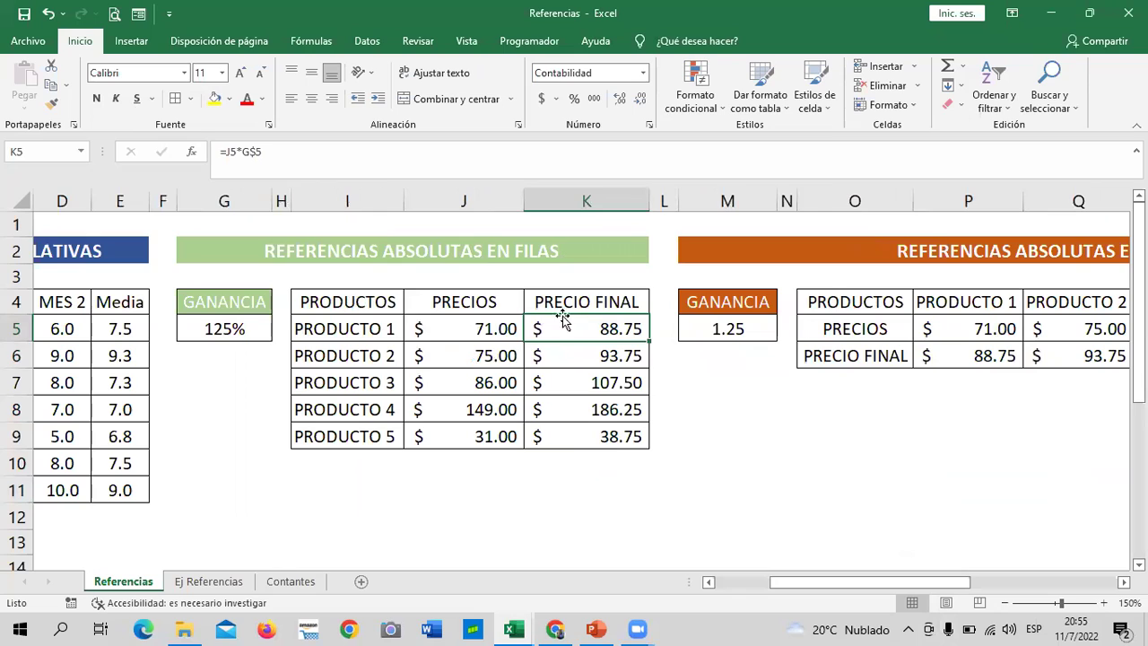
pyautogui.click(551, 356)
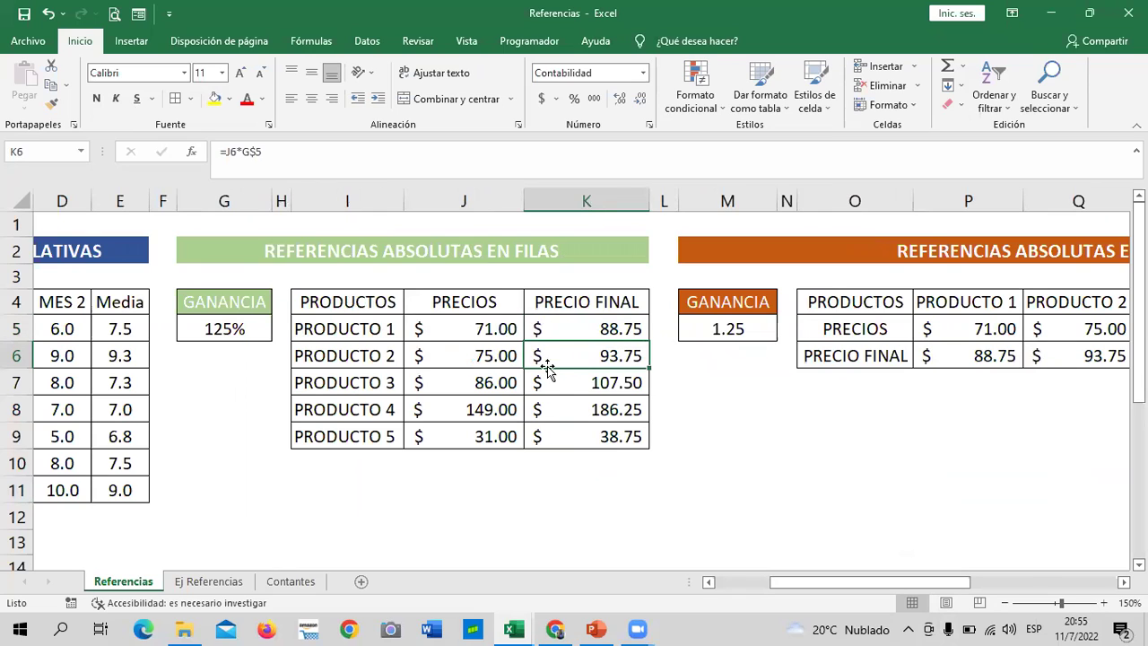
pyautogui.click(549, 384)
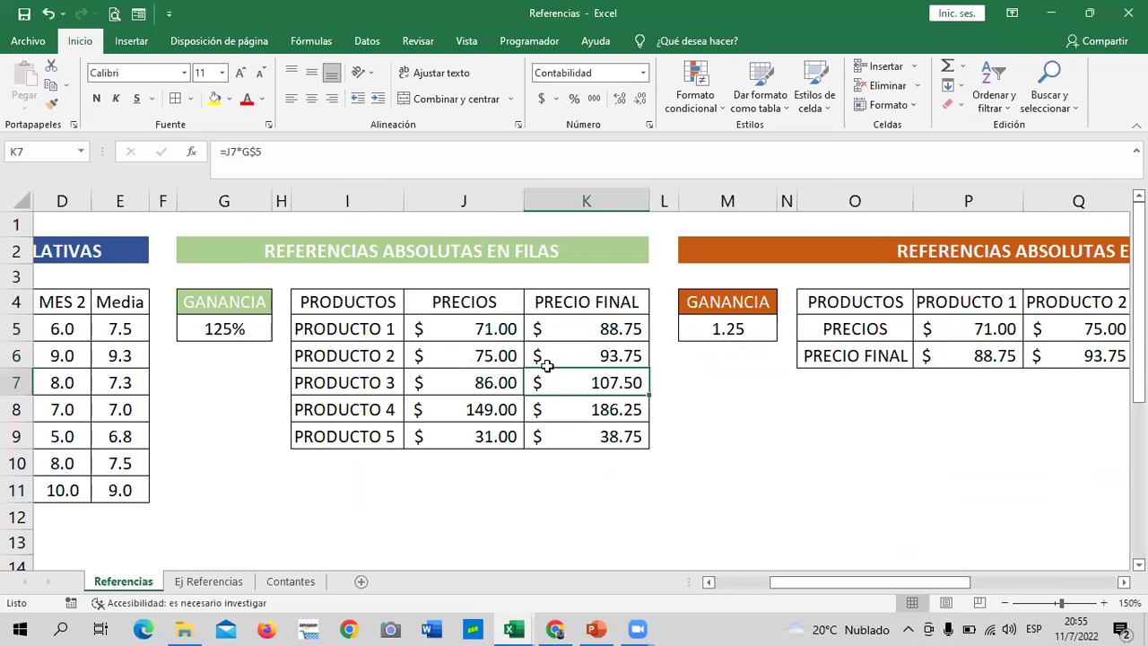
pyautogui.click(720, 363)
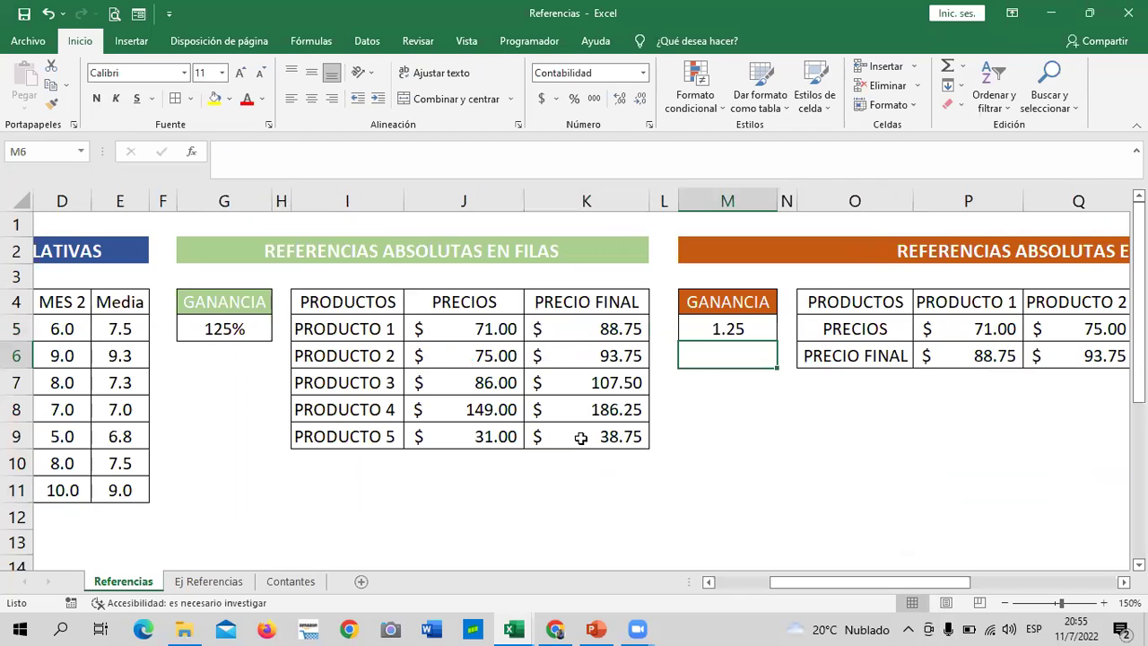
pyautogui.moveTo(584, 463); pyautogui.dragTo(581, 538)
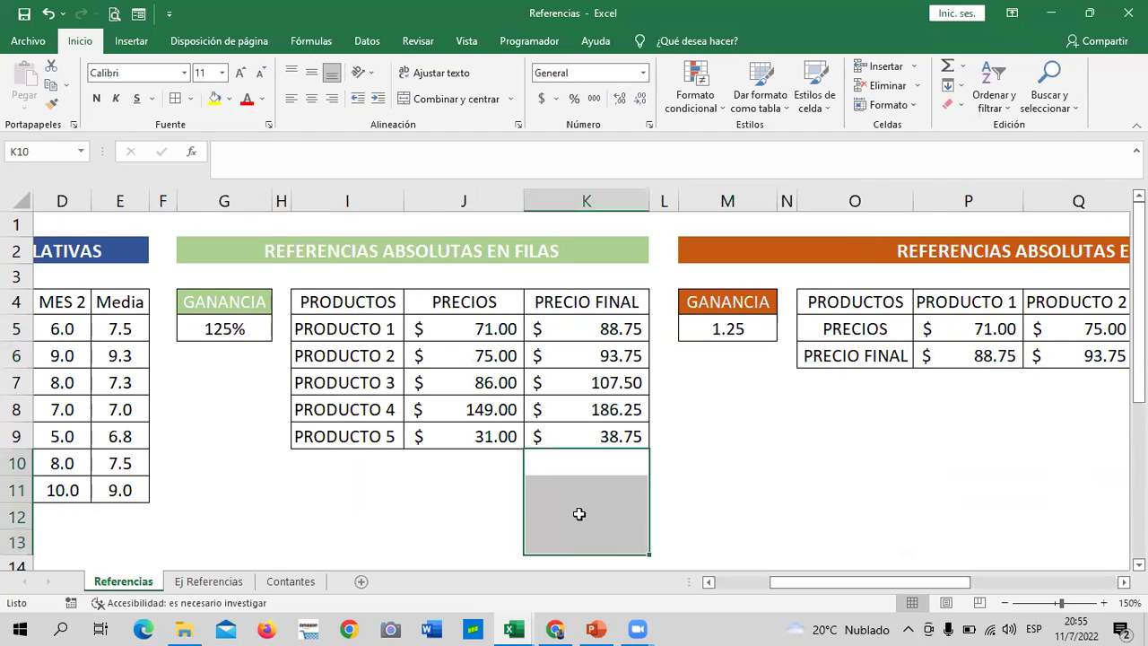
# Check the G$5 references in K5 and K7 and the 125% GANANCIA in G5.
pyautogui.click(213, 196)
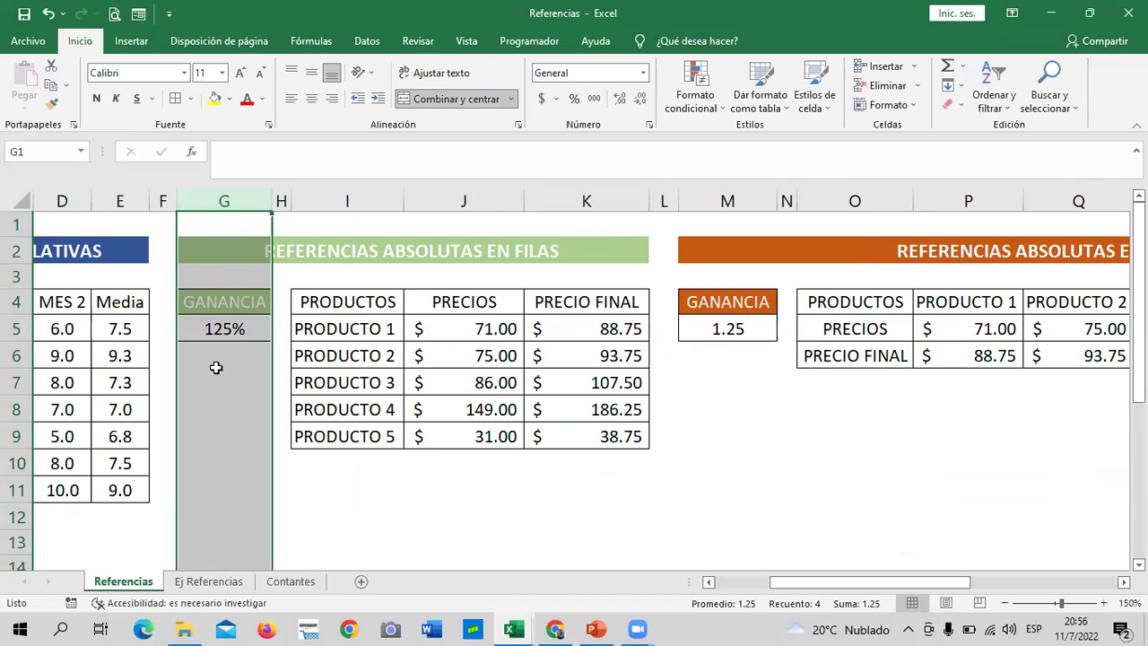
pyautogui.click(617, 508)
pyautogui.click(595, 332)
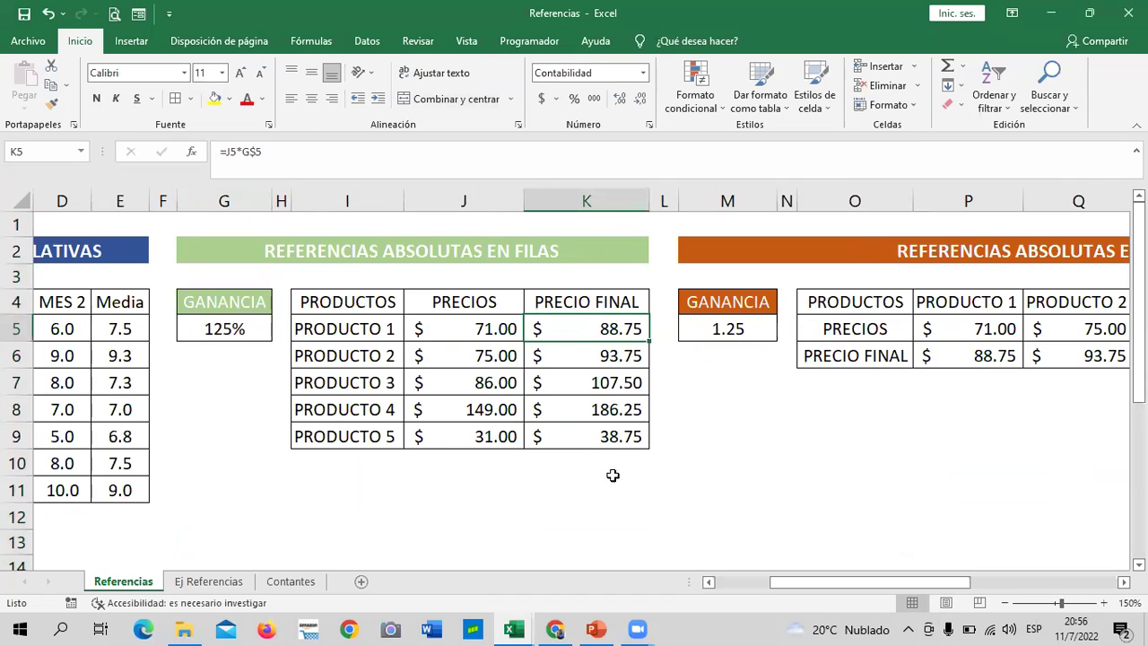
pyautogui.click(567, 371)
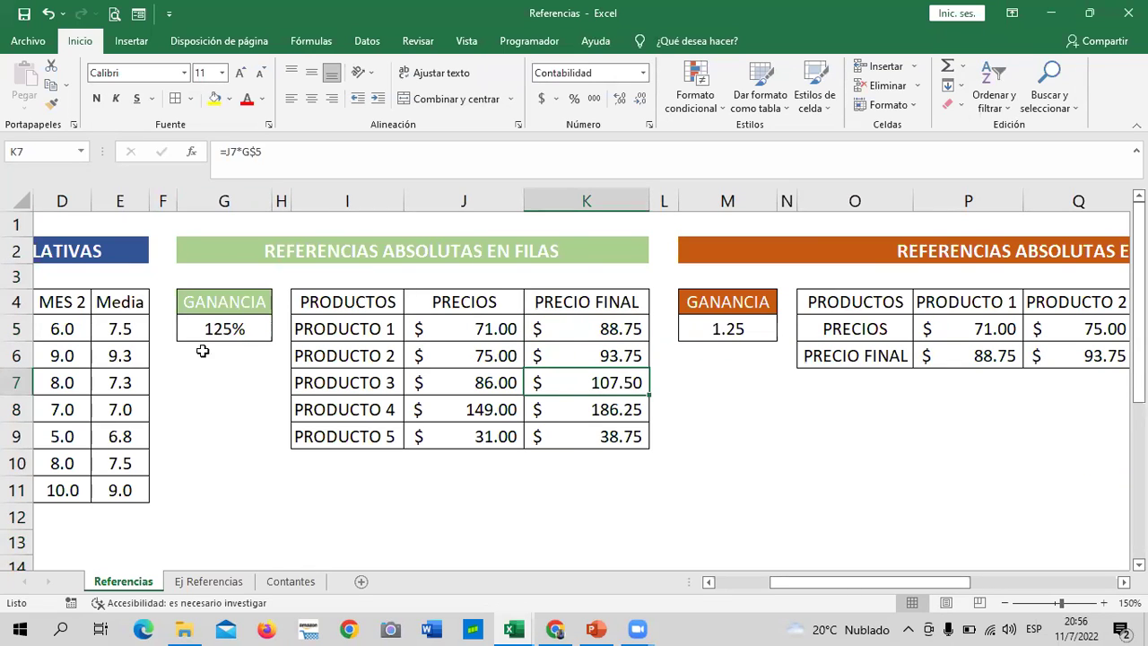
pyautogui.click(231, 330)
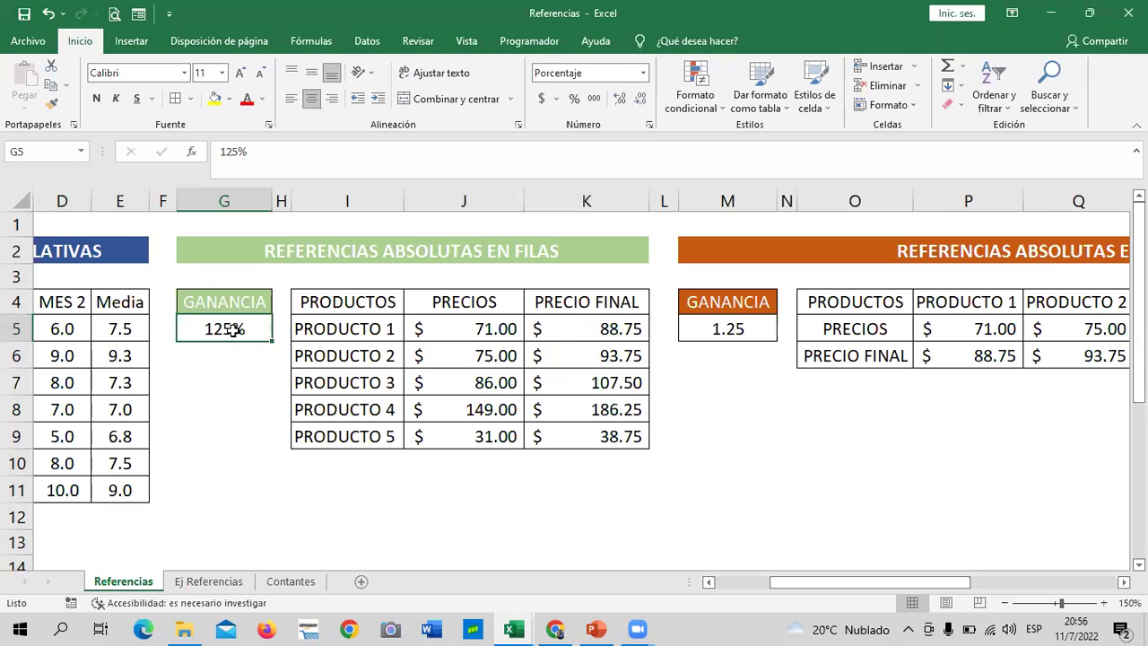
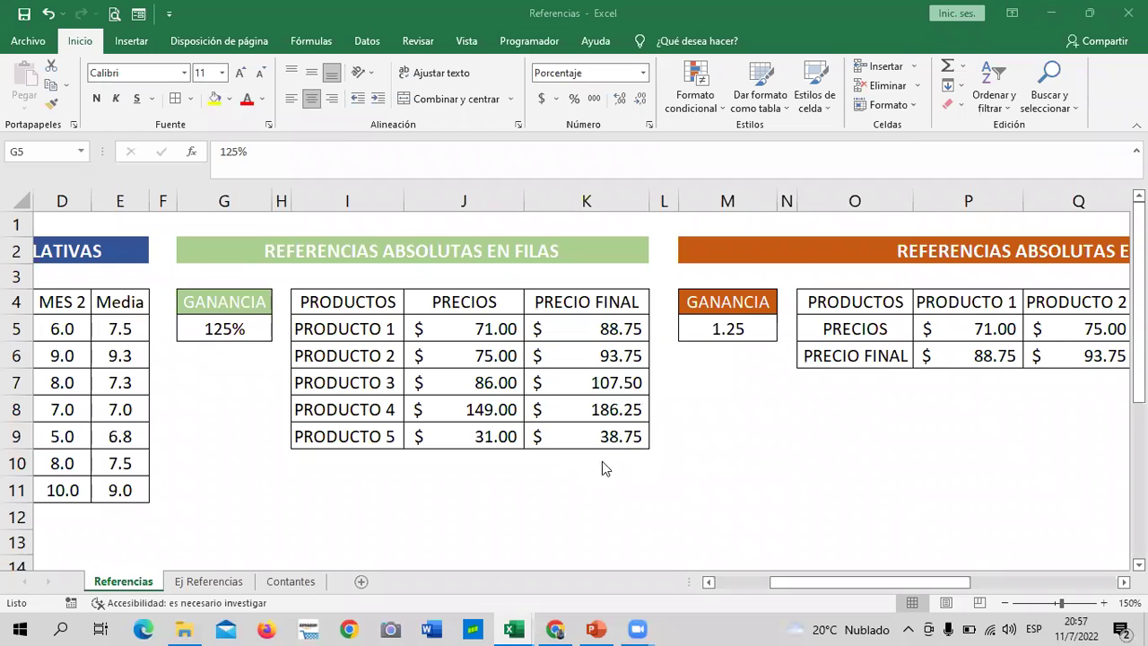
# Switch to the Referencia Relativa y Absoluta copy workbook and add a new blank sheet, Hoja1.
pyautogui.click(721, 397)
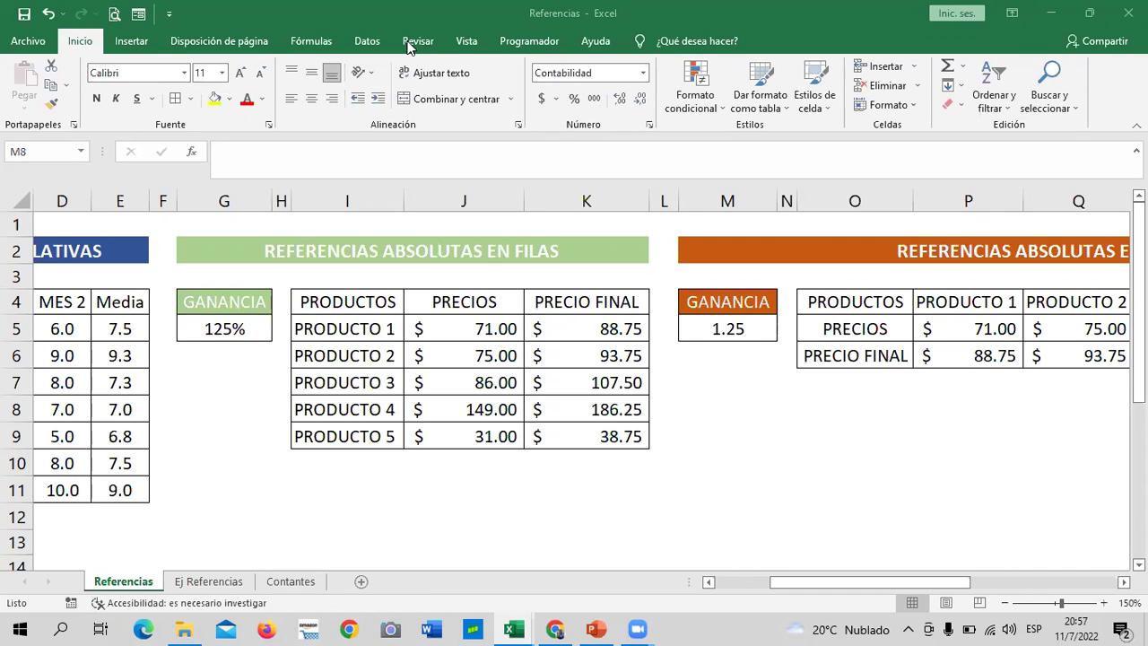
pyautogui.click(863, 583)
pyautogui.moveTo(760, 582); pyautogui.dragTo(706, 583)
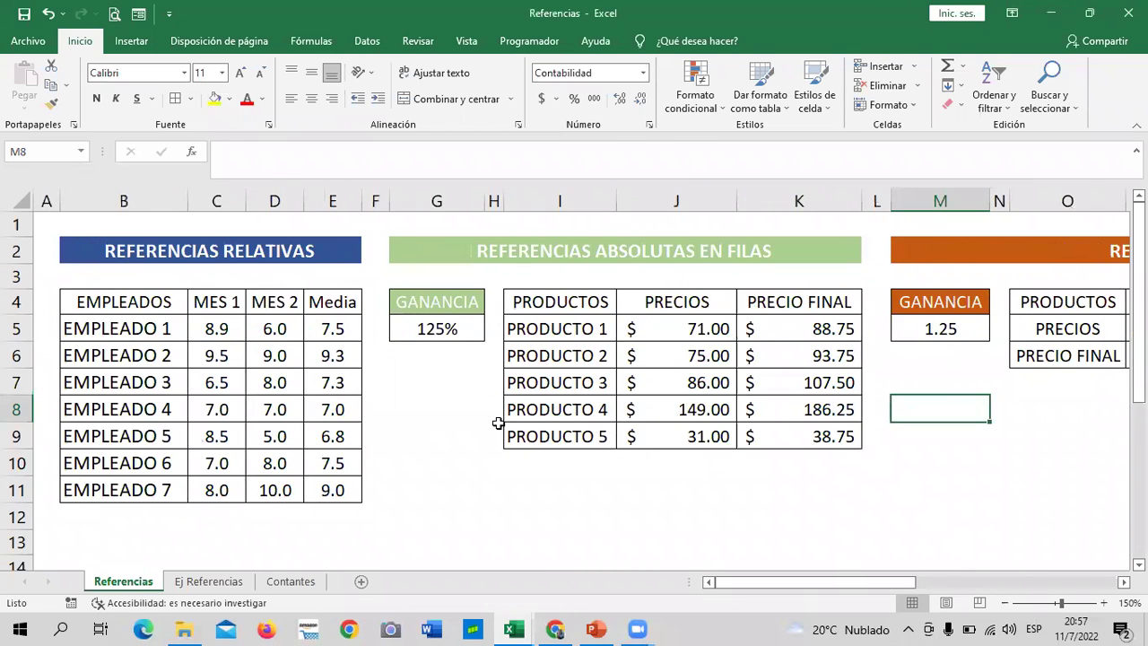
pyautogui.scroll(-4, 499, 421)
pyautogui.scroll(4, 448, 442)
pyautogui.click(513, 627)
pyautogui.click(612, 573)
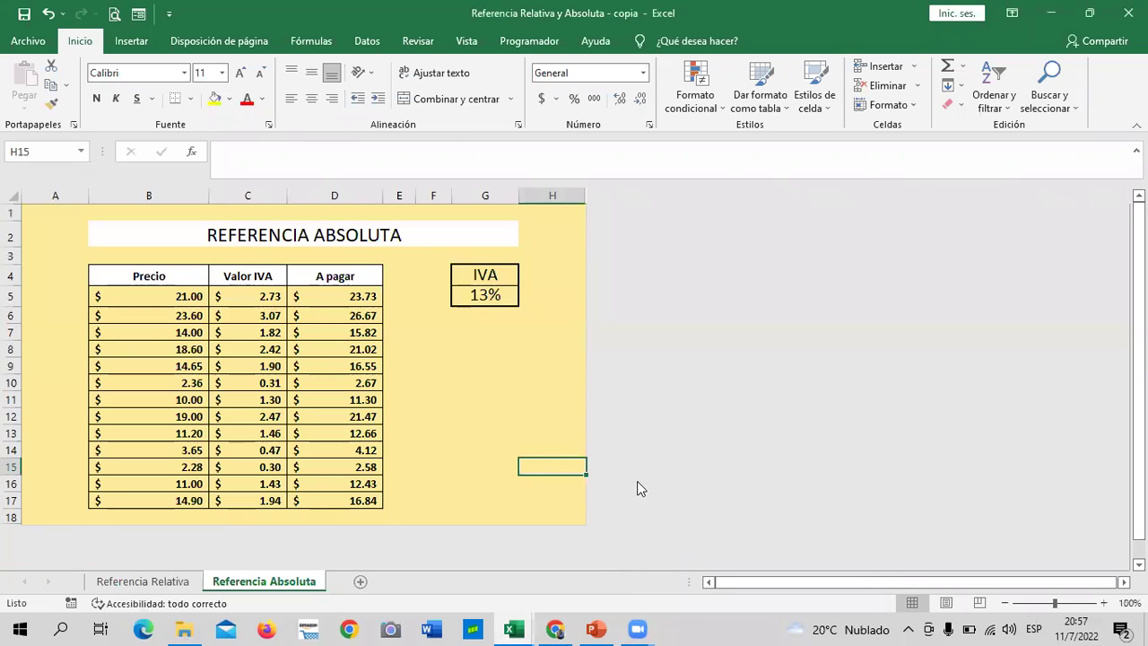
pyautogui.click(360, 581)
pyautogui.click(574, 415)
# Give cells B2:B8 All Borders and Percent (Porcentaje) format.
pyautogui.click(124, 229)
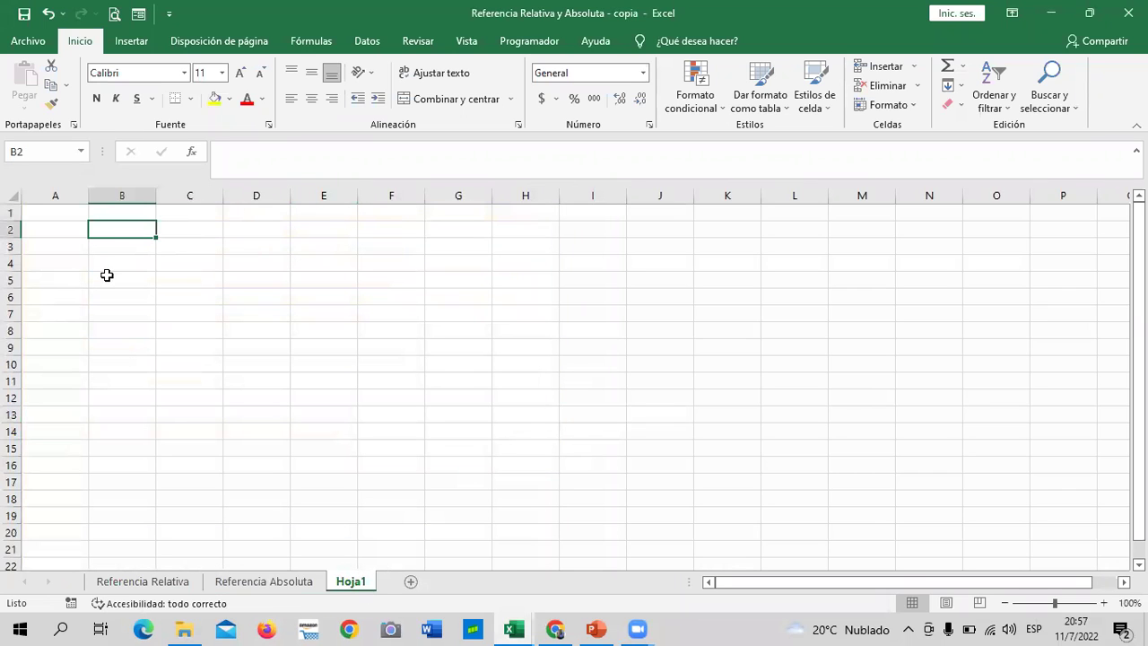
pyautogui.moveTo(117, 237); pyautogui.dragTo(256, 311)
pyautogui.moveTo(126, 229); pyautogui.dragTo(124, 328)
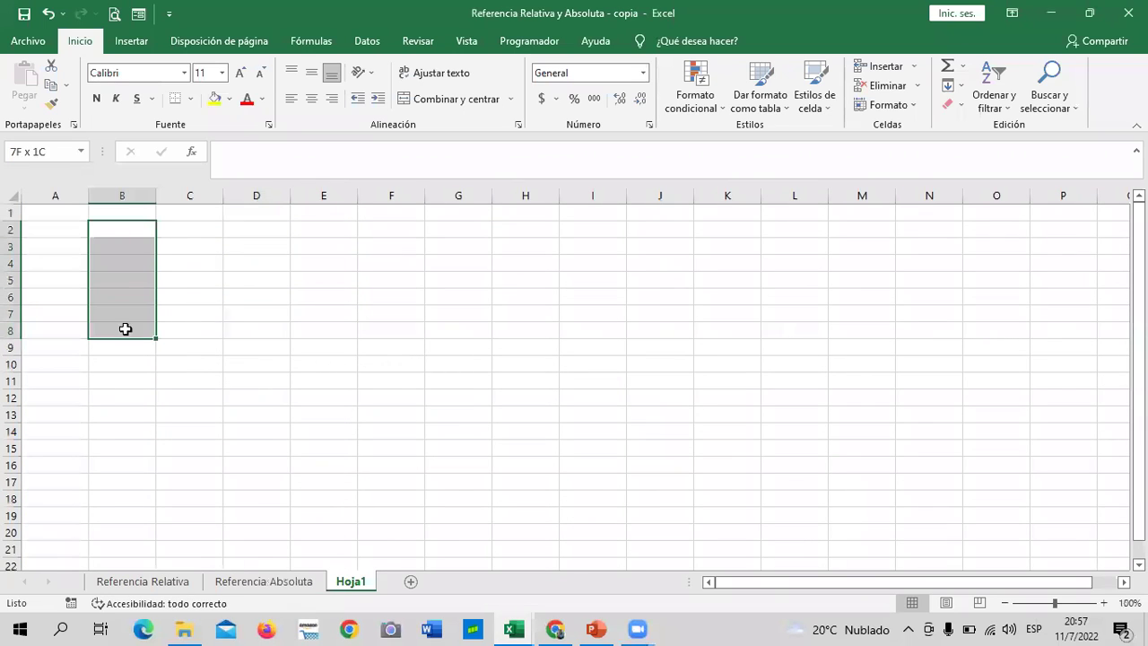
pyautogui.click(191, 99)
pyautogui.click(255, 243)
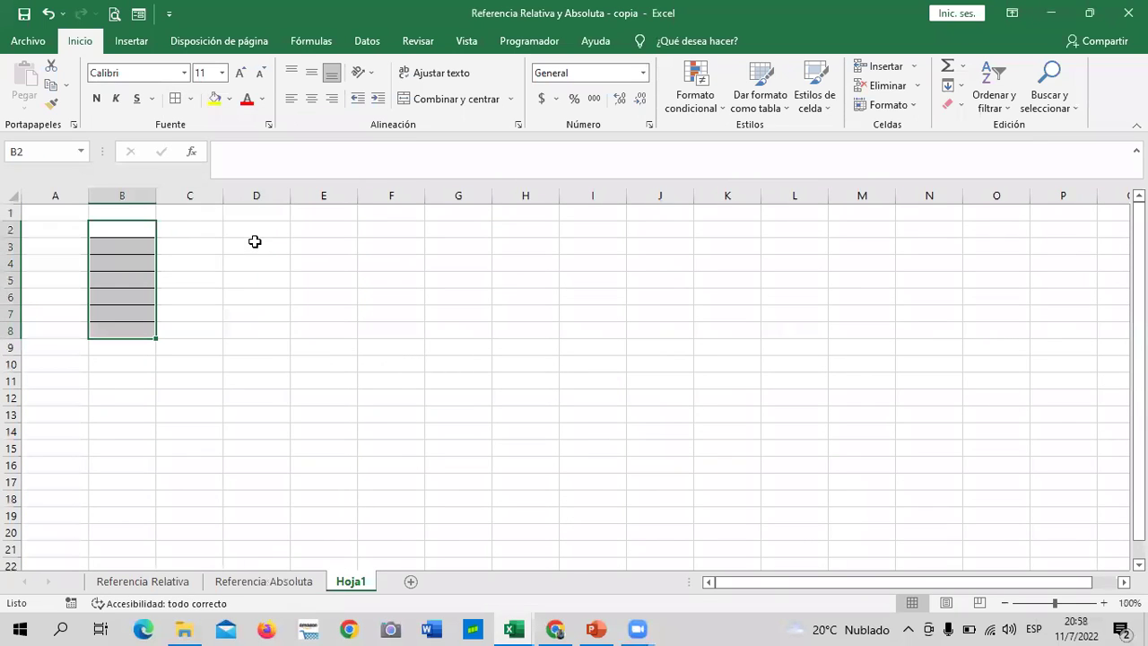
pyautogui.click(575, 99)
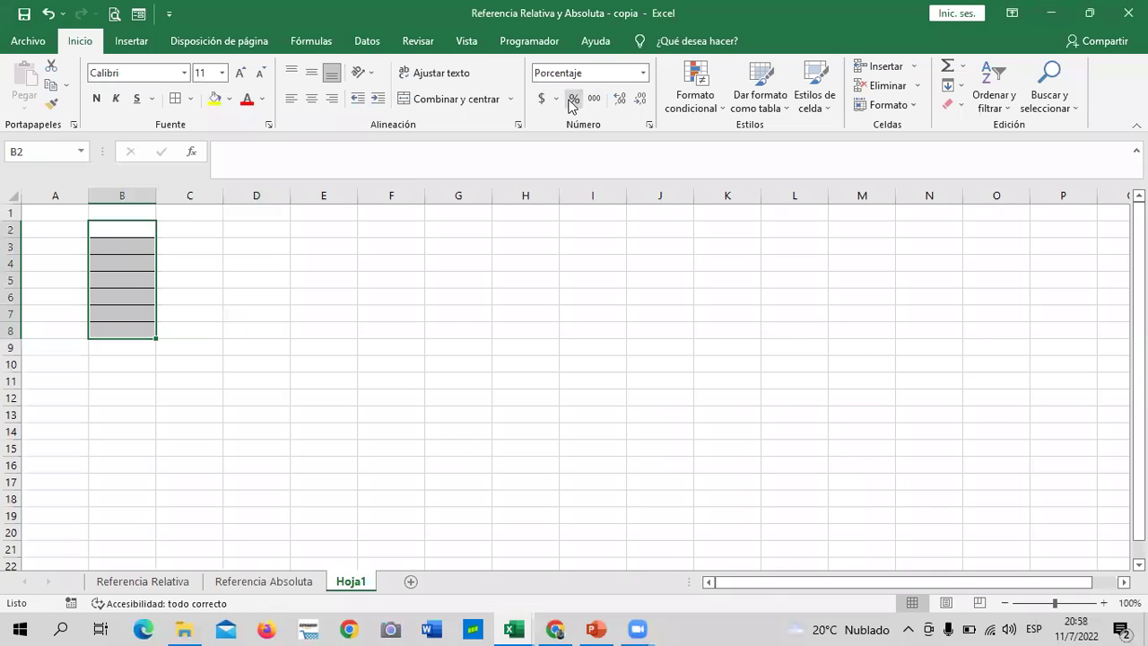
# Enter 10, 20, 30, 40, 50, 50 and 70 down B2 through B8 as percentages.
pyautogui.click(116, 224)
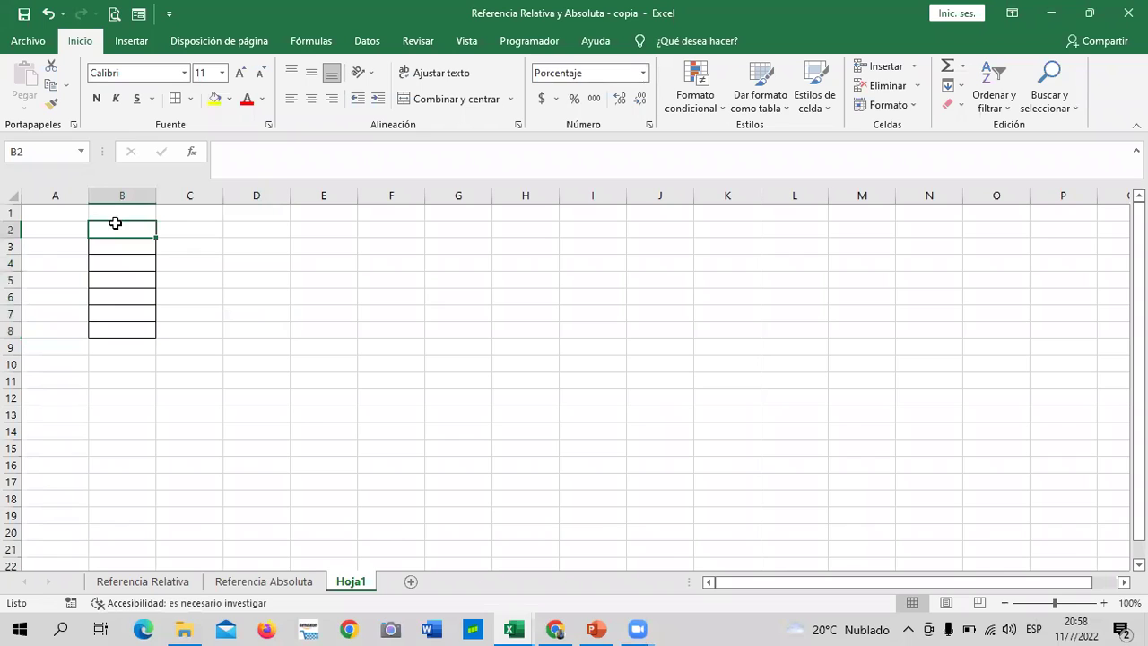
pyautogui.write('10')
pyautogui.press('Return')
pyautogui.write('20')
pyautogui.press('Return')
pyautogui.write('3')
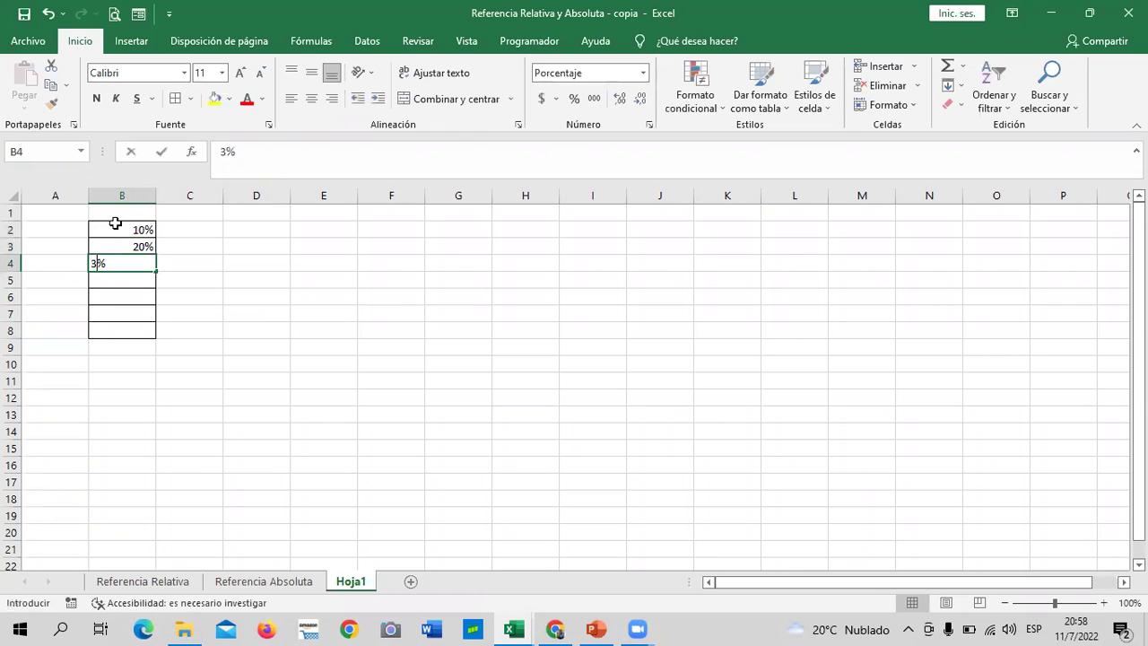
pyautogui.write('0')
pyautogui.press('Return')
pyautogui.write('40')
pyautogui.press('Return')
pyautogui.write('50')
pyautogui.press('Return')
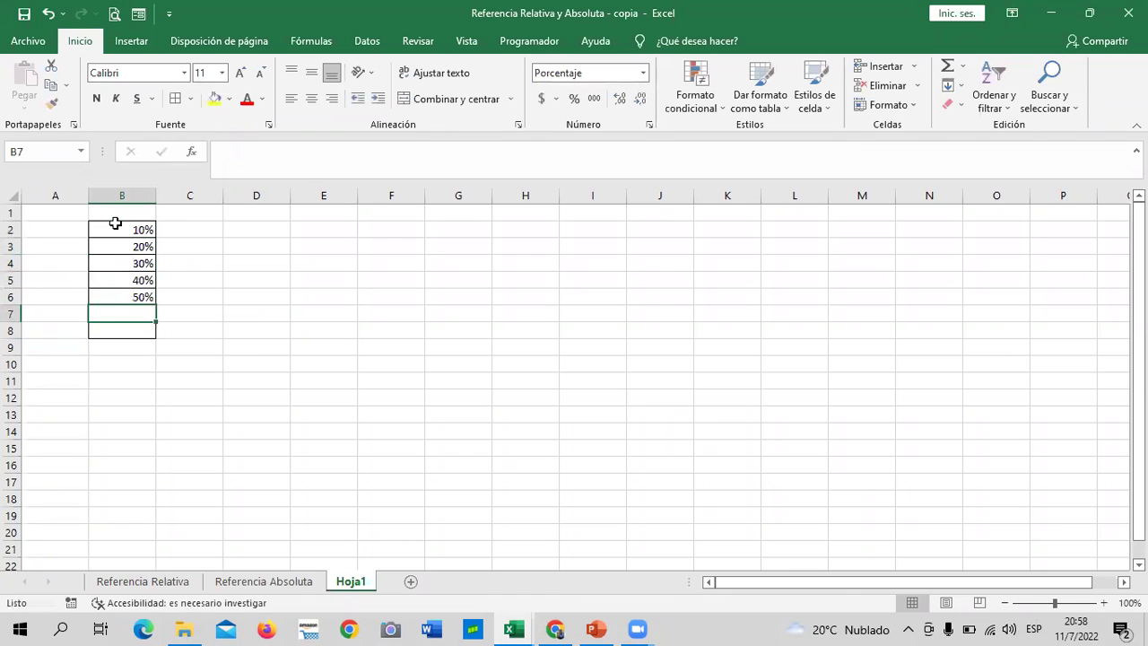
pyautogui.write('50')
pyautogui.press('Return')
pyautogui.write('70')
pyautogui.press('Return')
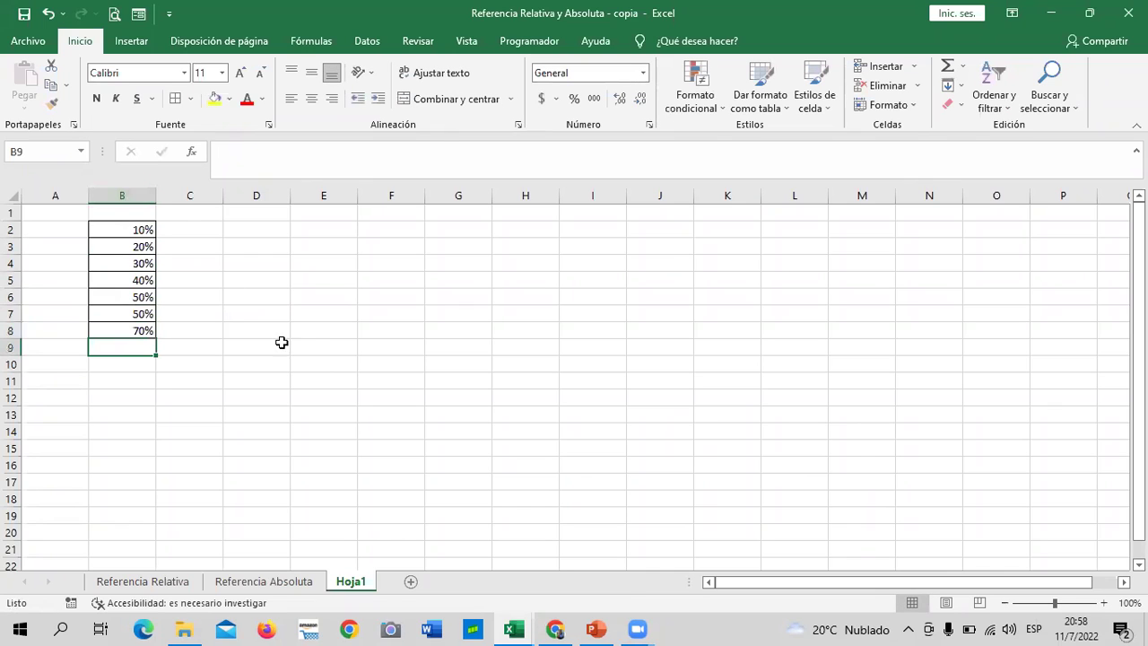
pyautogui.click(296, 347)
pyautogui.click(117, 229)
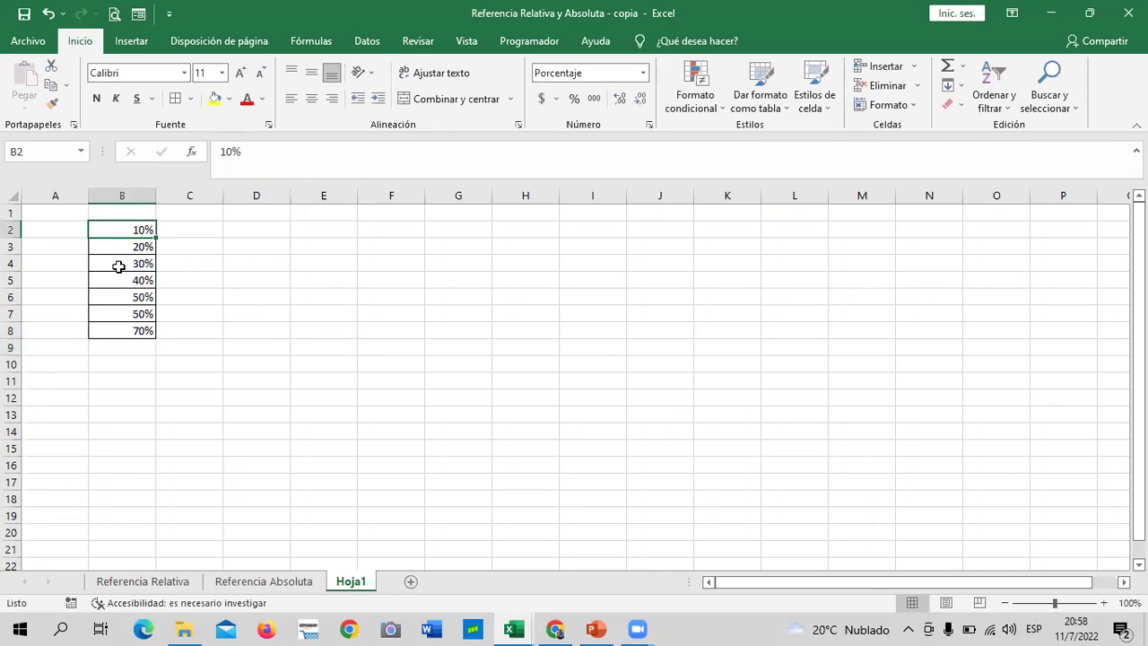
pyautogui.click(370, 228)
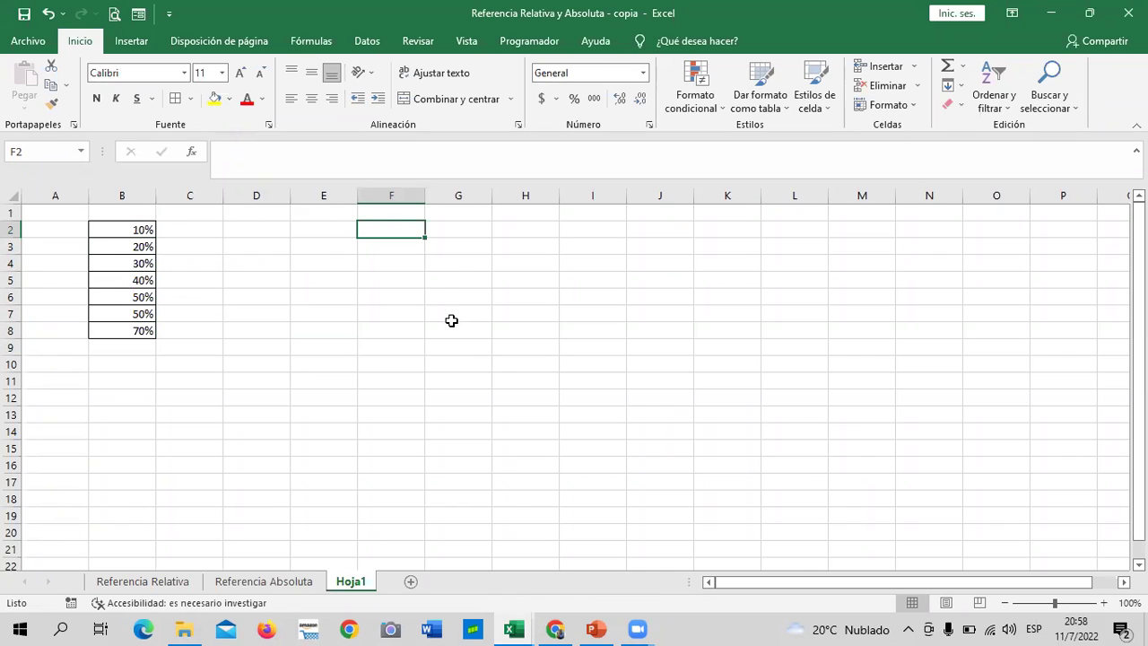
# Enter 1.25 in F2, then overwrite it with 20.
pyautogui.write('1')
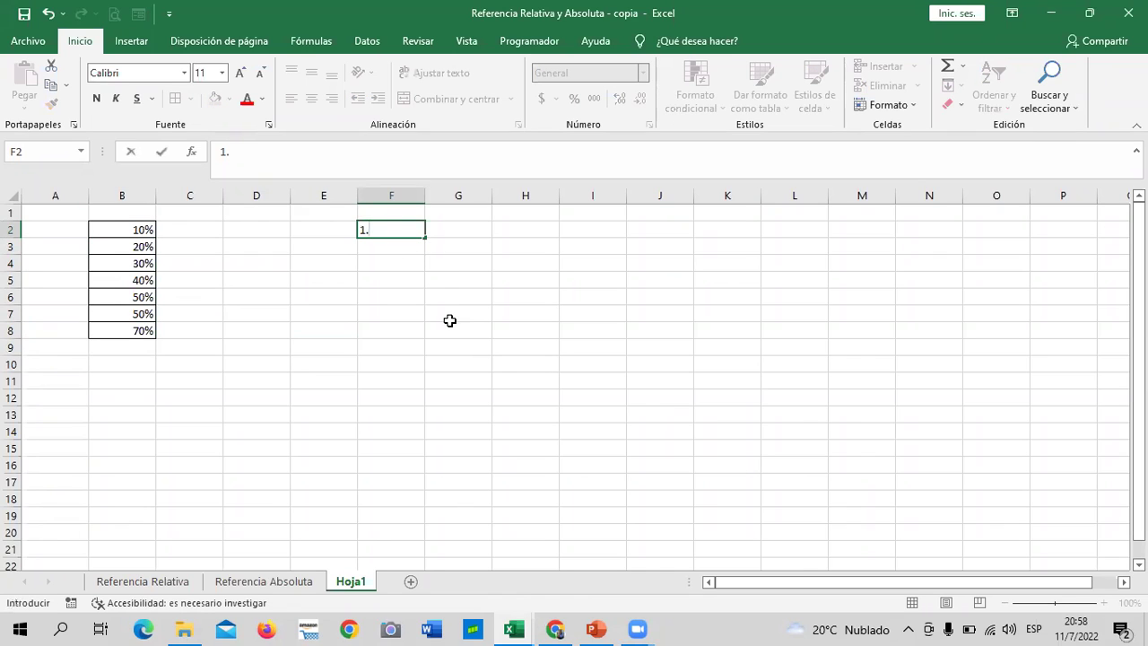
pyautogui.write('.25')
pyautogui.press('Return')
pyautogui.click(449, 330)
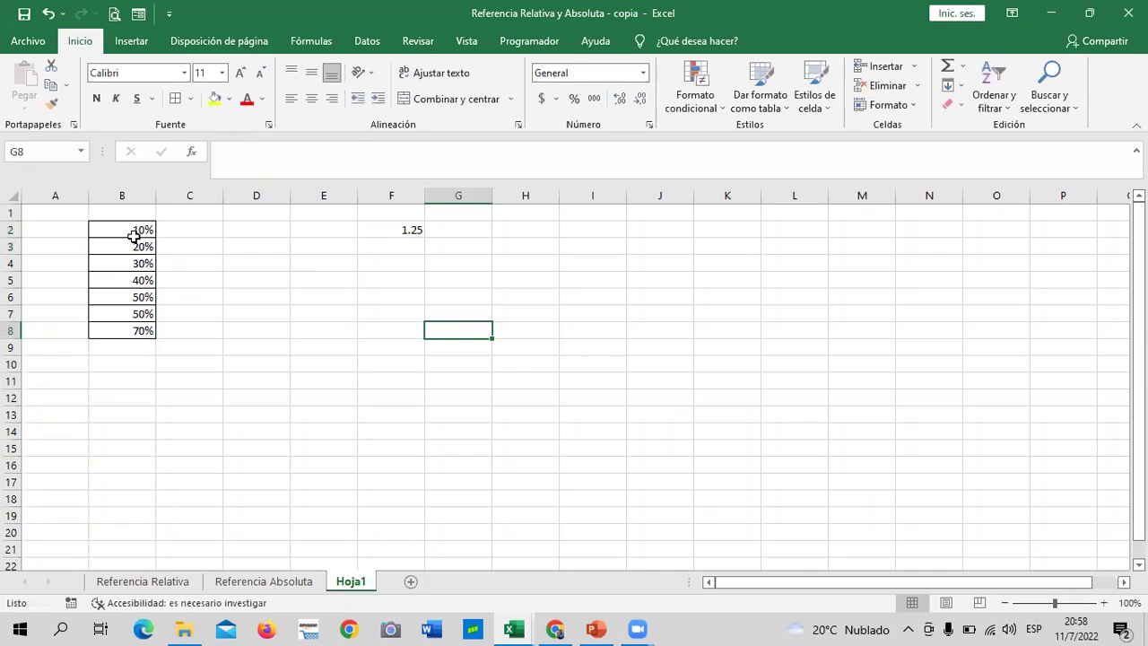
pyautogui.click(135, 235)
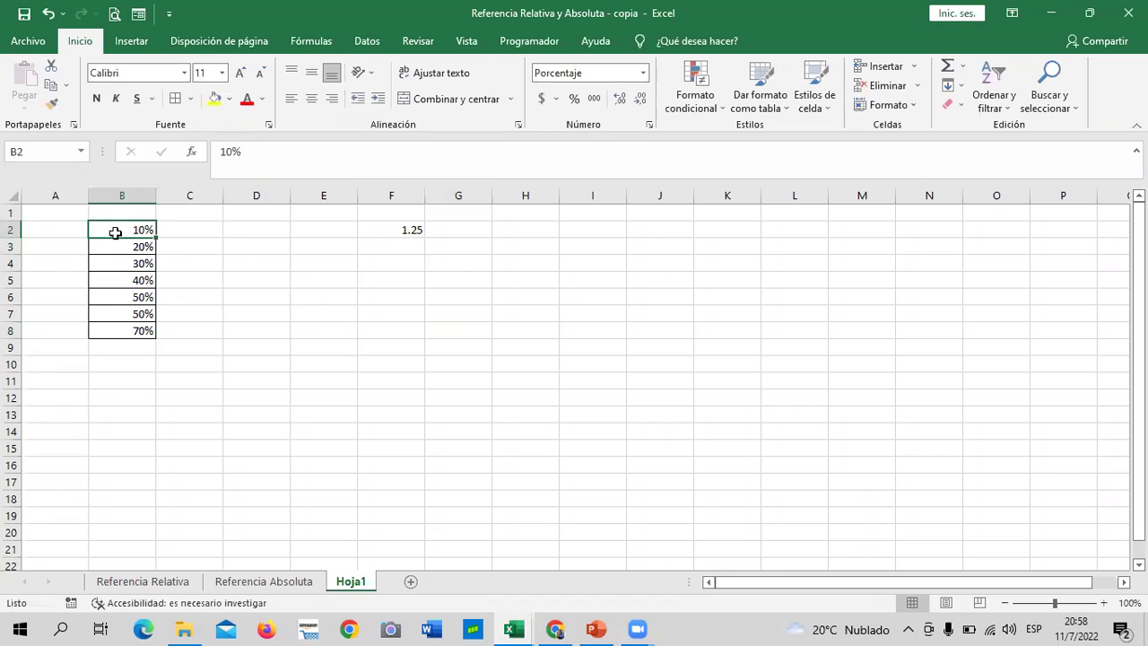
pyautogui.click(384, 229)
pyautogui.press('BackSpace')
pyautogui.write('20')
pyautogui.press('Return')
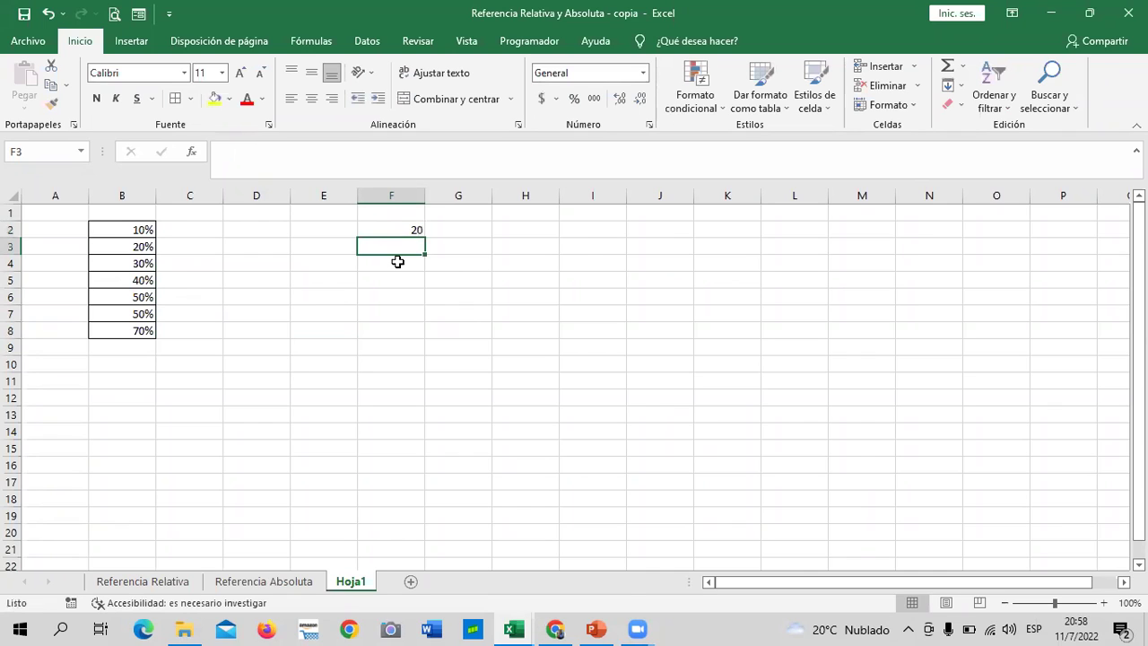
pyautogui.click(365, 342)
pyautogui.click(366, 235)
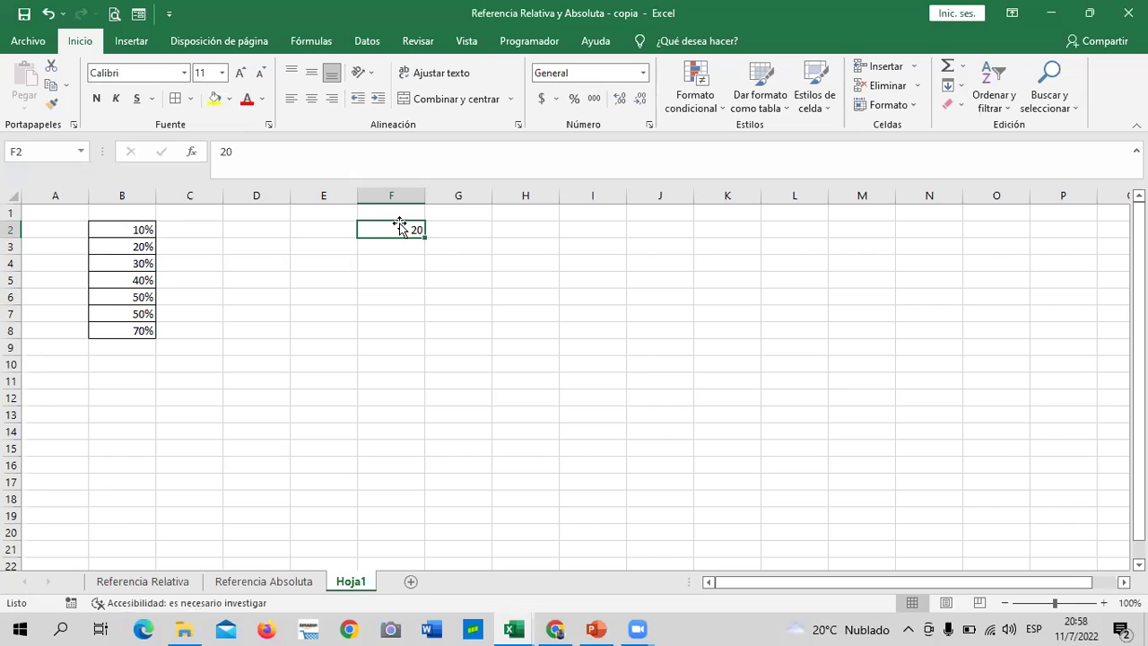
pyautogui.click(255, 228)
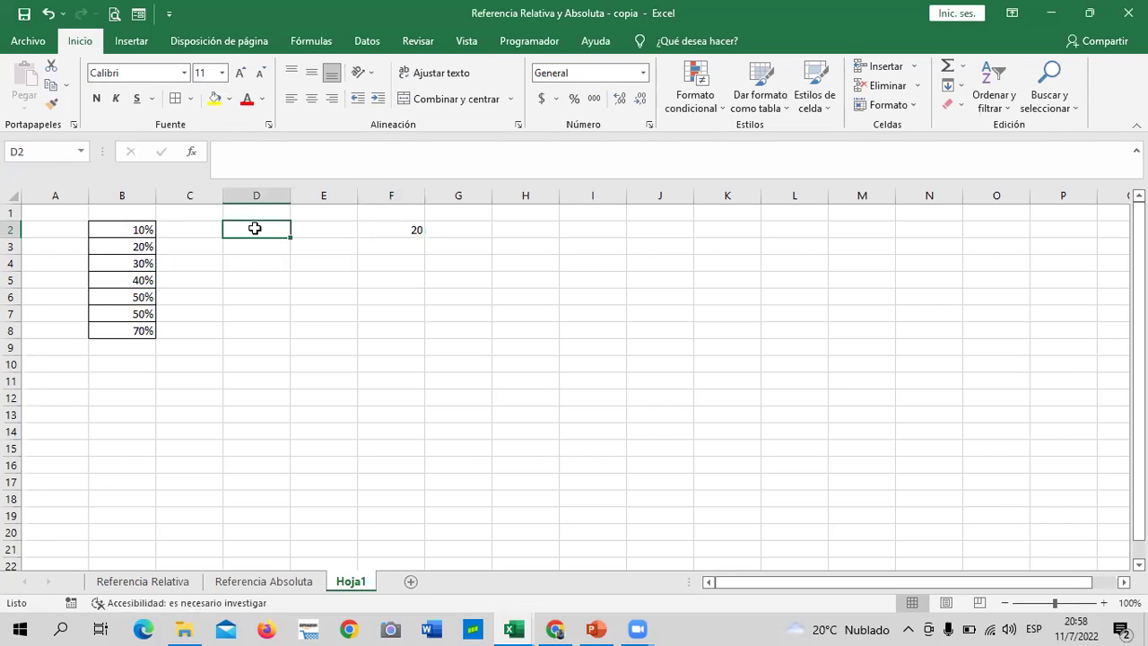
# Build the formula =B2*F$2 in D2, anchoring the F2 row with $.
pyautogui.write('=')
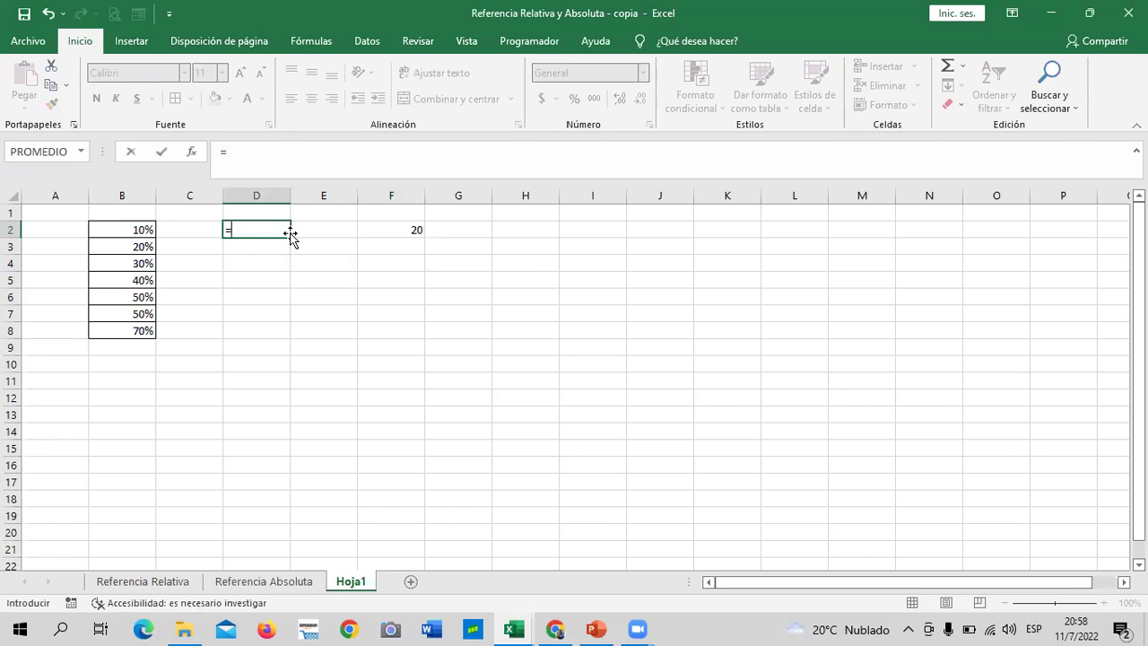
pyautogui.click(112, 227)
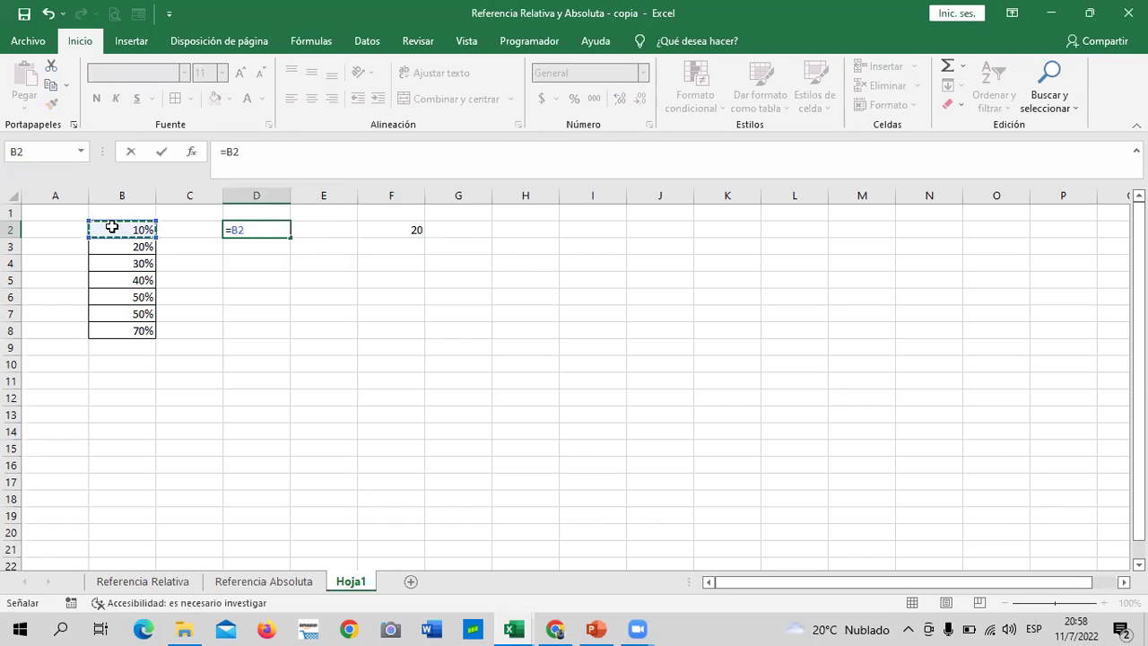
pyautogui.write('*')
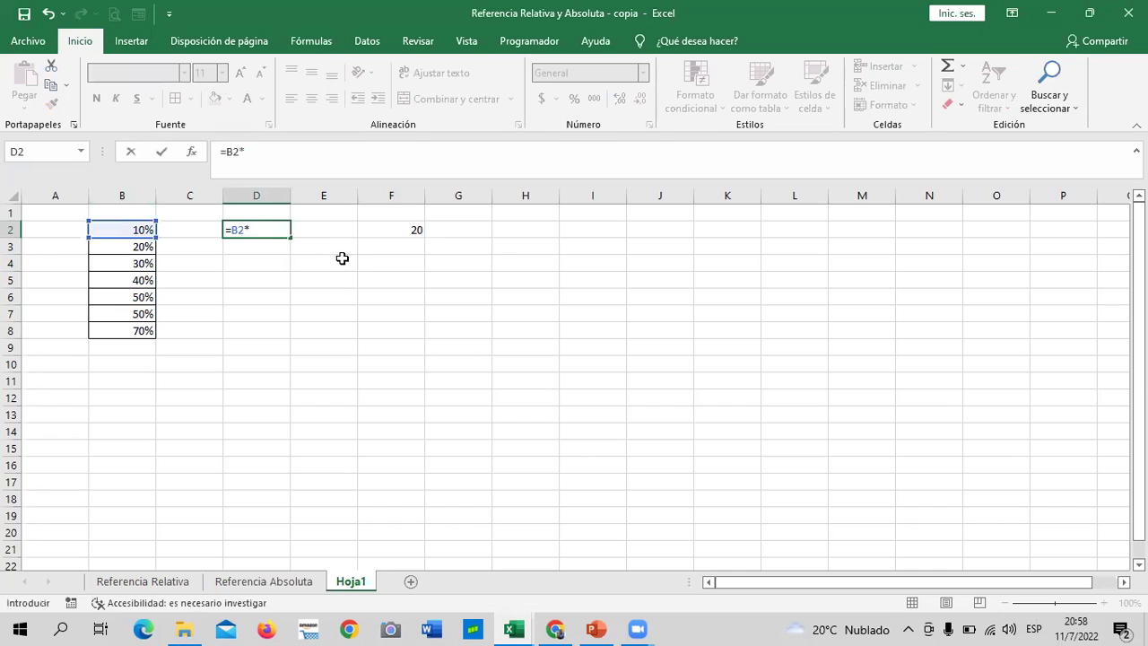
pyautogui.click(397, 227)
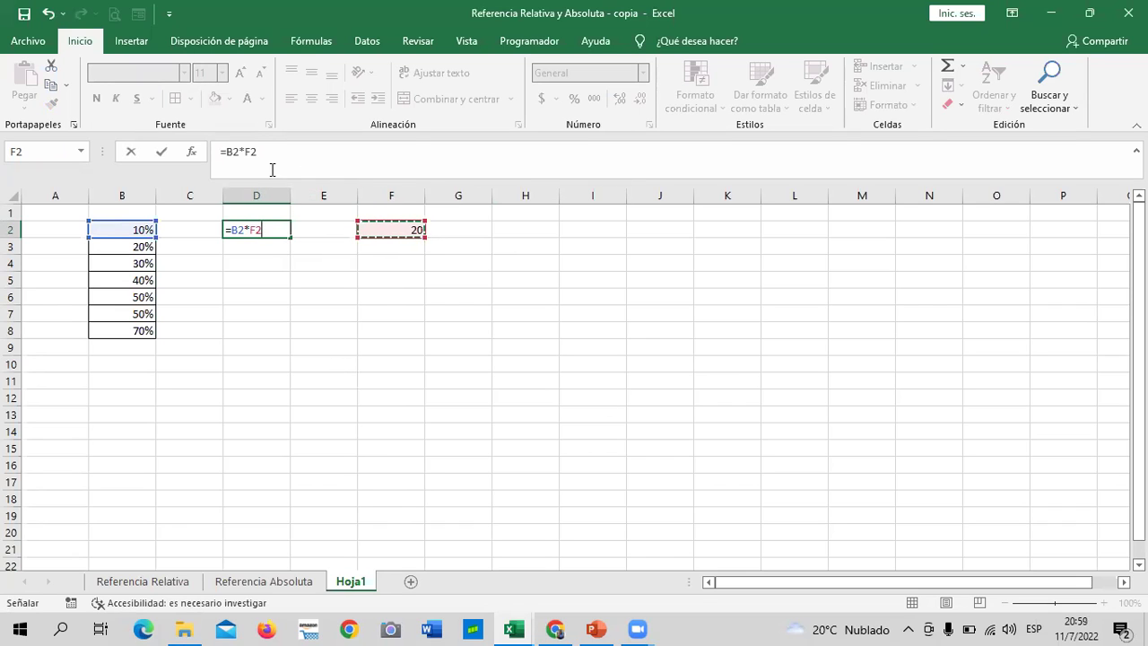
pyautogui.click(250, 151)
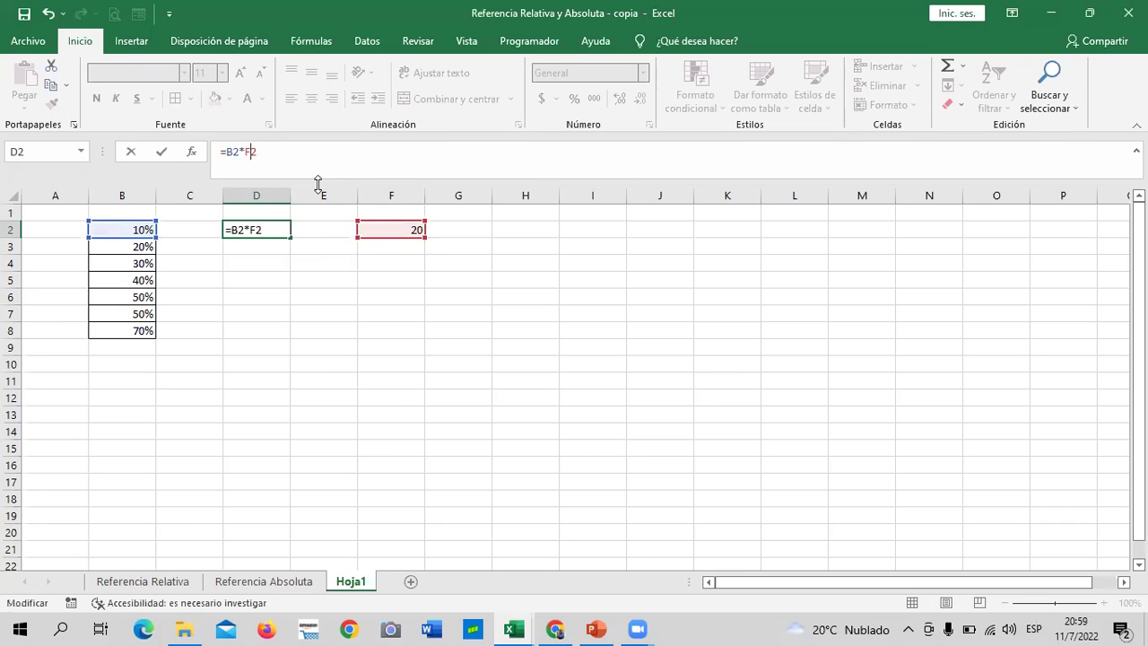
pyautogui.write('$')
pyautogui.press('Return')
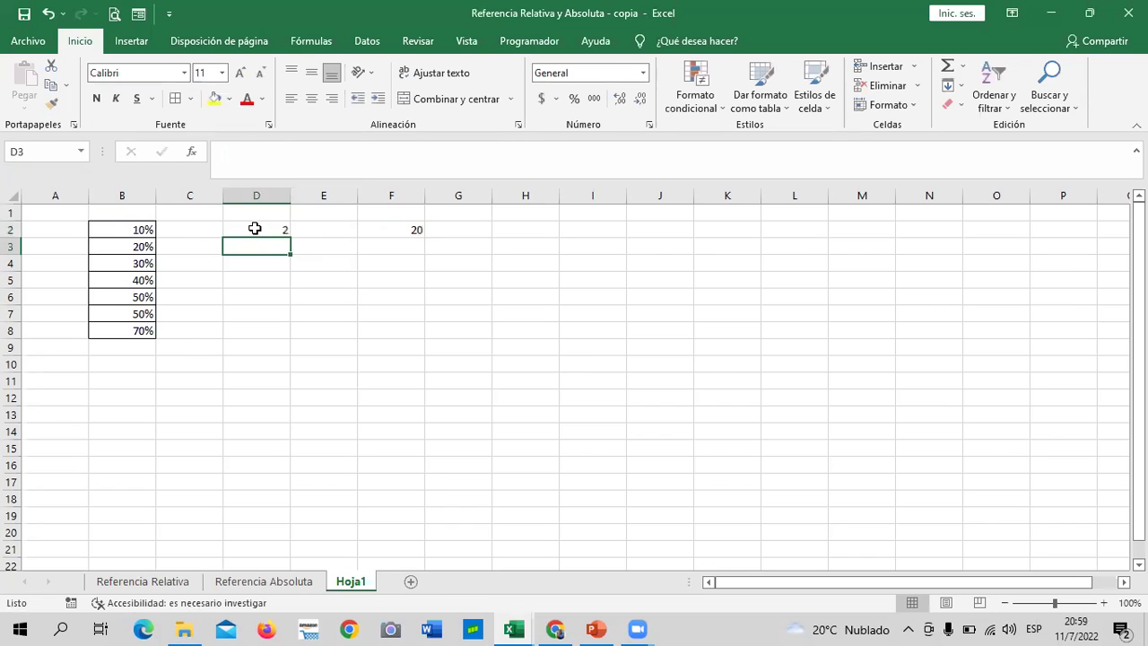
pyautogui.click(255, 229)
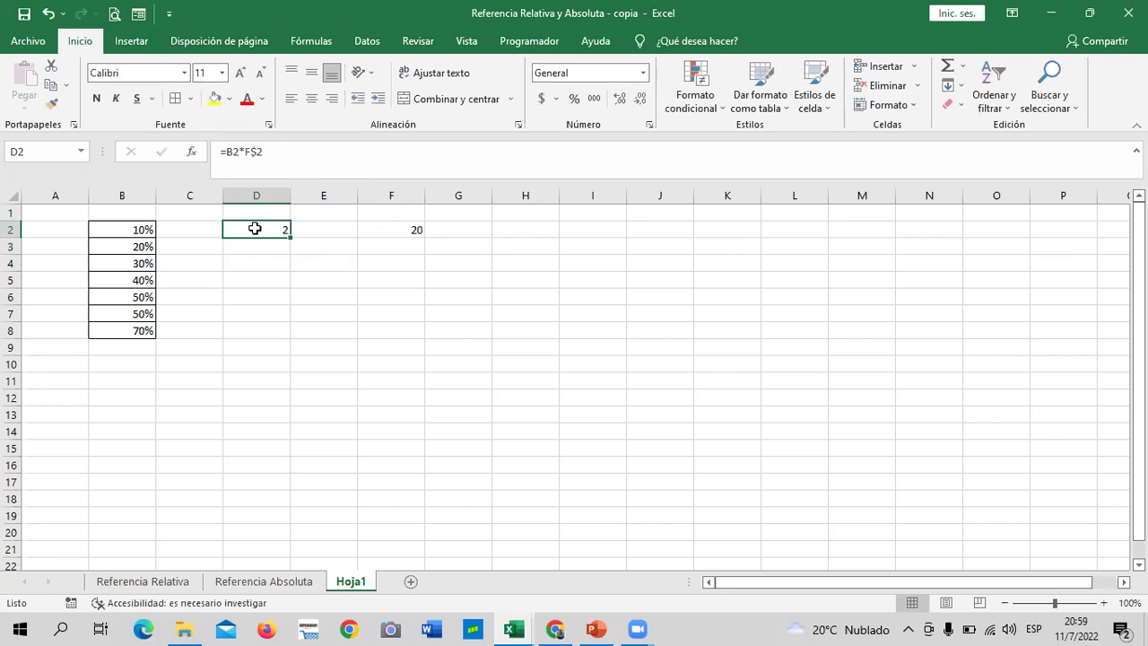
pyautogui.click(309, 156)
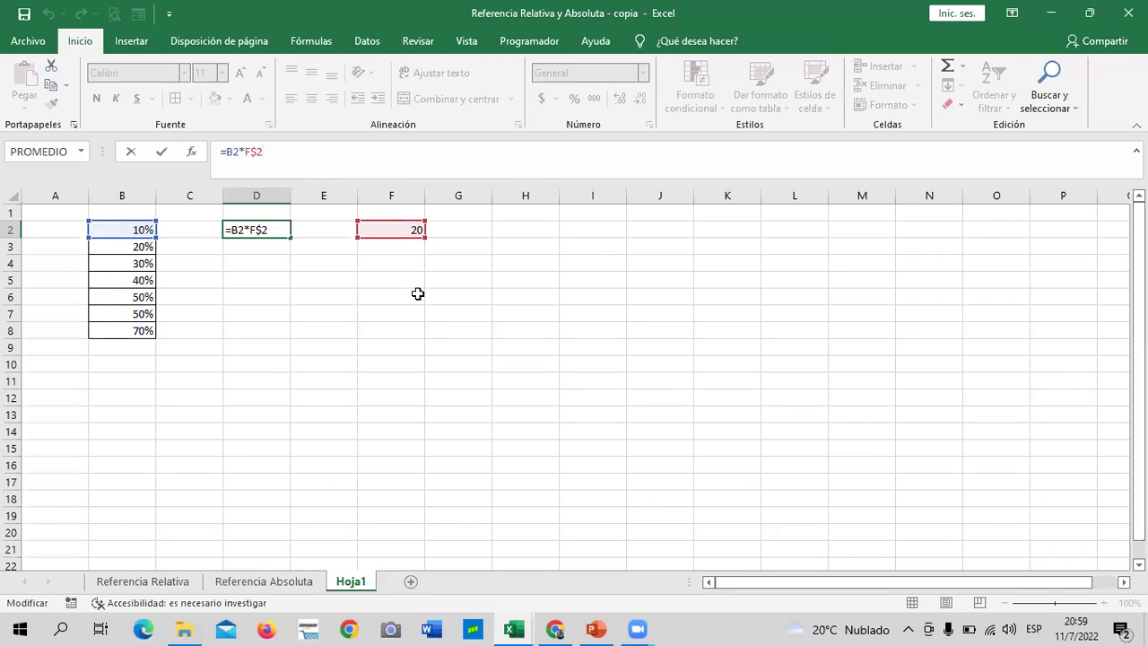
pyautogui.press('Return')
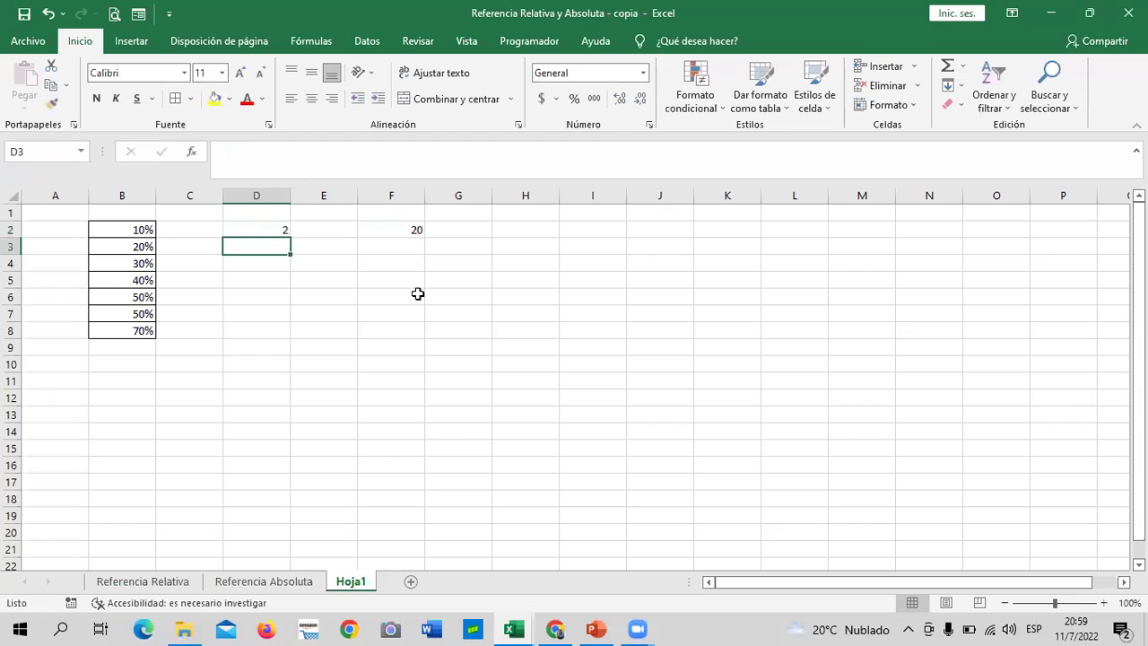
# Fill D2's formula down to D8, giving 2, 4, 6, 8, 10, 10 and 14.
pyautogui.click(273, 226)
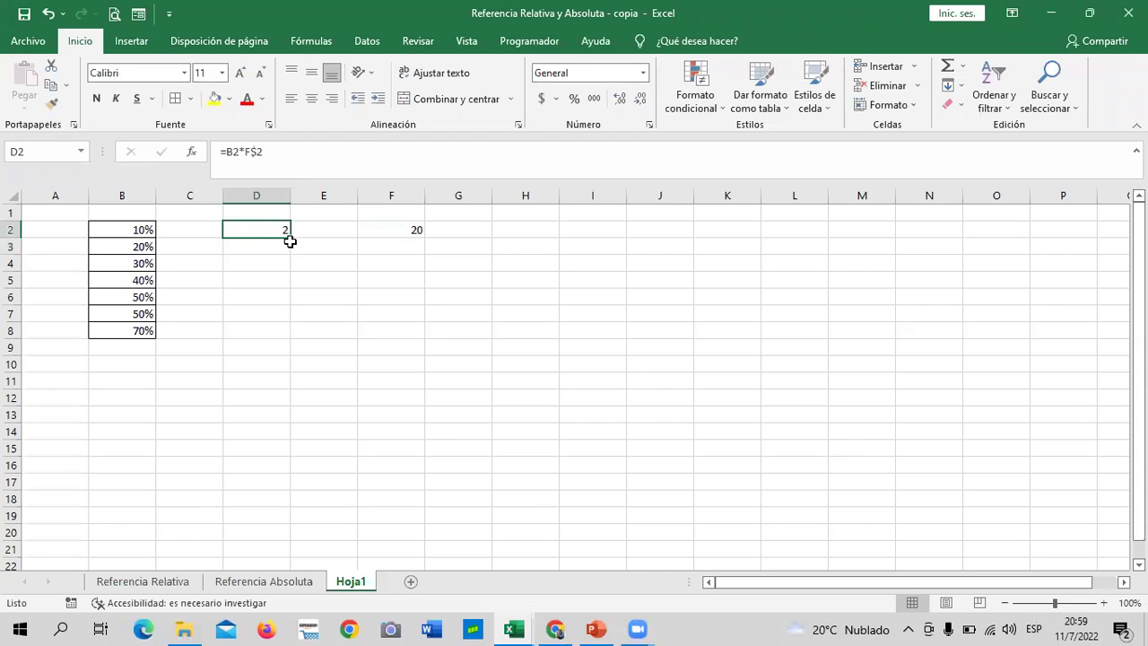
pyautogui.moveTo(290, 239); pyautogui.dragTo(305, 345)
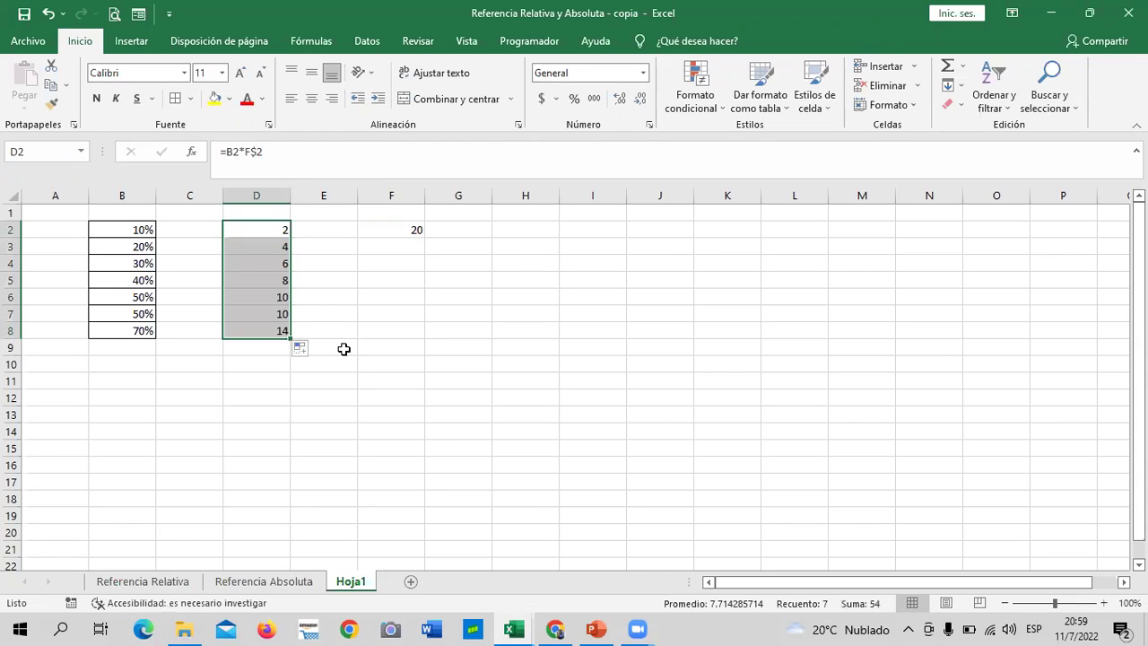
pyautogui.click(383, 346)
pyautogui.click(281, 330)
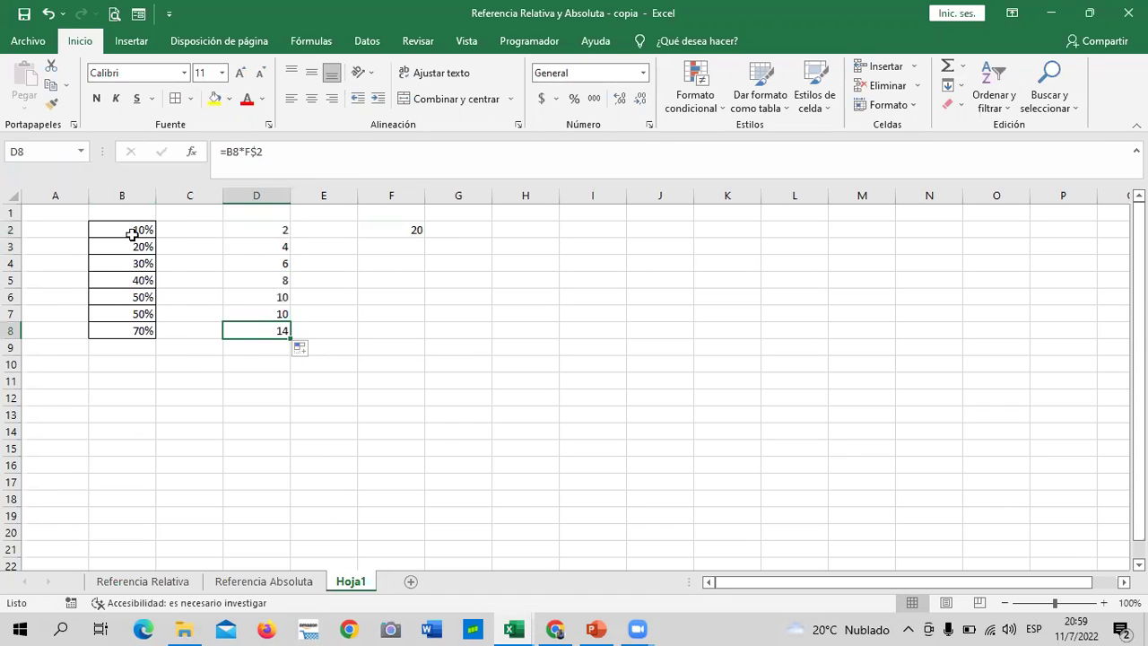
pyautogui.click(401, 231)
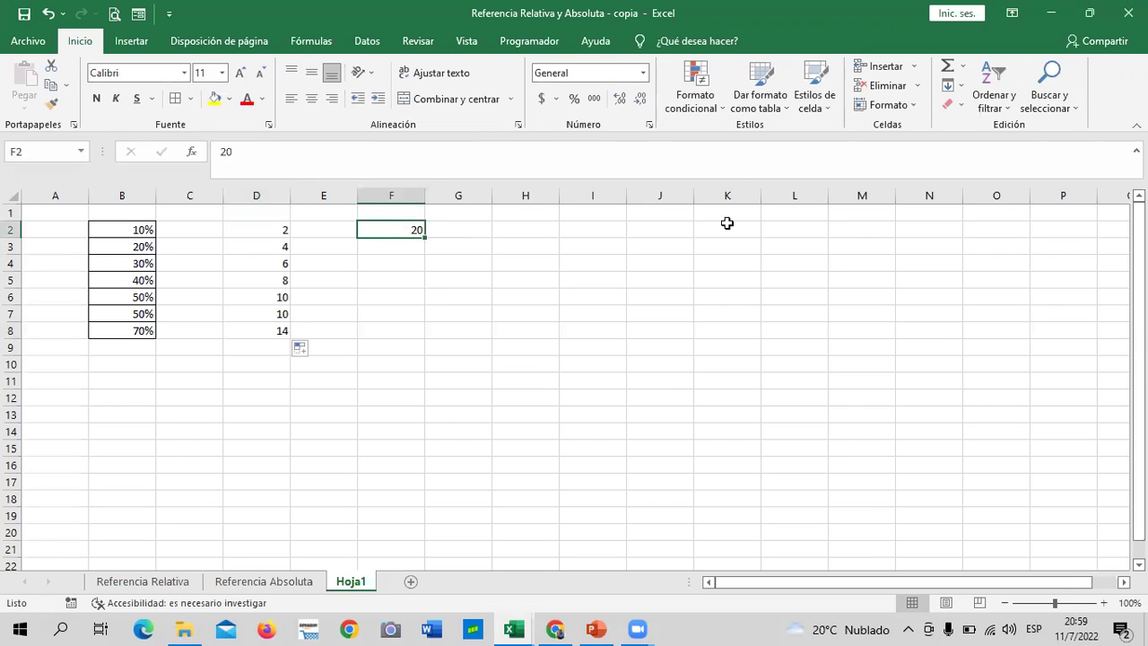
# Format F2 as Accounting currency ($ 20.00) and refill D2's formula down to D8.
pyautogui.click(541, 100)
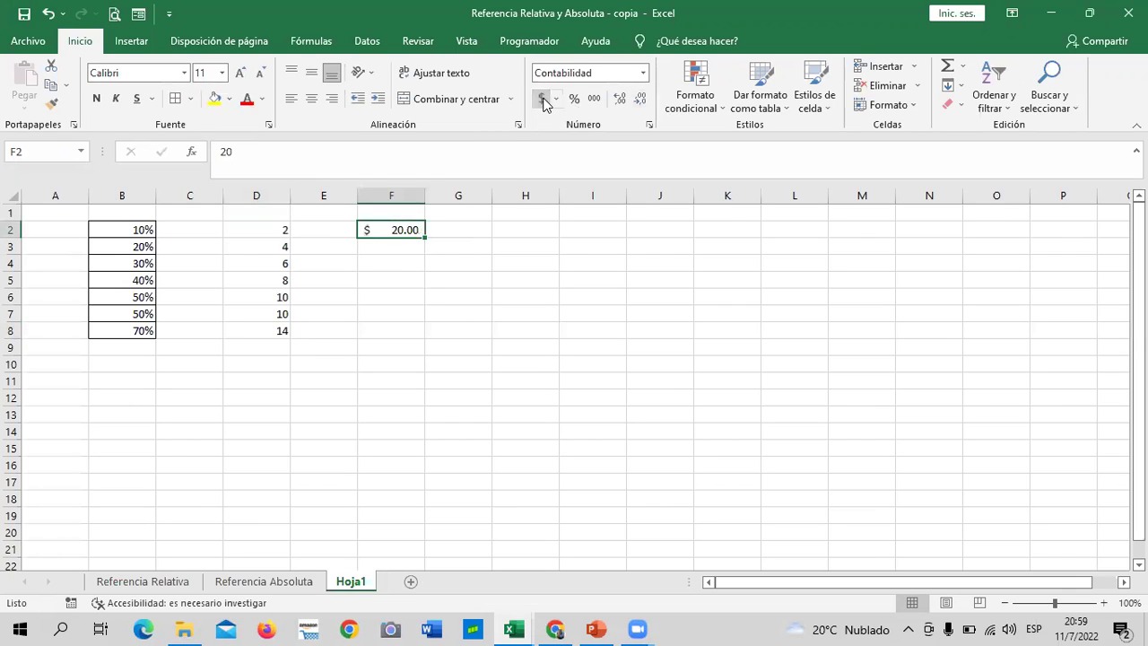
pyautogui.click(466, 466)
pyautogui.click(284, 229)
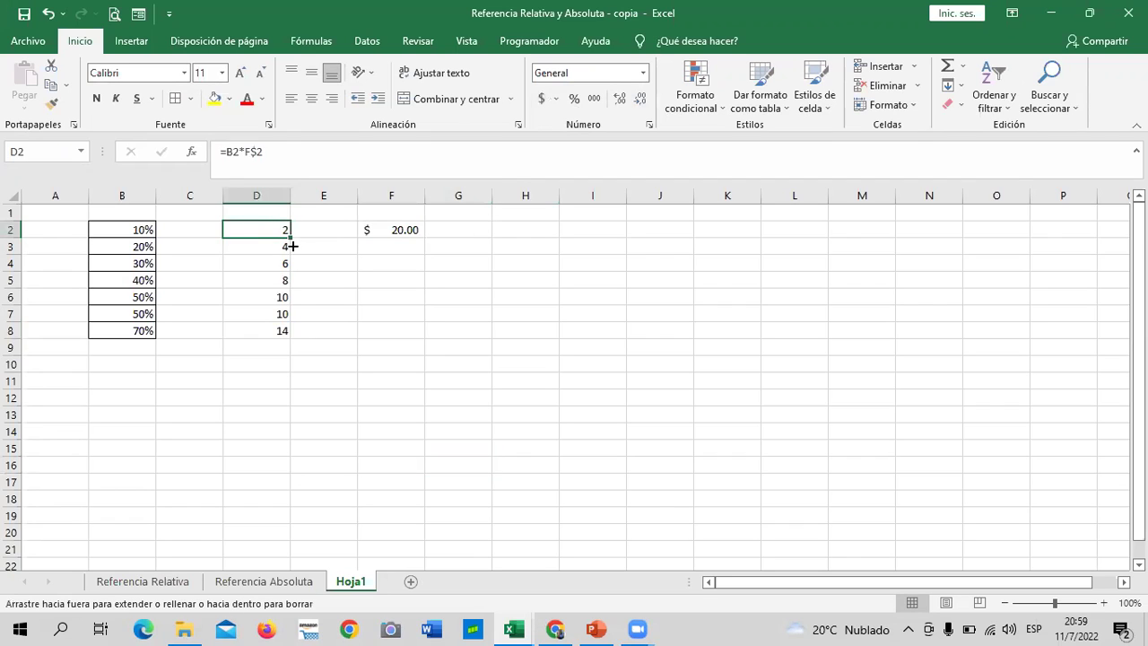
pyautogui.moveTo(291, 240); pyautogui.dragTo(289, 334)
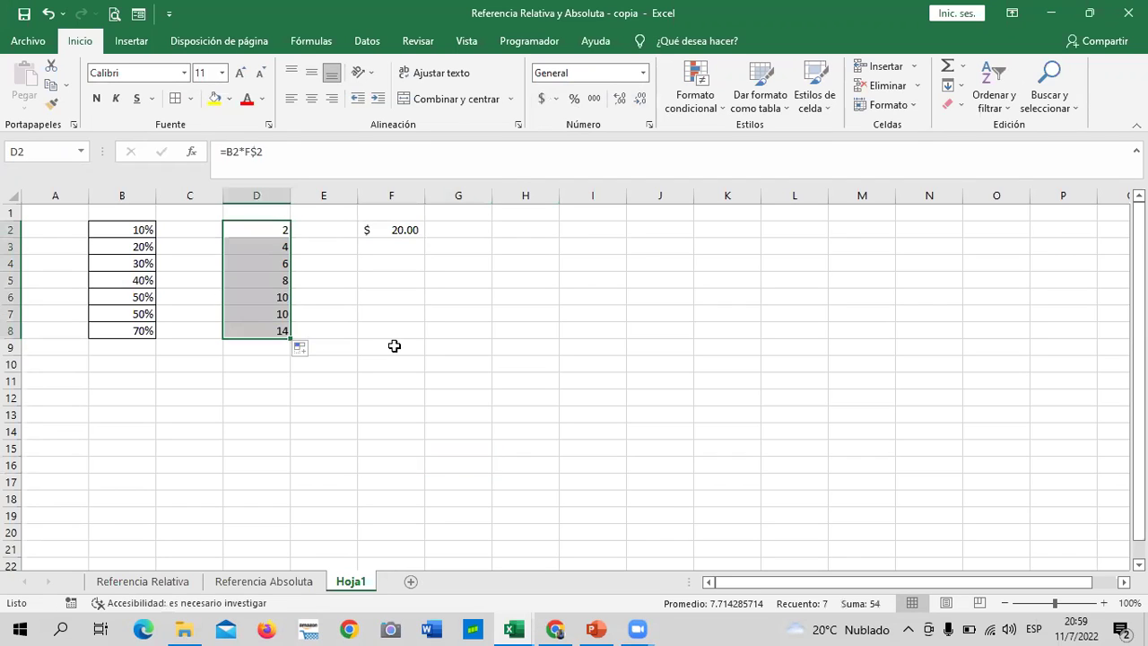
pyautogui.click(491, 388)
pyautogui.click(394, 230)
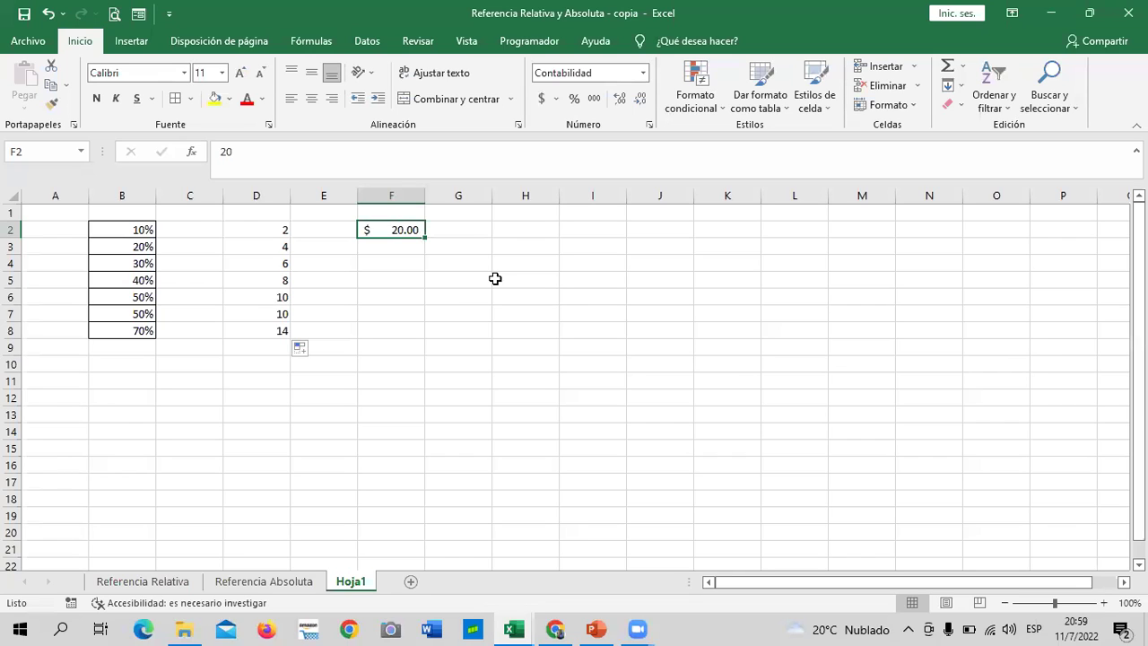
# Review the column B percentages and re-commit D2's formula so it displays $ 2.00.
pyautogui.click(135, 228)
pyautogui.click(412, 227)
pyautogui.moveTo(391, 447); pyautogui.dragTo(391, 431)
pyautogui.click(130, 243)
pyautogui.click(126, 315)
pyautogui.click(122, 331)
pyautogui.click(120, 301)
pyautogui.click(114, 234)
pyautogui.click(261, 225)
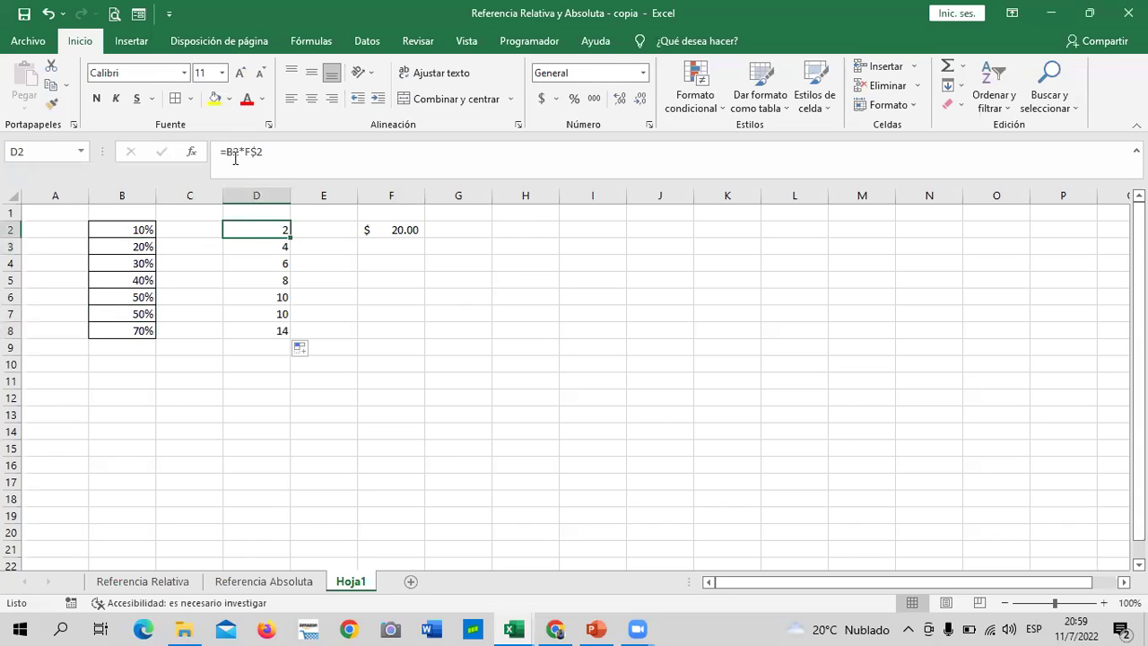
pyautogui.click(305, 153)
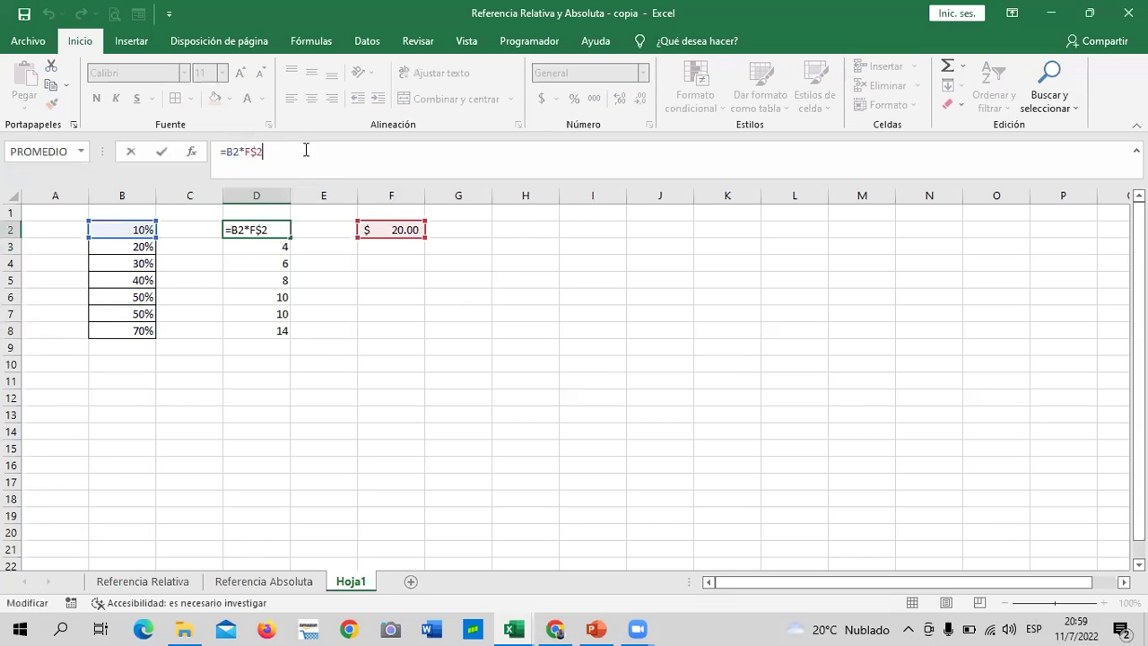
pyautogui.press('Return')
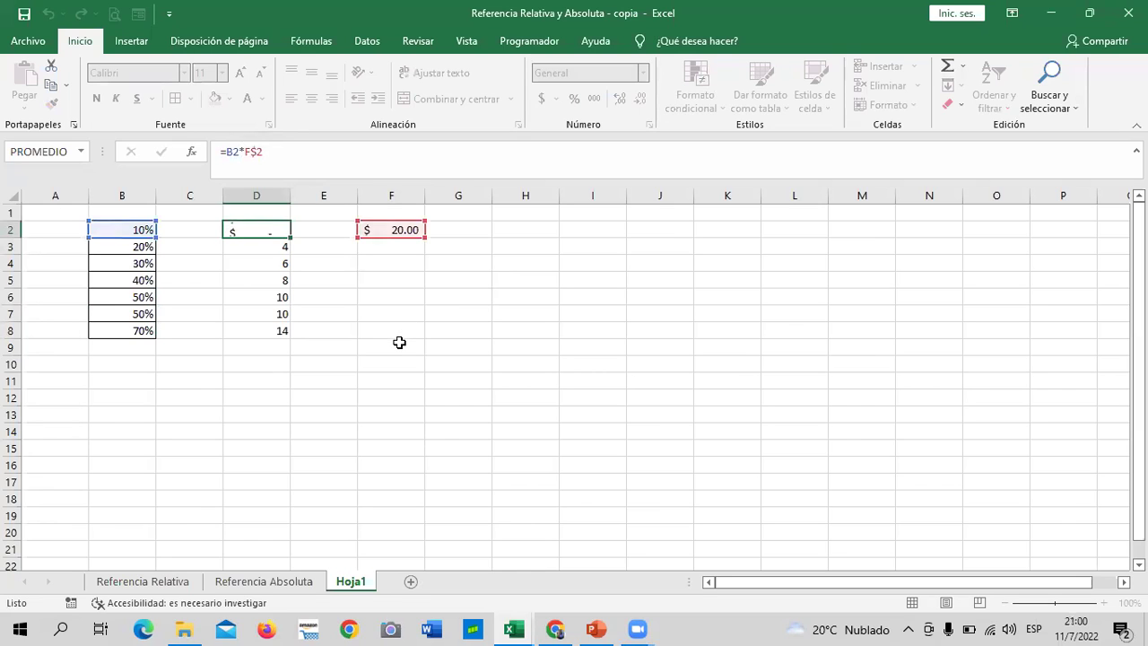
# Switch F2 to Percent style and trim 2000% to 20%, so column D shows 0.02–0.14.
pyautogui.click(107, 228)
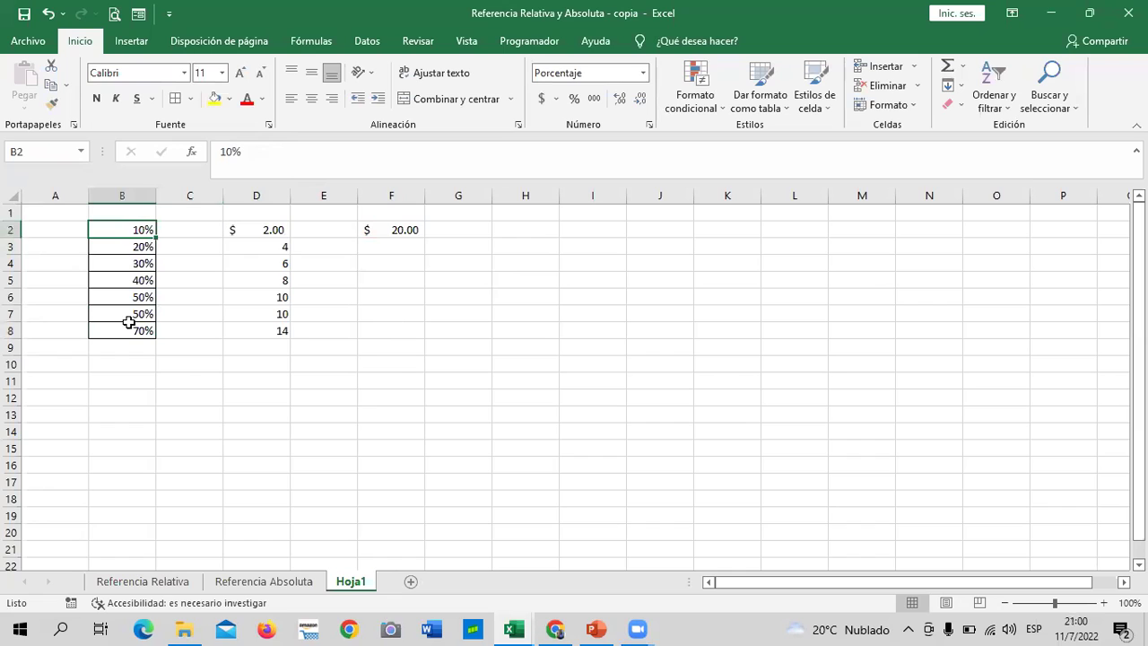
pyautogui.click(403, 231)
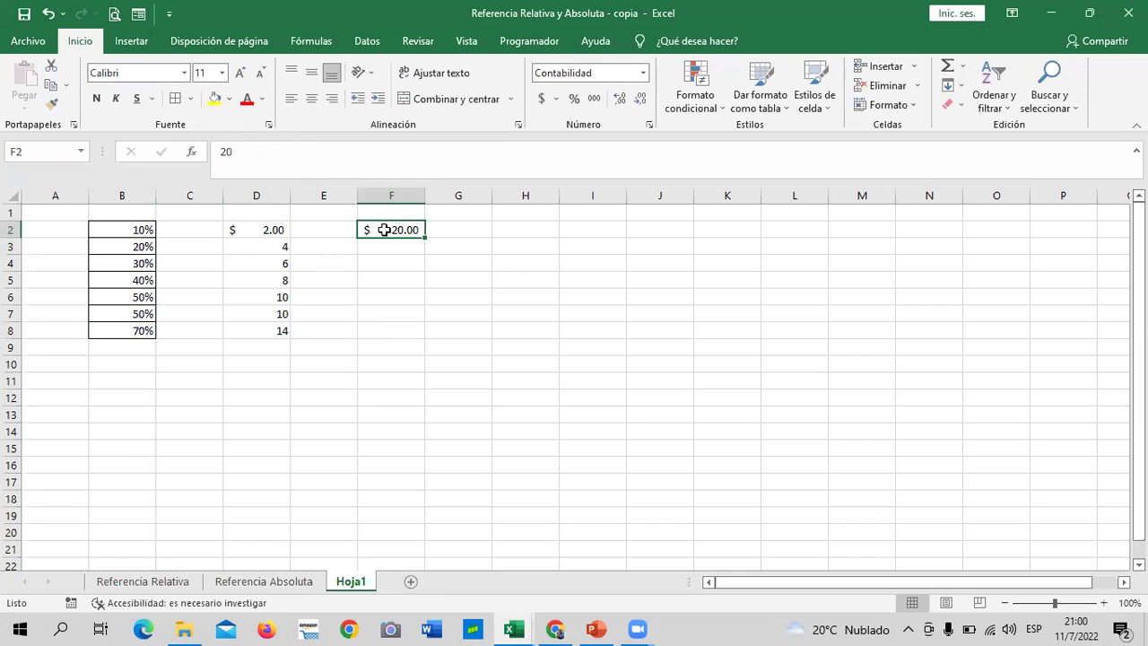
pyautogui.doubleClick(374, 230)
pyautogui.click(408, 347)
pyautogui.click(395, 229)
pyautogui.click(573, 100)
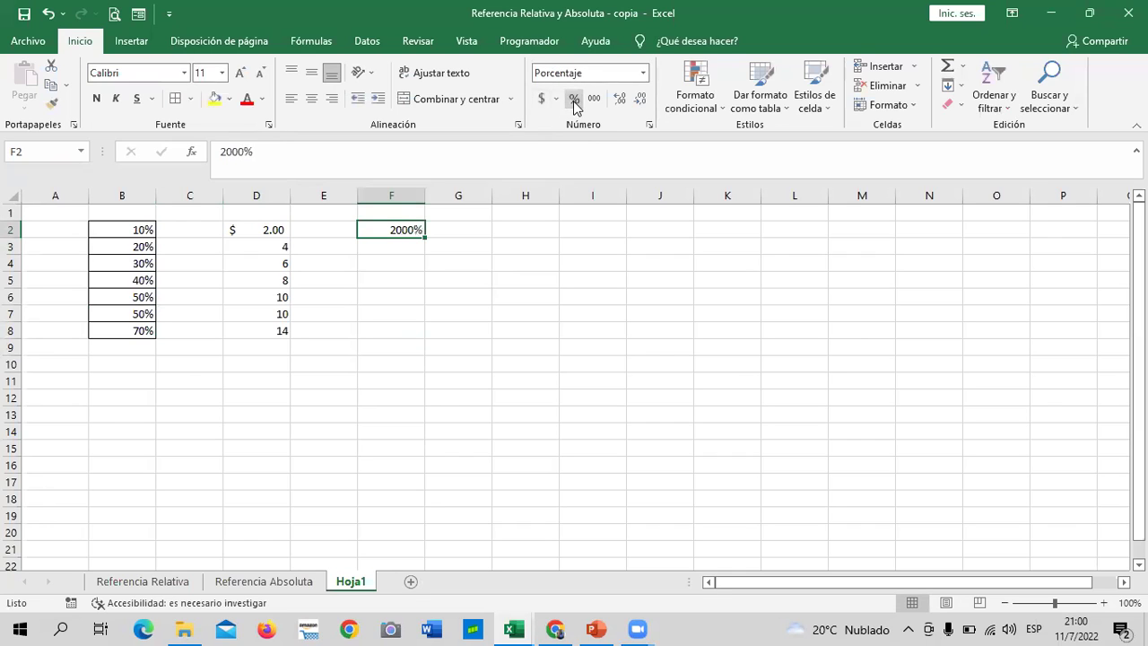
pyautogui.doubleClick(413, 229)
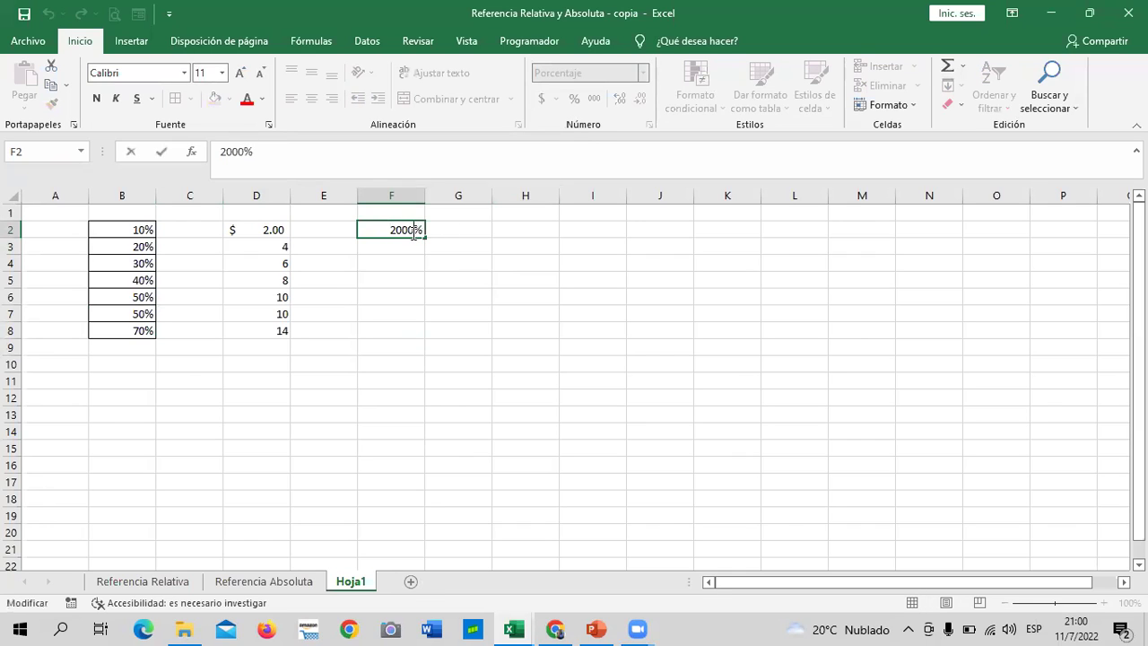
pyautogui.press('BackSpace')
pyautogui.press('Return')
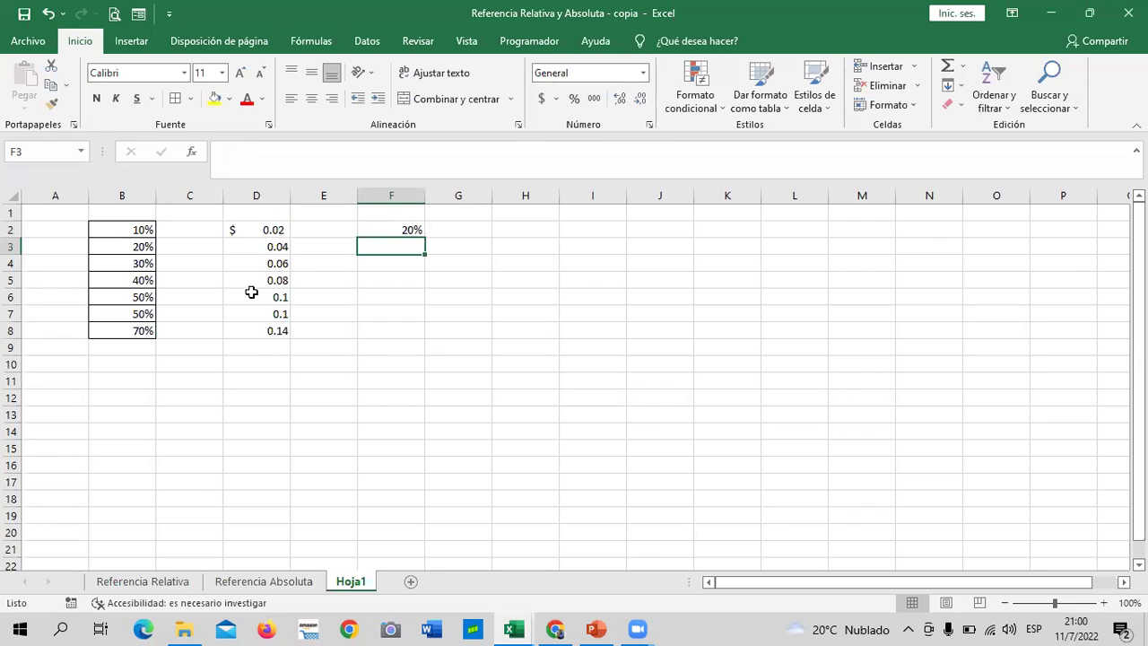
# Format B2:B8 as Accounting currency, showing $ 0.10 through $ 0.70.
pyautogui.click(392, 230)
pyautogui.moveTo(122, 233); pyautogui.dragTo(144, 328)
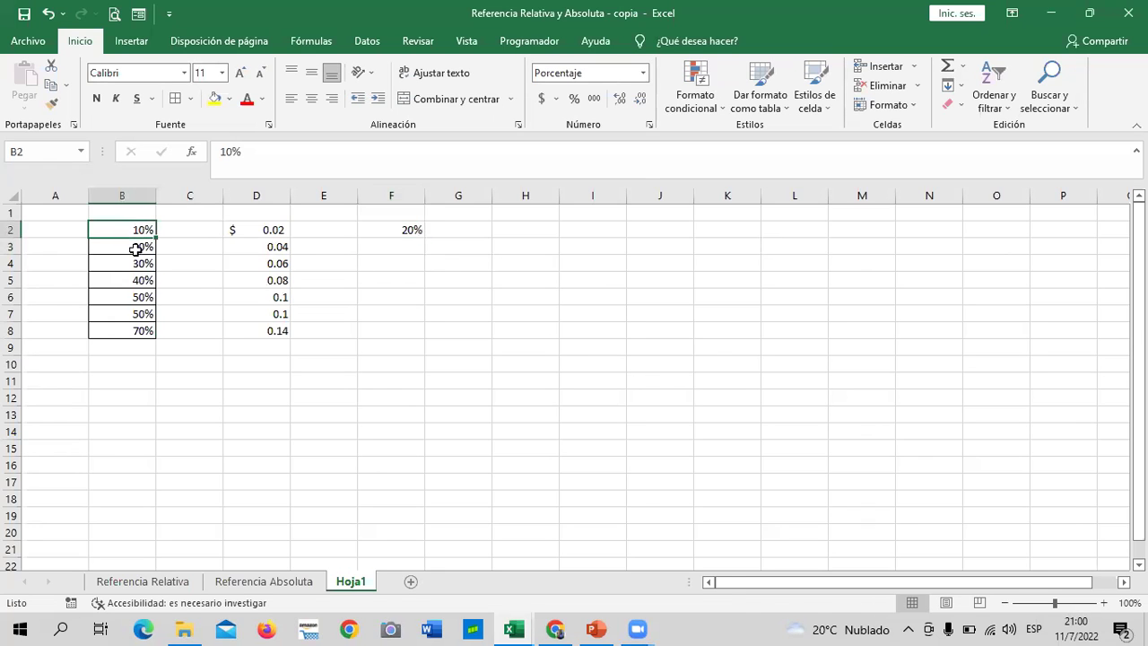
pyautogui.click(542, 98)
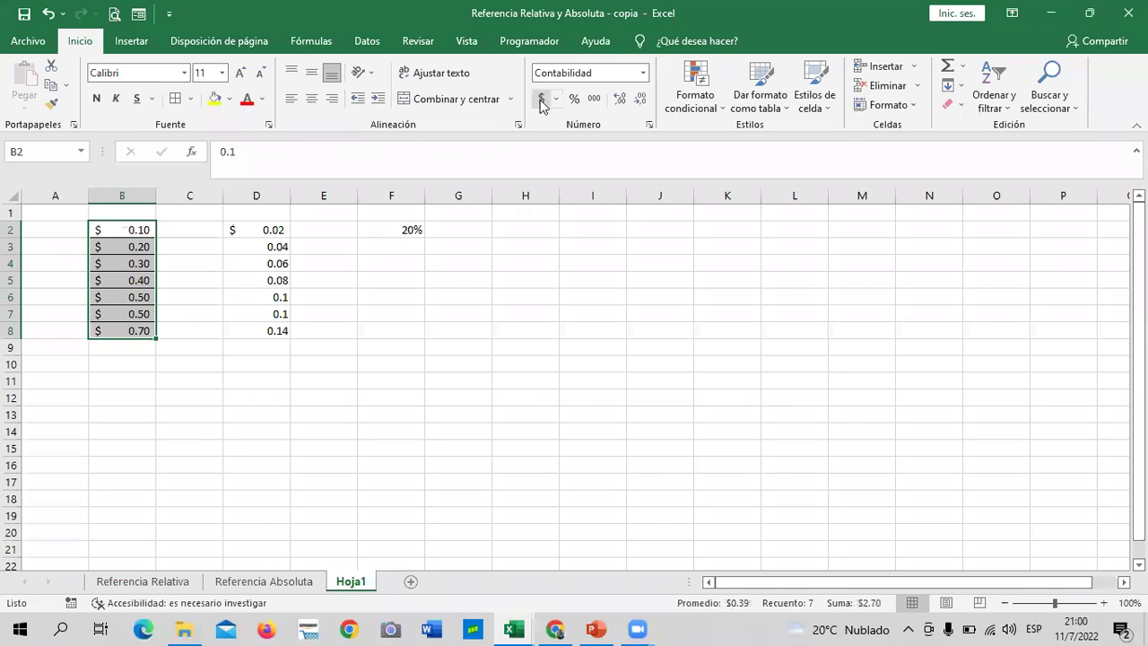
pyautogui.click(501, 360)
# Re-commit D2's =B2*F$2 formula, then bring up the Zoom window previews.
pyautogui.click(274, 228)
pyautogui.click(319, 160)
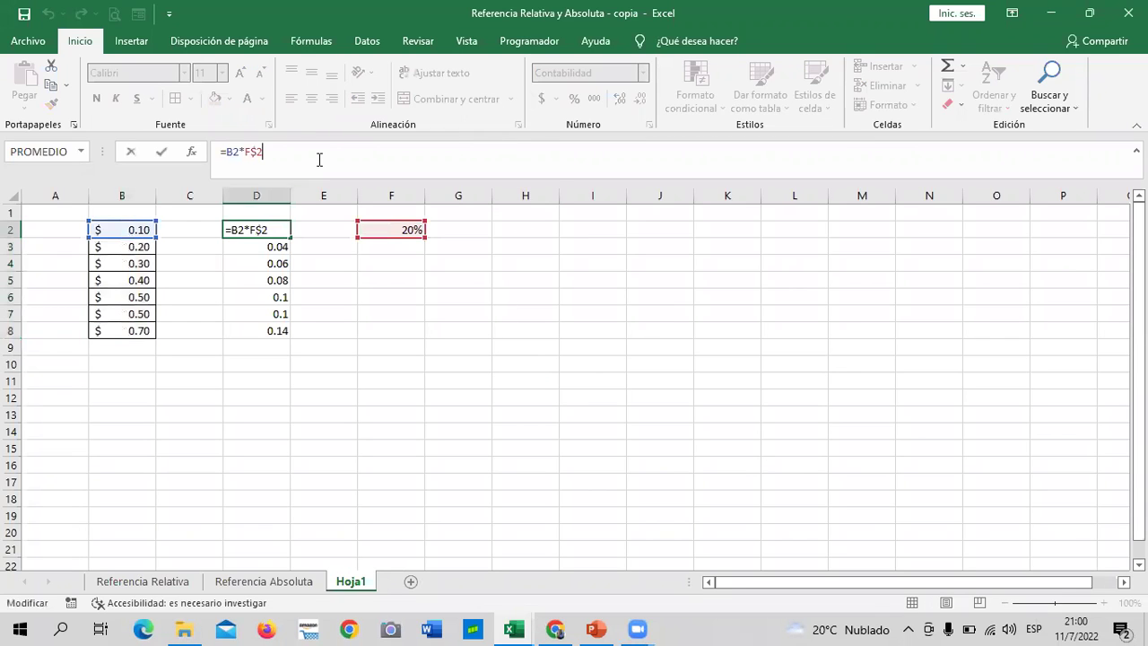
pyautogui.press('Return')
pyautogui.click(358, 381)
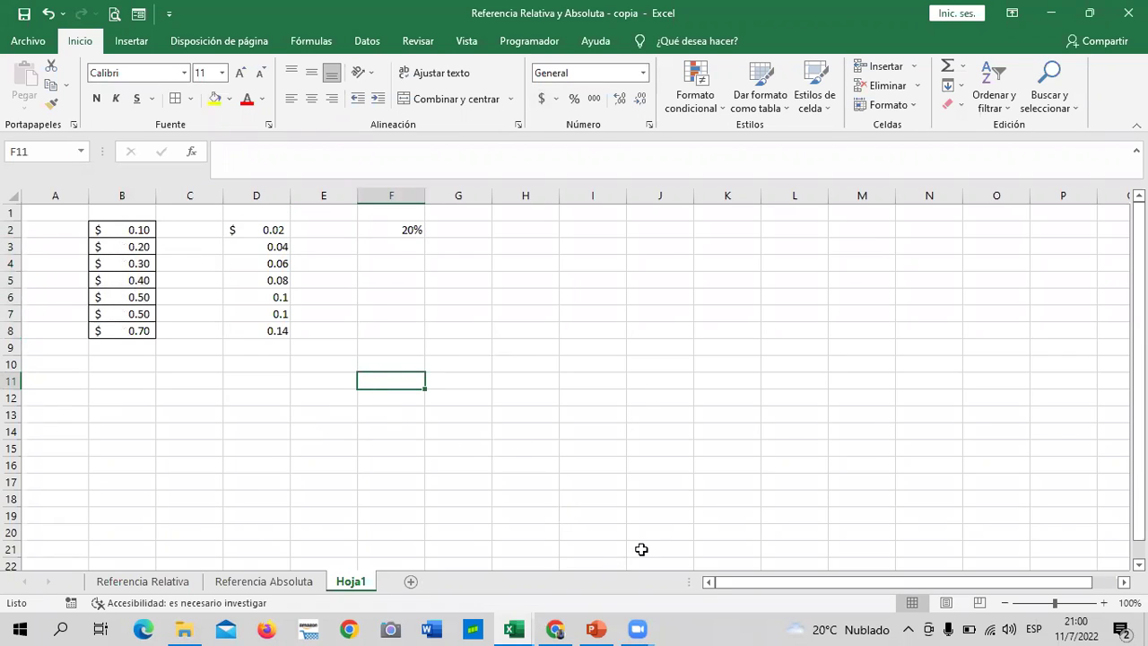
pyautogui.click(639, 626)
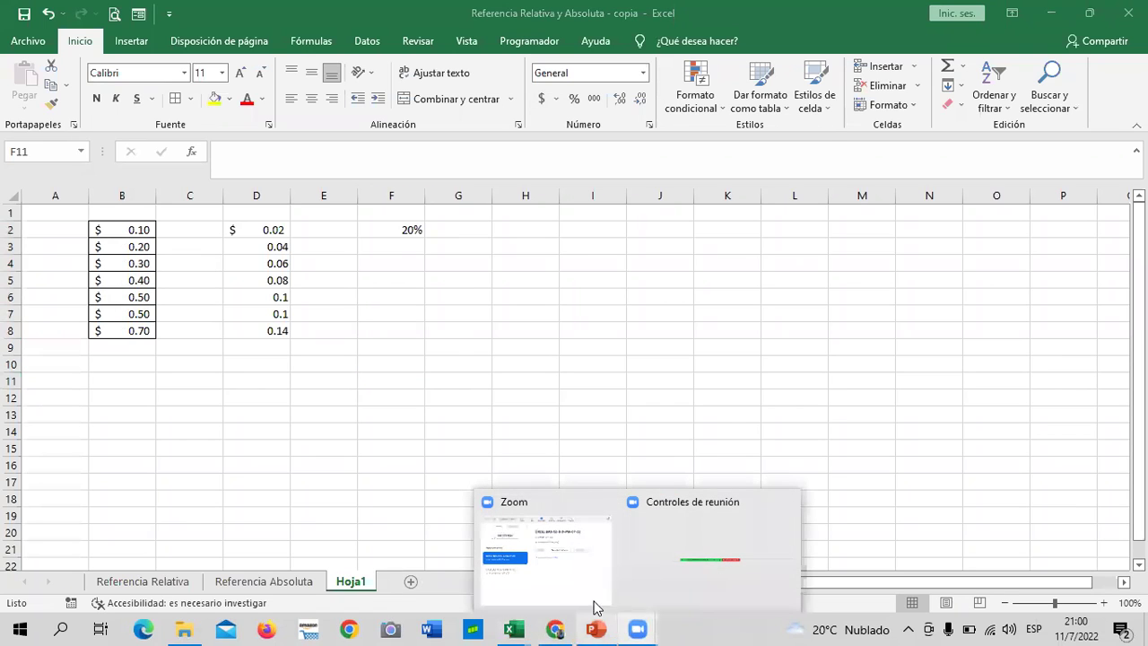